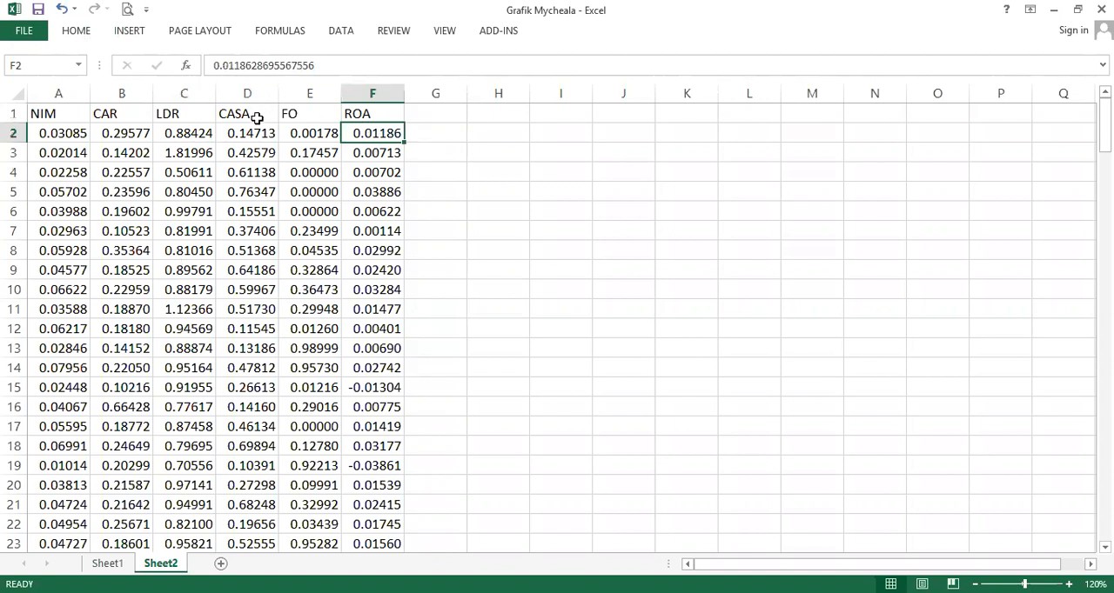
- Open the Regression tool from the Data Analysis toolpak
{"action": "left_click", "coordinate": [87, 33]}
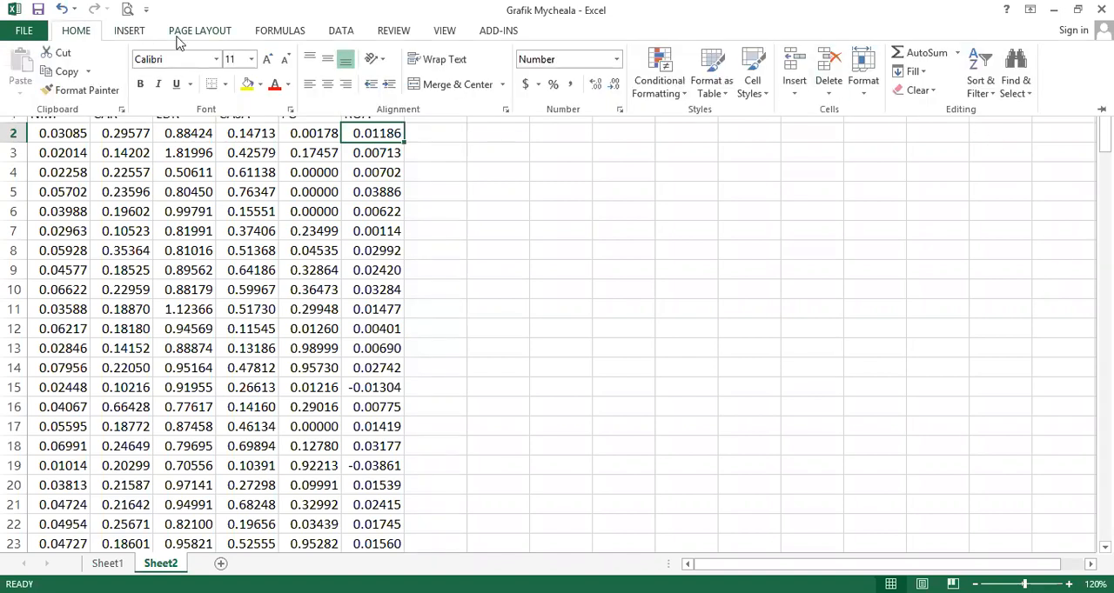
{"action": "left_click", "coordinate": [344, 33]}
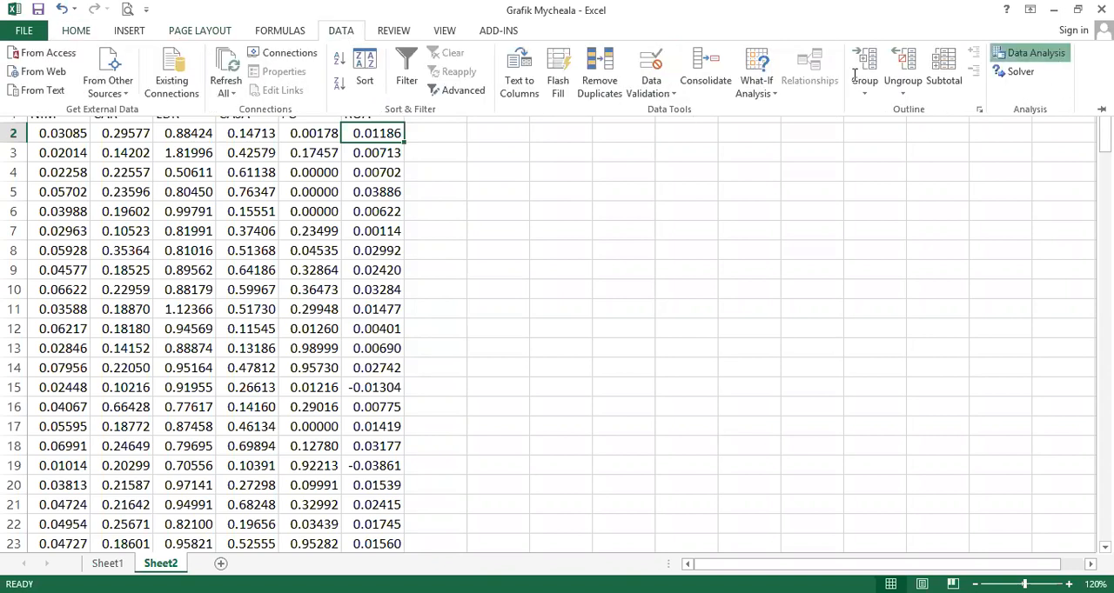
{"action": "scroll", "coordinate": [351, 423], "scroll_direction": "down", "scroll_amount": 3}
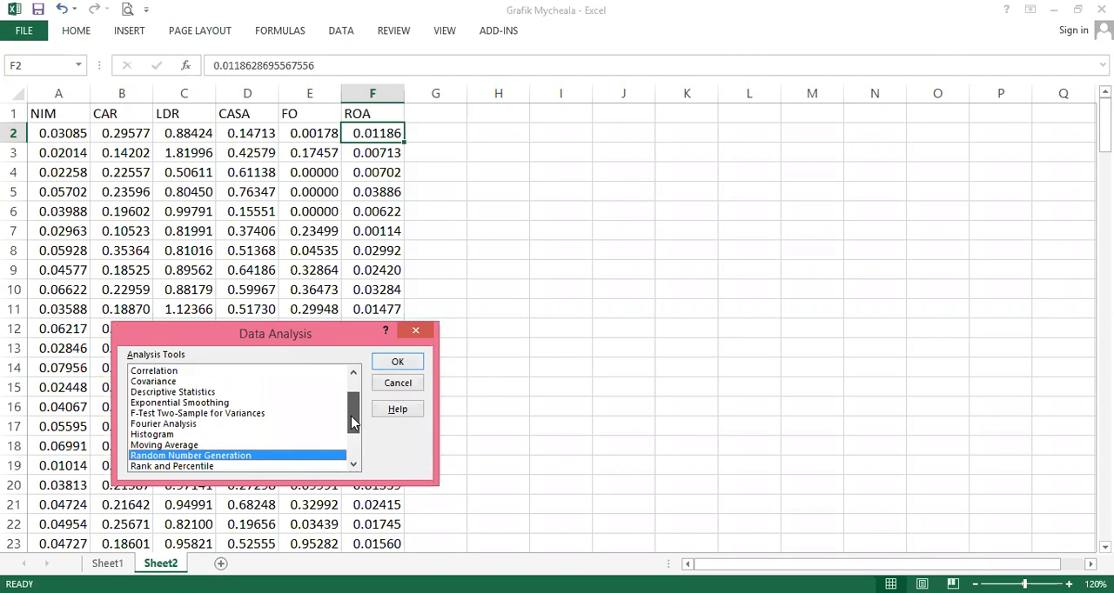
{"action": "left_click", "coordinate": [139, 414]}
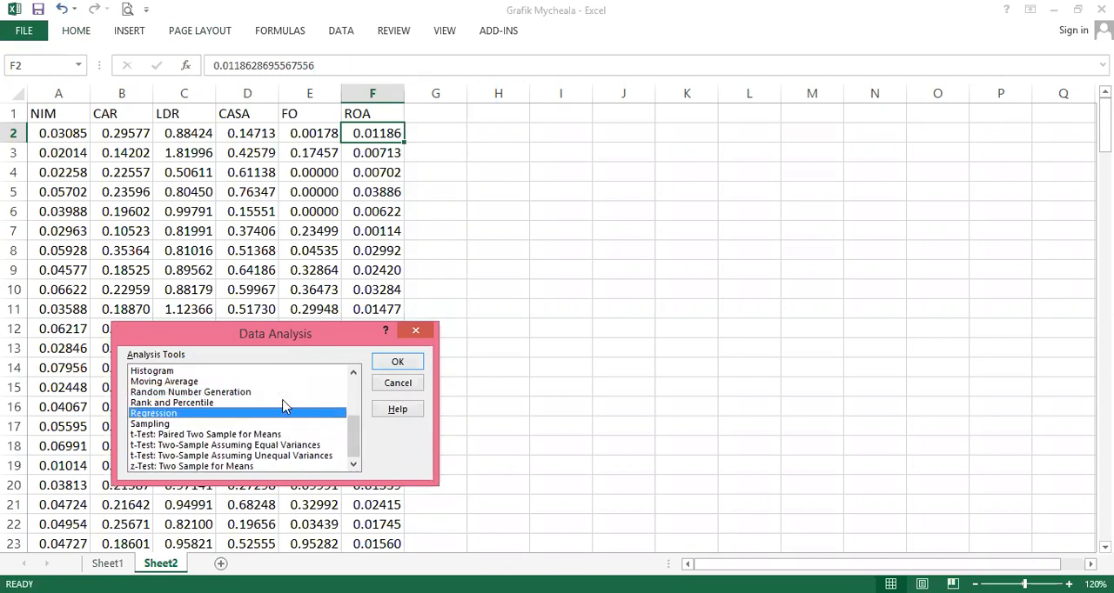
{"action": "left_click", "coordinate": [398, 363]}
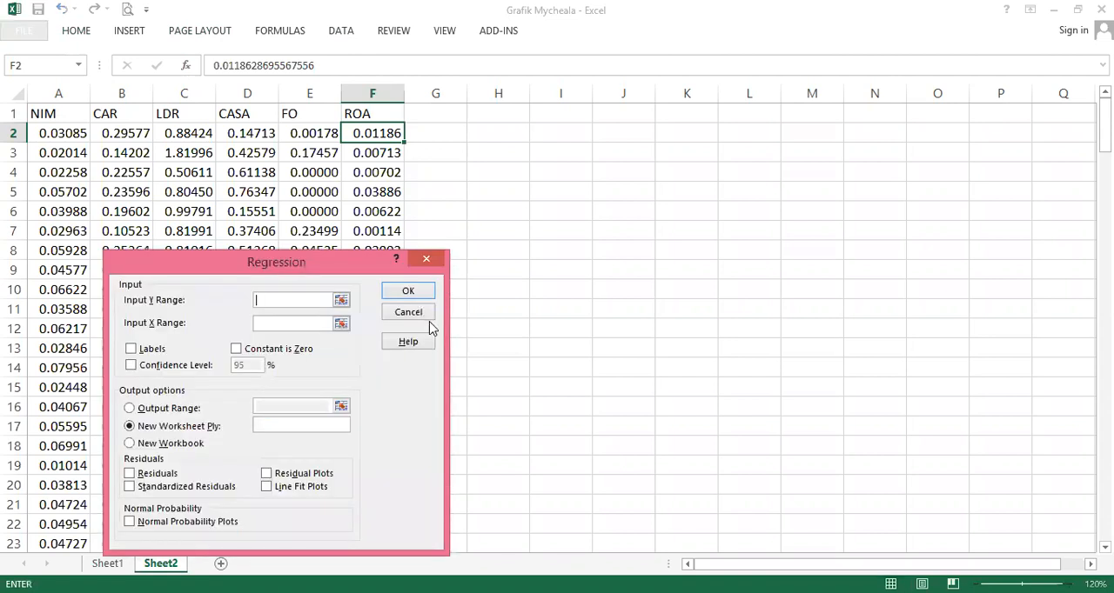
- Set the Input Y Range to the ROA column, $F$1:$F$186
{"action": "left_click", "coordinate": [340, 301]}
{"action": "left_click", "coordinate": [379, 117]}
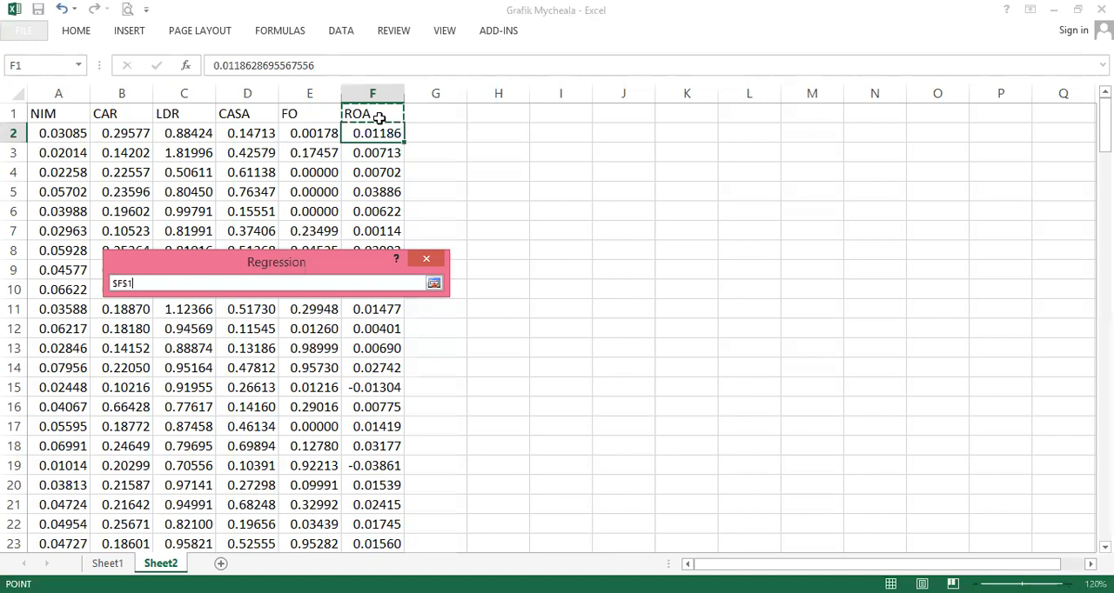
{"action": "key", "text": "ctrl+shift+Down"}
{"action": "key", "text": "Return"}
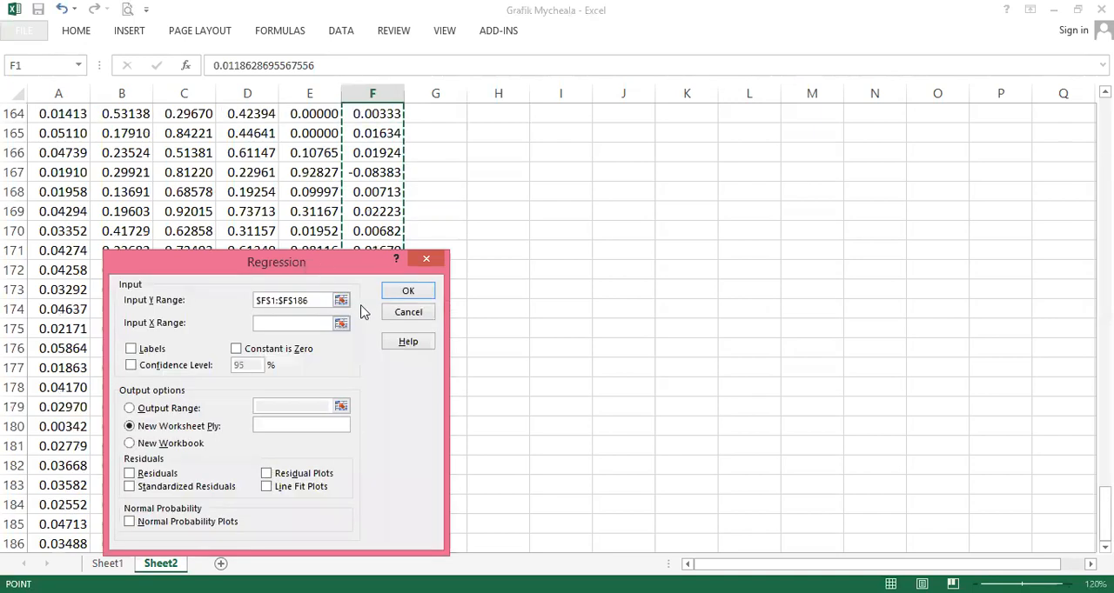
- Set the Input X Range to the NIM through FO columns, $A$1:$E$186
{"action": "left_click", "coordinate": [341, 324]}
{"action": "left_click", "coordinate": [279, 211]}
{"action": "key", "text": "ctrl+Home"}
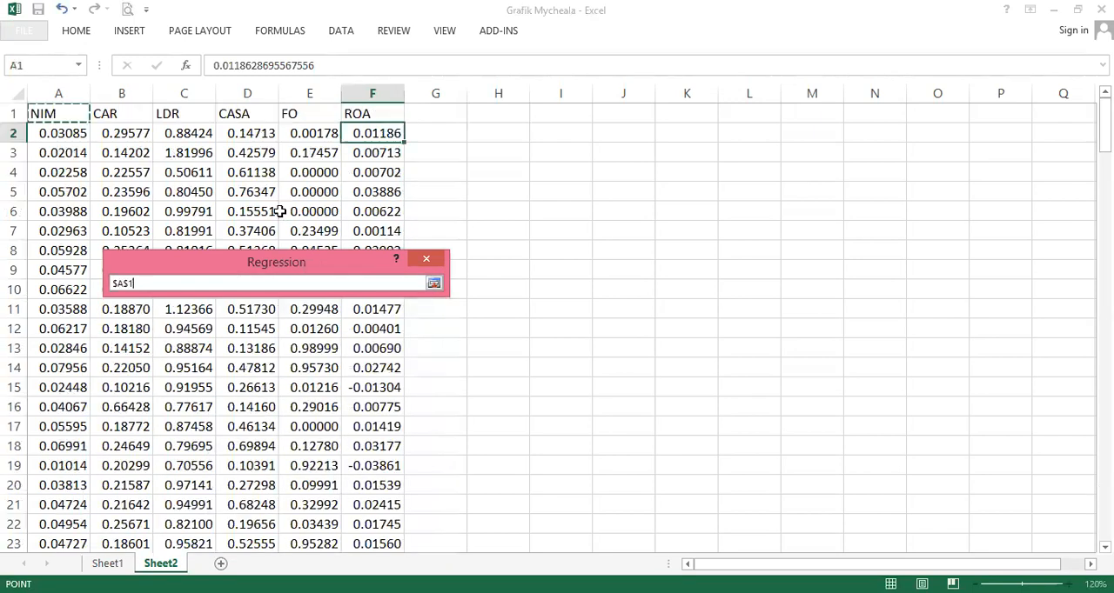
{"action": "key", "text": "shift+Right"}
{"action": "key", "text": "shift+Right"}
{"action": "key", "text": "shift+Right"}
{"action": "key", "text": "shift+Right"}
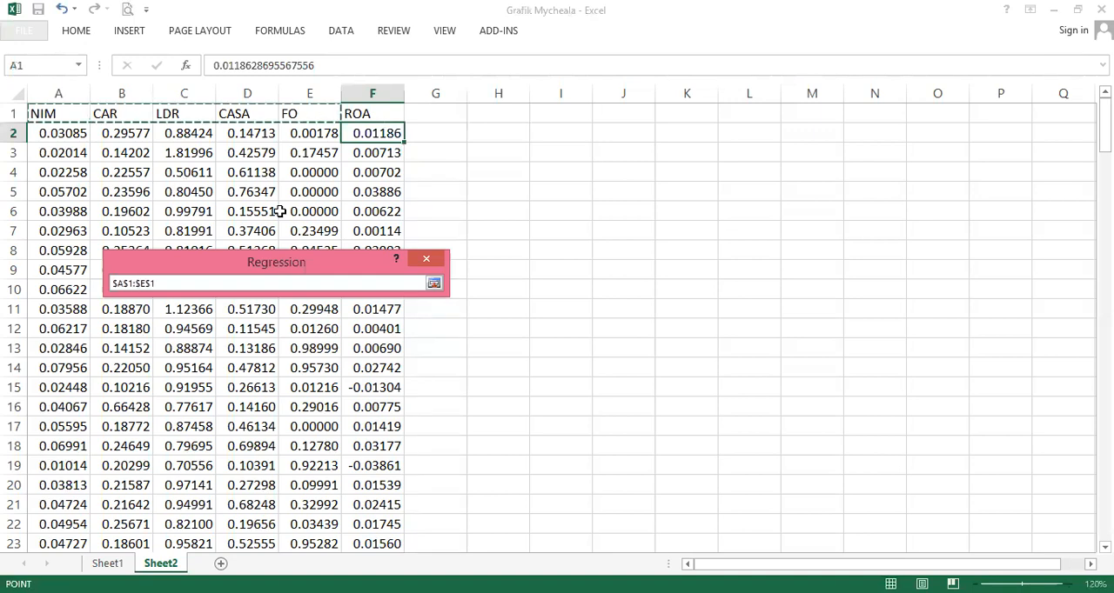
{"action": "key", "text": "ctrl+shift+Down"}
{"action": "key", "text": "Return"}
- Enable the Labels and Confidence Level options at 95%
{"action": "left_click", "coordinate": [152, 351]}
{"action": "left_click", "coordinate": [132, 365]}
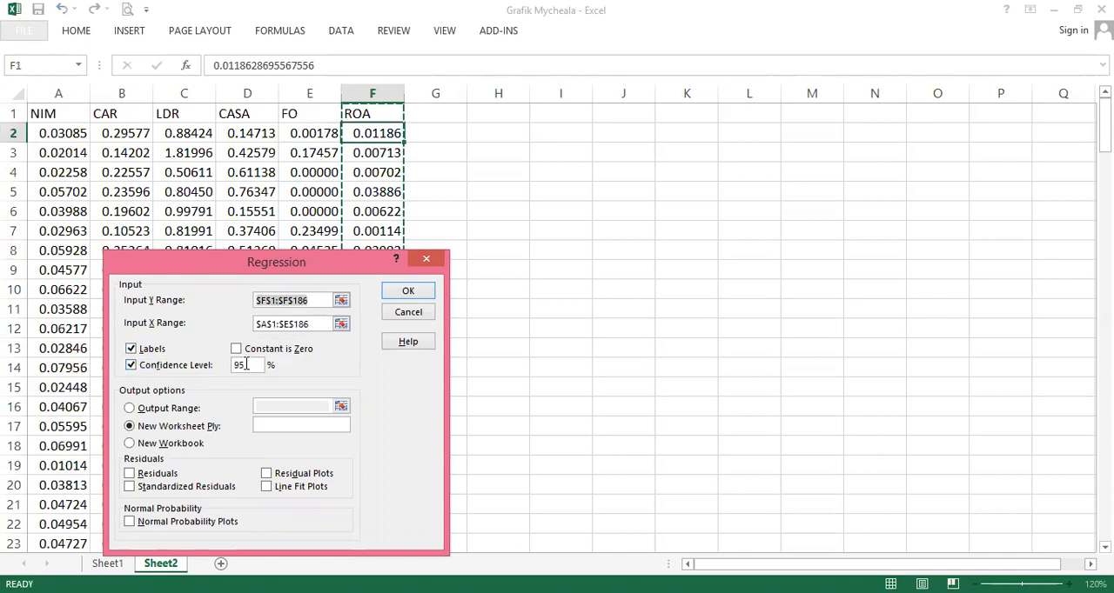
- Choose Output Range and set it to cell $H$1
{"action": "left_click", "coordinate": [185, 415]}
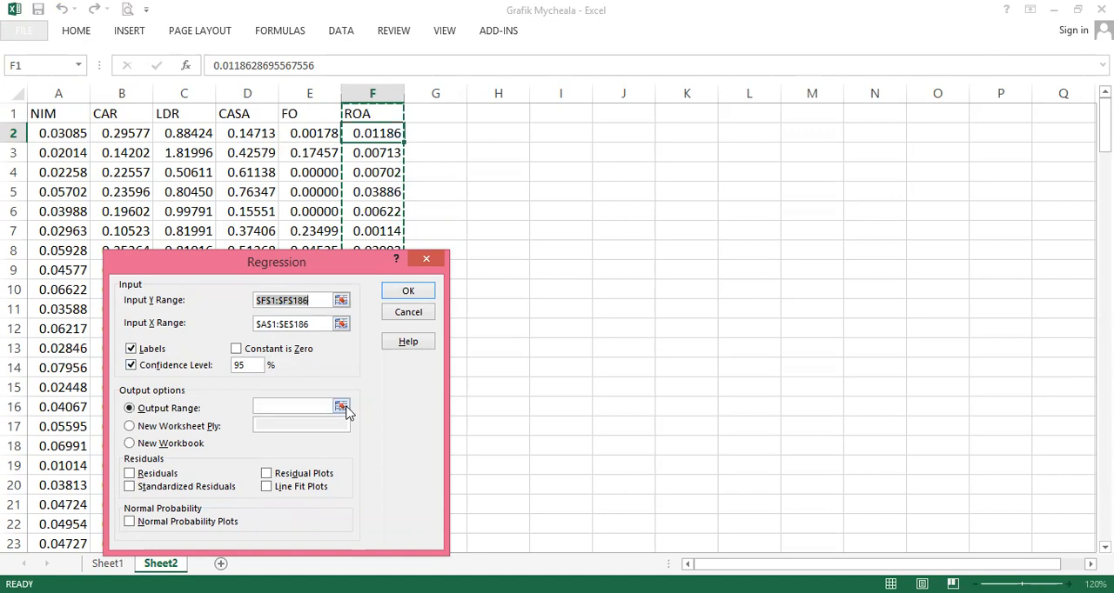
{"action": "left_click", "coordinate": [341, 408]}
{"action": "left_click", "coordinate": [502, 113]}
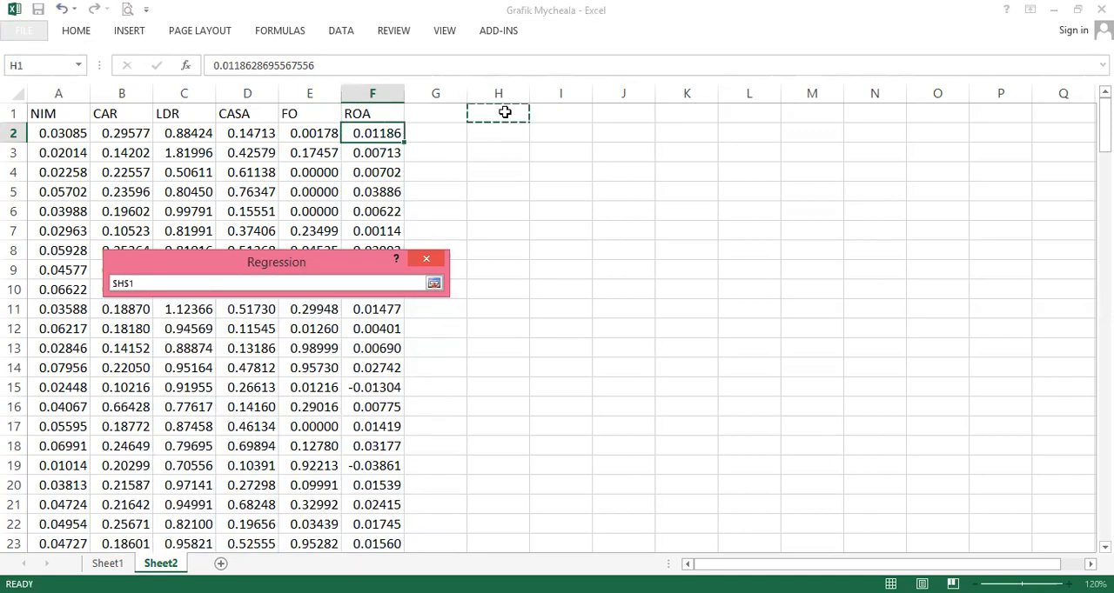
{"action": "left_click", "coordinate": [433, 284]}
- Enable Residuals, Standardized Residuals, Residual Plots, Line Fit Plots and Normal Probability Plots, then run the regression
{"action": "left_click", "coordinate": [129, 474]}
{"action": "left_click", "coordinate": [128, 486]}
{"action": "left_click", "coordinate": [267, 473]}
{"action": "left_click", "coordinate": [266, 486]}
{"action": "left_click", "coordinate": [191, 527]}
{"action": "left_click", "coordinate": [408, 290]}
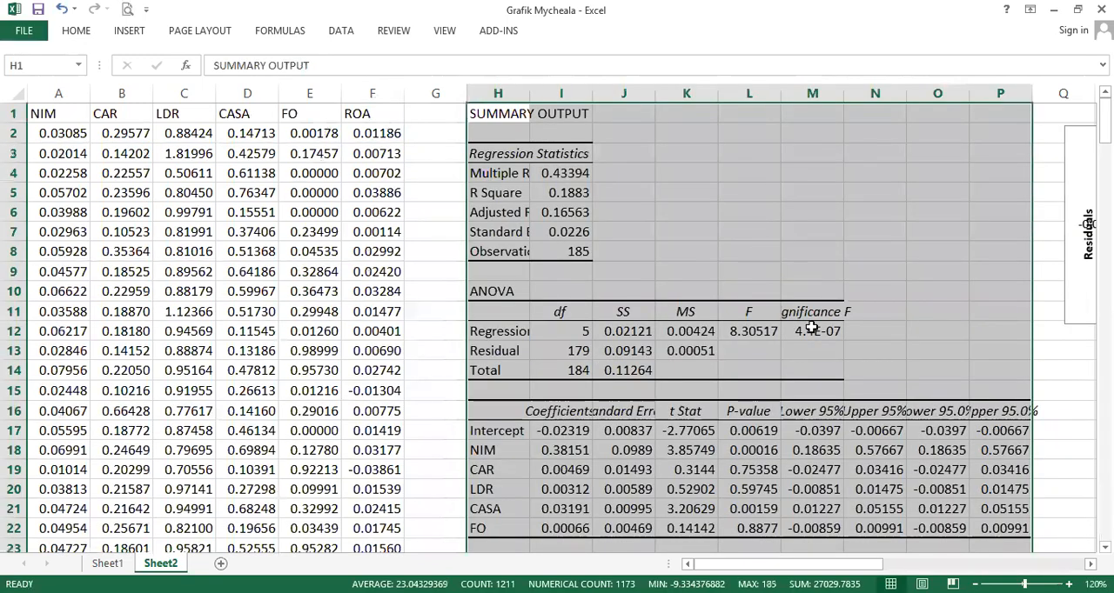
- Reduce the regression statistics values in I4:I7 to three decimal places
{"action": "left_click", "coordinate": [574, 170]}
{"action": "left_click", "coordinate": [567, 229], "text": "shift"}
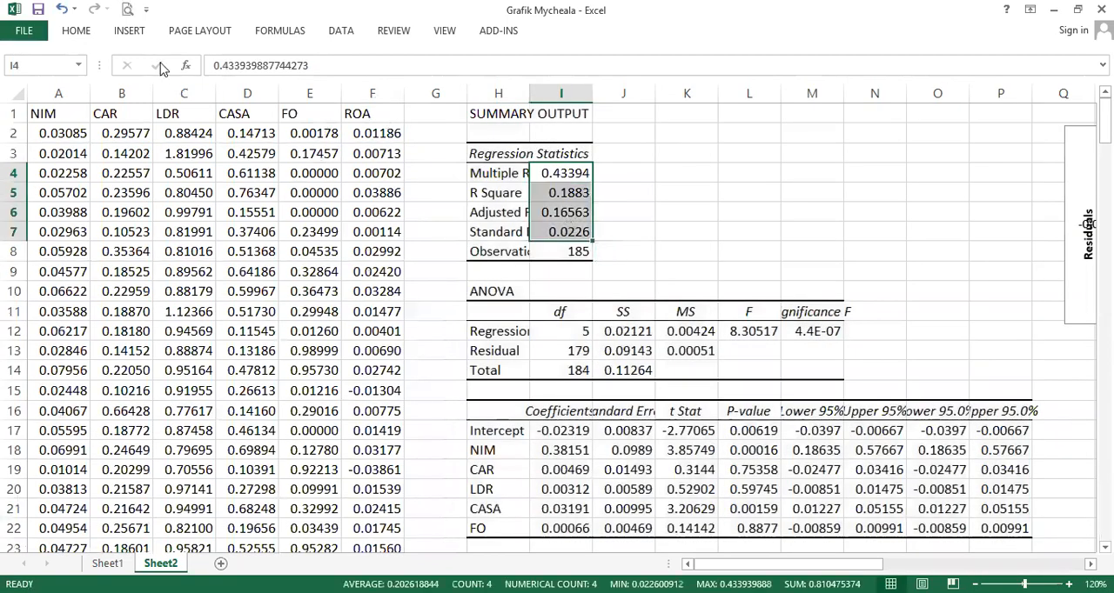
{"action": "left_click", "coordinate": [76, 31]}
{"action": "left_click", "coordinate": [615, 84]}
{"action": "left_click", "coordinate": [615, 85]}
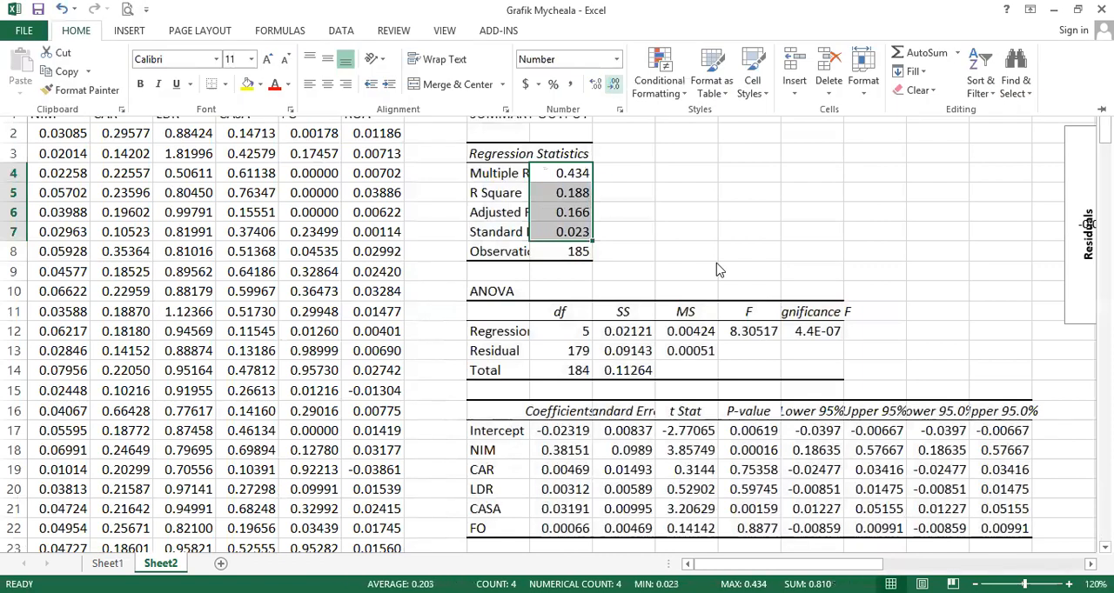
- Format the ANOVA values in J12:M14 to three decimal places
{"action": "left_click_drag", "start_coordinate": [628, 335], "coordinate": [787, 367]}
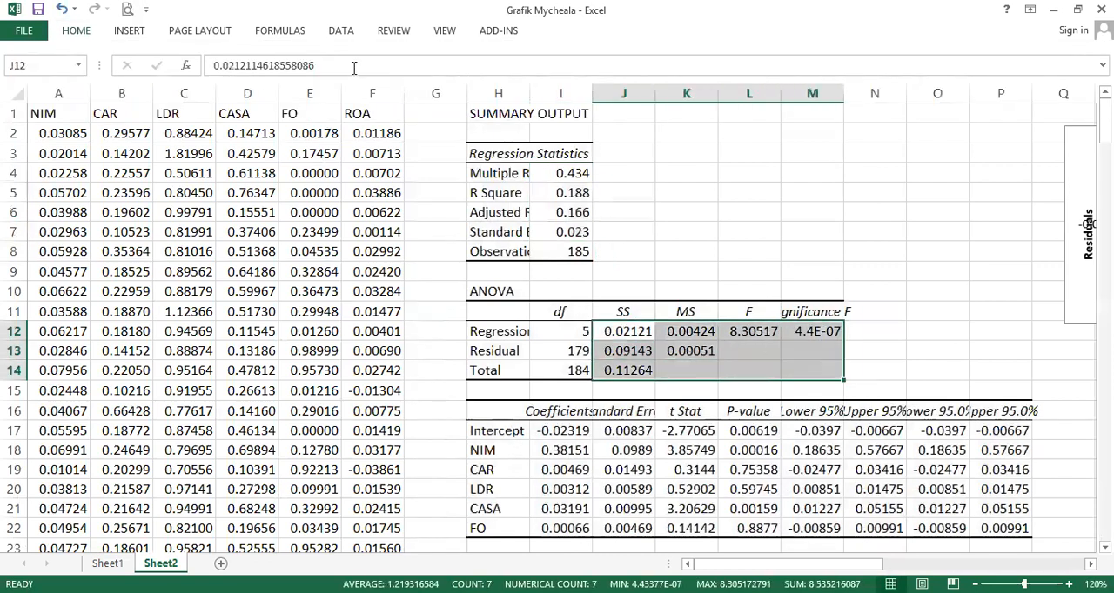
{"action": "left_click", "coordinate": [80, 33]}
{"action": "left_click", "coordinate": [616, 84]}
{"action": "left_click", "coordinate": [615, 84]}
{"action": "left_click", "coordinate": [615, 84]}
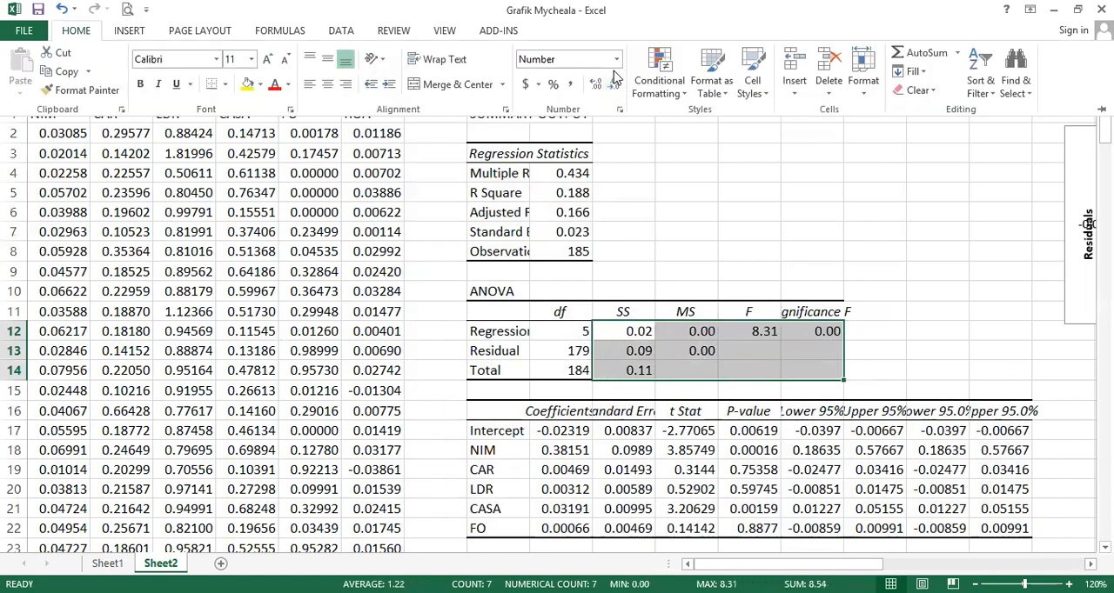
{"action": "left_click", "coordinate": [595, 85]}
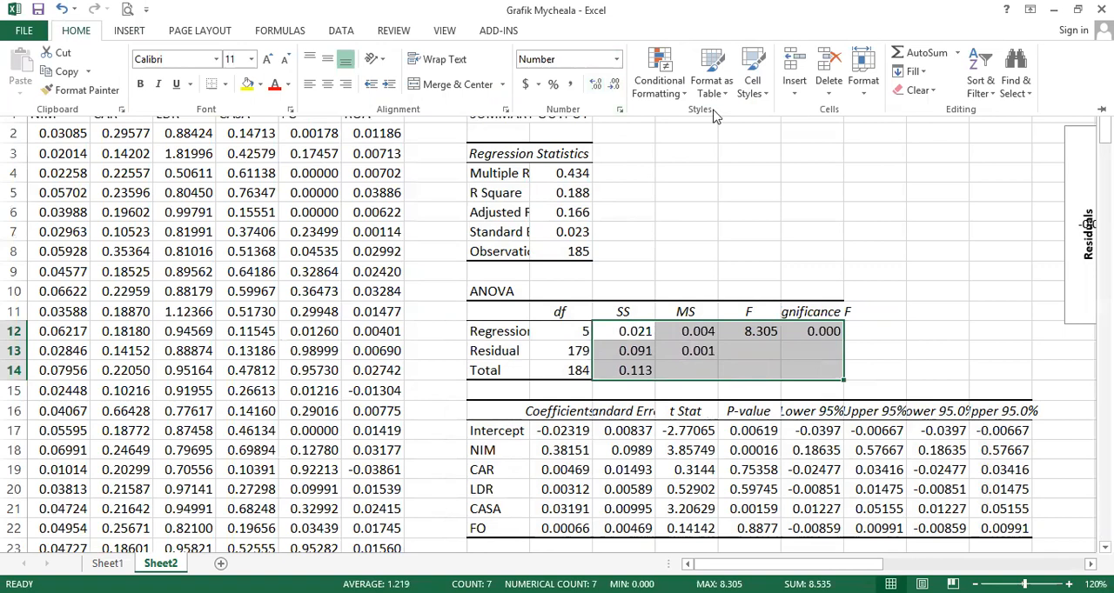
- Reduce the coefficients table values in I17:P22 to three decimal places
{"action": "scroll", "coordinate": [601, 385], "scroll_direction": "down", "scroll_amount": 2}
{"action": "left_click_drag", "start_coordinate": [561, 312], "coordinate": [1027, 410]}
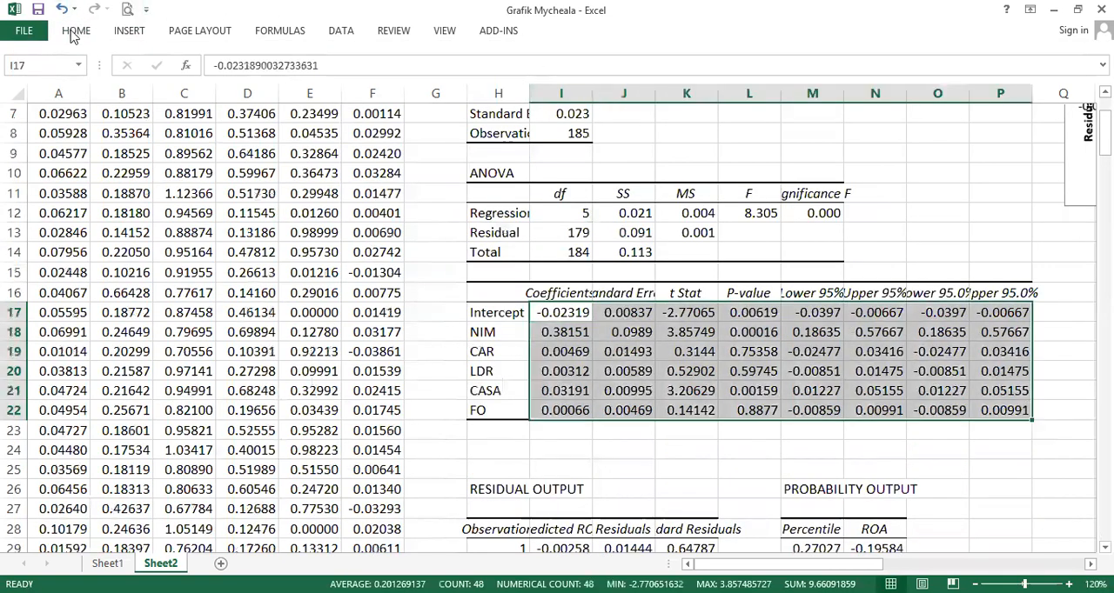
{"action": "left_click", "coordinate": [76, 31]}
{"action": "left_click", "coordinate": [614, 84]}
{"action": "left_click", "coordinate": [615, 85]}
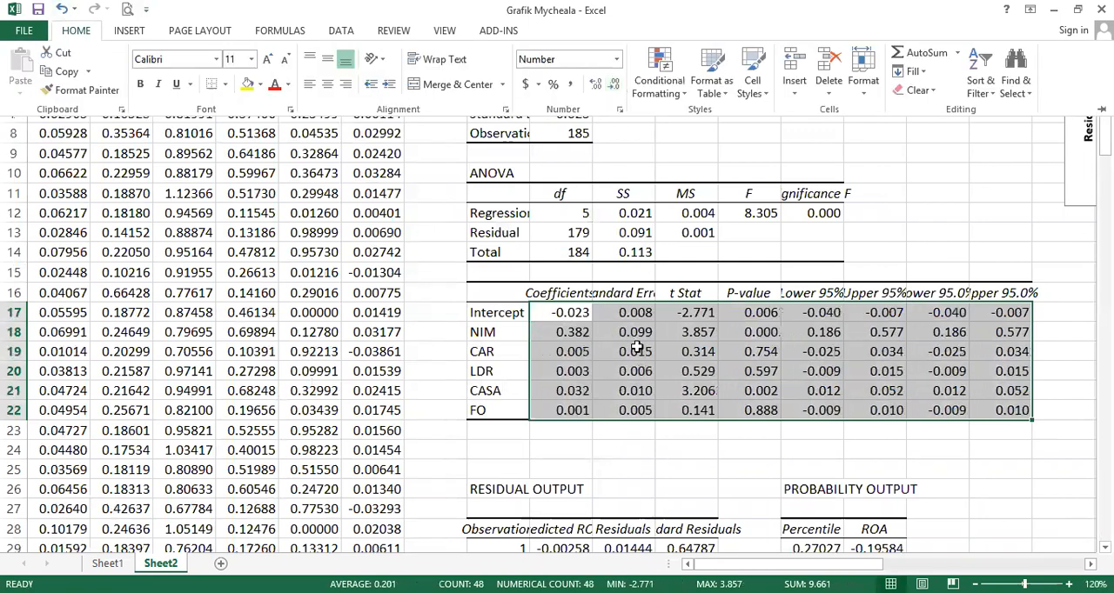
- Autofit column H so the output labels are fully visible
{"action": "left_click", "coordinate": [685, 242]}
{"action": "double_click", "coordinate": [530, 97]}
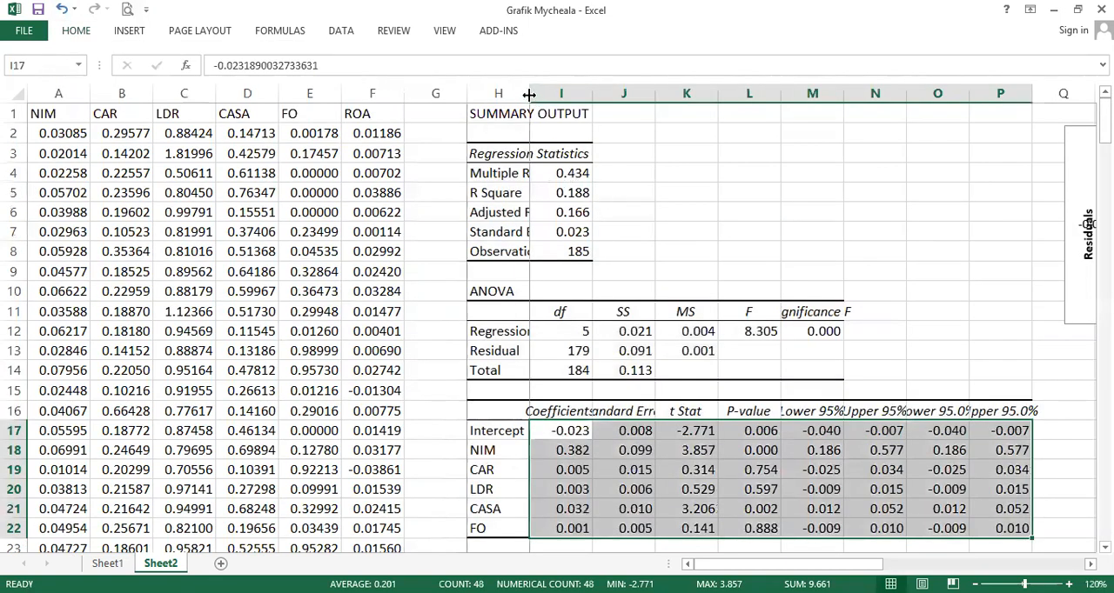
{"action": "left_click", "coordinate": [604, 218]}
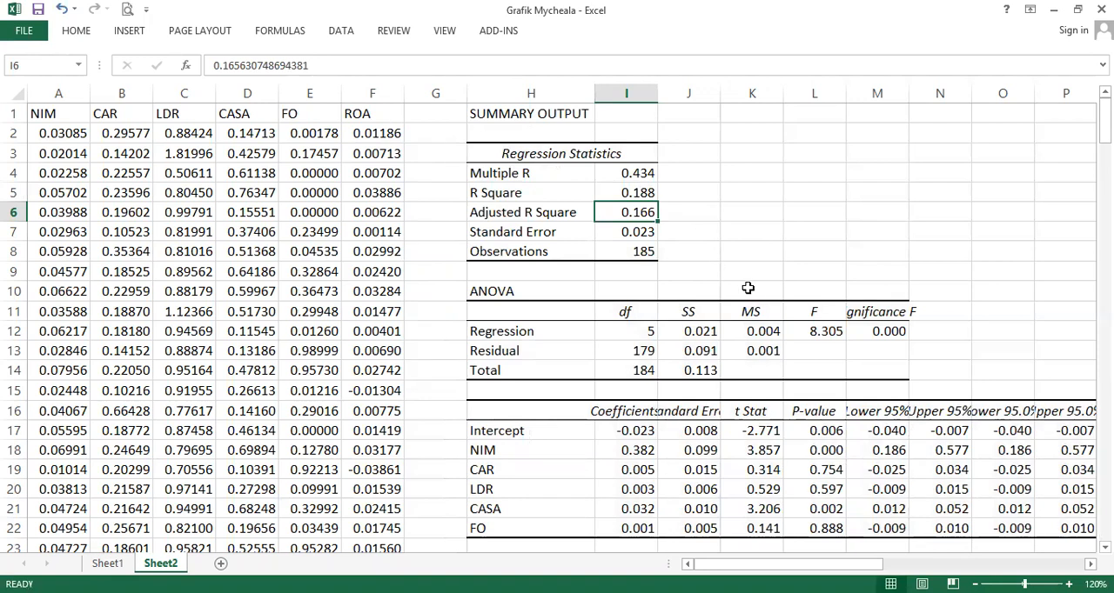
- Select the F and Significance F values, then the P-value column, to examine model significance
{"action": "left_click_drag", "start_coordinate": [821, 327], "coordinate": [849, 334]}
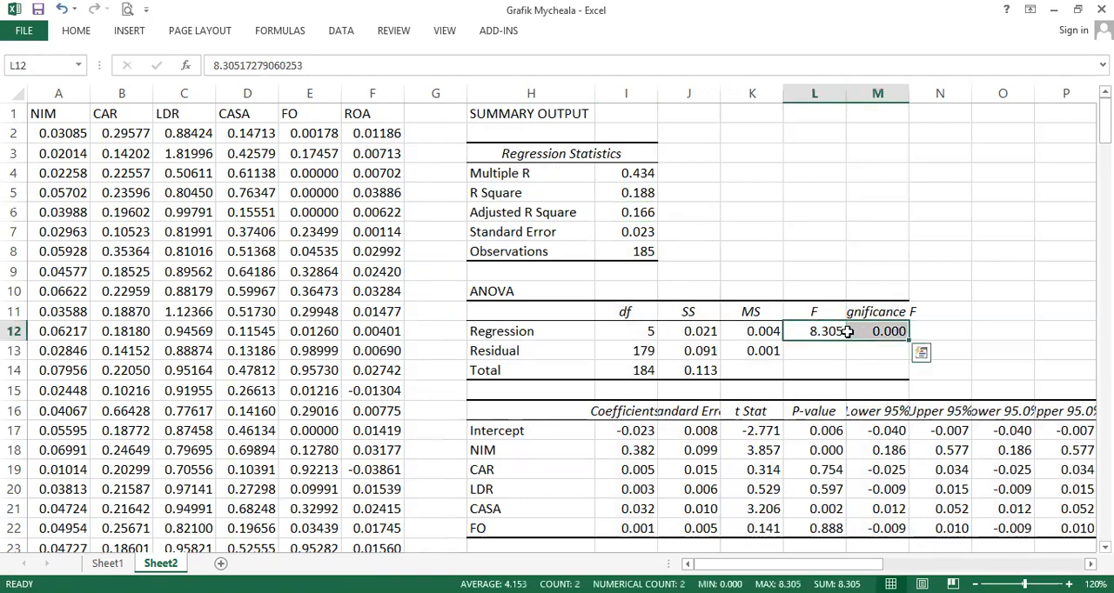
{"action": "scroll", "coordinate": [780, 331], "scroll_direction": "down", "scroll_amount": 1}
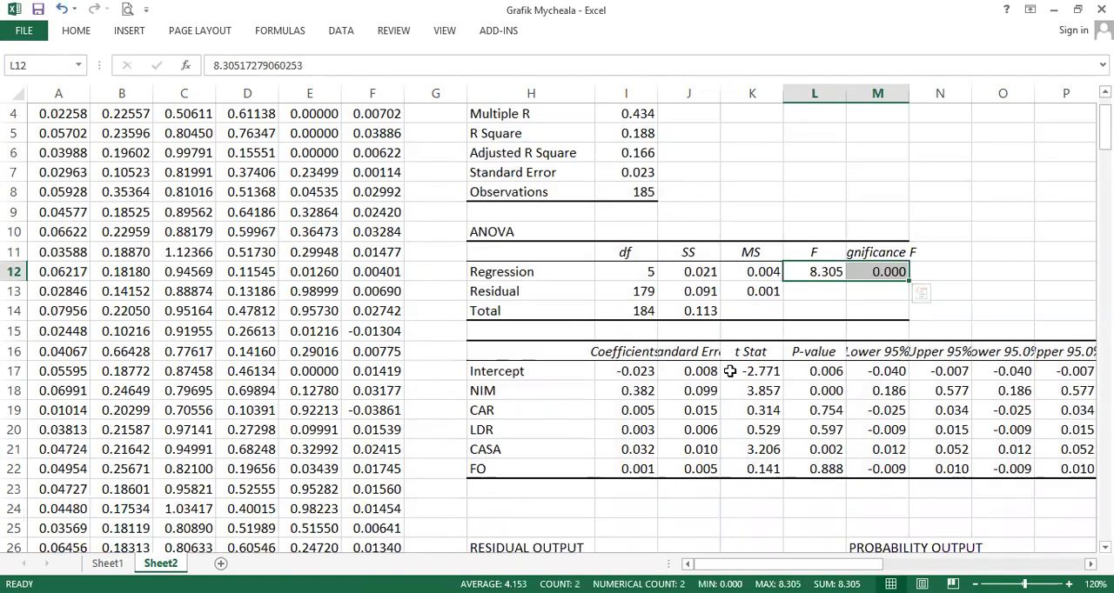
{"action": "left_click", "coordinate": [826, 353]}
{"action": "left_click", "coordinate": [826, 469], "text": "shift"}
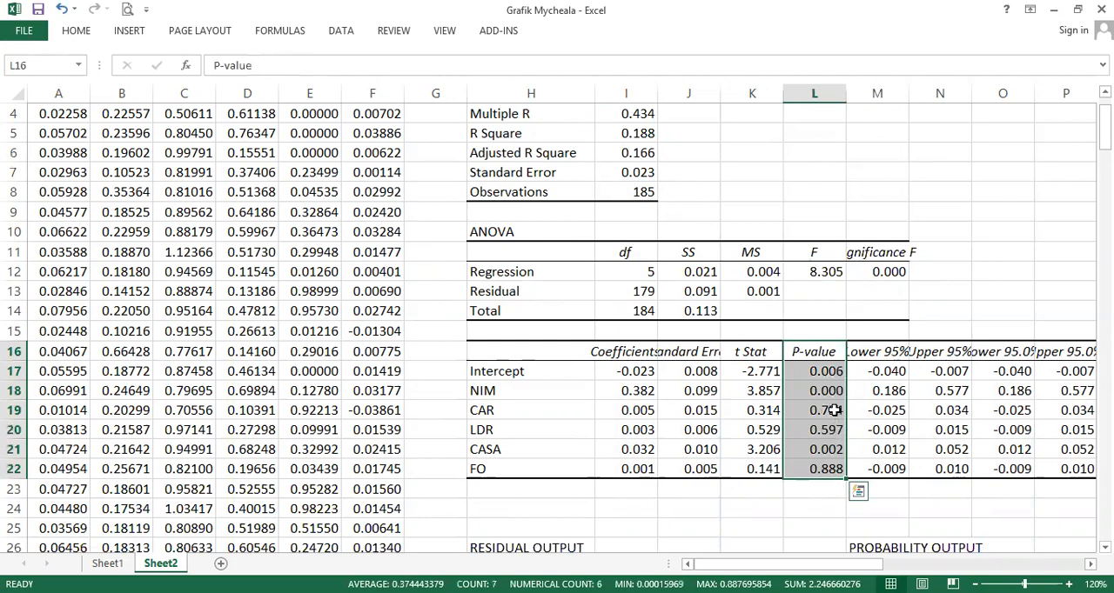
- Highlight the NIM and CASA coefficient rows and the F statistic to inspect their significance
{"action": "left_click_drag", "start_coordinate": [824, 390], "coordinate": [570, 391]}
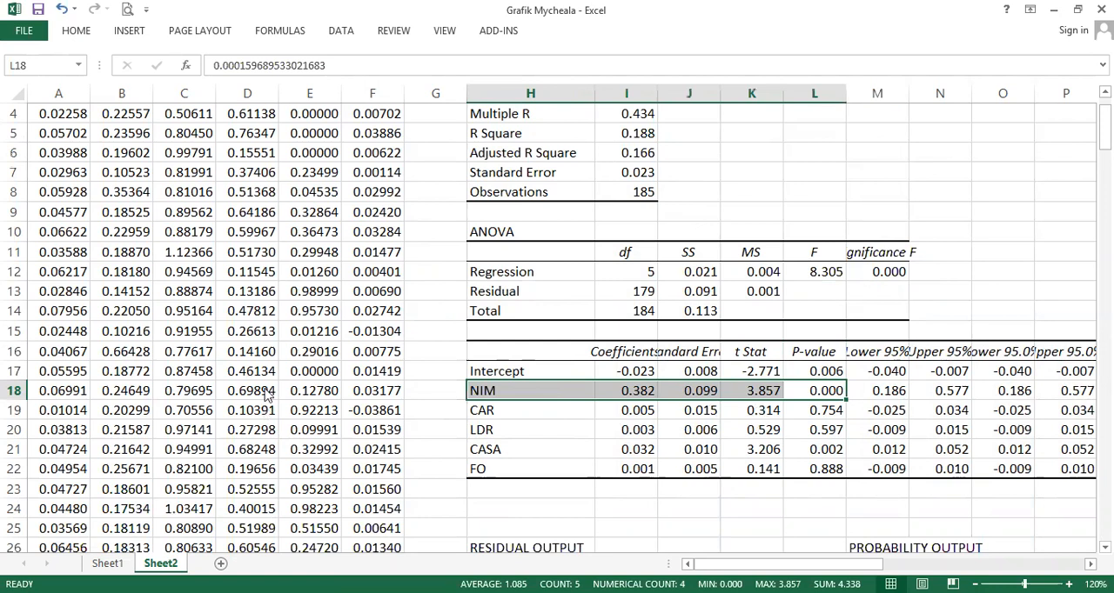
{"action": "key", "text": "alt+Tab"}
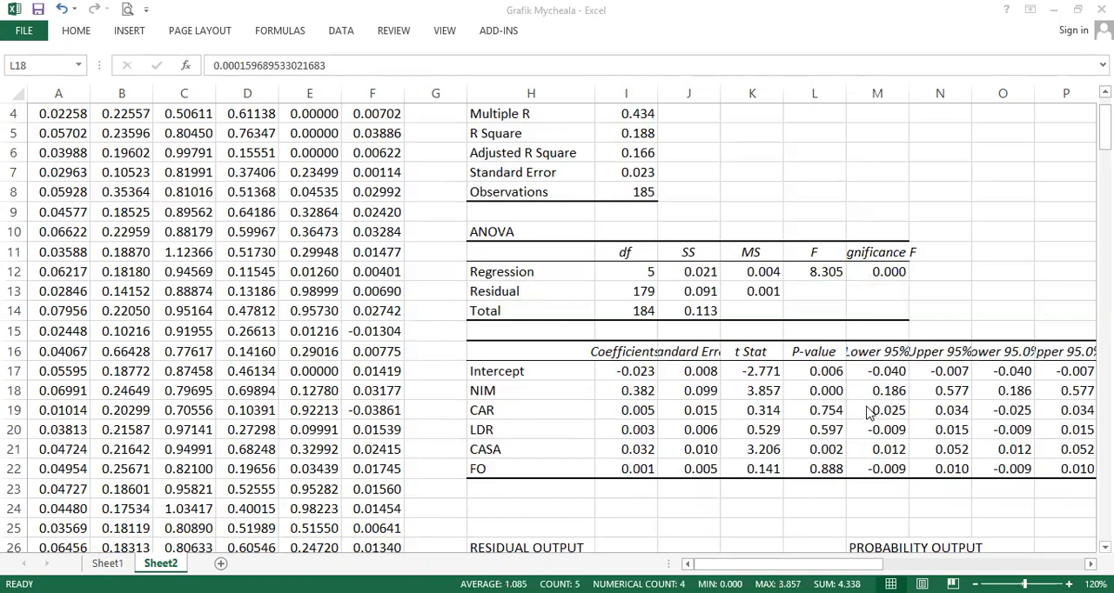
{"action": "left_click_drag", "start_coordinate": [812, 453], "coordinate": [579, 448]}
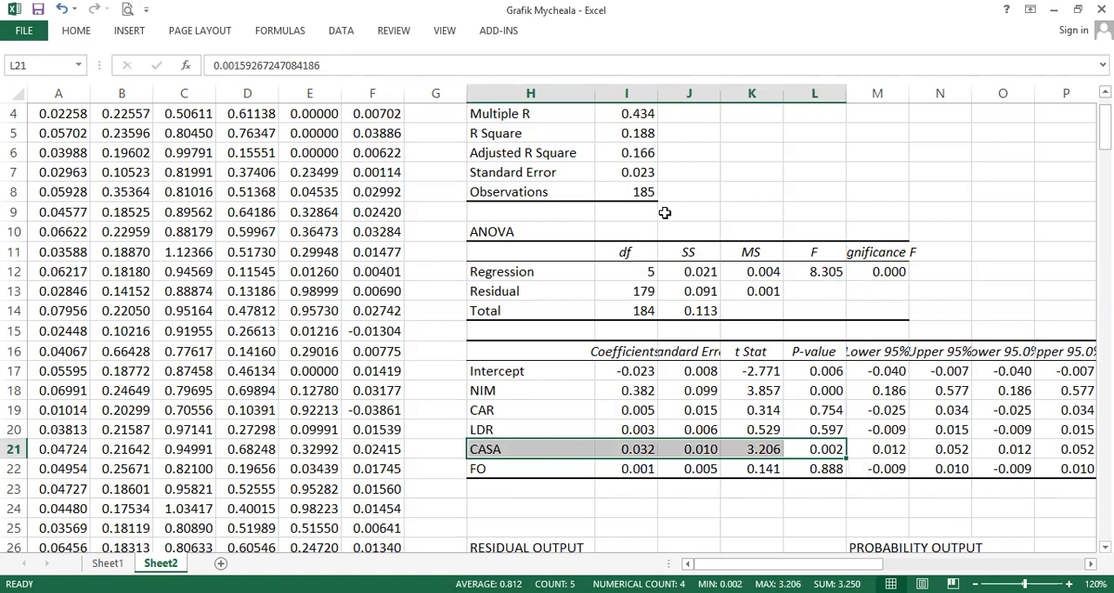
{"action": "scroll", "coordinate": [664, 212], "scroll_direction": "up", "scroll_amount": 1}
{"action": "mouse_move", "coordinate": [822, 323]}
{"action": "left_mouse_down"}
{"action": "mouse_move", "coordinate": [860, 322]}
{"action": "mouse_move", "coordinate": [844, 323]}
{"action": "left_mouse_up"}
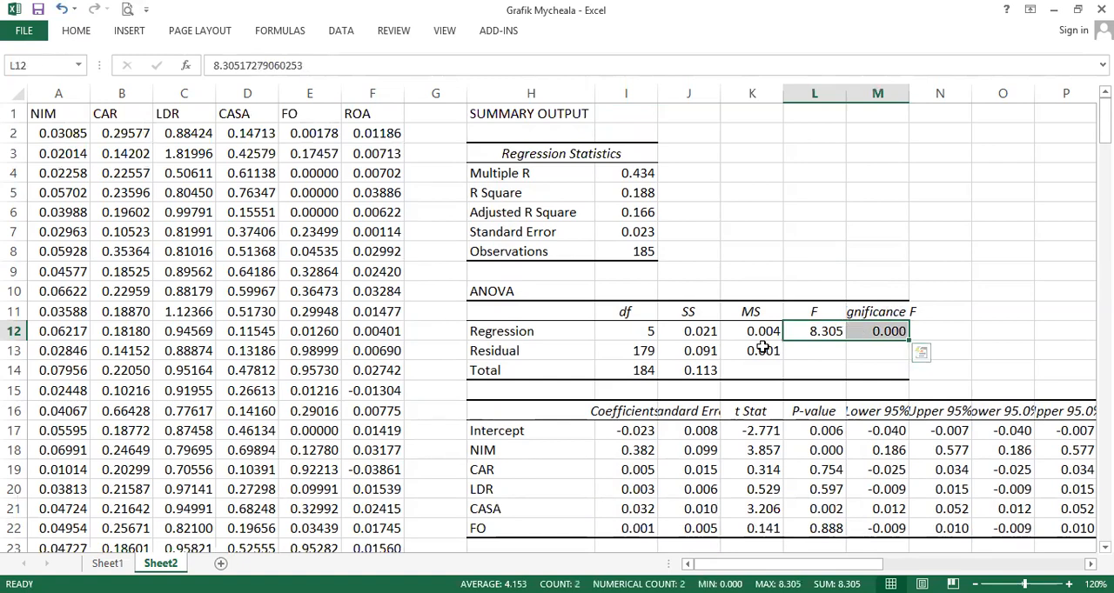
- Scroll through the residual and probability output tables
{"action": "scroll", "coordinate": [762, 347], "scroll_direction": "down", "scroll_amount": 6}
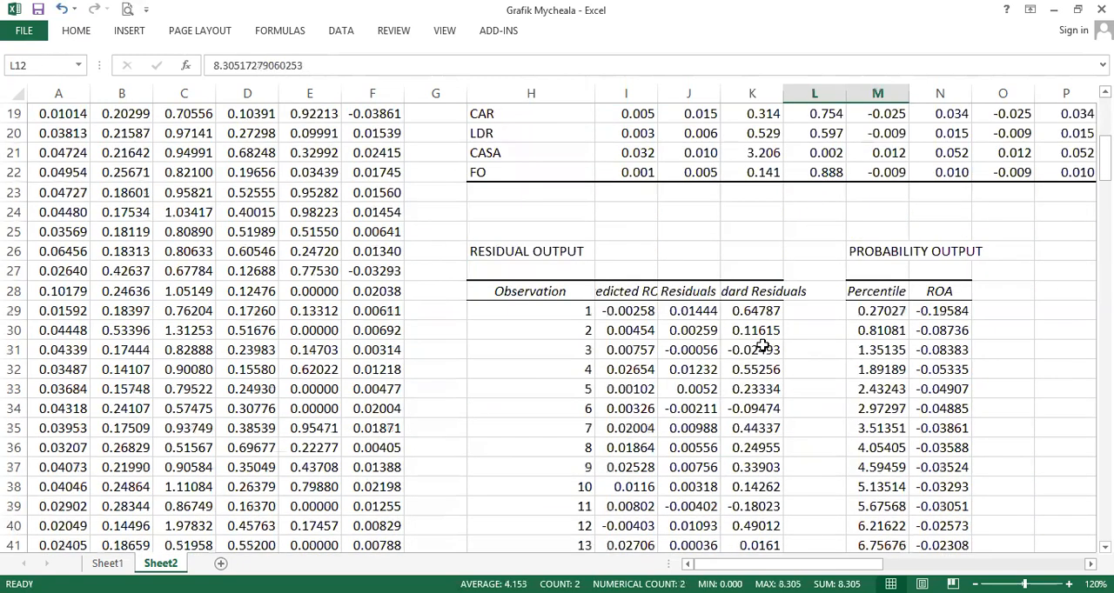
{"action": "scroll", "coordinate": [762, 347], "scroll_direction": "down", "scroll_amount": 2}
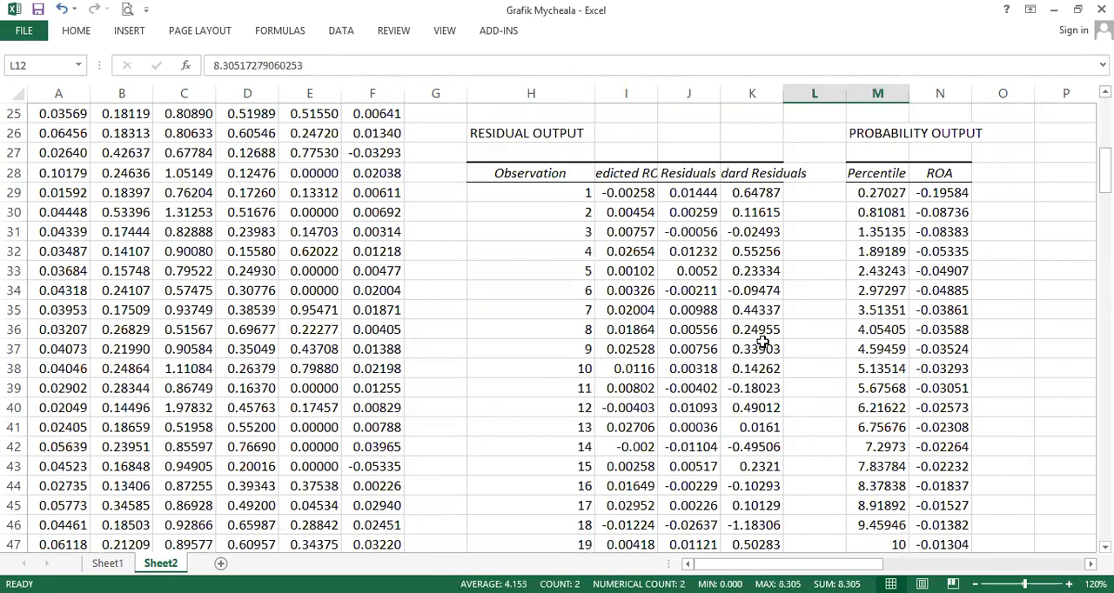
{"action": "scroll", "coordinate": [762, 342], "scroll_direction": "down", "scroll_amount": 13}
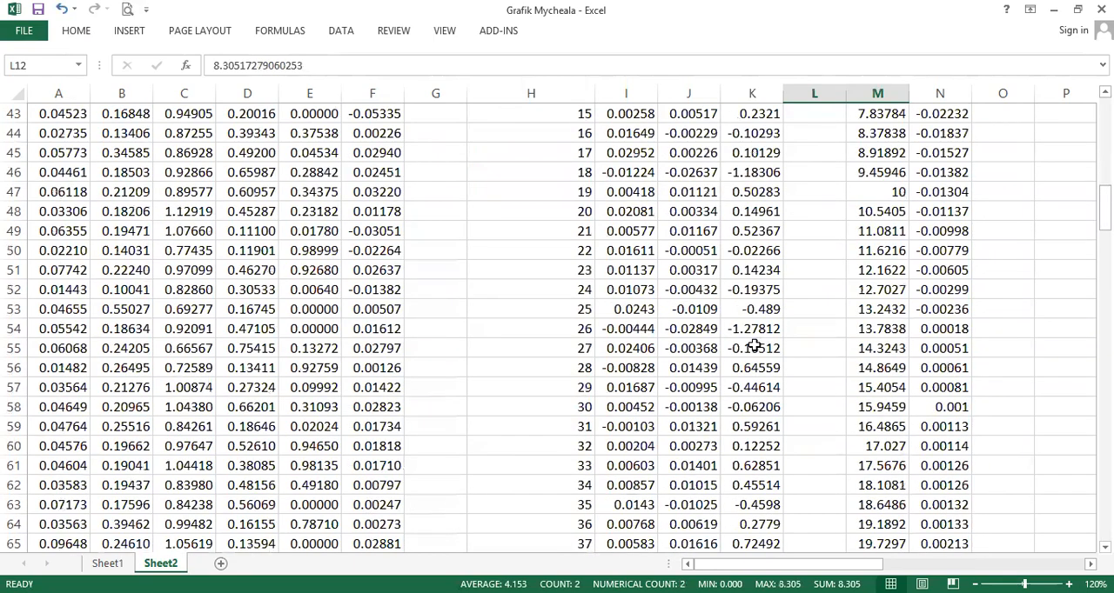
{"action": "scroll", "coordinate": [753, 346], "scroll_direction": "down", "scroll_amount": 20}
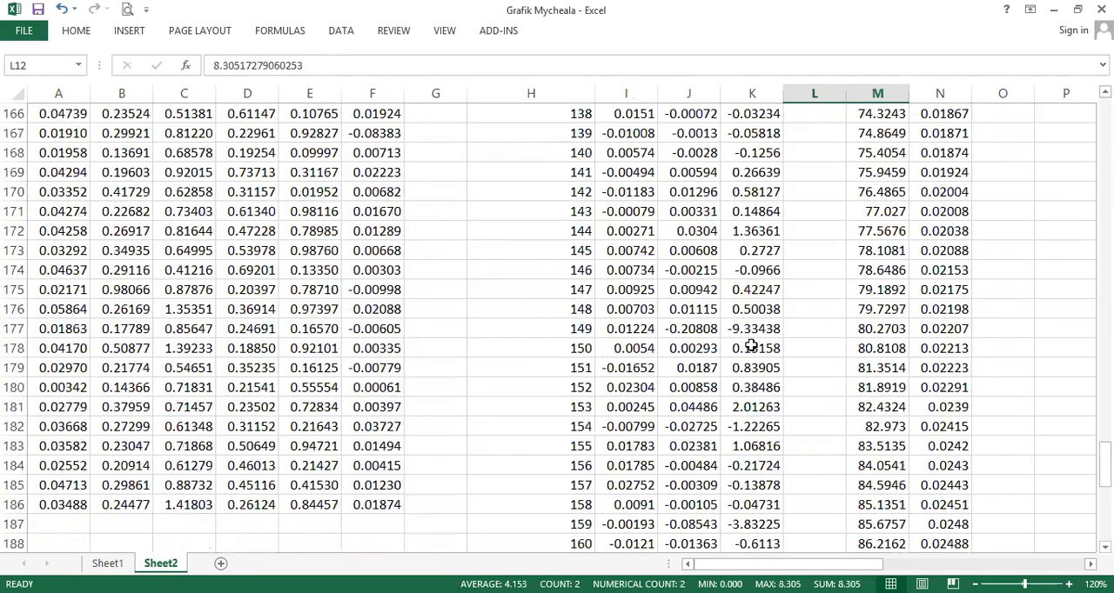
{"action": "scroll", "coordinate": [750, 347], "scroll_direction": "down", "scroll_amount": 20}
{"action": "scroll", "coordinate": [743, 350], "scroll_direction": "up", "scroll_amount": 16}
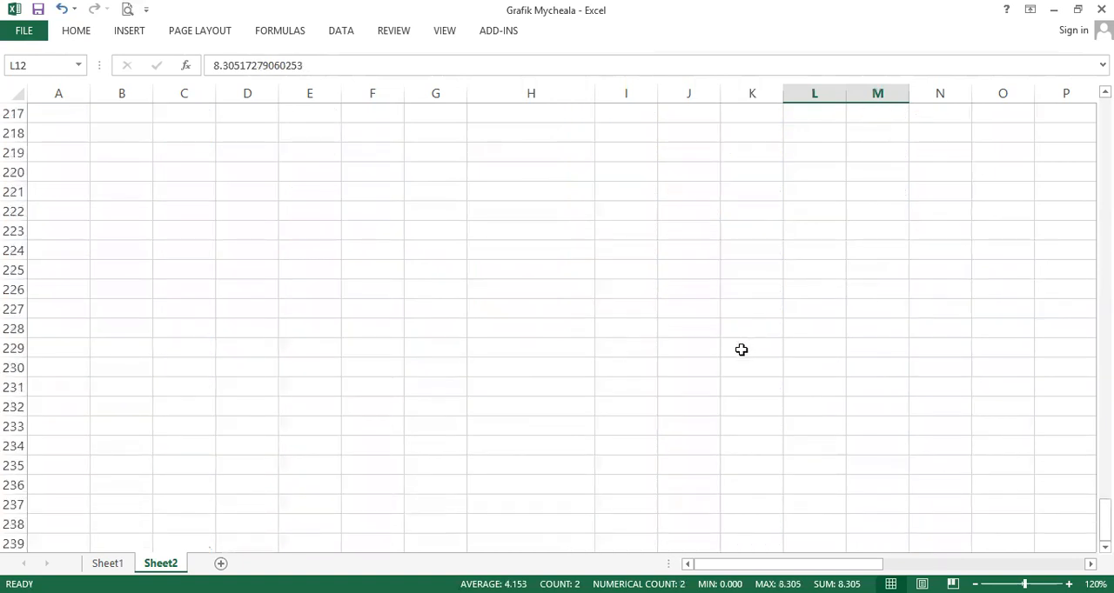
{"action": "scroll", "coordinate": [739, 349], "scroll_direction": "up", "scroll_amount": 9}
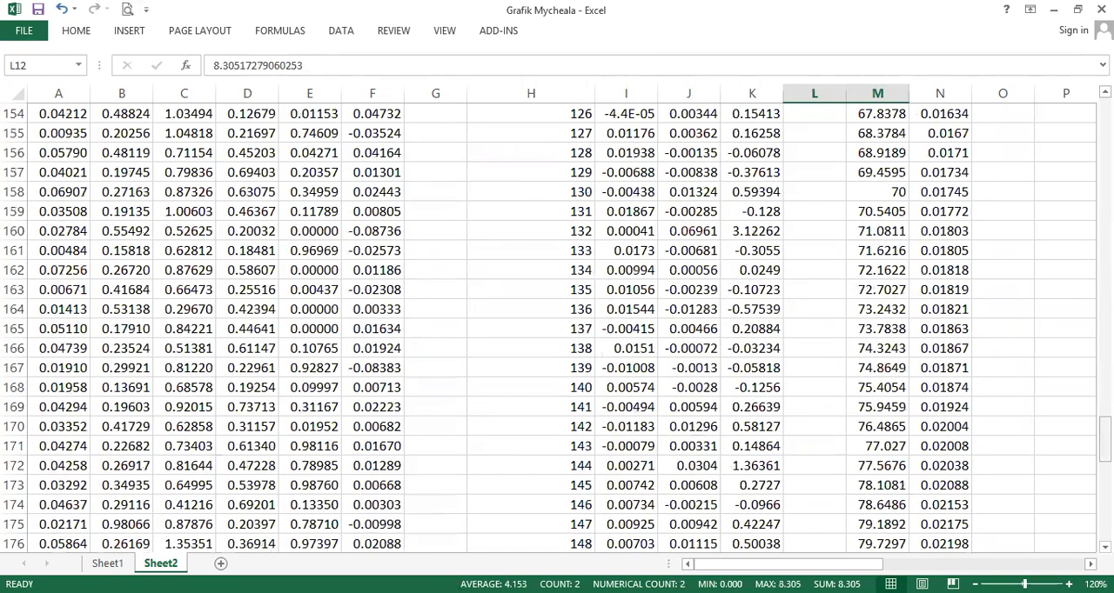
- Delete the Normal Probability Plot chart from the regression output sheet
{"action": "scroll", "coordinate": [919, 533], "scroll_direction": "up", "scroll_amount": 20}
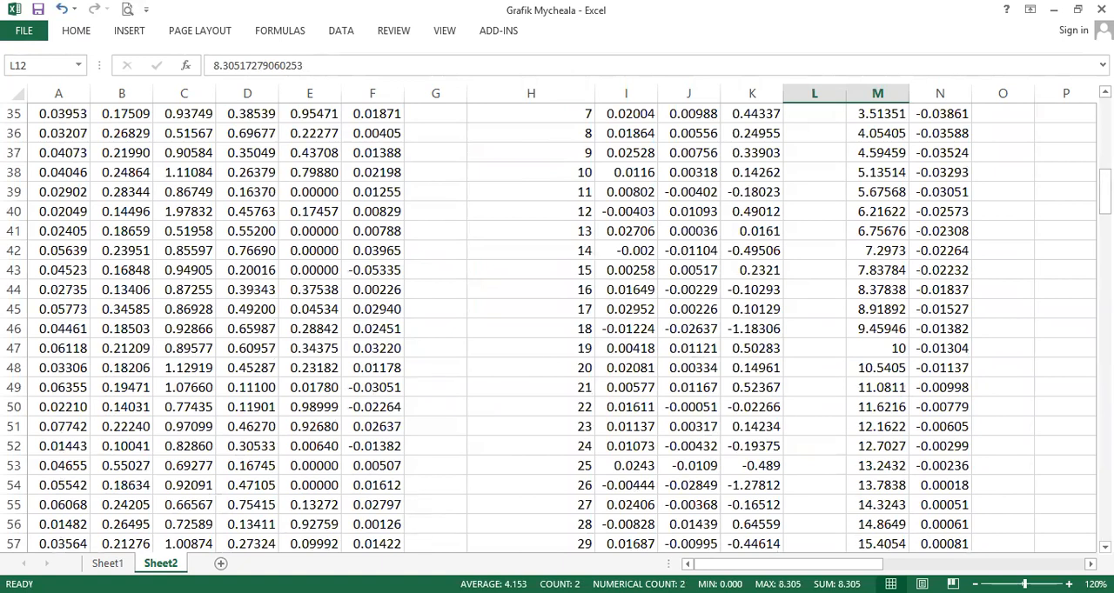
{"action": "left_click_drag", "start_coordinate": [788, 564], "coordinate": [877, 564]}
{"action": "left_click_drag", "start_coordinate": [1105, 198], "coordinate": [1105, 126]}
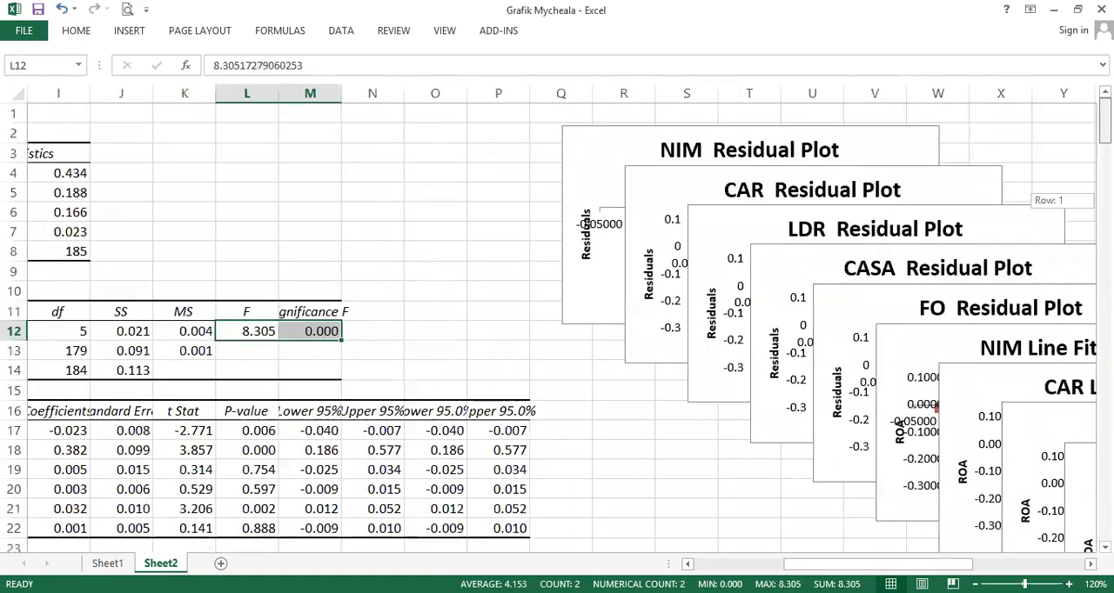
{"action": "left_click_drag", "start_coordinate": [814, 564], "coordinate": [926, 565]}
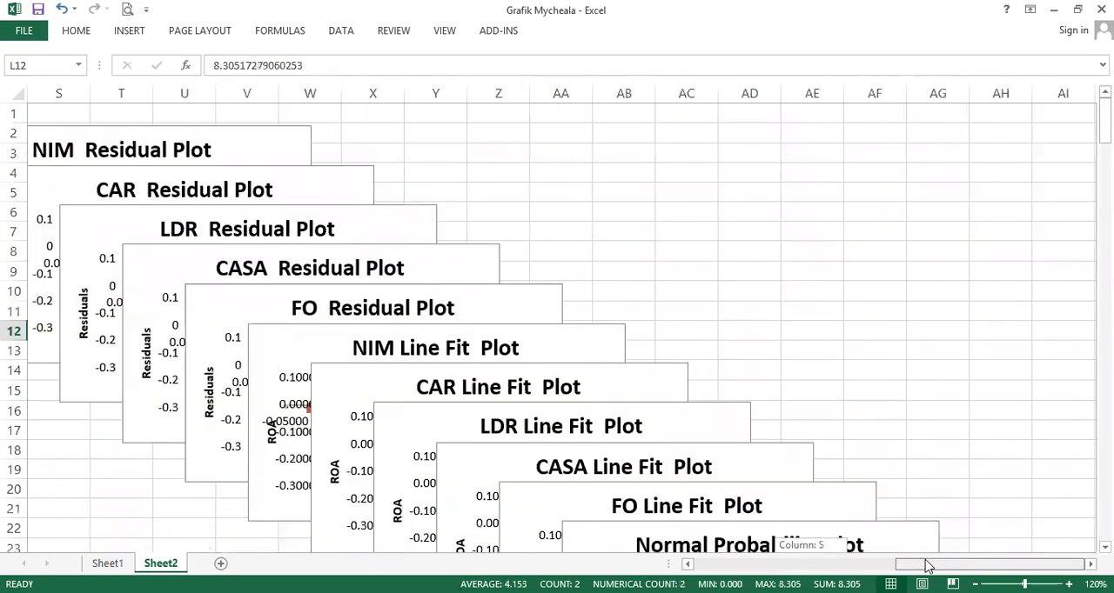
{"action": "scroll", "coordinate": [790, 465], "scroll_direction": "down", "scroll_amount": 3}
{"action": "left_click_drag", "start_coordinate": [907, 375], "coordinate": [822, 216]}
{"action": "left_click_drag", "start_coordinate": [855, 380], "coordinate": [940, 529]}
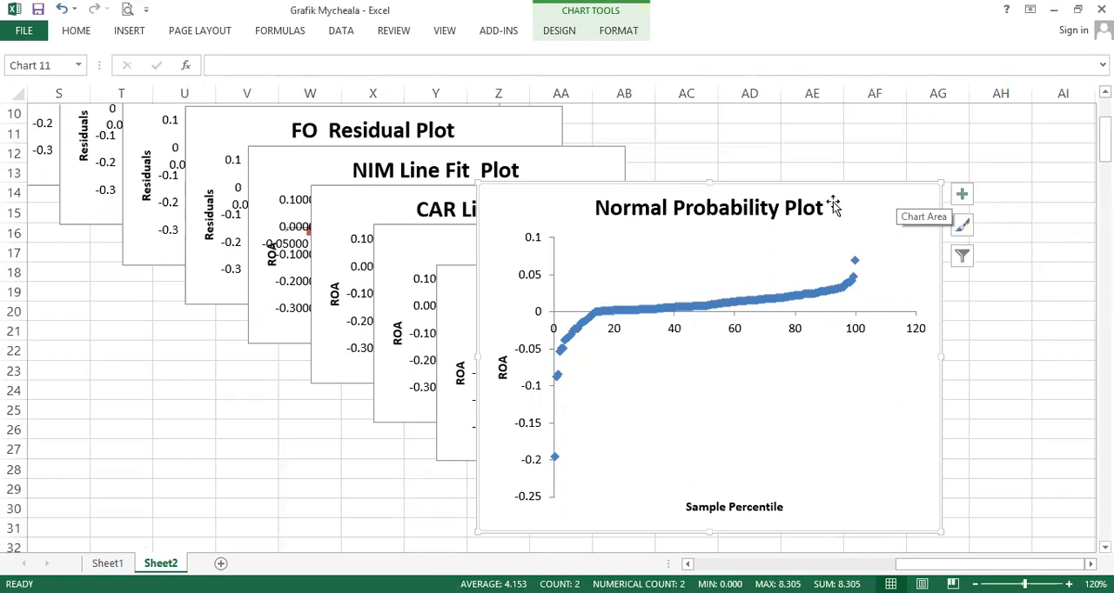
{"action": "key", "text": "Delete"}
- Delete the FO Line Fit Plot chart
{"action": "scroll", "coordinate": [817, 287], "scroll_direction": "down", "scroll_amount": 1}
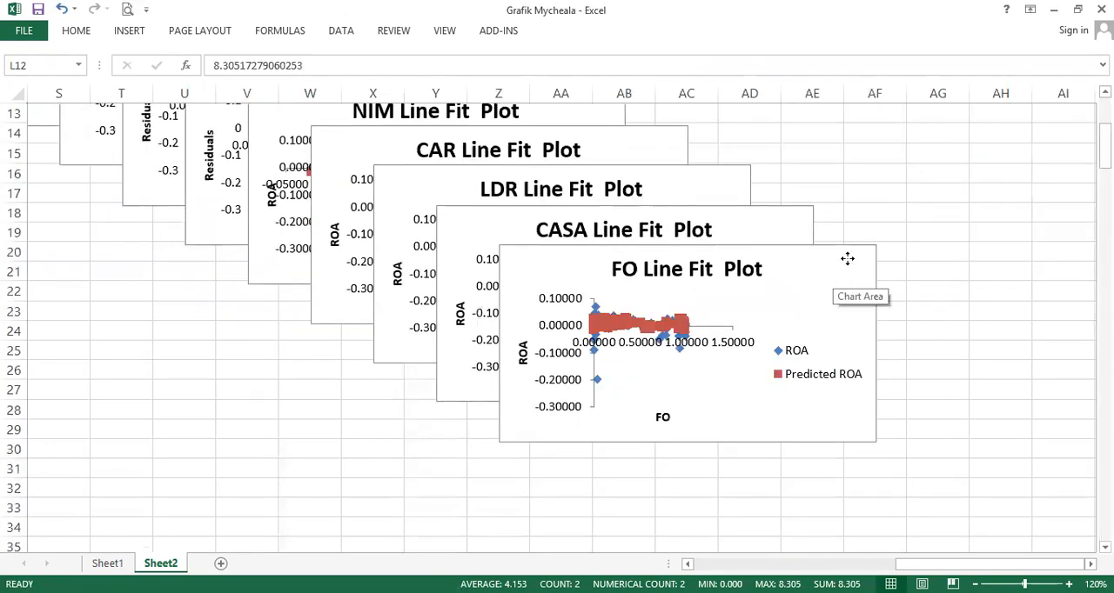
{"action": "left_click_drag", "start_coordinate": [844, 258], "coordinate": [775, 183]}
{"action": "left_click_drag", "start_coordinate": [801, 365], "coordinate": [965, 552]}
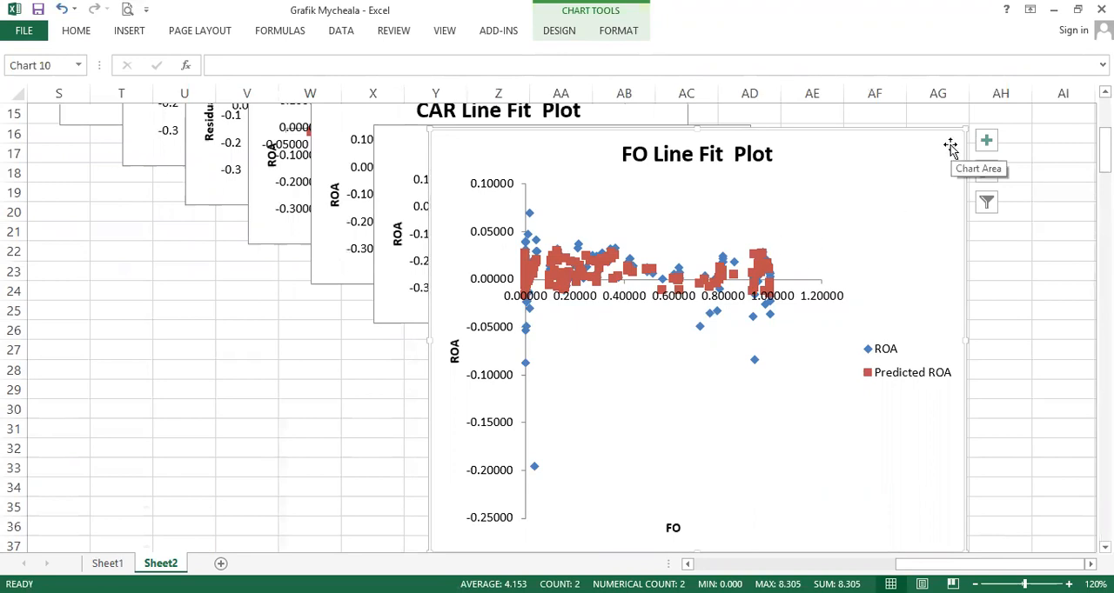
{"action": "key", "text": "Delete"}
- Delete the CASA Line Fit Plot chart
{"action": "left_click", "coordinate": [795, 241]}
{"action": "left_click_drag", "start_coordinate": [813, 362], "coordinate": [1046, 526]}
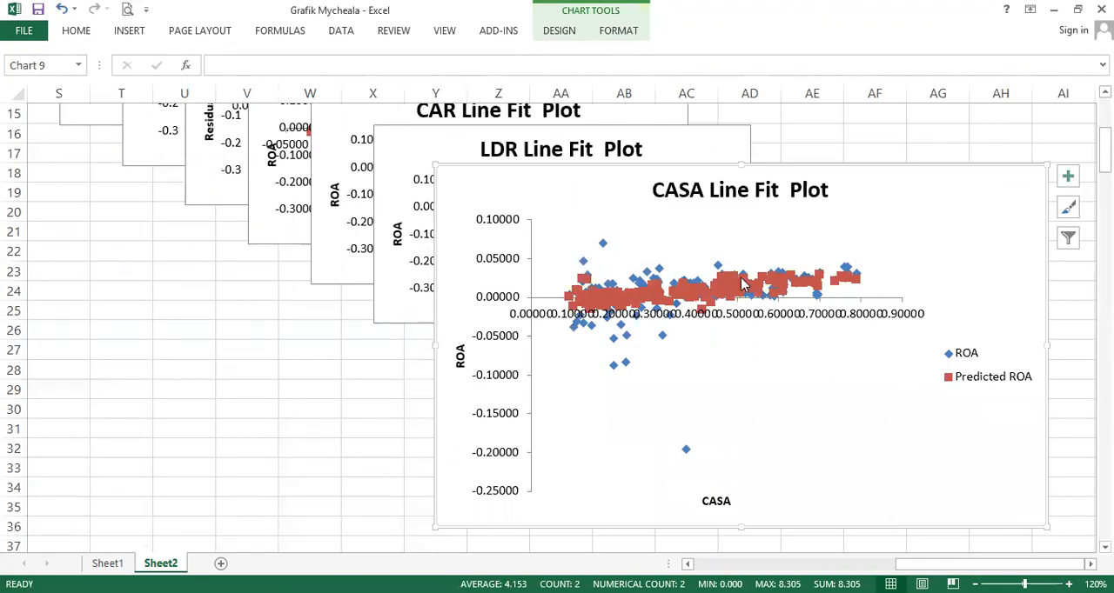
{"action": "key", "text": "Delete"}
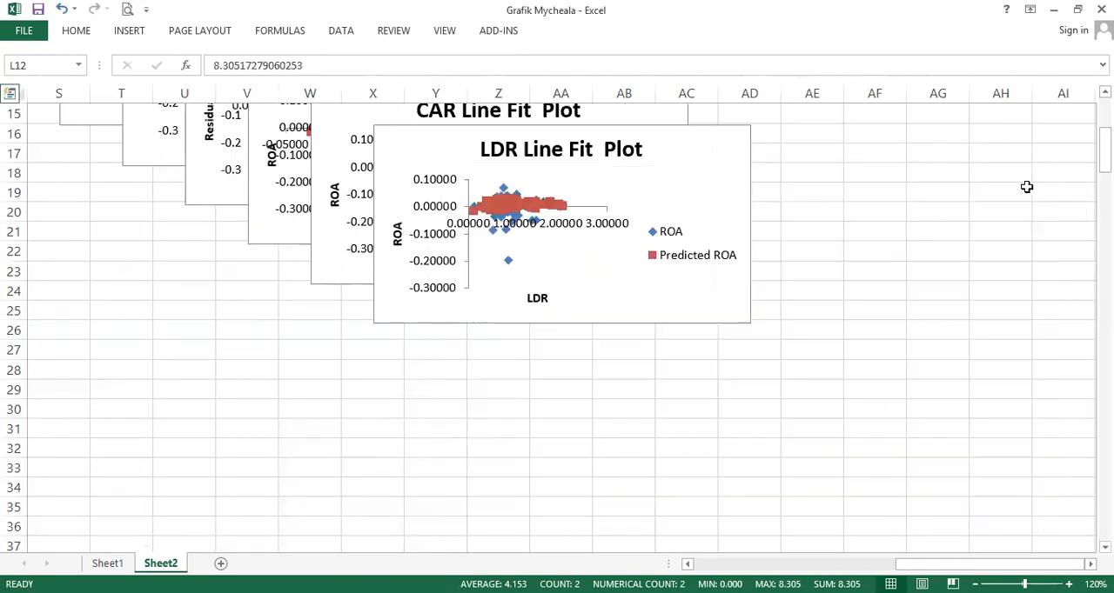
- Pull out and enlarge the NIM Residual Plot to examine it, then delete that chart
{"action": "scroll", "coordinate": [808, 314], "scroll_direction": "up", "scroll_amount": 5}
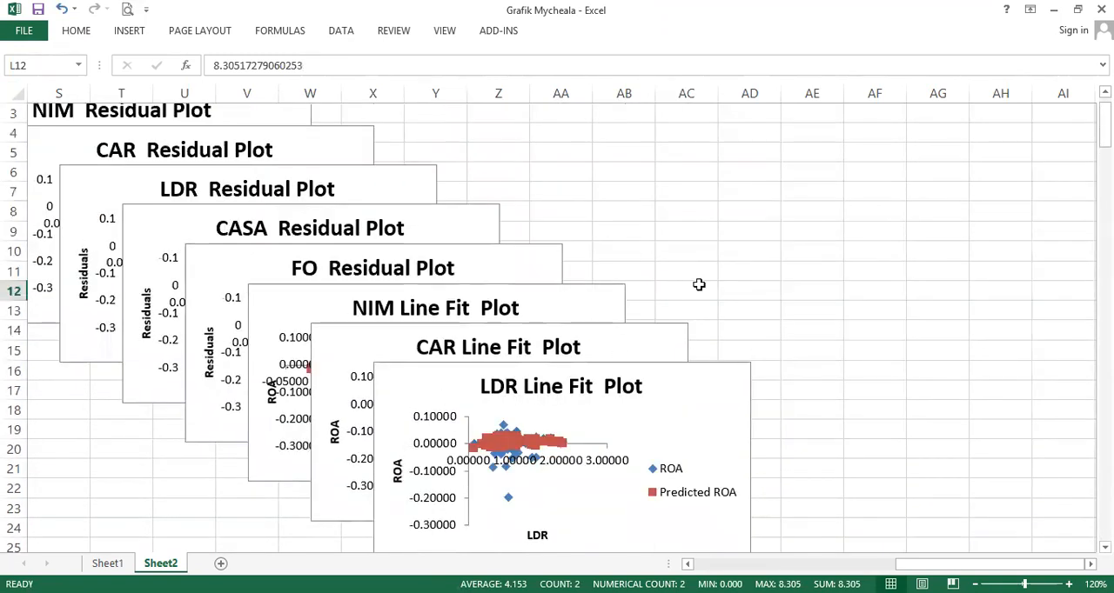
{"action": "left_click_drag", "start_coordinate": [992, 564], "coordinate": [926, 564]}
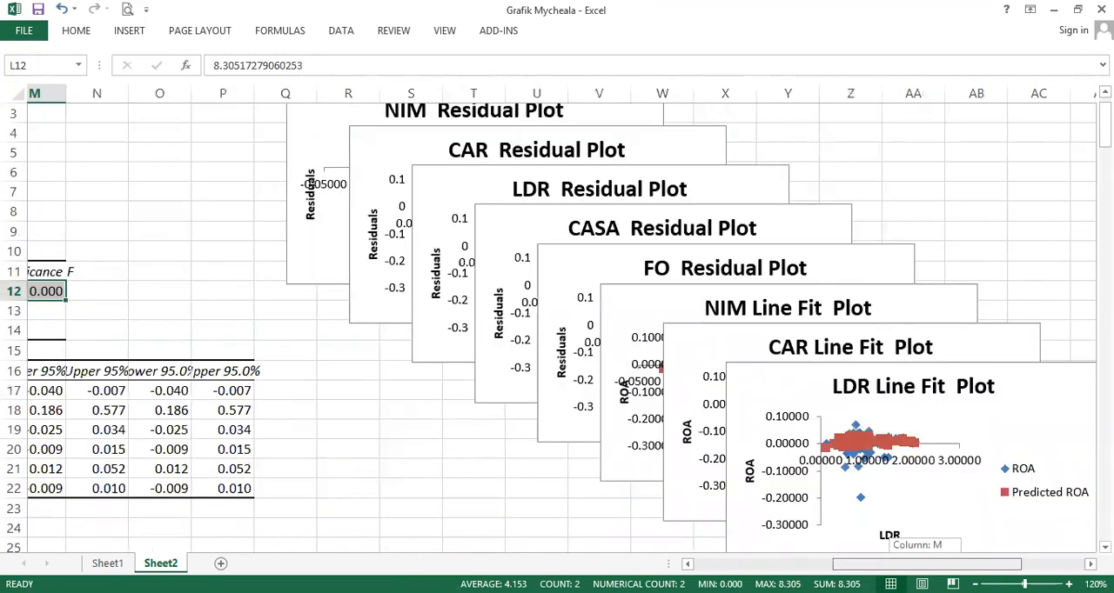
{"action": "left_click_drag", "start_coordinate": [313, 117], "coordinate": [308, 425]}
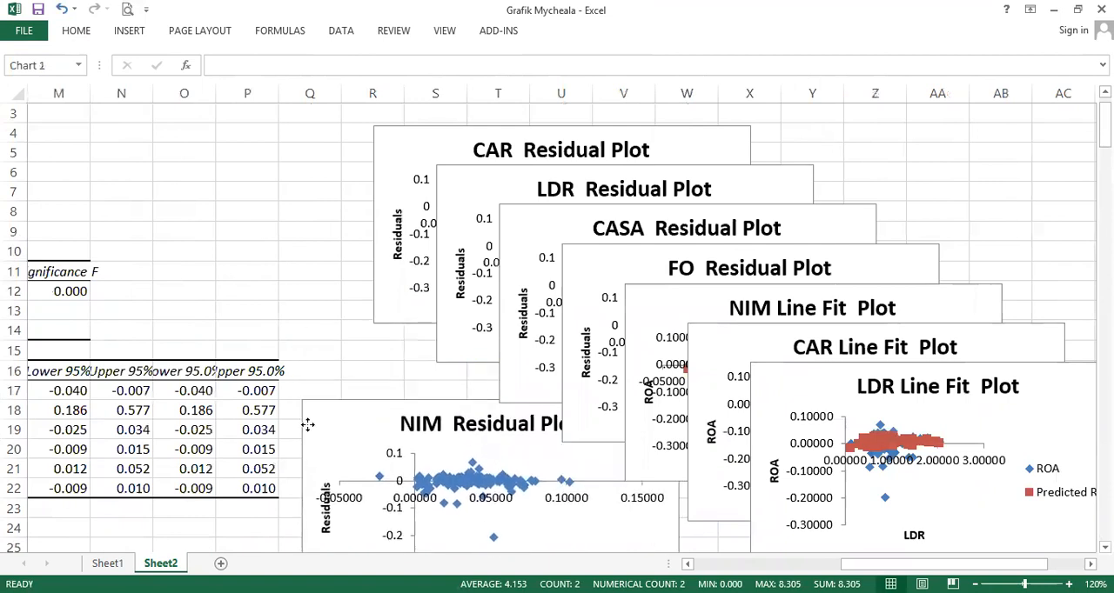
{"action": "scroll", "coordinate": [300, 383], "scroll_direction": "down", "scroll_amount": 5}
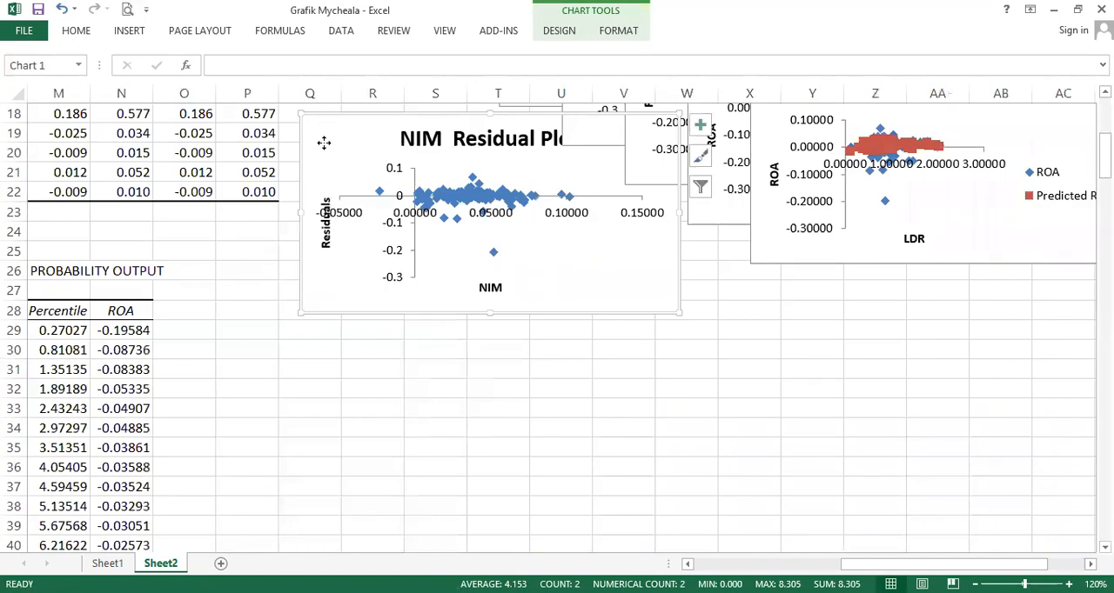
{"action": "left_click_drag", "start_coordinate": [324, 127], "coordinate": [324, 233]}
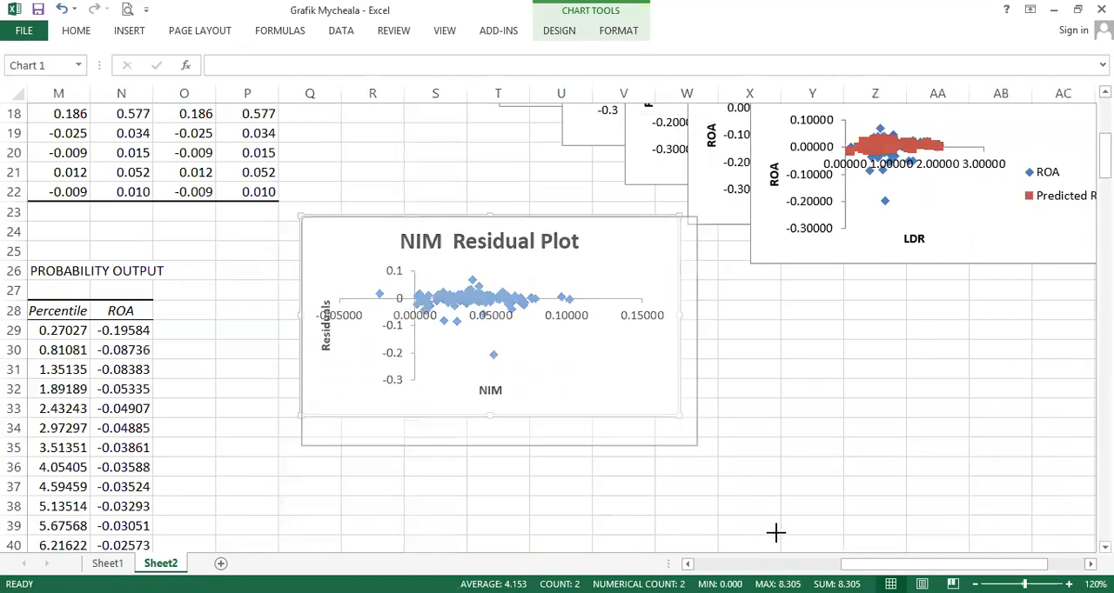
{"action": "left_click_drag", "start_coordinate": [757, 513], "coordinate": [798, 509]}
{"action": "scroll", "coordinate": [752, 383], "scroll_direction": "up", "scroll_amount": 2}
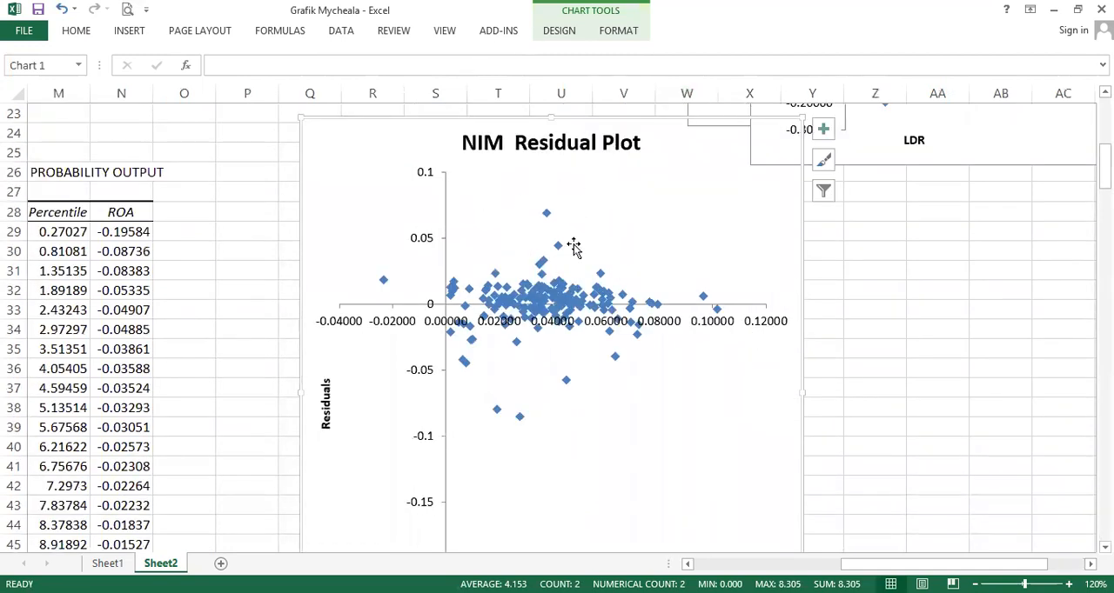
{"action": "scroll", "coordinate": [577, 224], "scroll_direction": "up", "scroll_amount": 7}
{"action": "scroll", "coordinate": [492, 265], "scroll_direction": "down", "scroll_amount": 6}
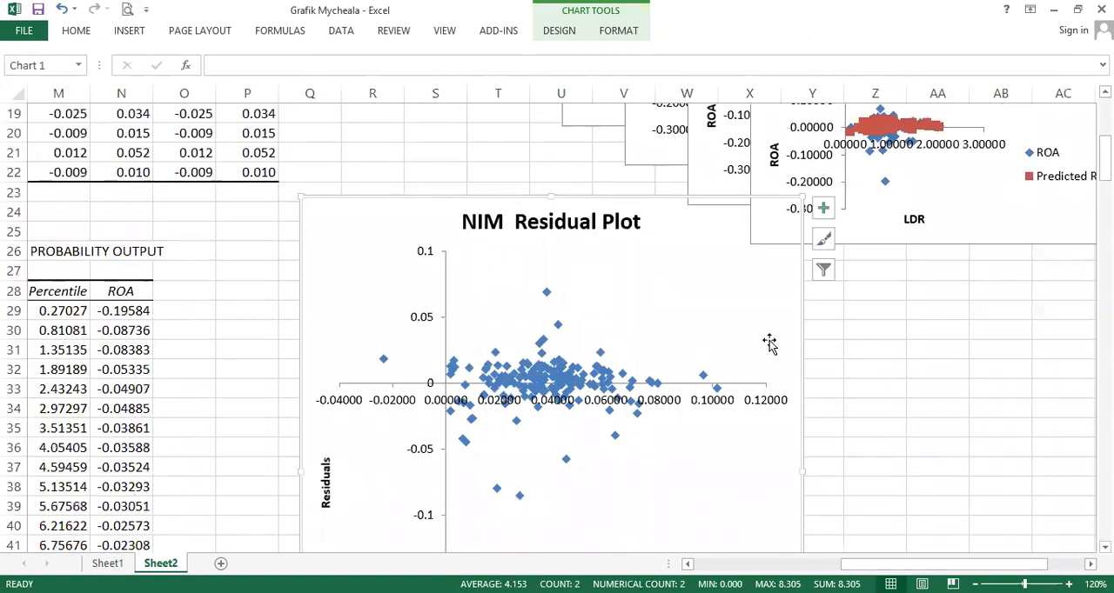
{"action": "key", "text": "Delete"}
- Delete columns R through AI holding the remaining residual and line fit charts
{"action": "scroll", "coordinate": [769, 342], "scroll_direction": "up", "scroll_amount": 6}
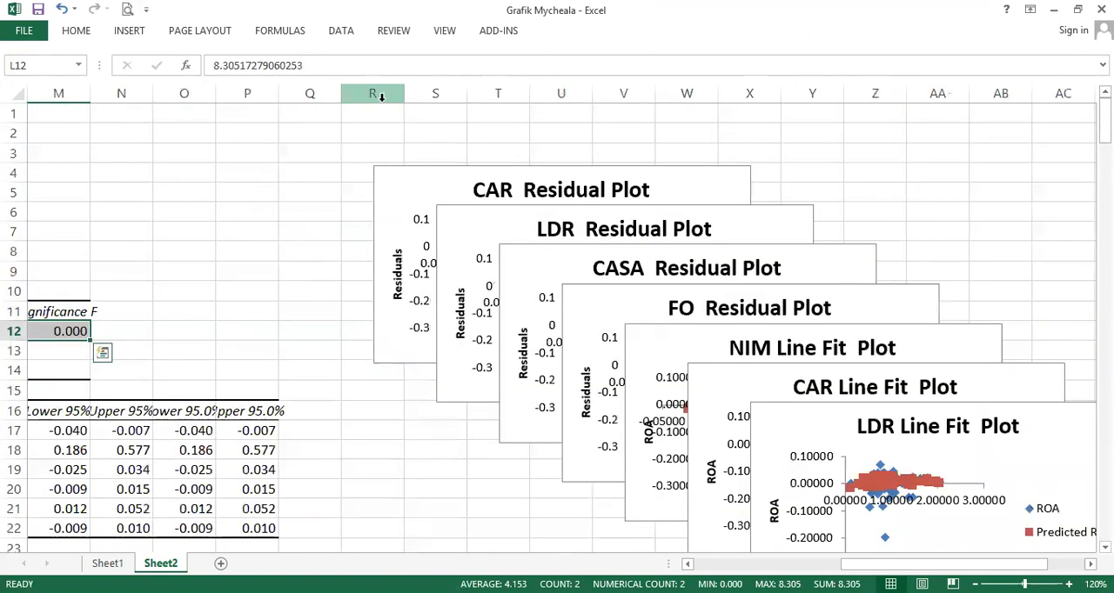
{"action": "left_click", "coordinate": [378, 97]}
{"action": "left_click_drag", "start_coordinate": [378, 97], "coordinate": [1027, 96]}
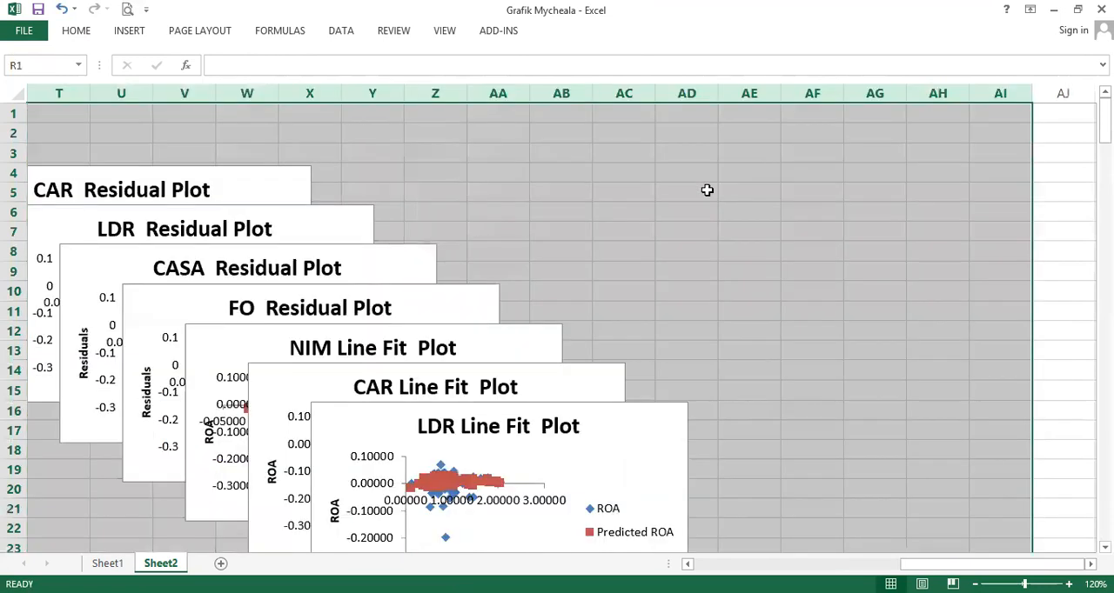
{"action": "right_click", "coordinate": [576, 93]}
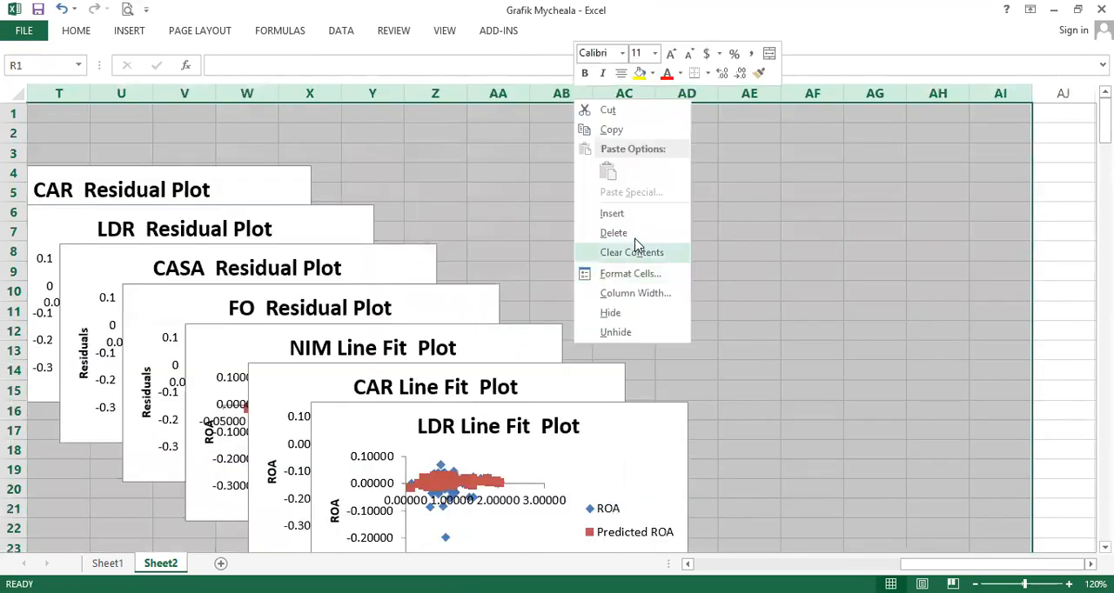
{"action": "left_click", "coordinate": [609, 232]}
{"action": "left_click", "coordinate": [614, 365]}
{"action": "key", "text": "Home"}
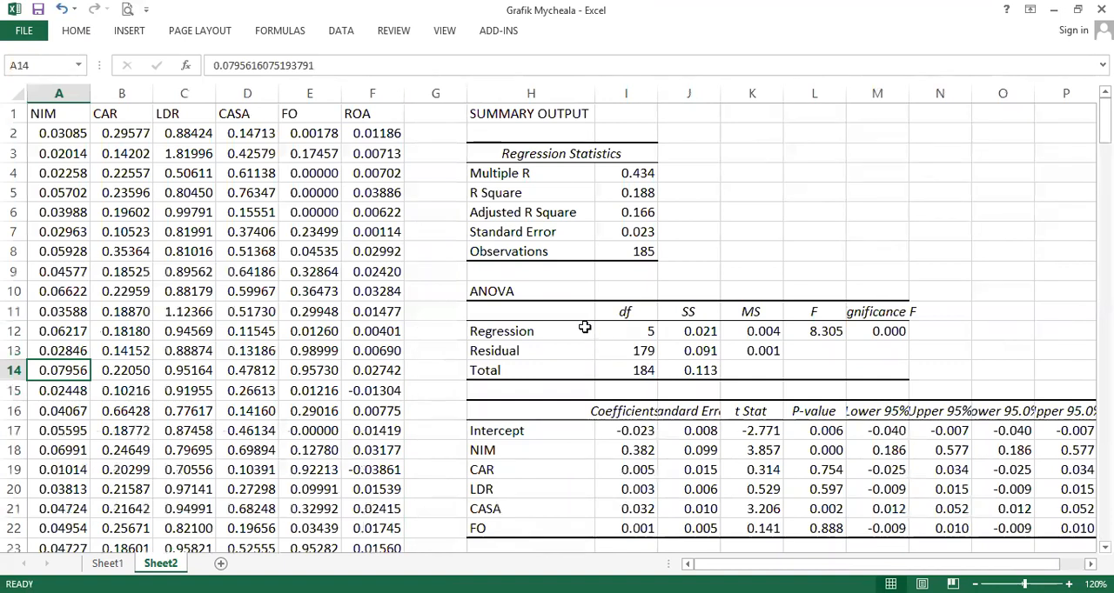
- Insert blank columns at column G, shifting the regression output to the right of the data
{"action": "left_click", "coordinate": [435, 93]}
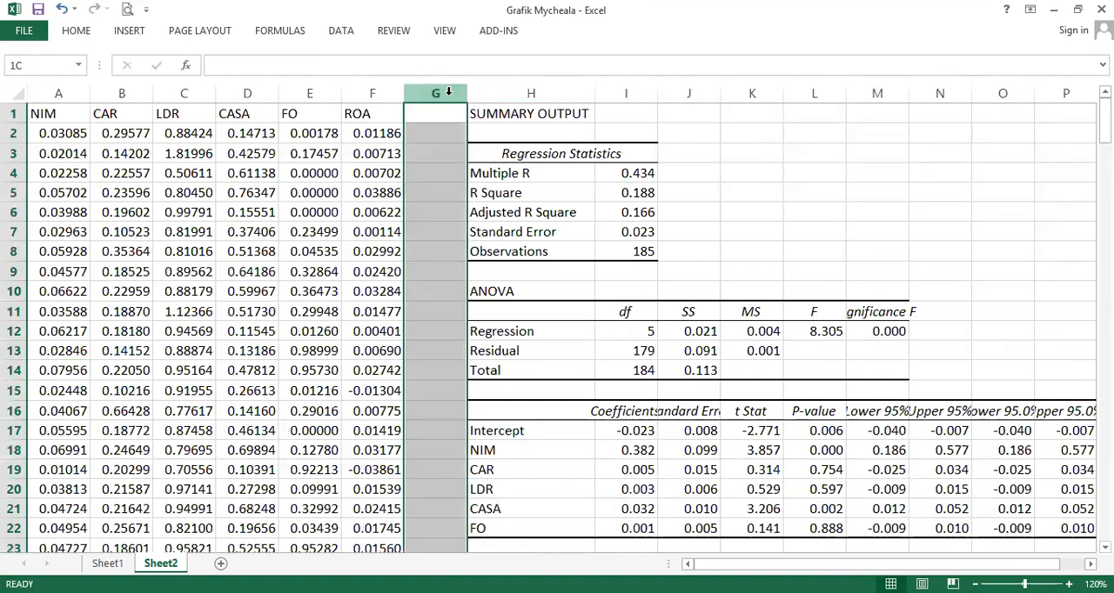
{"action": "left_click", "coordinate": [76, 31]}
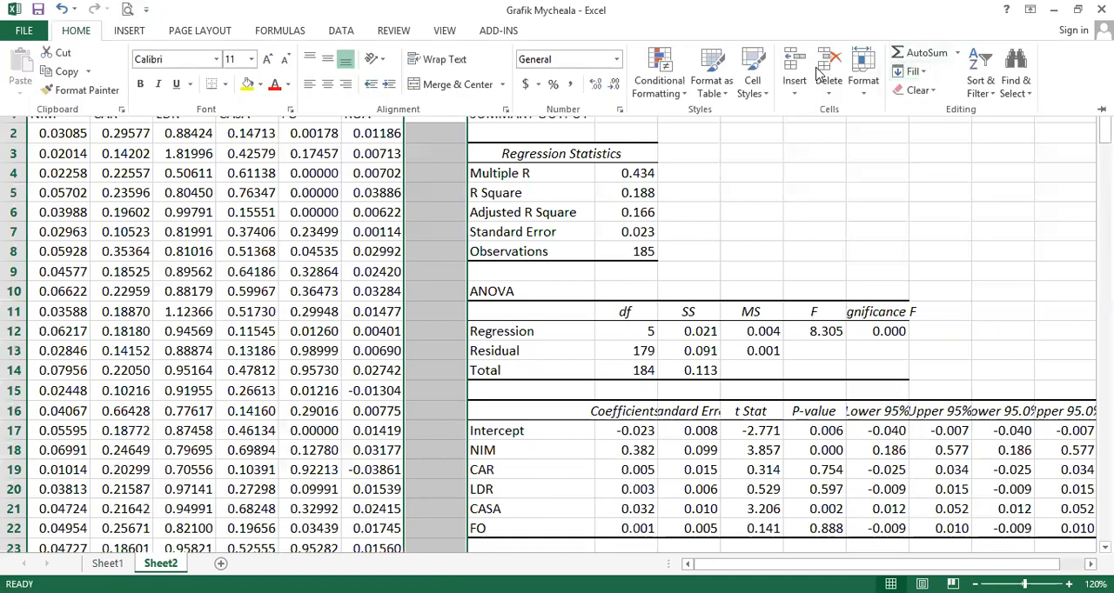
{"action": "left_click", "coordinate": [804, 66]}
{"action": "left_click", "coordinate": [805, 65]}
{"action": "left_click", "coordinate": [805, 65]}
{"action": "left_click", "coordinate": [805, 65]}
{"action": "left_click", "coordinate": [806, 64]}
{"action": "left_click", "coordinate": [807, 63]}
{"action": "left_click", "coordinate": [806, 63]}
{"action": "left_click", "coordinate": [806, 63]}
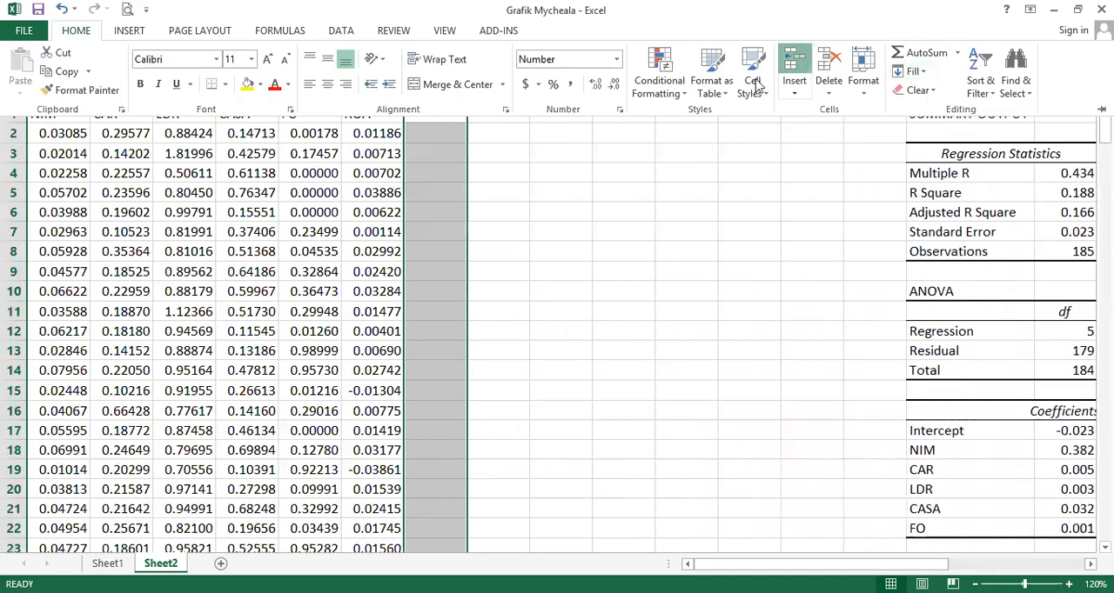
- Copy the NIM x FO, CAR x FO, LDR x FO and CASA x FO headers from Sheet1
{"action": "left_click", "coordinate": [422, 201]}
{"action": "key", "text": "ctrl+Page_Up"}
{"action": "key", "text": "ctrl+Home"}
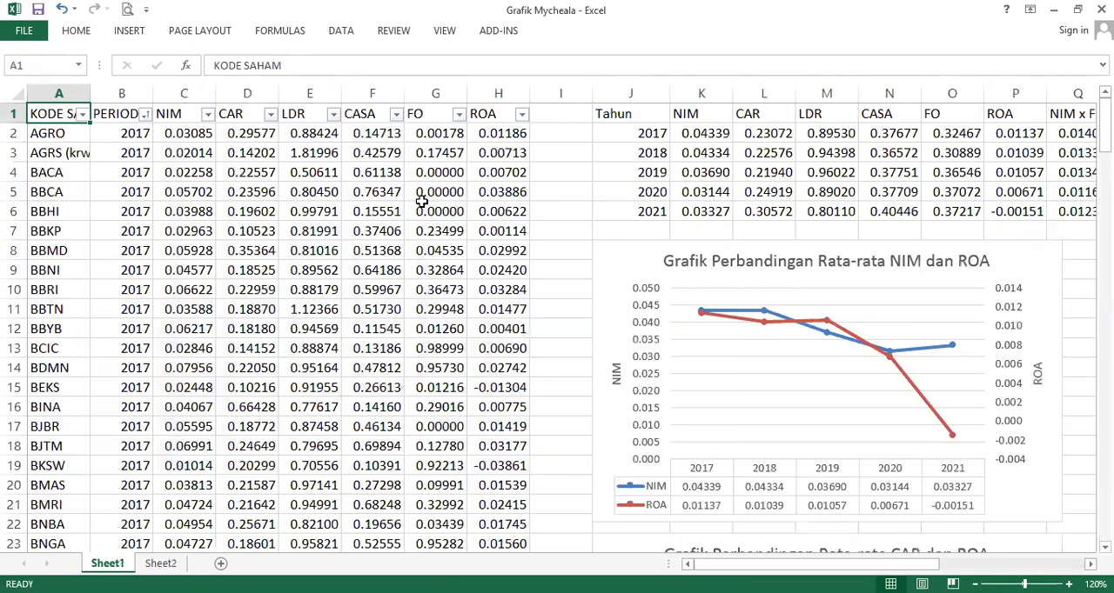
{"action": "key", "text": "ctrl+Right"}
{"action": "key", "text": "ctrl+Right"}
{"action": "key", "text": "ctrl+Right"}
{"action": "key", "text": "Left"}
{"action": "key", "text": "Left"}
{"action": "key", "text": "Left"}
{"action": "key", "text": "ctrl+shift+Right"}
{"action": "key", "text": "ctrl+c"}
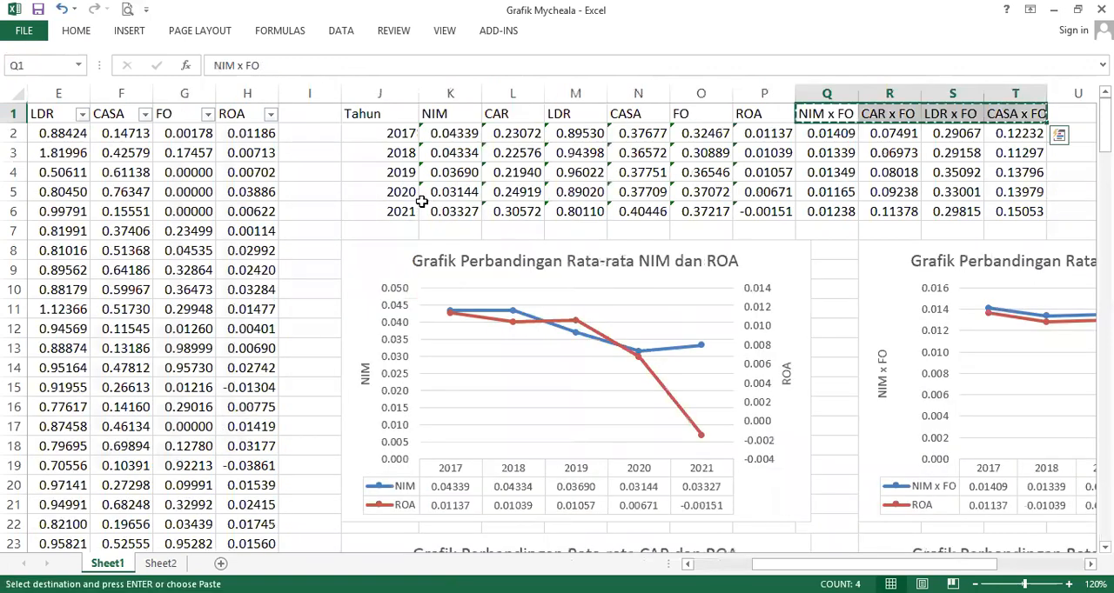
- Paste the interaction headers into H1 on Sheet2
{"action": "key", "text": "ctrl+Page_Down"}
{"action": "key", "text": "Up"}
{"action": "key", "text": "Right"}
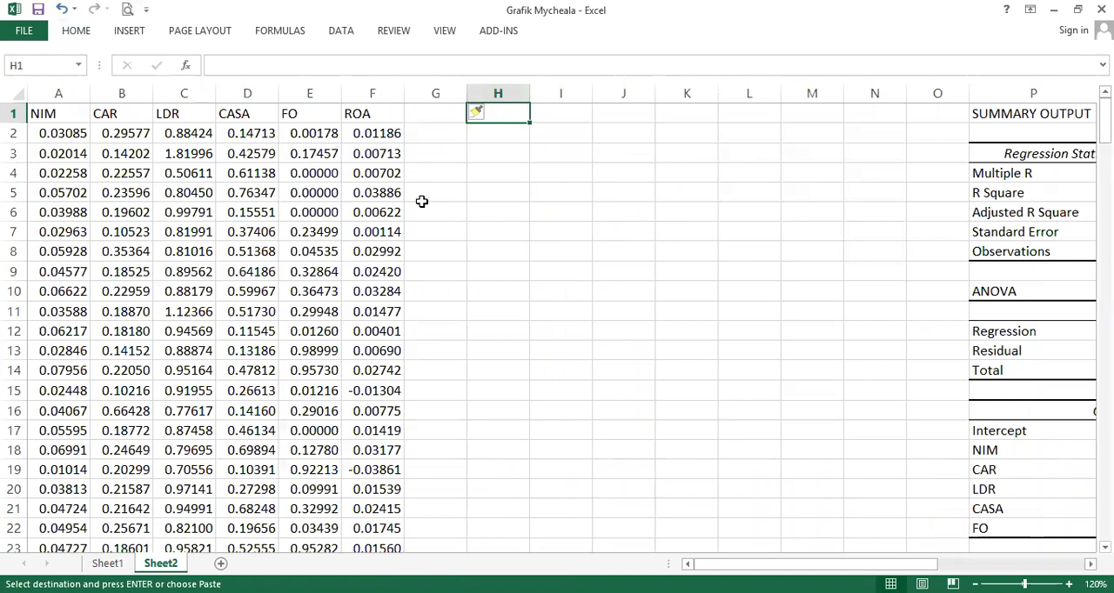
{"action": "key", "text": "Return"}
- Enter the formula =A2*$E2 in H2 to multiply NIM by FO
{"action": "type", "text": "="}
{"action": "key", "text": "ctrl+Left"}
{"action": "key", "text": "ctrl+Left"}
{"action": "key", "text": "Right"}
{"action": "key", "text": "Left"}
{"action": "type", "text": "*"}
{"action": "key", "text": "Left"}
{"action": "key", "text": "Left"}
{"action": "key", "text": "Left"}
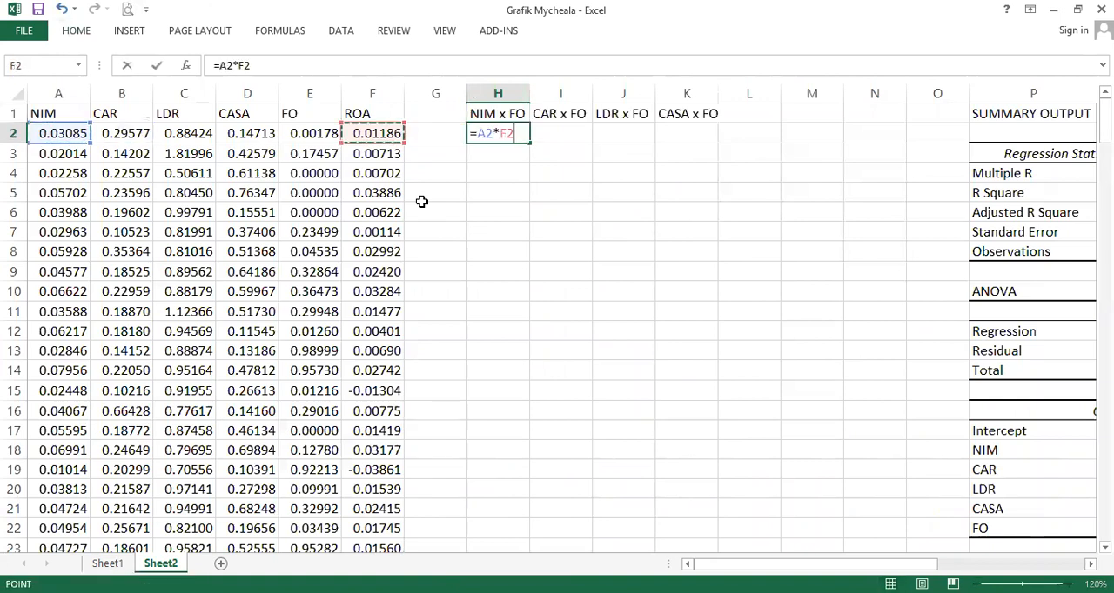
{"action": "key", "text": "F4"}
{"action": "key", "text": "F4"}
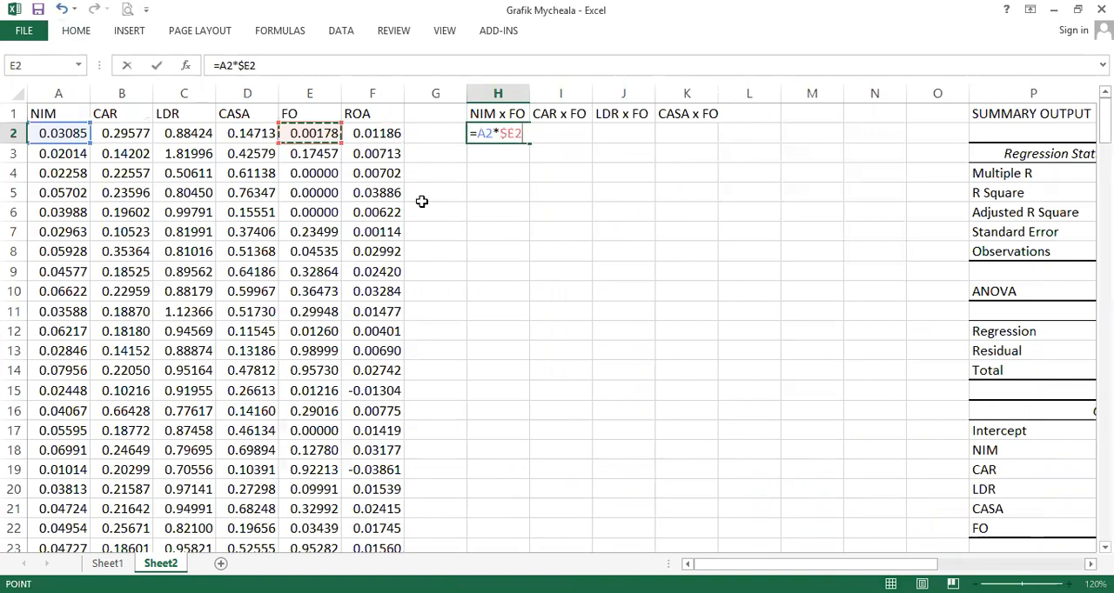
{"action": "key", "text": "ctrl+Return"}
- Copy the H2 formula across the four interaction columns and down through all data rows
{"action": "key", "text": "ctrl+c"}
{"action": "key", "text": "shift+Right"}
{"action": "key", "text": "shift+Right"}
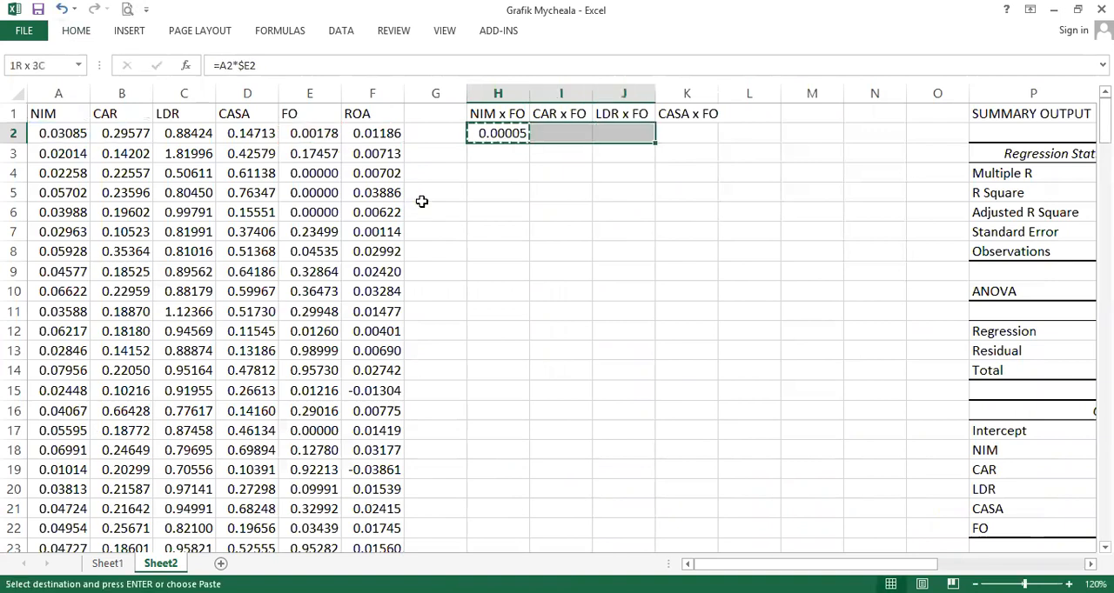
{"action": "key", "text": "shift+Right"}
{"action": "key", "text": "shift+Page_Down"}
{"action": "key", "text": "shift+Page_Down"}
{"action": "key", "text": "shift+Page_Down"}
{"action": "key", "text": "shift+Page_Down"}
{"action": "key", "text": "shift+Page_Down"}
{"action": "key", "text": "shift+Page_Down"}
{"action": "key", "text": "shift+Page_Down"}
{"action": "key", "text": "shift+Page_Down"}
{"action": "key", "text": "shift+Page_Down"}
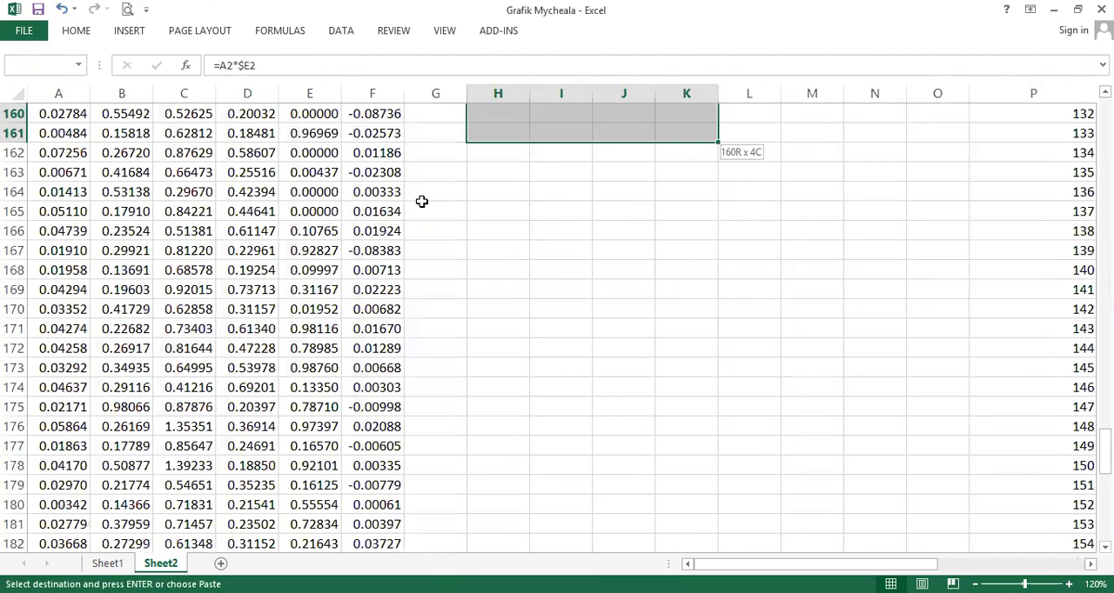
{"action": "key", "text": "shift+Page_Up"}
{"action": "key", "text": "shift+Down"}
{"action": "key", "text": "shift+Down"}
{"action": "key", "text": "Return"}
- Inspect the copied interaction formulas in several cells of columns H to K
{"action": "key", "text": "Right"}
{"action": "key", "text": "Down"}
{"action": "key", "text": "Left"}
{"action": "key", "text": "Up"}
{"action": "key", "text": "F2"}
{"action": "key", "text": "Escape"}
{"action": "key", "text": "Right"}
{"action": "key", "text": "Down"}
{"action": "key", "text": "F2"}
{"action": "key", "text": "Escape"}
{"action": "key", "text": "Down"}
{"action": "key", "text": "Right"}
{"action": "key", "text": "Down"}
{"action": "key", "text": "F2"}
{"action": "key", "text": "Escape"}
{"action": "key", "text": "Right"}
{"action": "key", "text": "Down"}
{"action": "key", "text": "Down"}
{"action": "key", "text": "F2"}
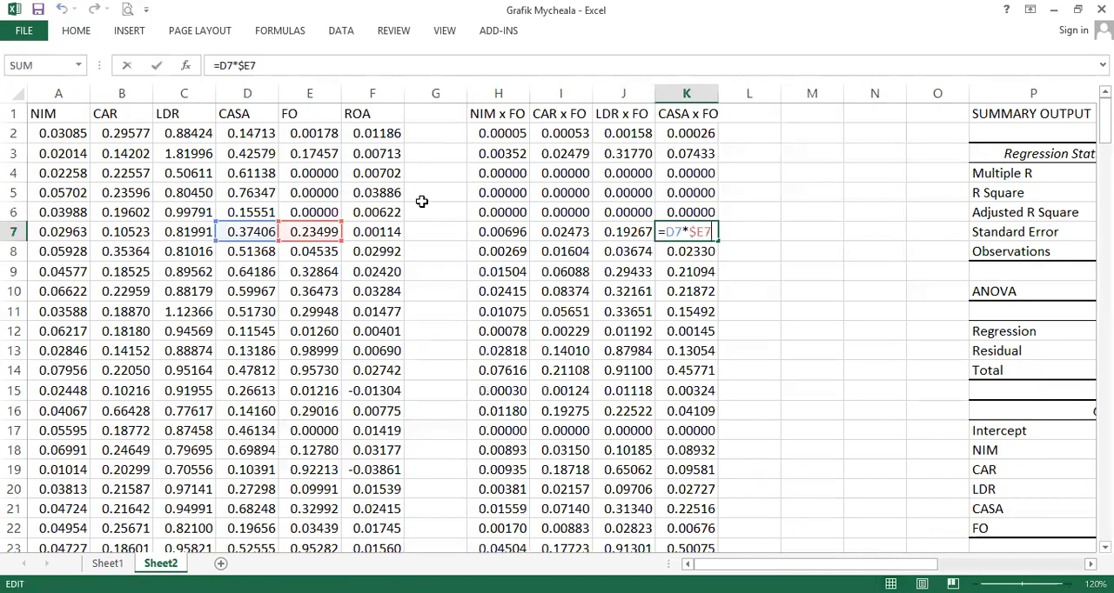
{"action": "key", "text": "Return"}
{"action": "key", "text": "Up"}
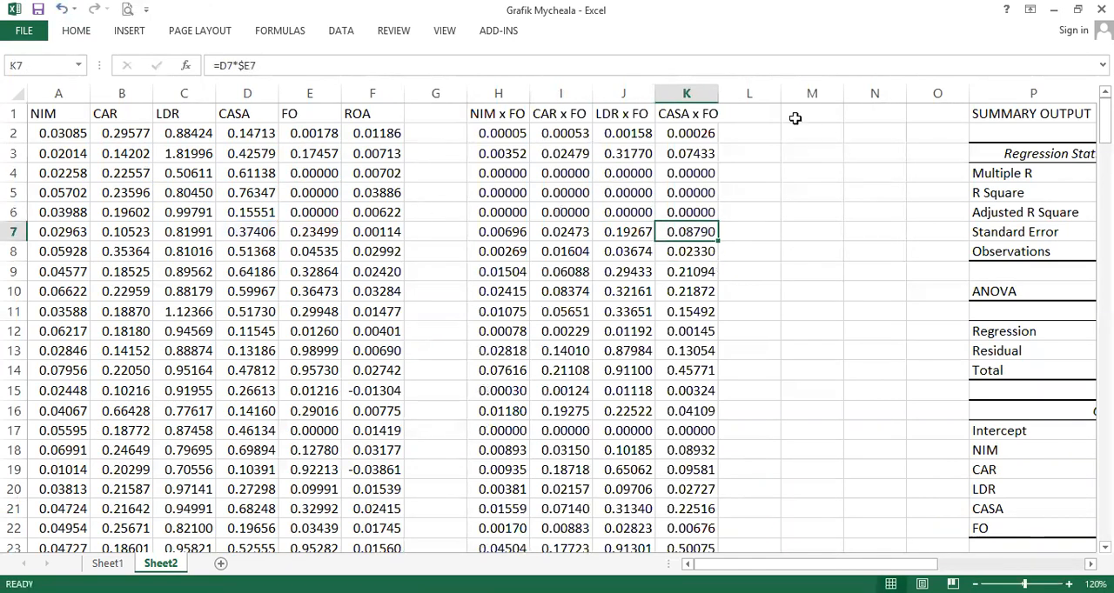
- Delete the empty columns M to O so the summary output sits next to the interaction columns
{"action": "left_click_drag", "start_coordinate": [800, 94], "coordinate": [937, 96]}
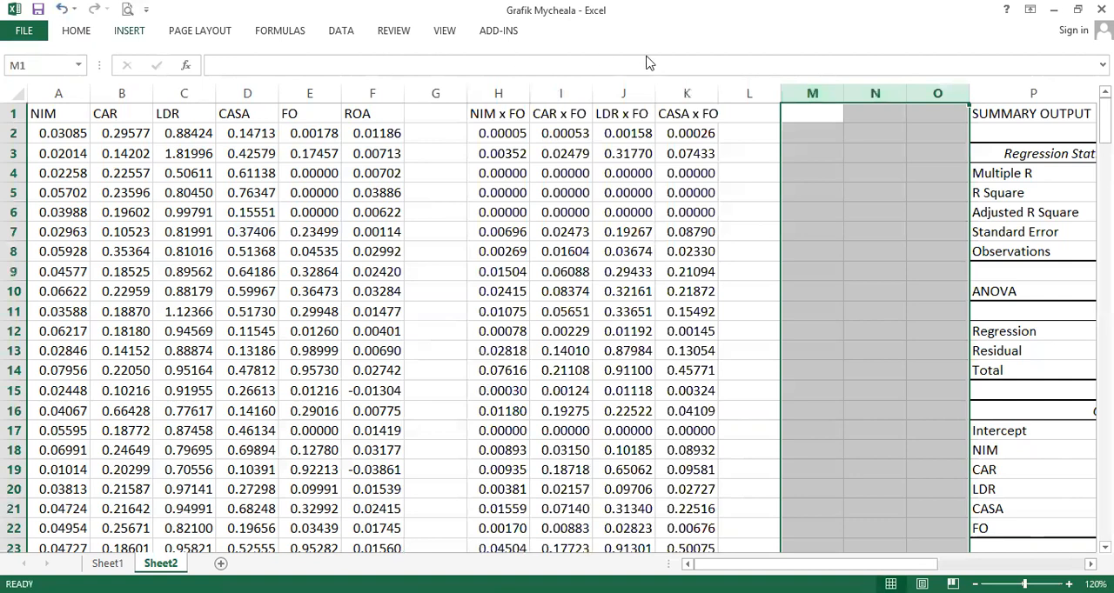
{"action": "left_click", "coordinate": [85, 35]}
{"action": "left_click", "coordinate": [831, 61]}
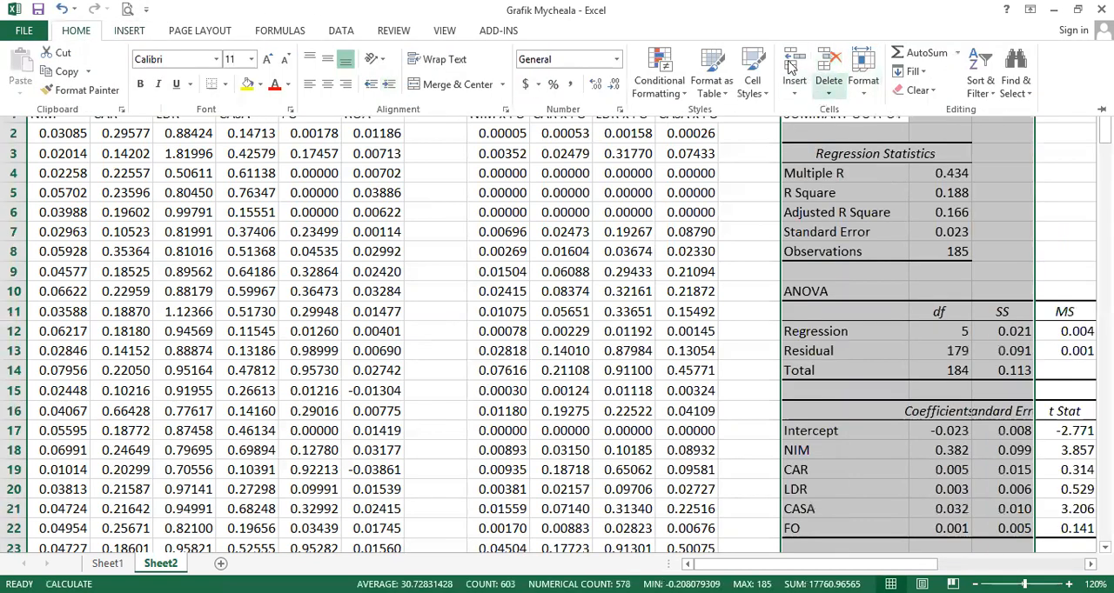
{"action": "left_click", "coordinate": [341, 31]}
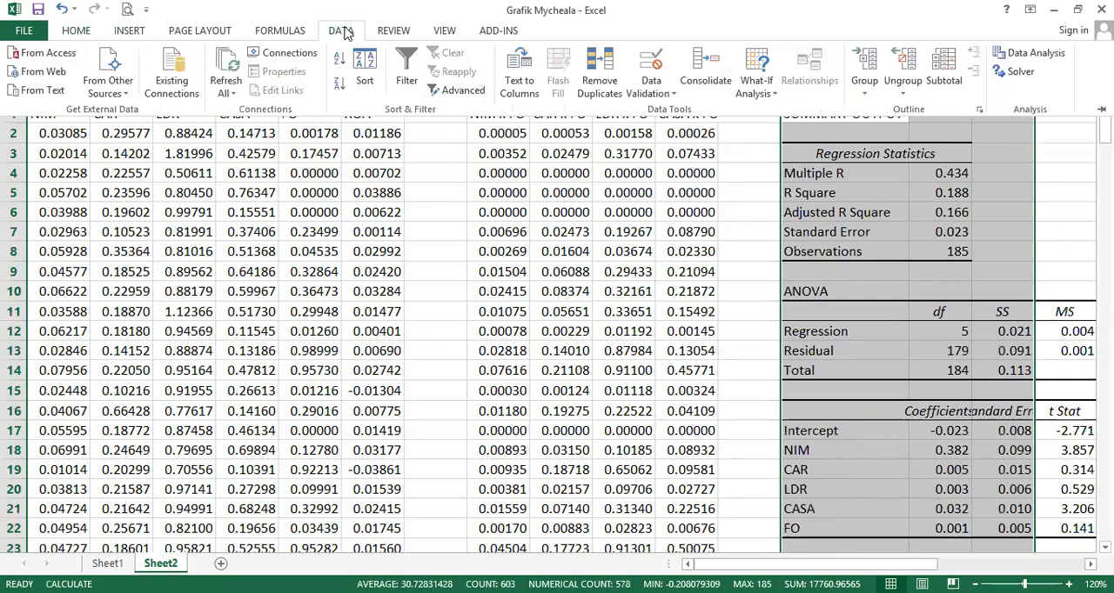
{"action": "left_click", "coordinate": [1035, 52]}
{"action": "left_click", "coordinate": [391, 364]}
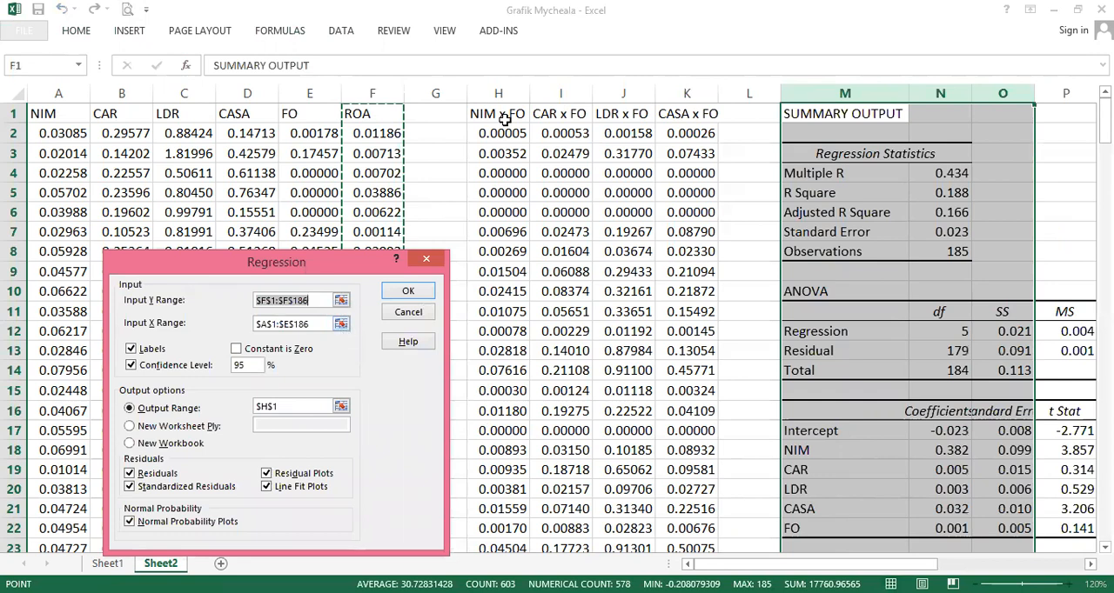
- Move the four interaction columns in front of the ROA column and delete the empty column left behind
{"action": "left_click", "coordinate": [526, 92]}
{"action": "left_click", "coordinate": [687, 93], "text": "shift"}
{"action": "key", "text": "ctrl+c"}
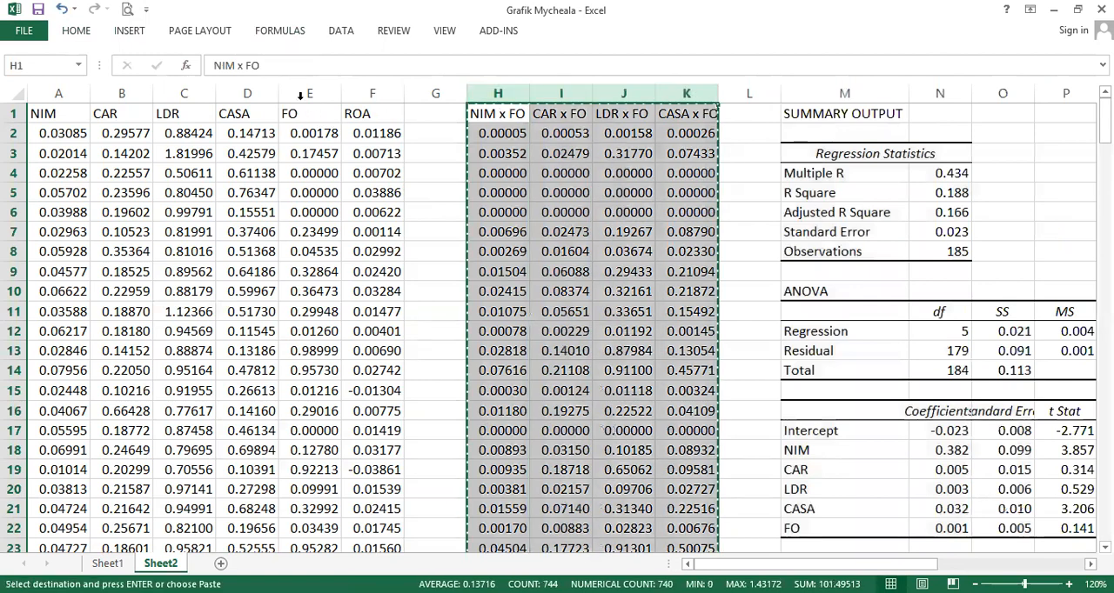
{"action": "left_click", "coordinate": [371, 92]}
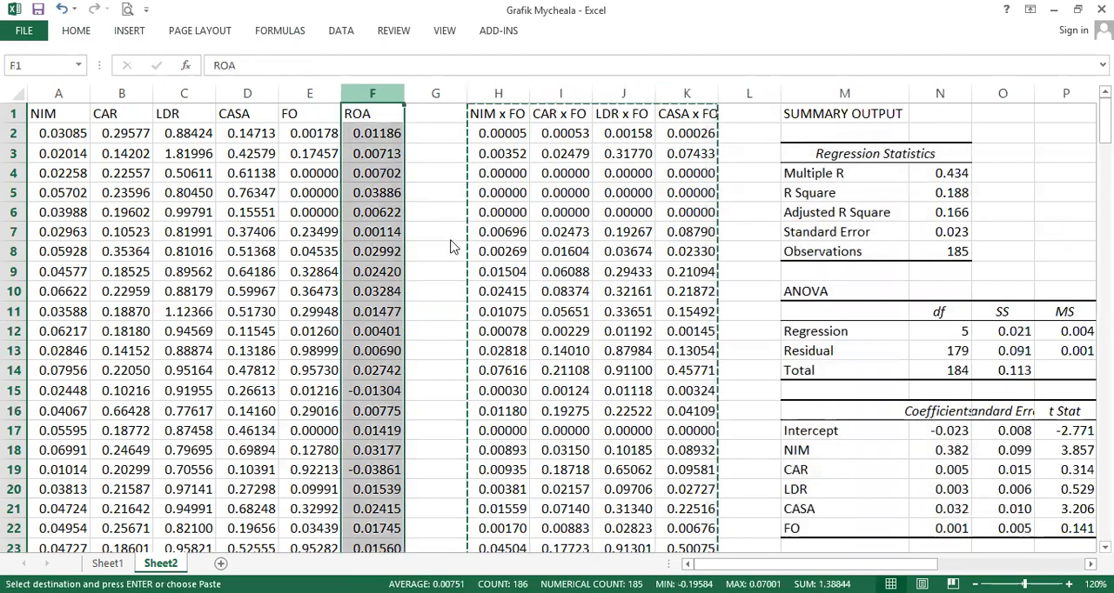
{"action": "right_click", "coordinate": [373, 93]}
{"action": "left_click", "coordinate": [447, 206]}
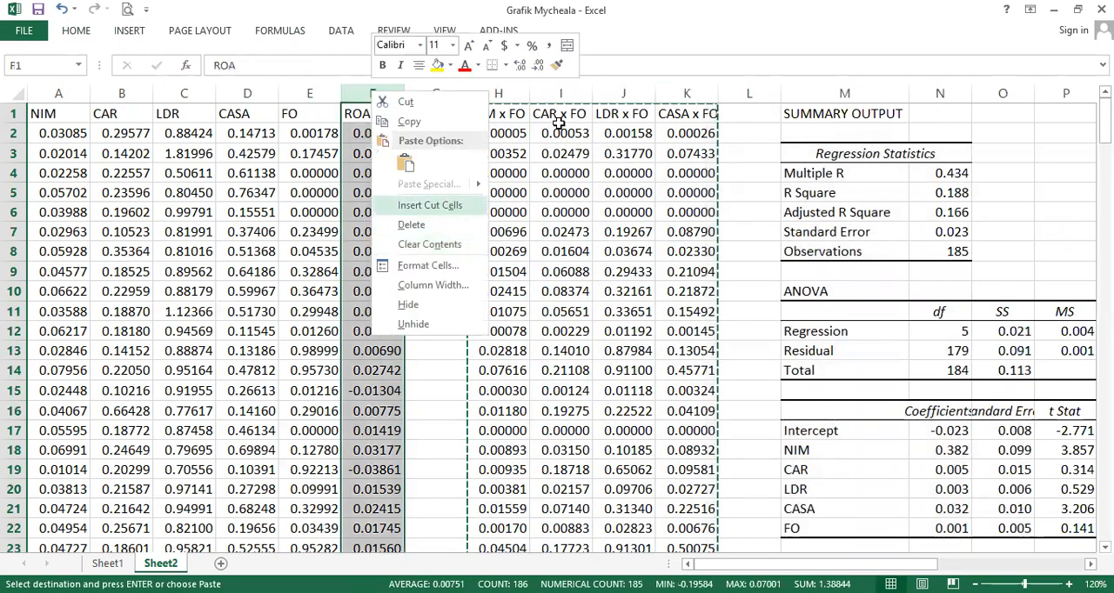
{"action": "left_click", "coordinate": [685, 93]}
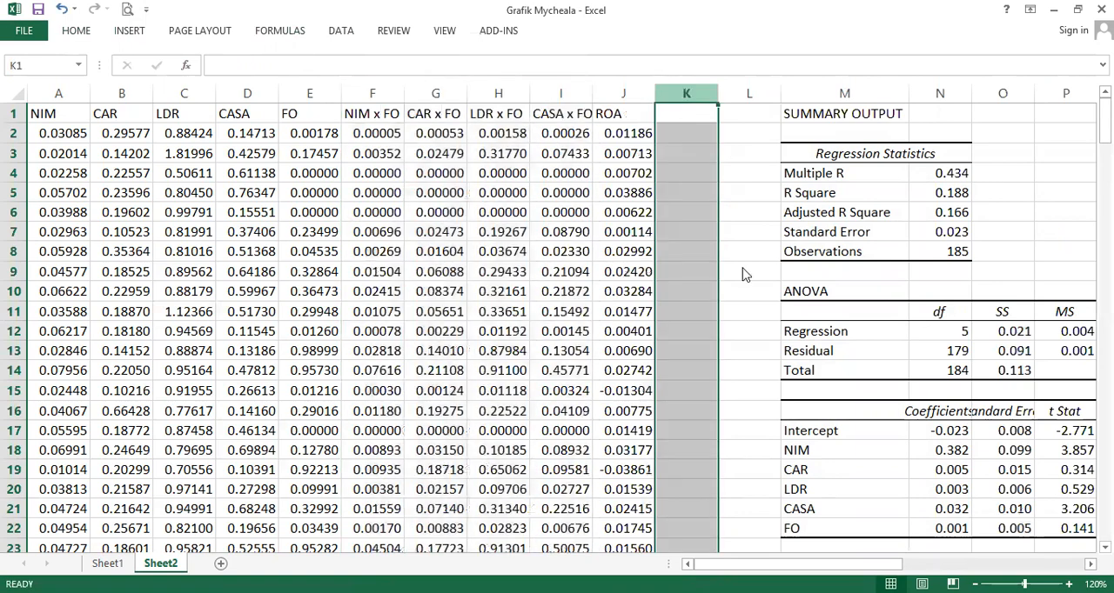
{"action": "key", "text": "ctrl+minus"}
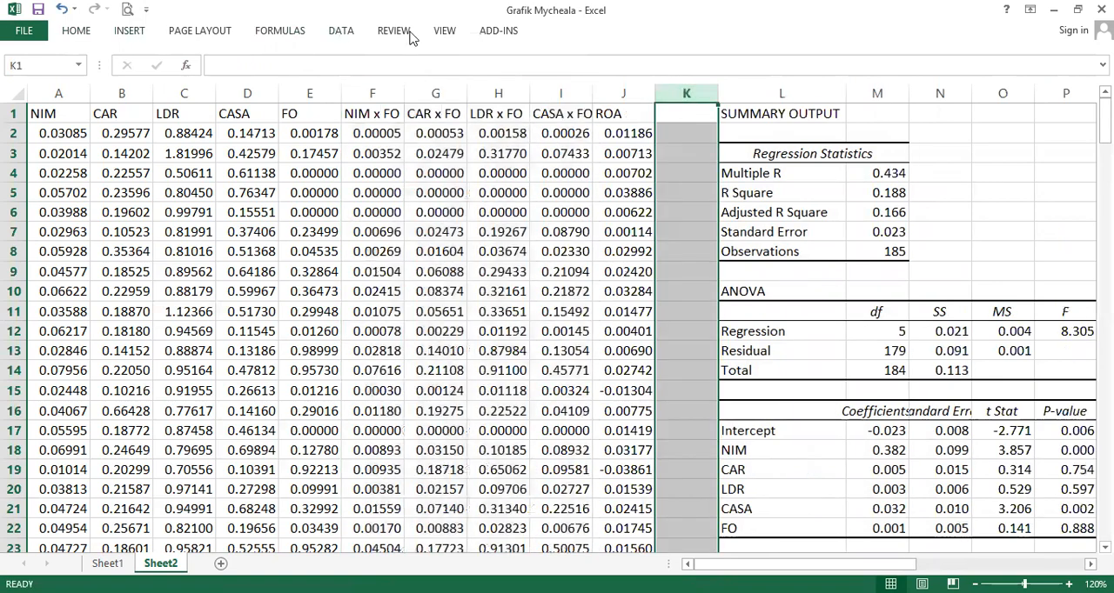
- Open Regression and set the Y input range to ROA in J1:J186 and the X input range to A1:I186
{"action": "left_click", "coordinate": [340, 31]}
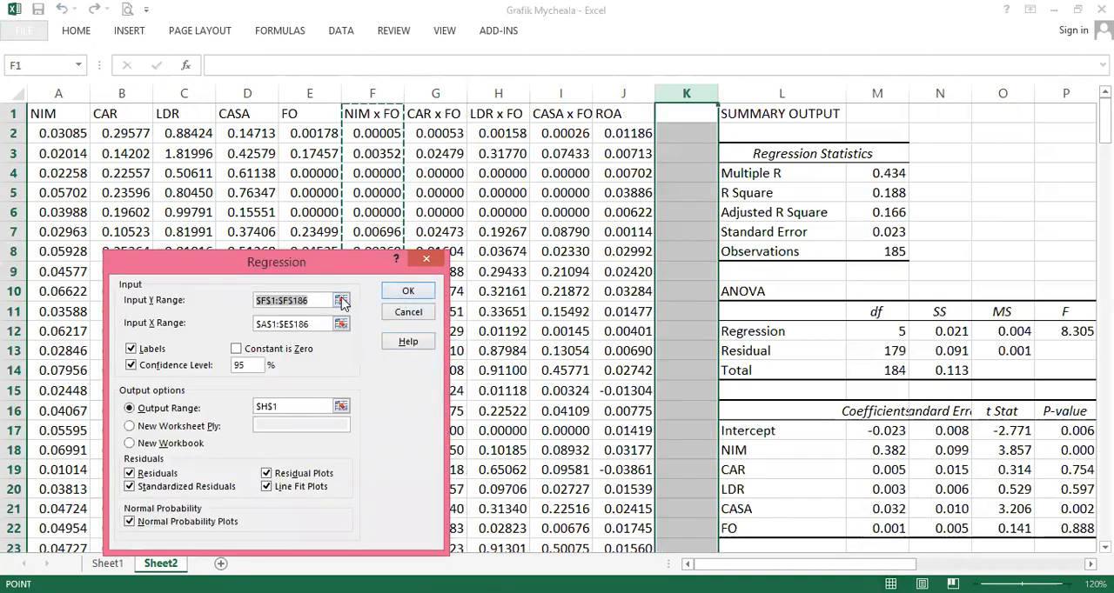
{"action": "left_click", "coordinate": [340, 300]}
{"action": "left_click", "coordinate": [612, 120]}
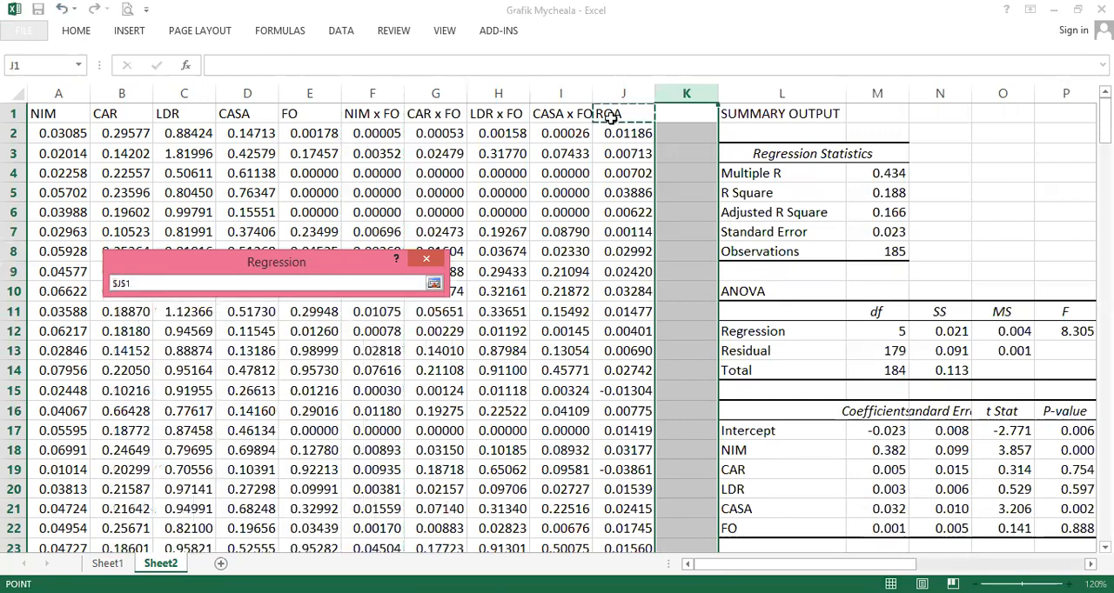
{"action": "key", "text": "ctrl+shift+Down"}
{"action": "left_click", "coordinate": [434, 284]}
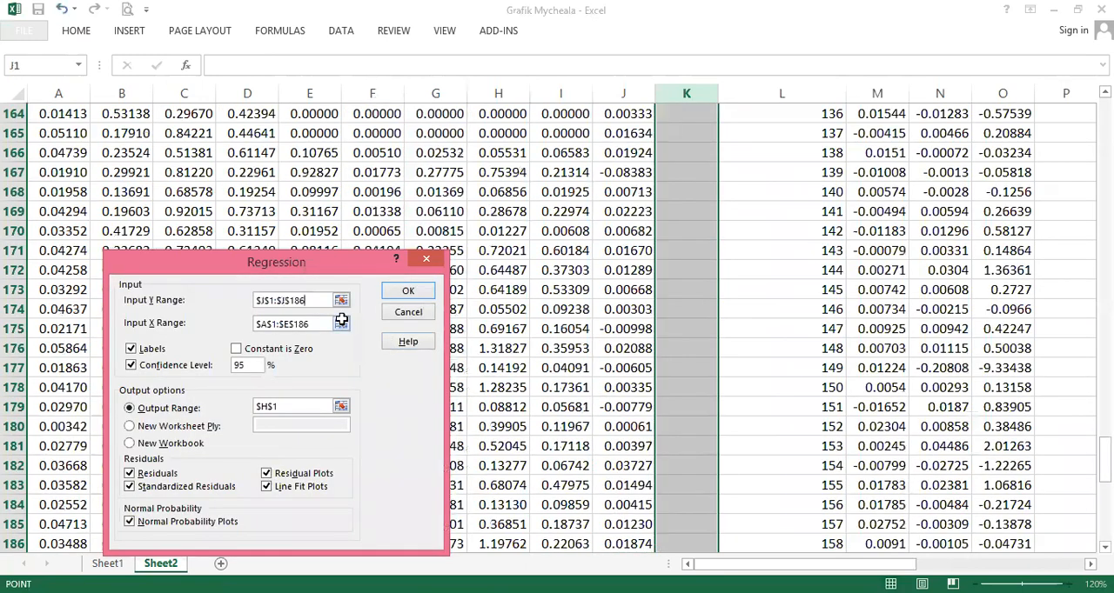
{"action": "left_click", "coordinate": [341, 322]}
{"action": "left_click", "coordinate": [468, 310]}
{"action": "key", "text": "ctrl+Home"}
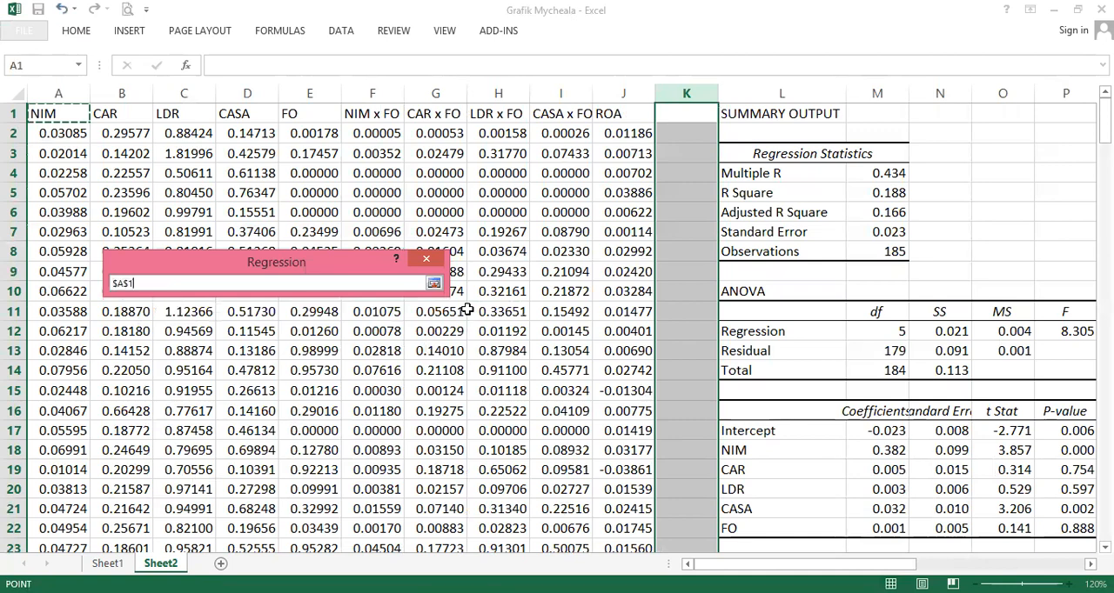
{"action": "key", "text": "ctrl+shift+Right"}
{"action": "key", "text": "shift+Left"}
{"action": "key", "text": "ctrl+shift+Down"}
{"action": "key", "text": "Return"}
- Set the output range to V1, turn off all residual, plot and normal probability options, and run the regression
{"action": "left_click", "coordinate": [342, 407]}
{"action": "left_click", "coordinate": [881, 264]}
{"action": "key", "text": "ctrl+Up"}
{"action": "key", "text": "ctrl+Up"}
{"action": "key", "text": "ctrl+Up"}
{"action": "key", "text": "ctrl+Right"}
{"action": "key", "text": "ctrl+Left"}
{"action": "key", "text": "Right"}
{"action": "key", "text": "Right"}
{"action": "key", "text": "Right"}
{"action": "key", "text": "Right"}
{"action": "key", "text": "Right"}
{"action": "key", "text": "Right"}
{"action": "key", "text": "Right"}
{"action": "key", "text": "Right"}
{"action": "key", "text": "Right"}
{"action": "key", "text": "Right"}
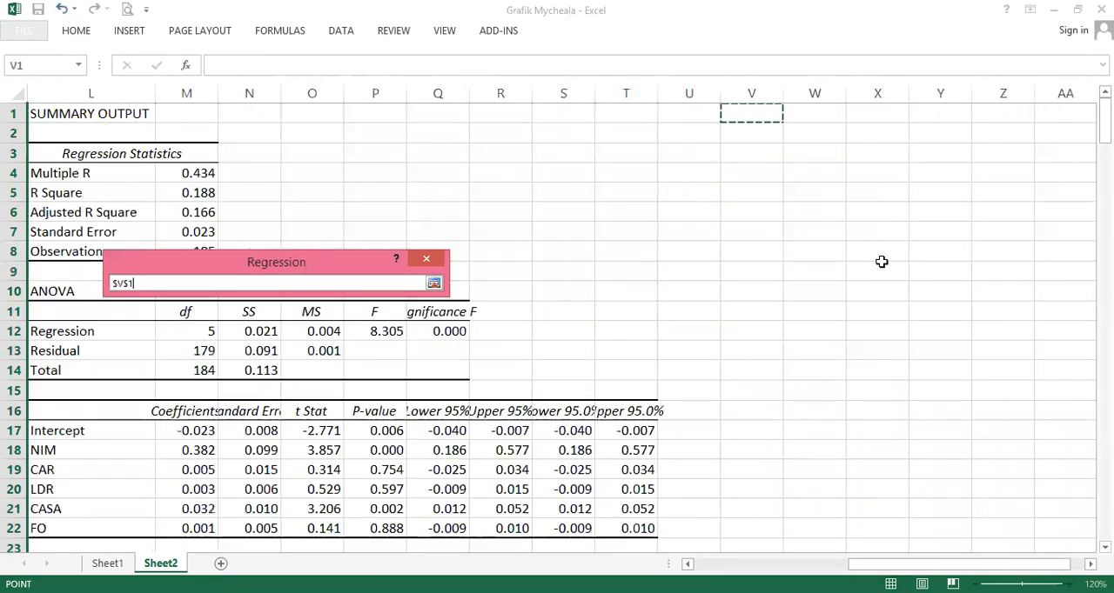
{"action": "key", "text": "Return"}
{"action": "left_click", "coordinate": [152, 474]}
{"action": "left_click", "coordinate": [174, 487]}
{"action": "left_click", "coordinate": [189, 524]}
{"action": "left_click", "coordinate": [266, 474]}
{"action": "left_click", "coordinate": [266, 486]}
{"action": "left_click", "coordinate": [408, 290]}
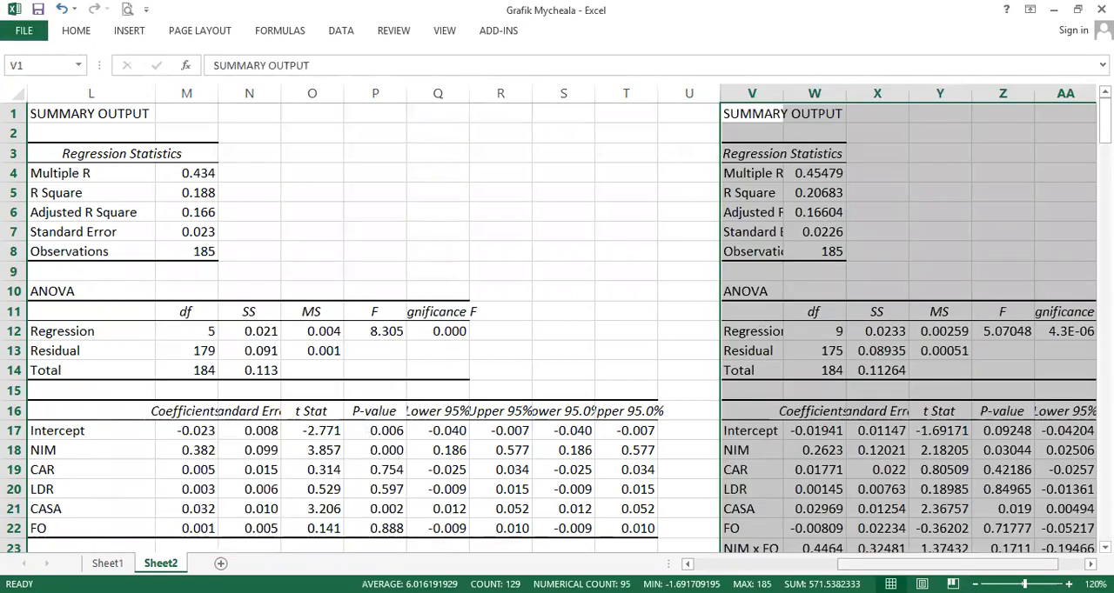
- Widen column V to fit the labels and set the new summary statistics to three decimal places
{"action": "left_click_drag", "start_coordinate": [949, 563], "coordinate": [975, 564]}
{"action": "double_click", "coordinate": [591, 94]}
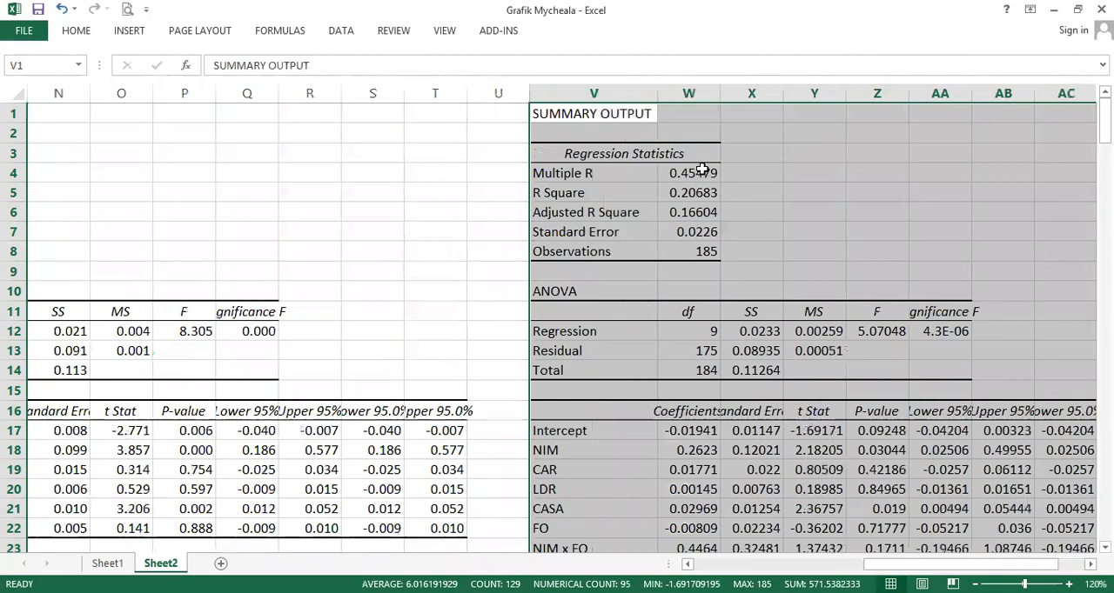
{"action": "left_click_drag", "start_coordinate": [703, 171], "coordinate": [702, 233]}
{"action": "left_click_drag", "start_coordinate": [759, 331], "coordinate": [923, 372]}
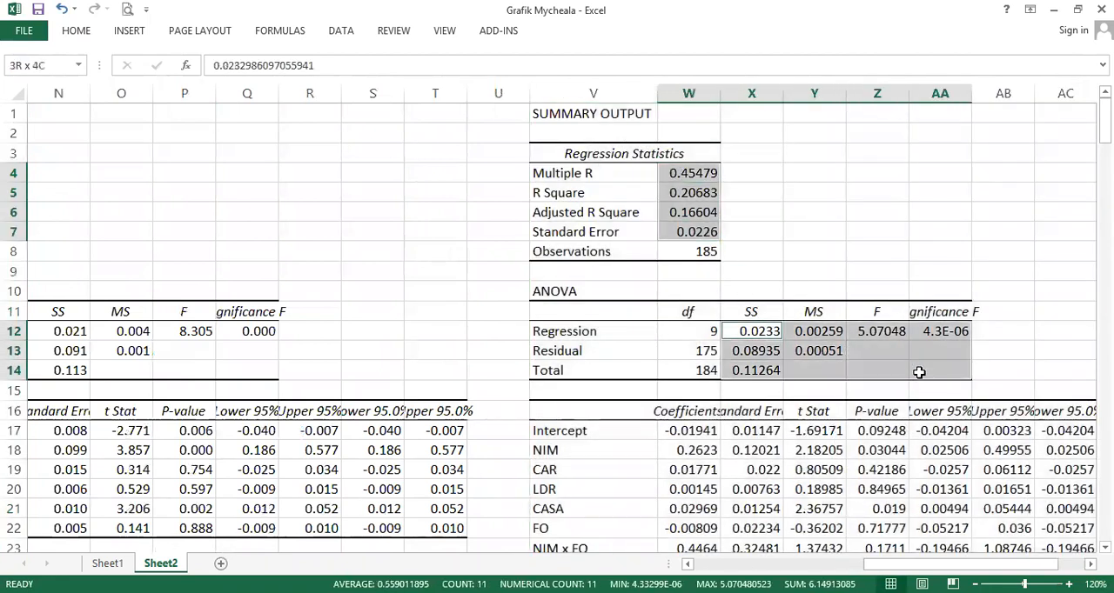
{"action": "scroll", "coordinate": [765, 359], "scroll_direction": "down", "scroll_amount": 2}
{"action": "left_click", "coordinate": [714, 315], "text": "ctrl"}
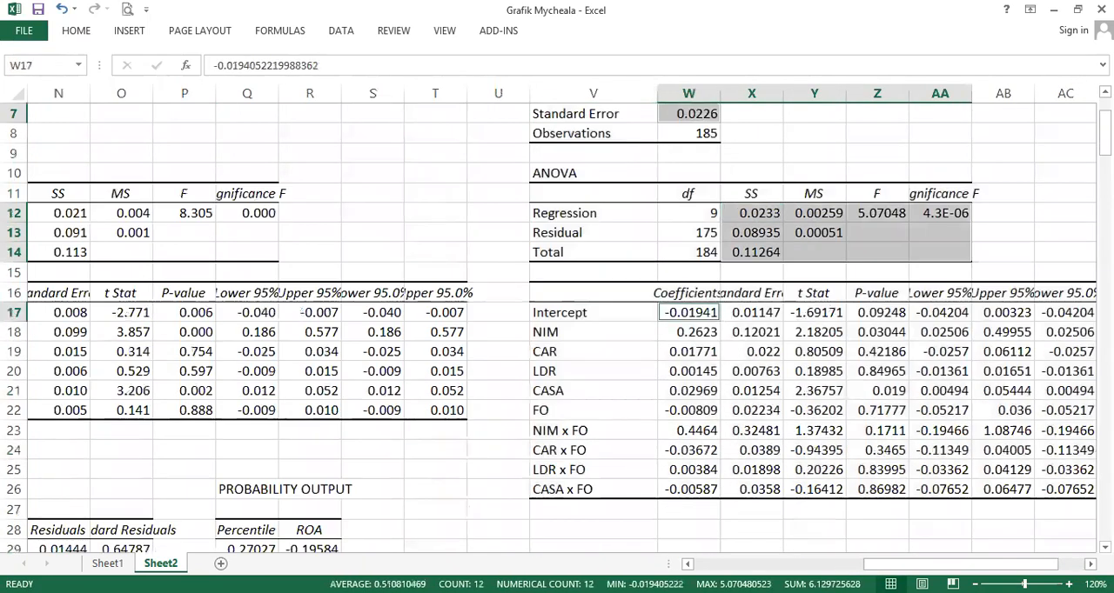
{"action": "key", "text": "ctrl+shift+Right"}
{"action": "key", "text": "ctrl+shift+Down"}
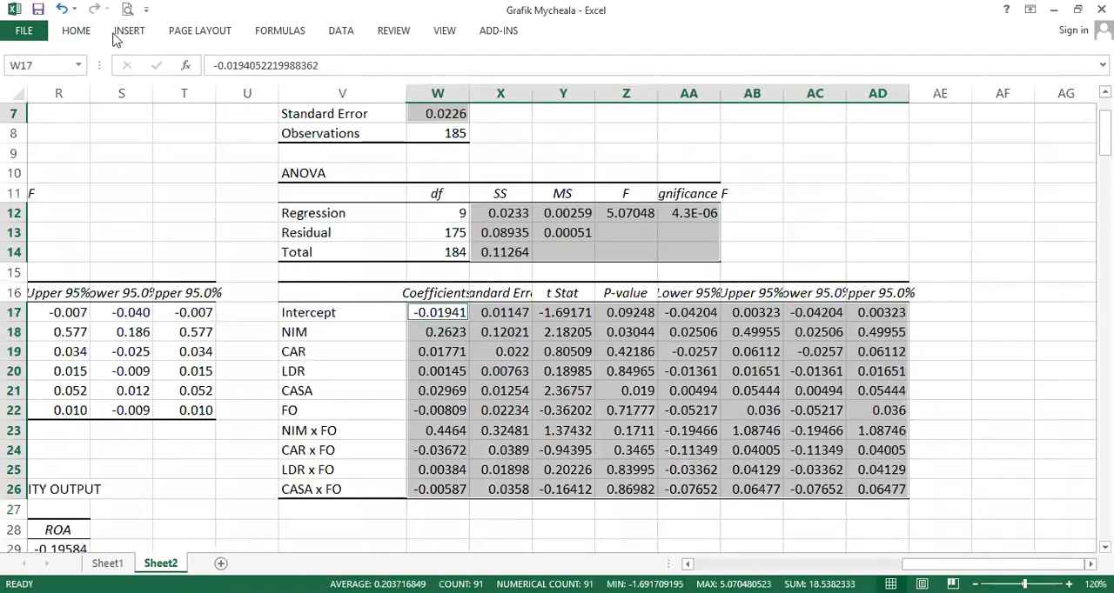
{"action": "key", "text": "ctrl+F1"}
{"action": "left_click", "coordinate": [614, 84]}
{"action": "left_click", "coordinate": [613, 84]}
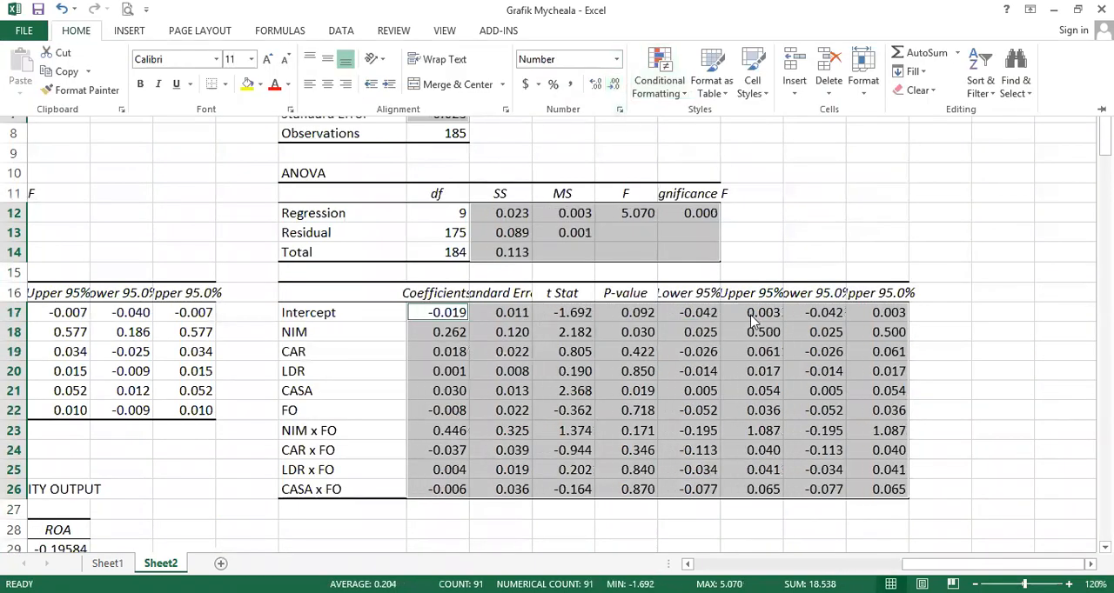
{"action": "key", "text": "ctrl+F1"}
- Delete the duplicate Lower and Upper 95.0% columns from the moderated regression output
{"action": "left_click", "coordinate": [701, 296]}
{"action": "left_click", "coordinate": [748, 294]}
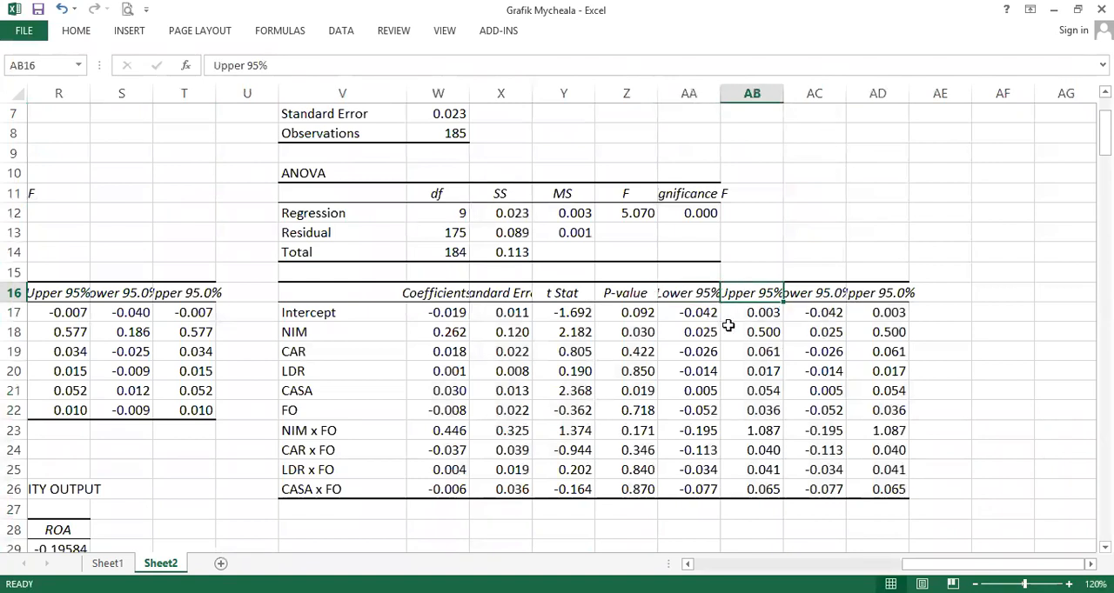
{"action": "left_click", "coordinate": [844, 94]}
{"action": "key", "text": "shift+Right"}
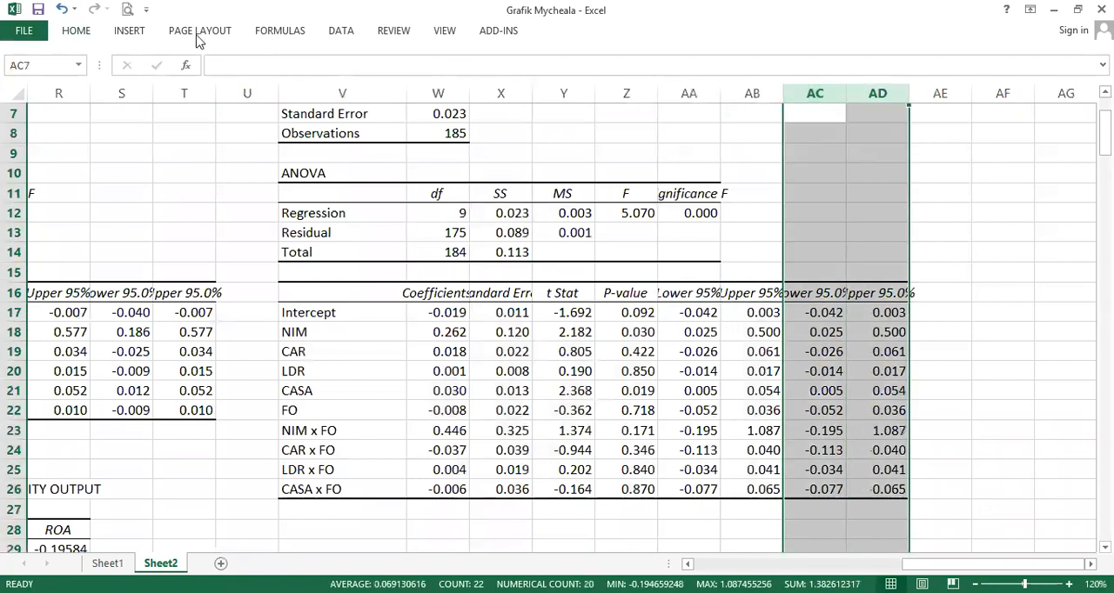
{"action": "left_click", "coordinate": [825, 66]}
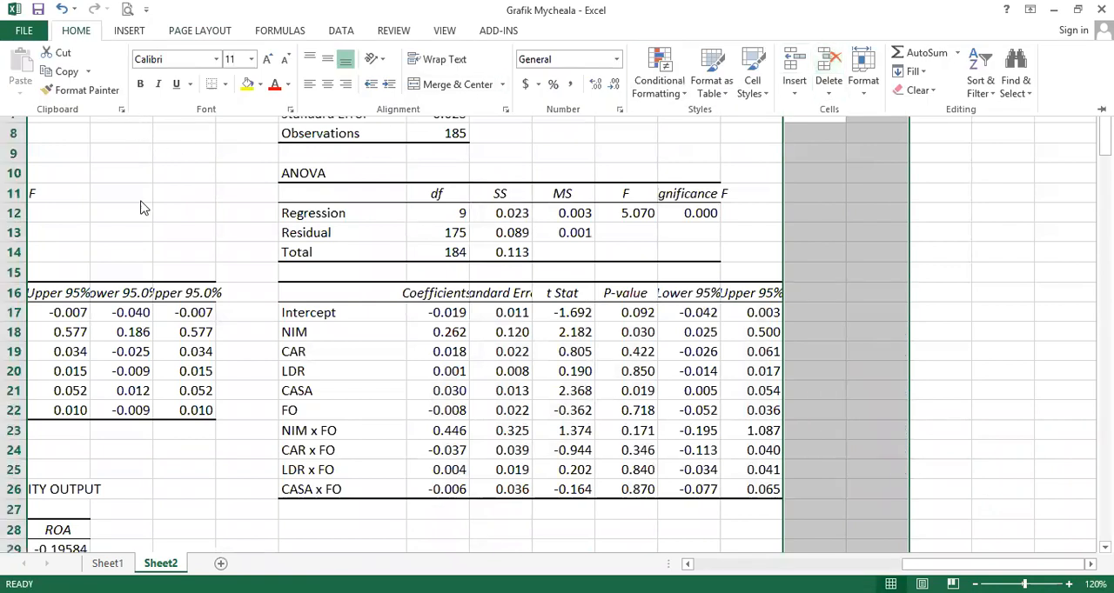
- Delete the duplicate Lower and Upper 95.0% columns from the first regression output
{"action": "left_click", "coordinate": [128, 238]}
{"action": "left_click", "coordinate": [139, 94]}
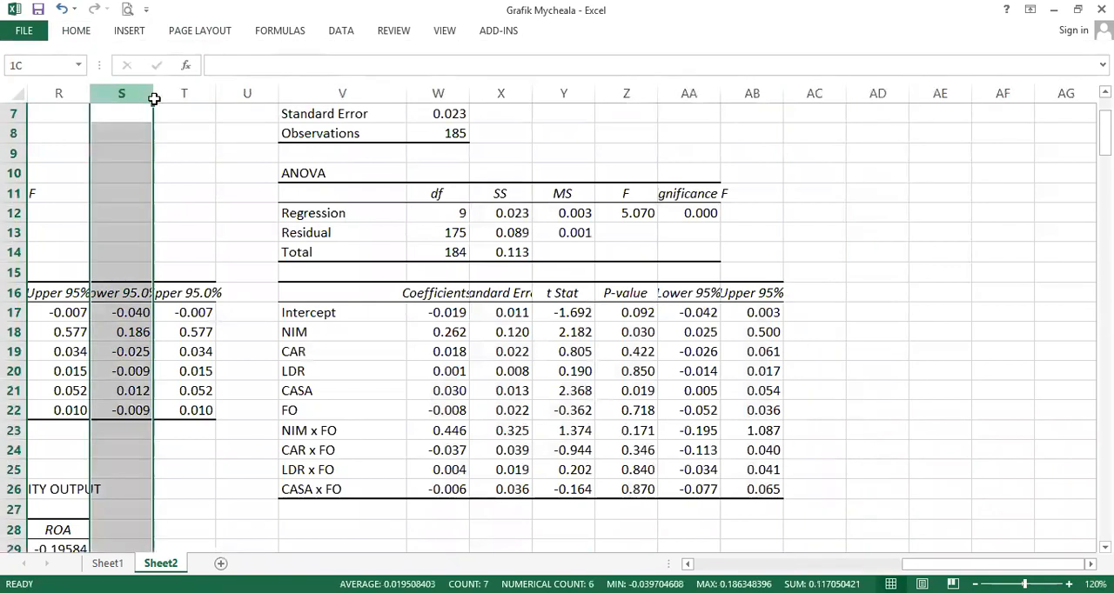
{"action": "key", "text": "shift+Right"}
{"action": "left_click", "coordinate": [76, 30]}
{"action": "left_click", "coordinate": [825, 65]}
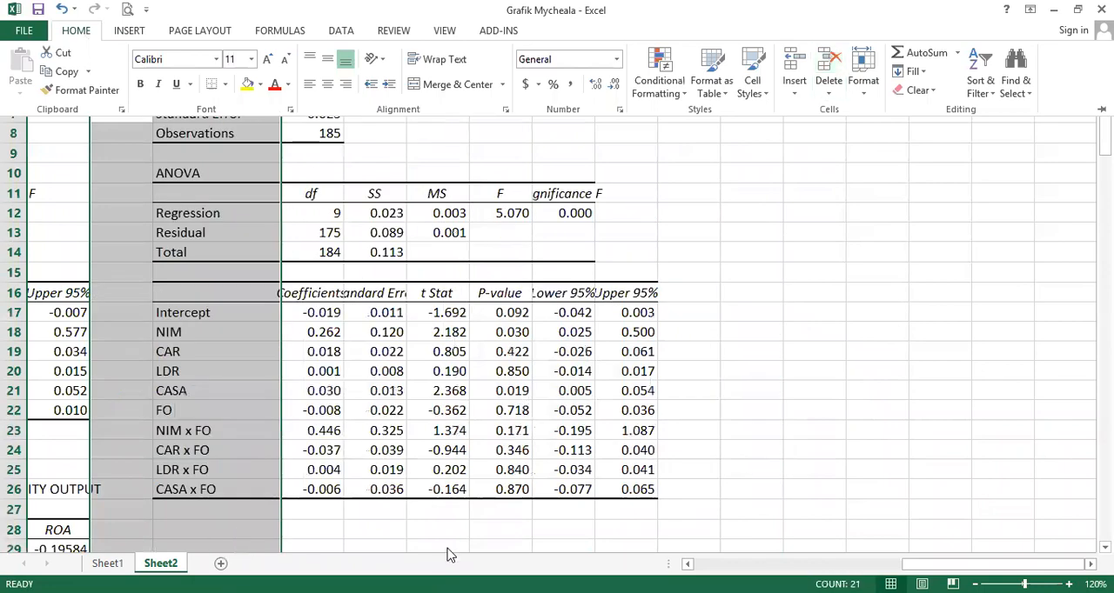
- Examine the first regression's residual and probability output down to the last observation
{"action": "left_click_drag", "start_coordinate": [949, 564], "coordinate": [843, 564]}
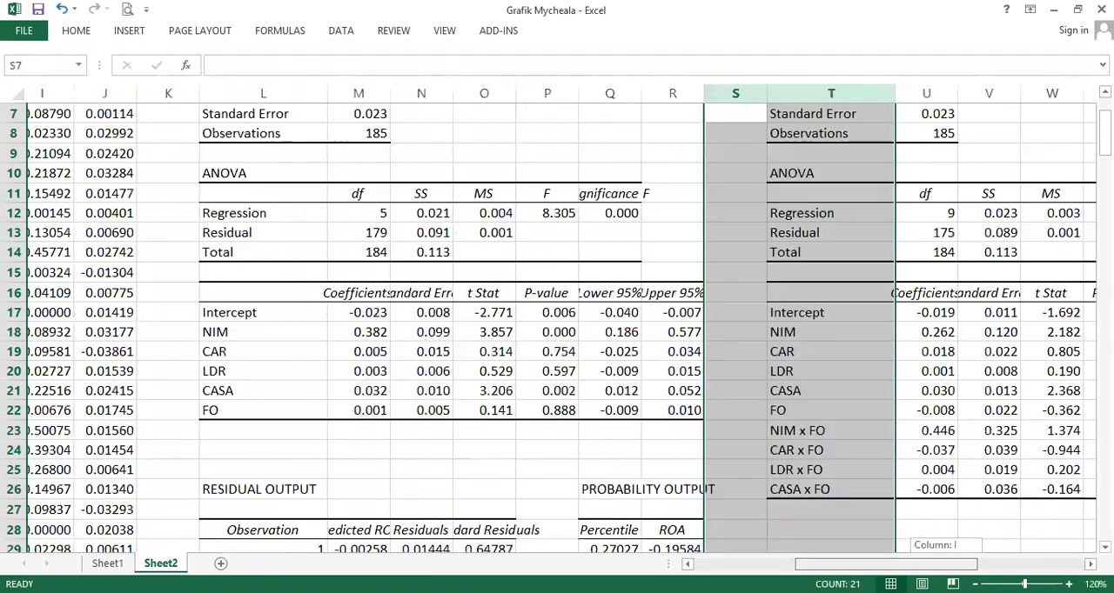
{"action": "scroll", "coordinate": [321, 510], "scroll_direction": "down", "scroll_amount": 1}
{"action": "scroll", "coordinate": [273, 373], "scroll_direction": "down", "scroll_amount": 1}
{"action": "left_click", "coordinate": [273, 372]}
{"action": "scroll", "coordinate": [678, 392], "scroll_direction": "down", "scroll_amount": 16}
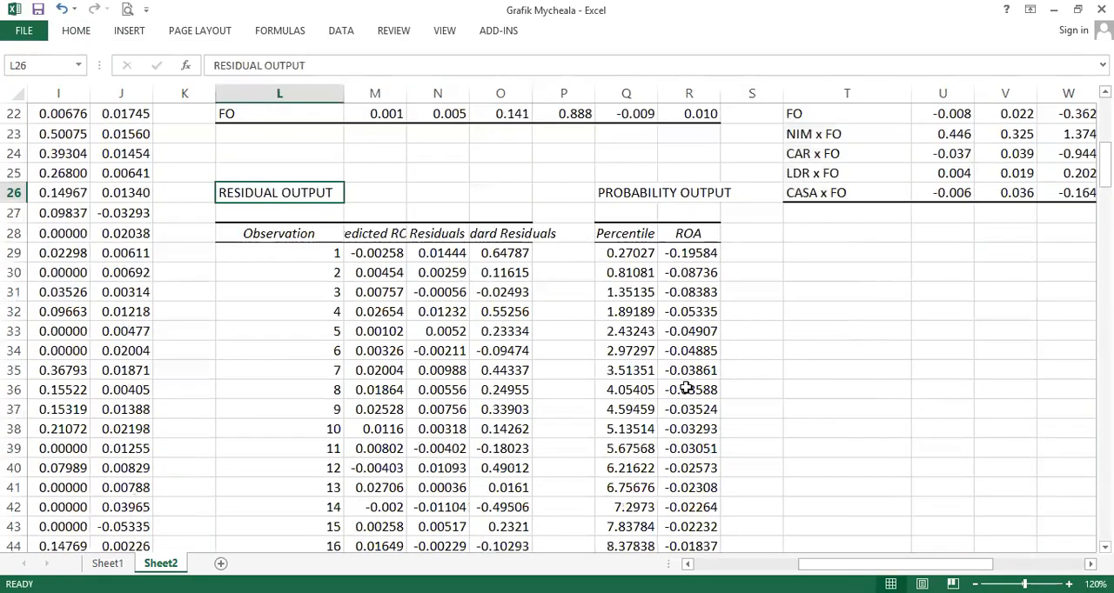
{"action": "scroll", "coordinate": [679, 391], "scroll_direction": "down", "scroll_amount": 20}
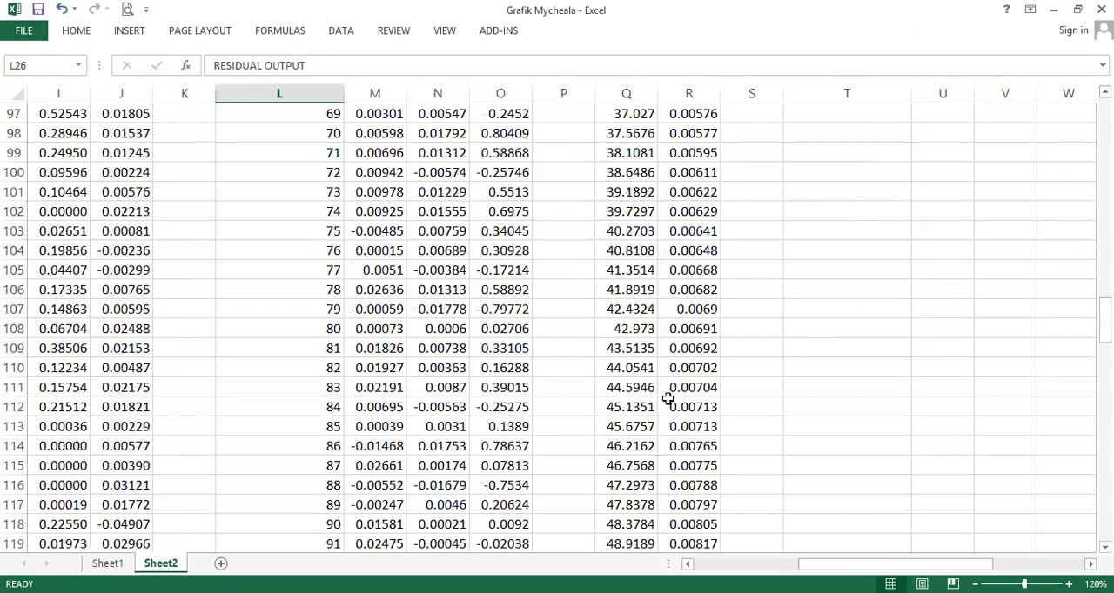
{"action": "scroll", "coordinate": [662, 402], "scroll_direction": "down", "scroll_amount": 14}
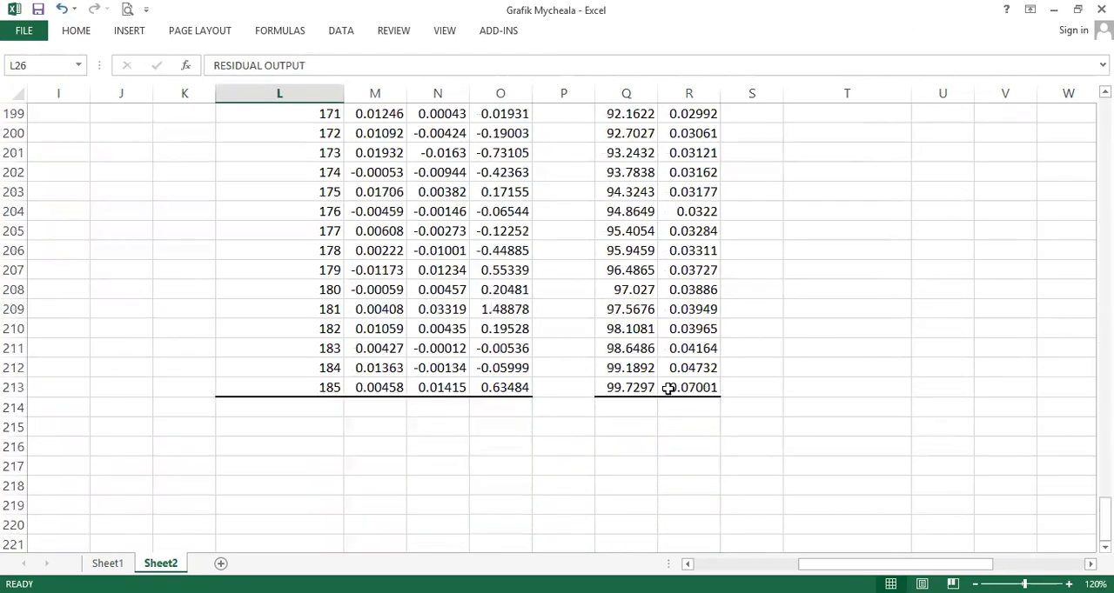
{"action": "left_click", "coordinate": [693, 389], "text": "shift"}
{"action": "scroll", "coordinate": [539, 294], "scroll_direction": "up", "scroll_amount": 20}
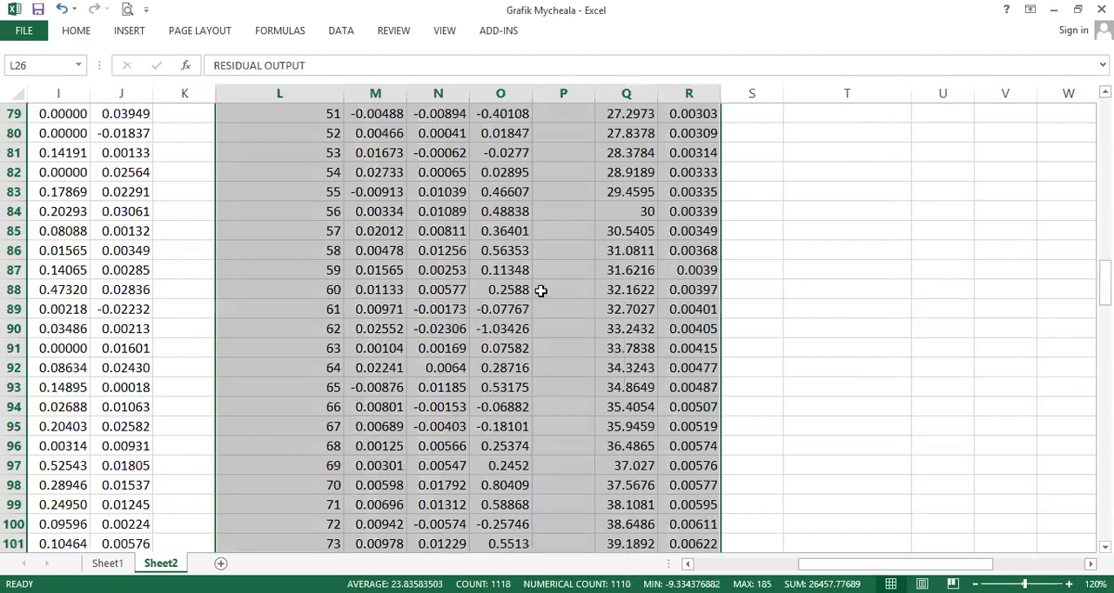
{"action": "scroll", "coordinate": [531, 302], "scroll_direction": "down", "scroll_amount": 2}
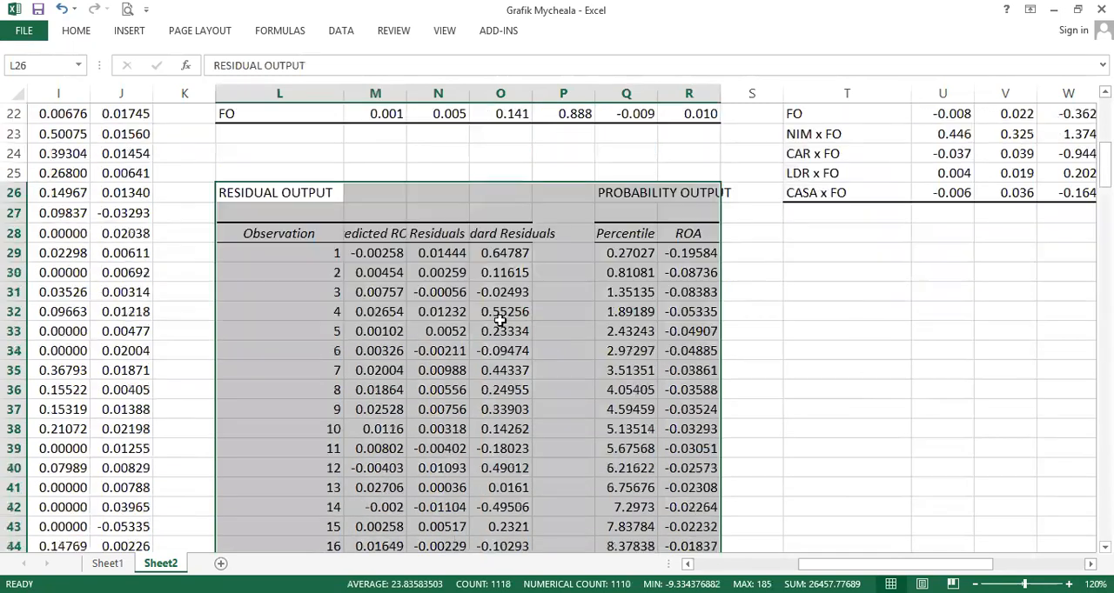
{"action": "left_click", "coordinate": [380, 254]}
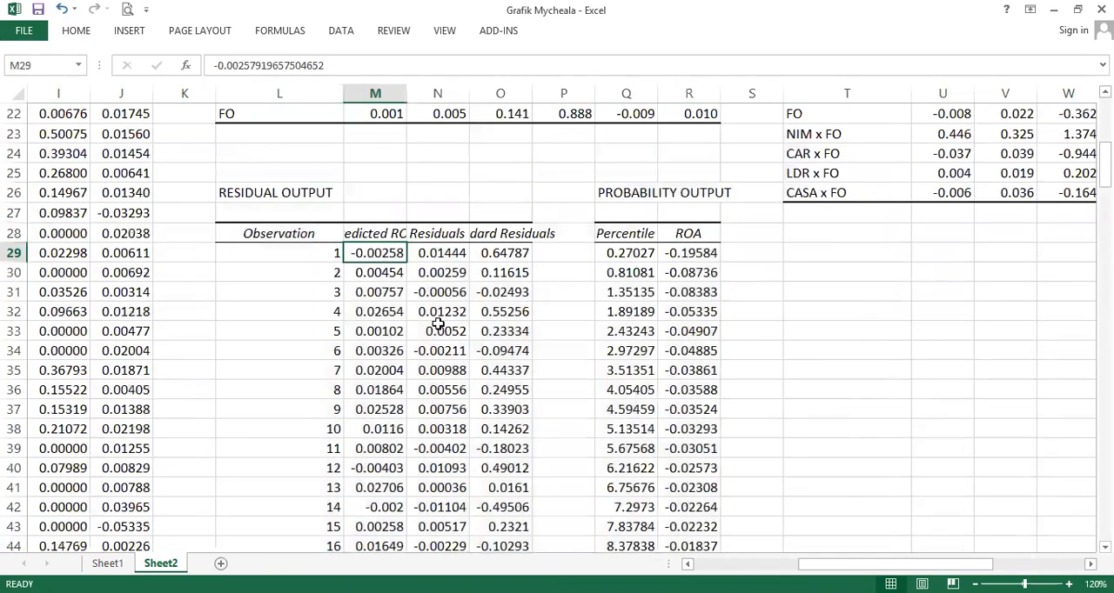
{"action": "scroll", "coordinate": [438, 323], "scroll_direction": "up", "scroll_amount": 7}
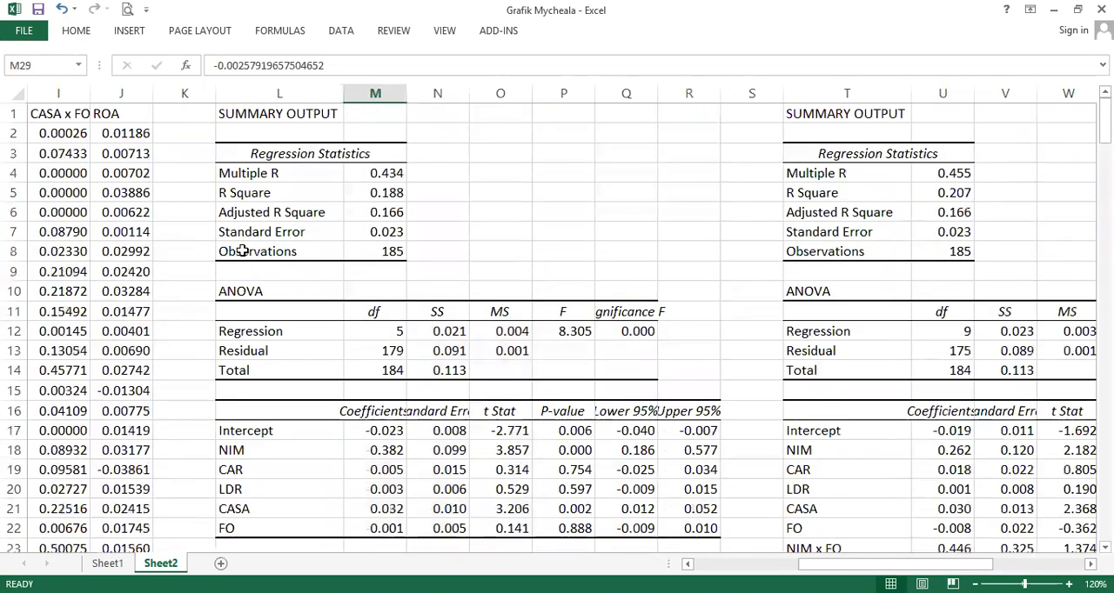
{"action": "scroll", "coordinate": [226, 278], "scroll_direction": "down", "scroll_amount": 8}
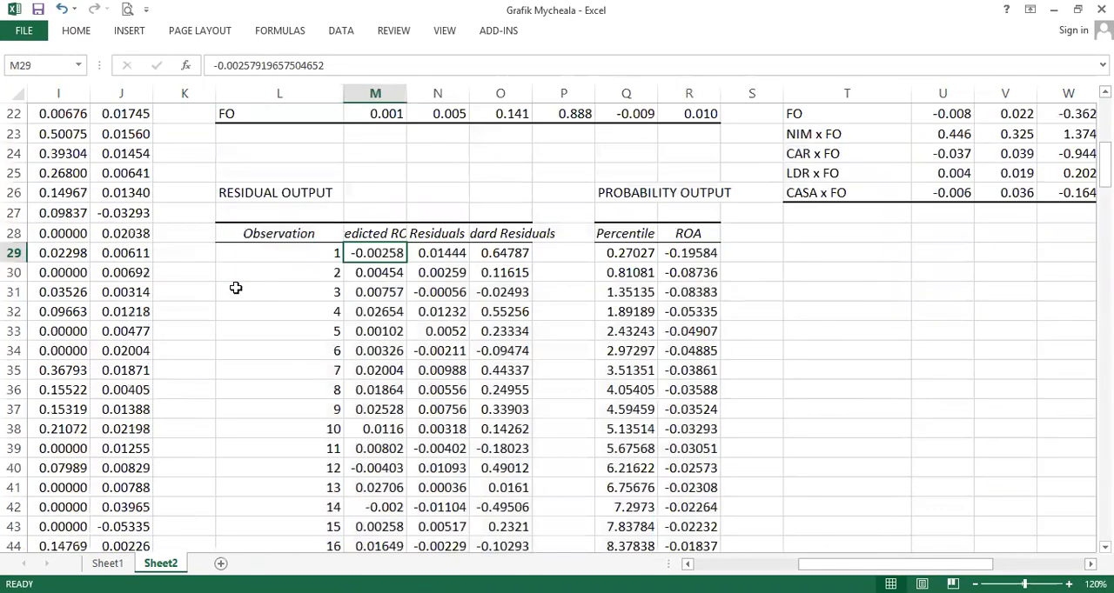
{"action": "scroll", "coordinate": [261, 296], "scroll_direction": "up", "scroll_amount": 1}
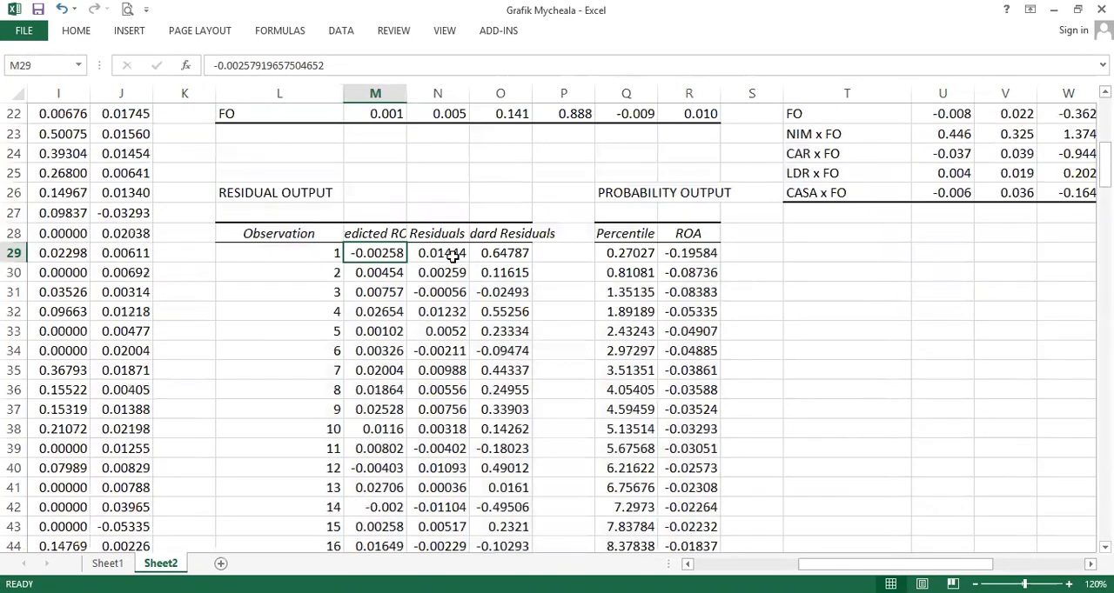
- Compute the first observation's residual in K29 as the ROA value in J2 minus the predicted ROA in M29
{"action": "left_click", "coordinate": [203, 256]}
{"action": "type", "text": "="}
{"action": "scroll", "coordinate": [201, 254], "scroll_direction": "up", "scroll_amount": 7}
{"action": "left_click", "coordinate": [136, 135]}
{"action": "type", "text": "-"}
{"action": "scroll", "coordinate": [166, 287], "scroll_direction": "down", "scroll_amount": 5}
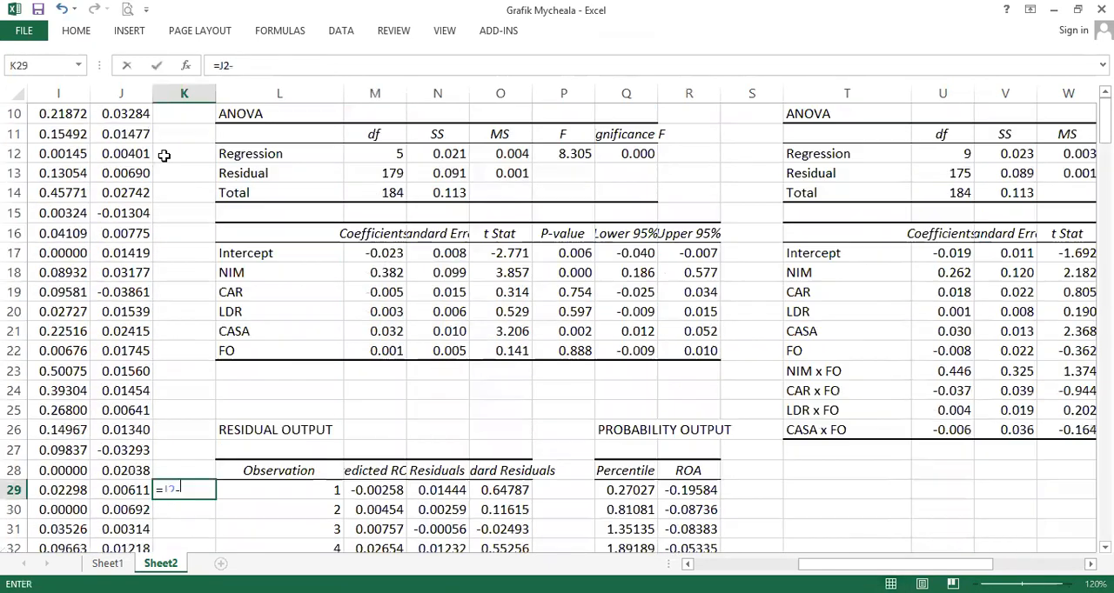
{"action": "left_click", "coordinate": [372, 372]}
{"action": "key", "text": "ctrl+Return"}
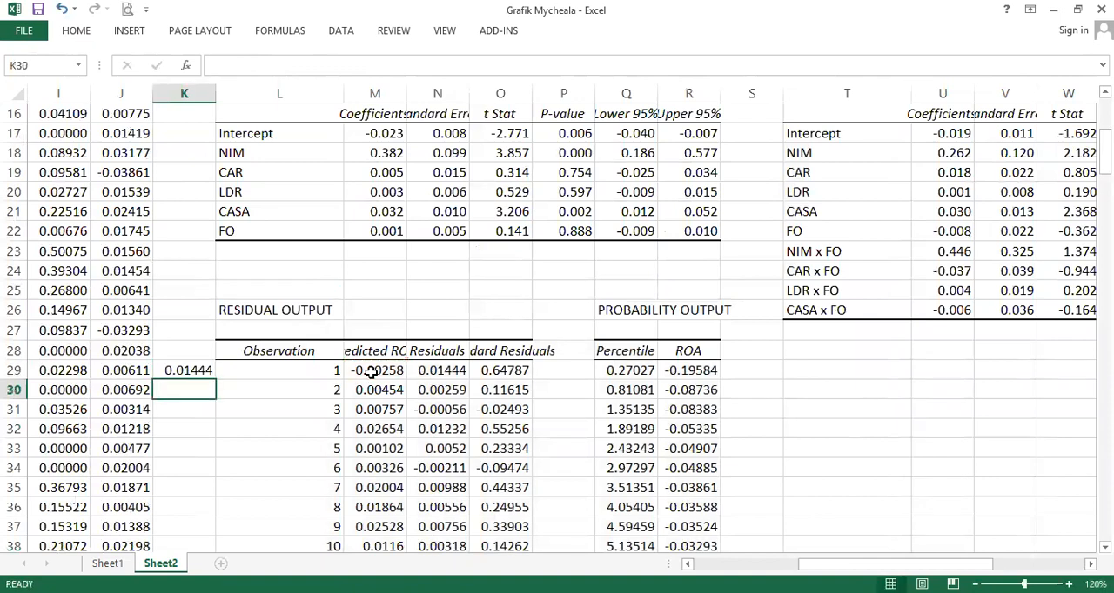
- Copy the residual formula down to K31 and compare the results with the Residuals column
{"action": "key", "text": "ctrl+c"}
{"action": "key", "text": "Down"}
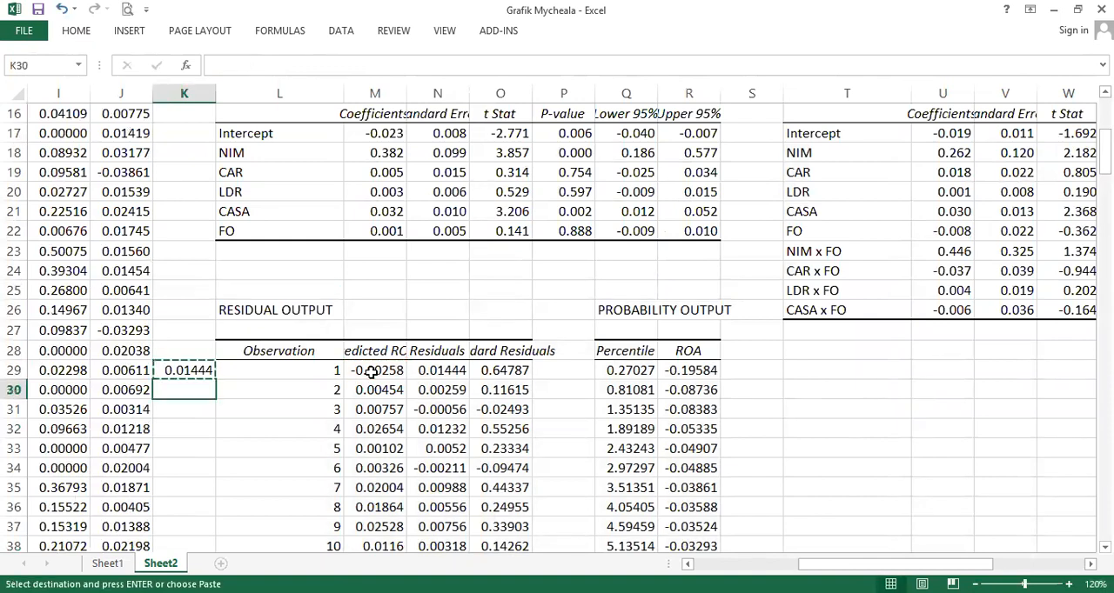
{"action": "key", "text": "ctrl+v"}
{"action": "left_click", "coordinate": [429, 387]}
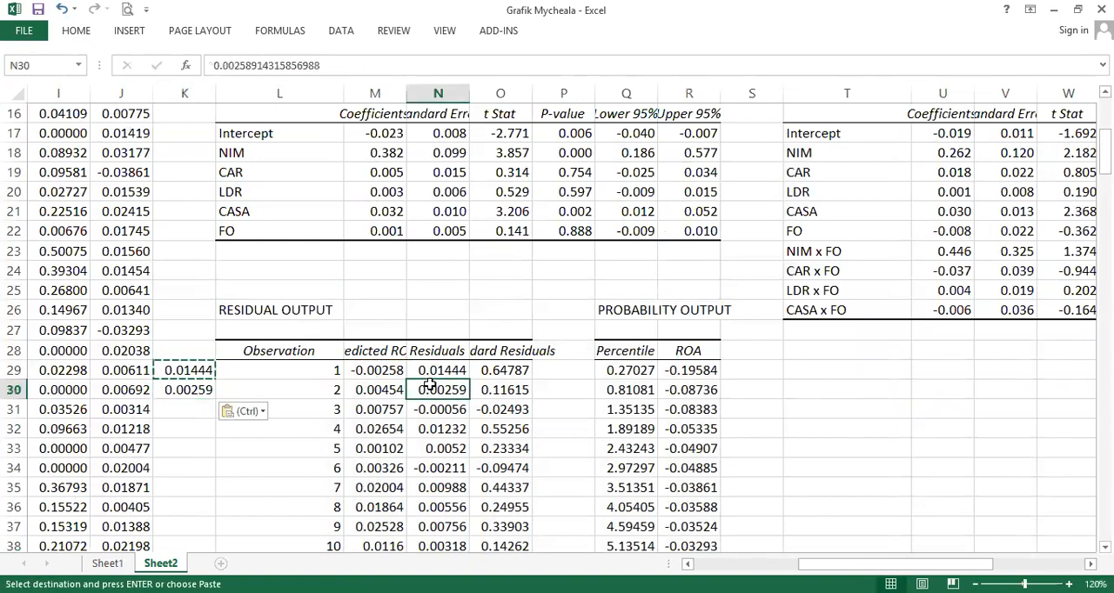
{"action": "left_click", "coordinate": [182, 413]}
{"action": "key", "text": "Return"}
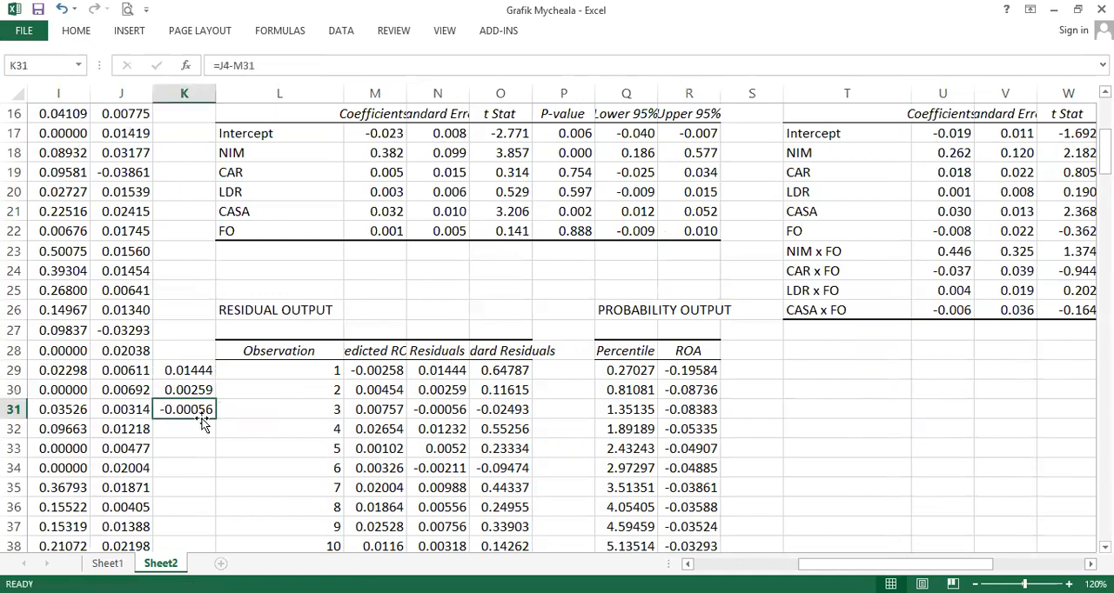
{"action": "left_click", "coordinate": [430, 407]}
{"action": "left_click_drag", "start_coordinate": [209, 370], "coordinate": [194, 406]}
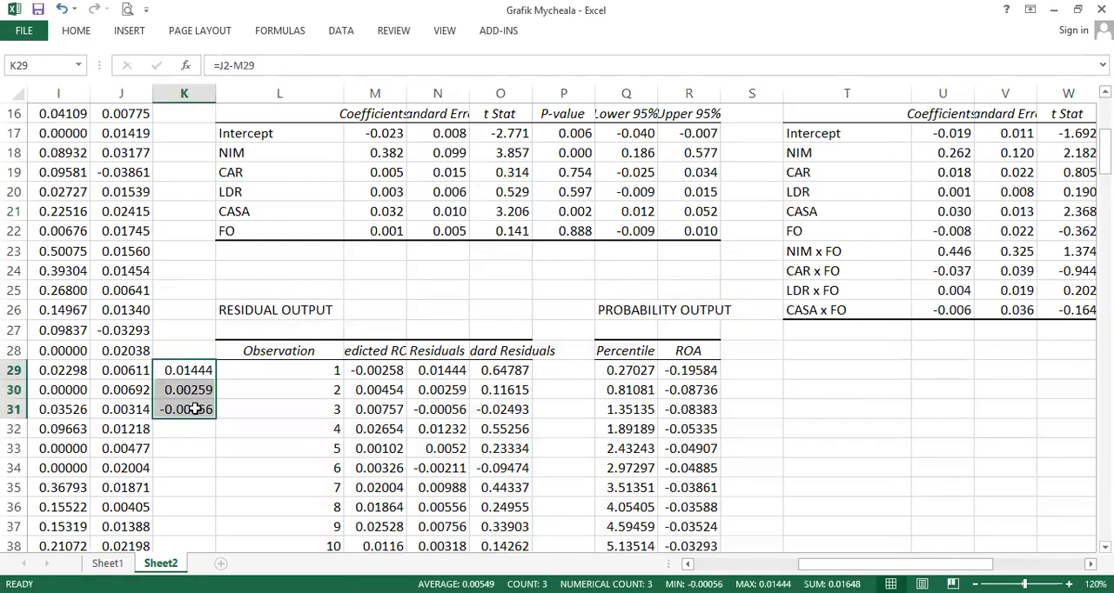
- Compute the standard deviation of the Residuals column with STDEV in the cell two rows below its last observation
{"action": "key", "text": "Right"}
{"action": "key", "text": "Right"}
{"action": "key", "text": "Right"}
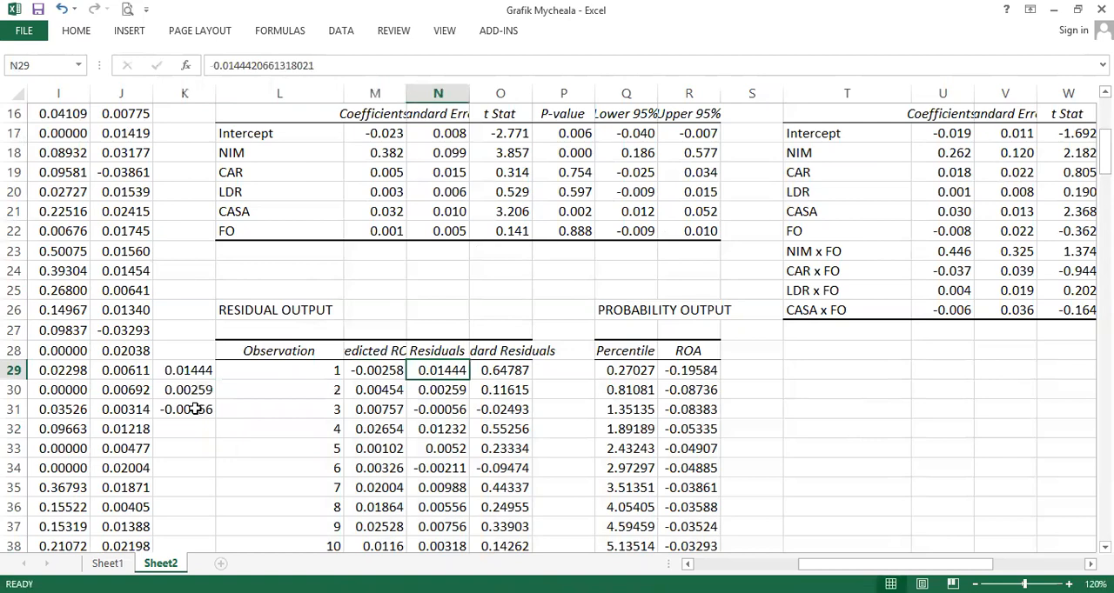
{"action": "key", "text": "ctrl+shift+Down"}
{"action": "key", "text": "ctrl+Up"}
{"action": "key", "text": "Down"}
{"action": "key", "text": "Right"}
{"action": "key", "text": "Left"}
{"action": "key", "text": "ctrl+Down"}
{"action": "key", "text": "Down"}
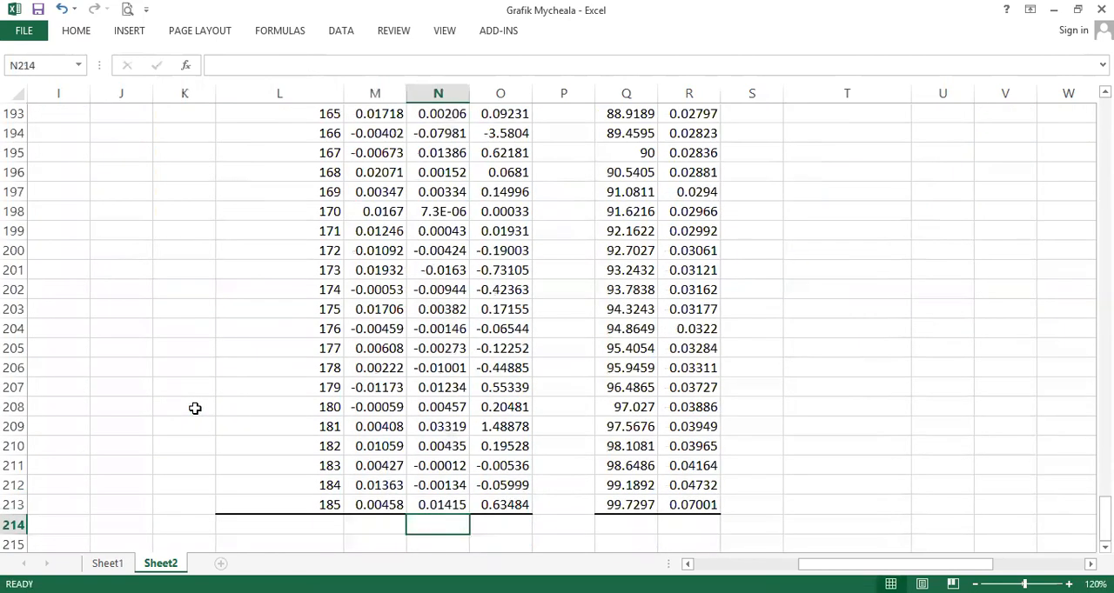
{"action": "key", "text": "ctrl+Up"}
{"action": "key", "text": "ctrl+Up"}
{"action": "scroll", "coordinate": [195, 408], "scroll_direction": "up", "scroll_amount": 2}
{"action": "key", "text": "ctrl+Down"}
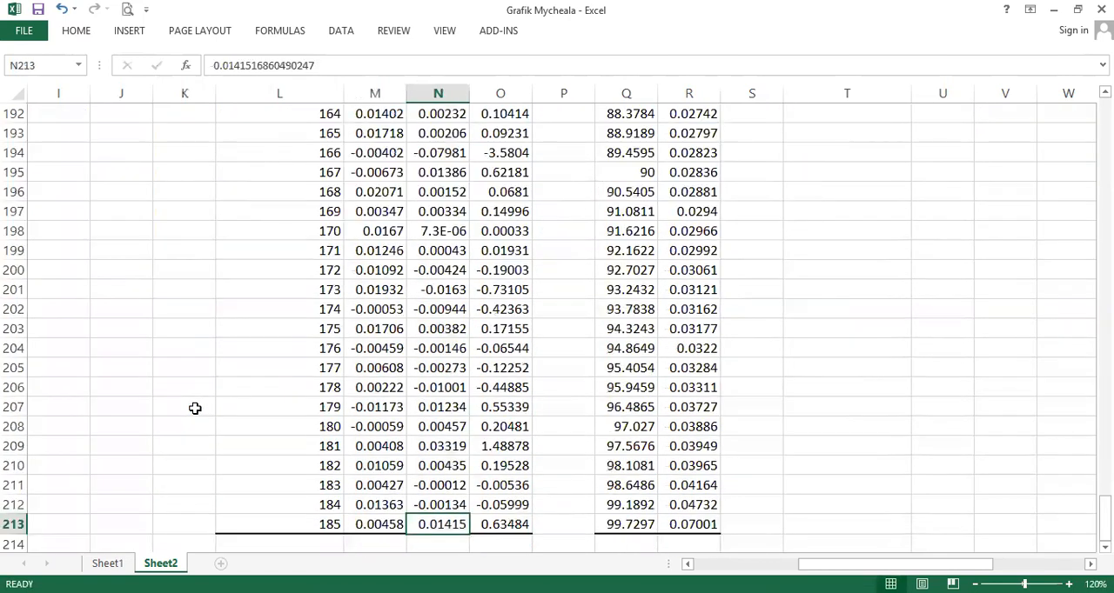
{"action": "key", "text": "Down"}
{"action": "key", "text": "Down"}
{"action": "type", "text": "="}
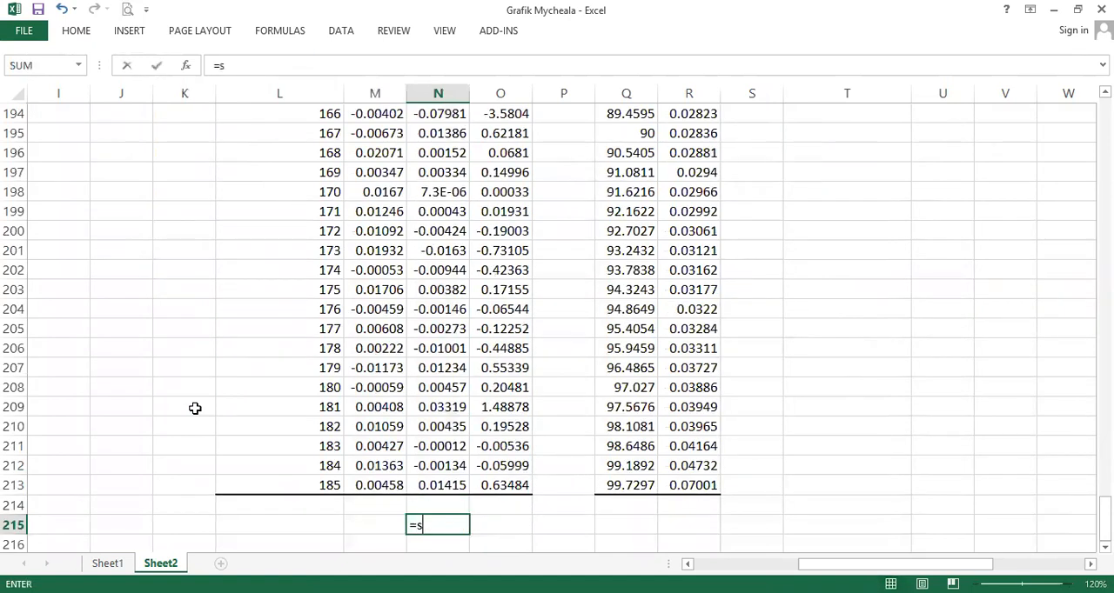
{"action": "type", "text": "stdev("}
{"action": "key", "text": "Up"}
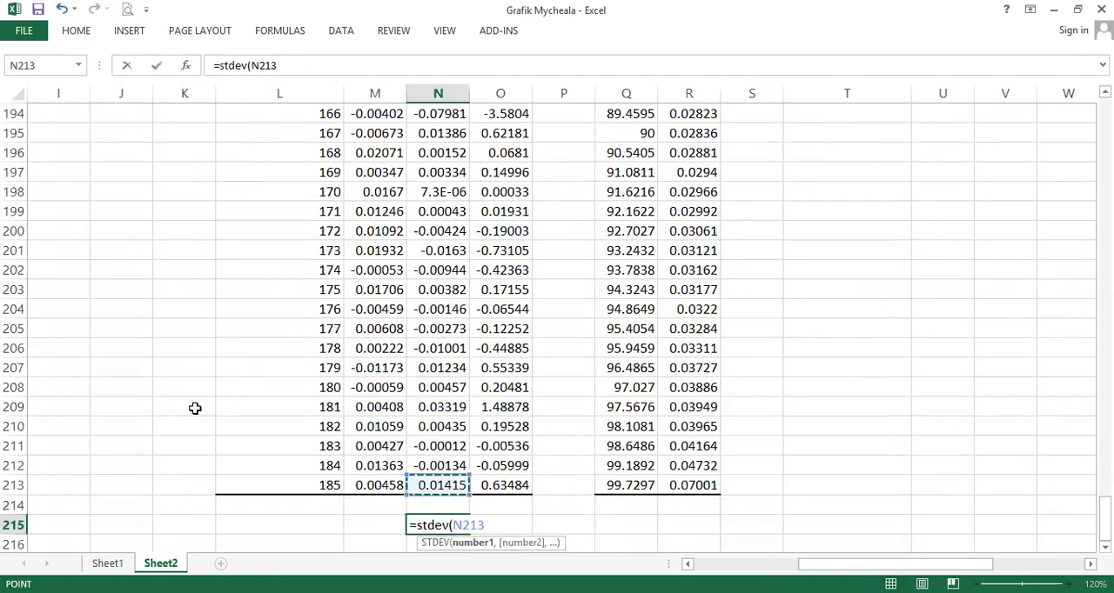
{"action": "key", "text": "ctrl+shift+Up"}
{"action": "key", "text": "Return"}
- Compute observation 1's standardized residual in P29 by dividing its residual by the residual standard deviation in N215
{"action": "key", "text": "ctrl+Up"}
{"action": "key", "text": "ctrl+Up"}
{"action": "key", "text": "ctrl+Up"}
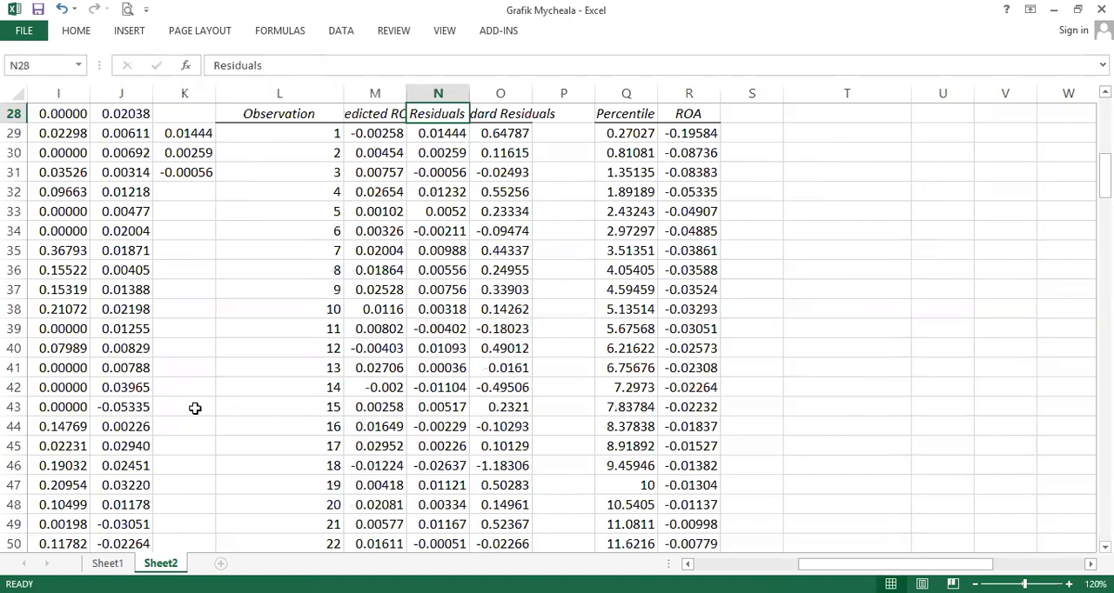
{"action": "key", "text": "Down"}
{"action": "key", "text": "Right"}
{"action": "key", "text": "Up"}
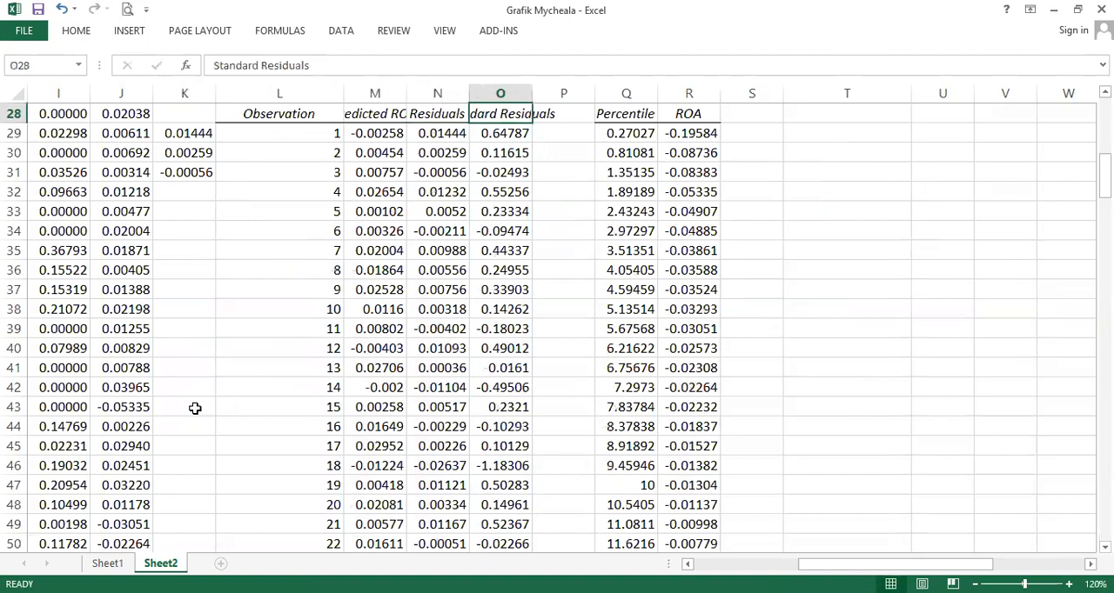
{"action": "key", "text": "Down"}
{"action": "key", "text": "Right"}
{"action": "type", "text": "="}
{"action": "key", "text": "Left"}
{"action": "key", "text": "Left"}
{"action": "type", "text": "/"}
{"action": "key", "text": "Left"}
{"action": "key", "text": "Left"}
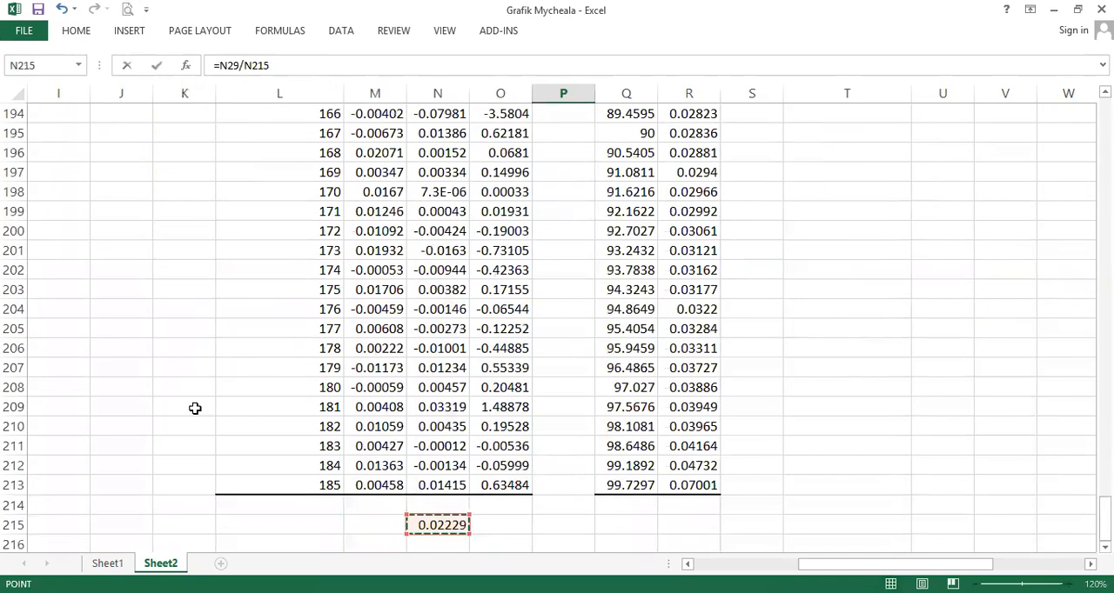
{"action": "key", "text": "Return"}
- Copy the standardized residual formula down to P31
{"action": "key", "text": "Up"}
{"action": "key", "text": "ctrl+c"}
{"action": "key", "text": "Down"}
{"action": "key", "text": "ctrl+v"}
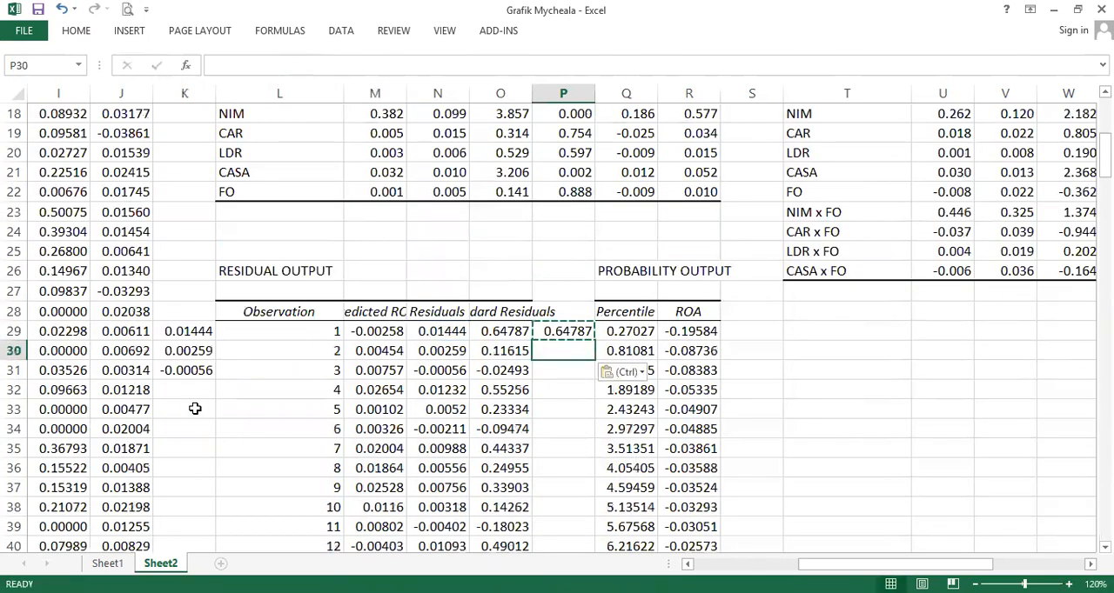
{"action": "key", "text": "Down"}
{"action": "key", "text": "ctrl+v"}
{"action": "key", "text": "Down"}
{"action": "key", "text": "ctrl+v"}
- Clear the helper residual calculations from P29:P32 and K29:K31
{"action": "key", "text": "shift+Left"}
{"action": "key", "text": "shift+Up"}
{"action": "key", "text": "shift+Up"}
{"action": "key", "text": "shift+Up"}
{"action": "key", "text": "Right"}
{"action": "key", "text": "Left"}
{"action": "key", "text": "Up"}
{"action": "key", "text": "Up"}
{"action": "key", "text": "Up"}
{"action": "key", "text": "shift+Down"}
{"action": "key", "text": "shift+Down"}
{"action": "key", "text": "shift+Down"}
{"action": "key", "text": "Delete"}
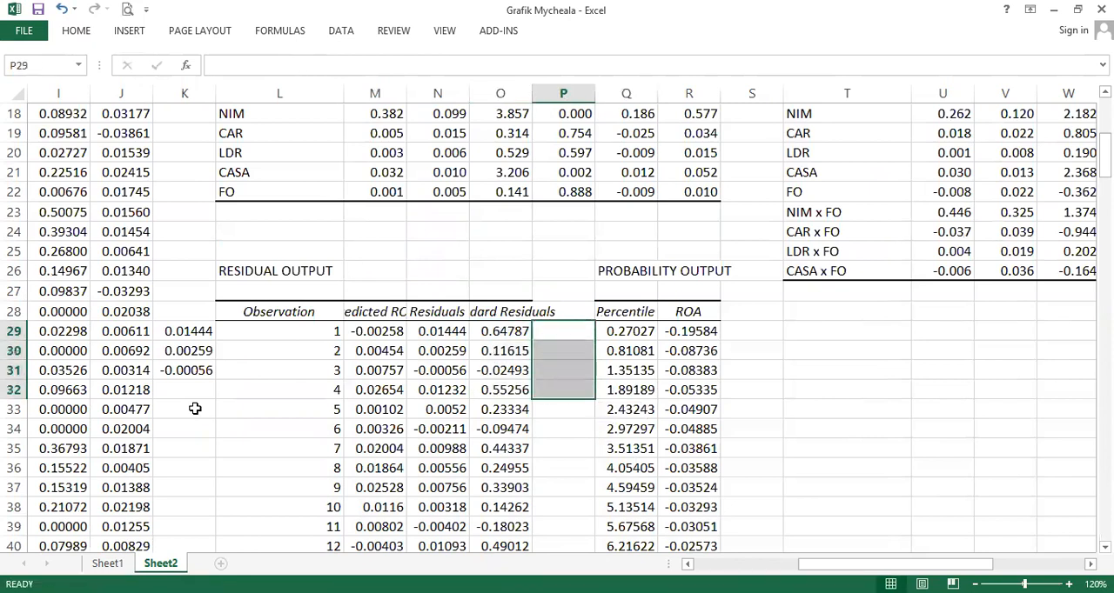
{"action": "key", "text": "Right"}
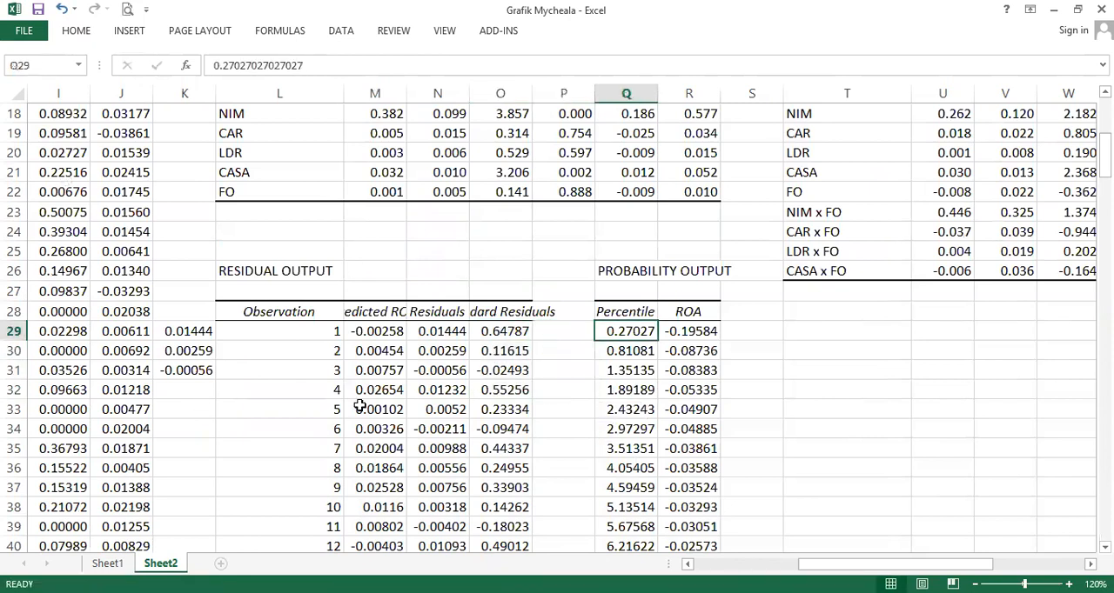
{"action": "left_click_drag", "start_coordinate": [184, 335], "coordinate": [188, 392]}
{"action": "key", "text": "Delete"}
- Delete the first regression's entire residual and probability output block starting at row 26
{"action": "left_click_drag", "start_coordinate": [254, 268], "coordinate": [729, 408]}
{"action": "scroll", "coordinate": [712, 424], "scroll_direction": "down", "scroll_amount": 15}
{"action": "scroll", "coordinate": [712, 425], "scroll_direction": "down", "scroll_amount": 20}
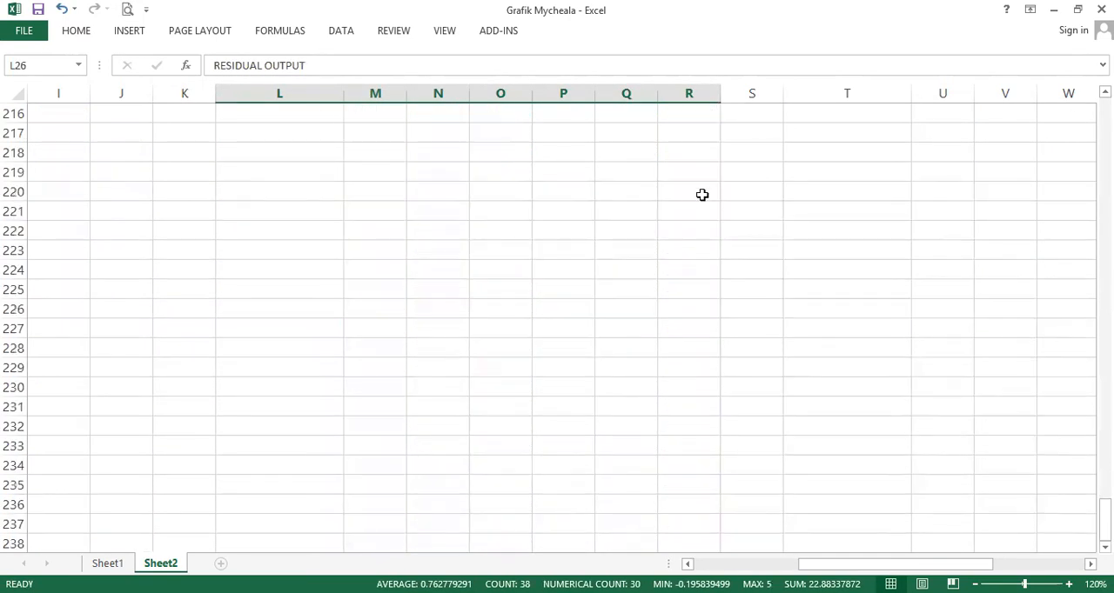
{"action": "left_click", "coordinate": [719, 309], "text": "shift"}
{"action": "key", "text": "ctrl+minus"}
{"action": "left_click", "coordinate": [688, 353]}
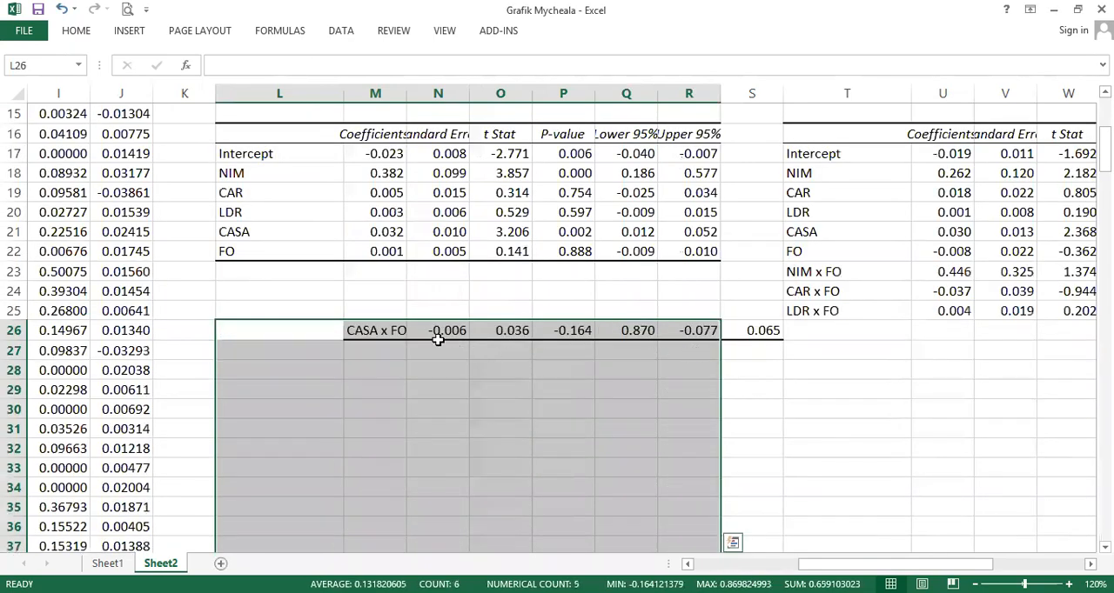
- Move the displaced CASA x FO coefficient row back into row 26 of the moderated regression table
{"action": "left_click", "coordinate": [394, 331]}
{"action": "key", "text": "ctrl+shift+Right"}
{"action": "key", "text": "ctrl+x"}
{"action": "key", "text": "Right"}
{"action": "key", "text": "Right"}
{"action": "key", "text": "Right"}
{"action": "key", "text": "Right"}
{"action": "key", "text": "Right"}
{"action": "key", "text": "Right"}
{"action": "key", "text": "Right"}
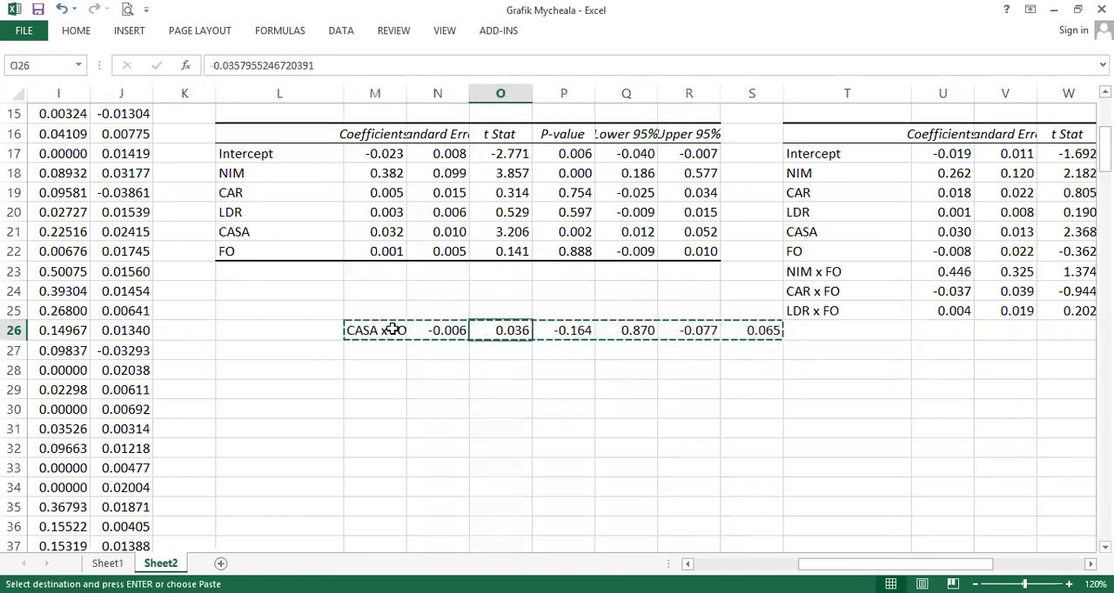
{"action": "key", "text": "ctrl+v"}
{"action": "key", "text": "Right"}
{"action": "key", "text": "ctrl+Right"}
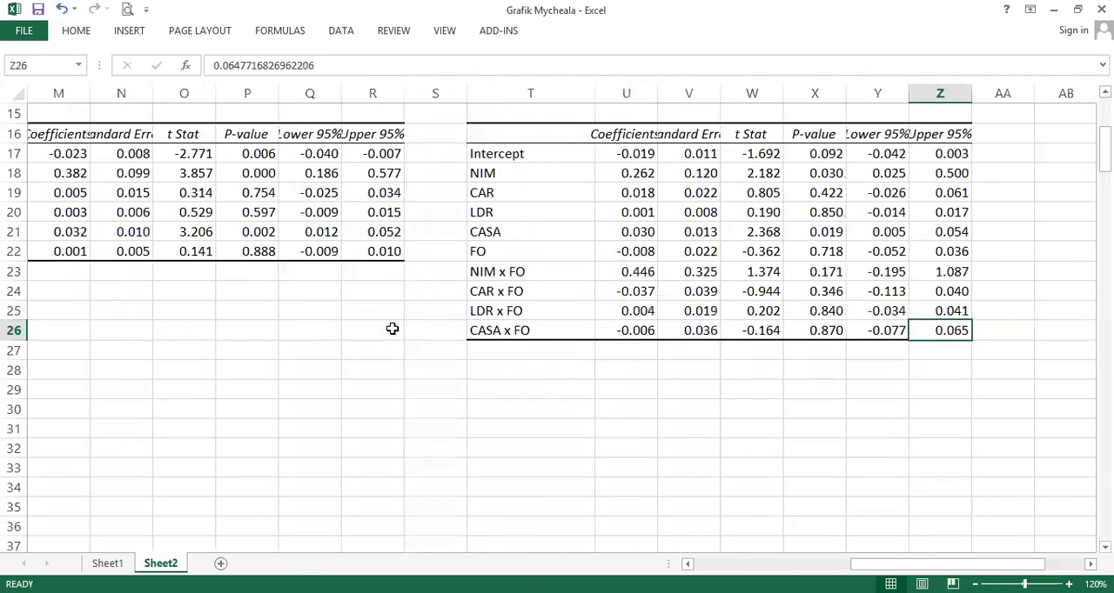
- Compare the adjusted R square, F and significance F values of the two regression outputs
{"action": "scroll", "coordinate": [392, 329], "scroll_direction": "up", "scroll_amount": 5}
{"action": "left_click", "coordinate": [638, 214]}
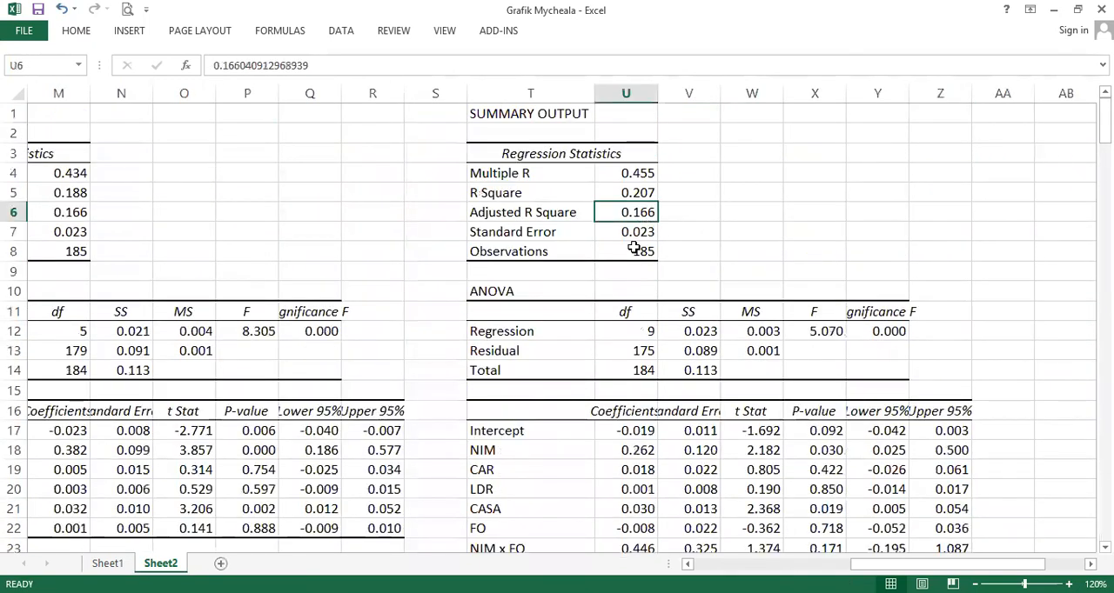
{"action": "left_click", "coordinate": [78, 213]}
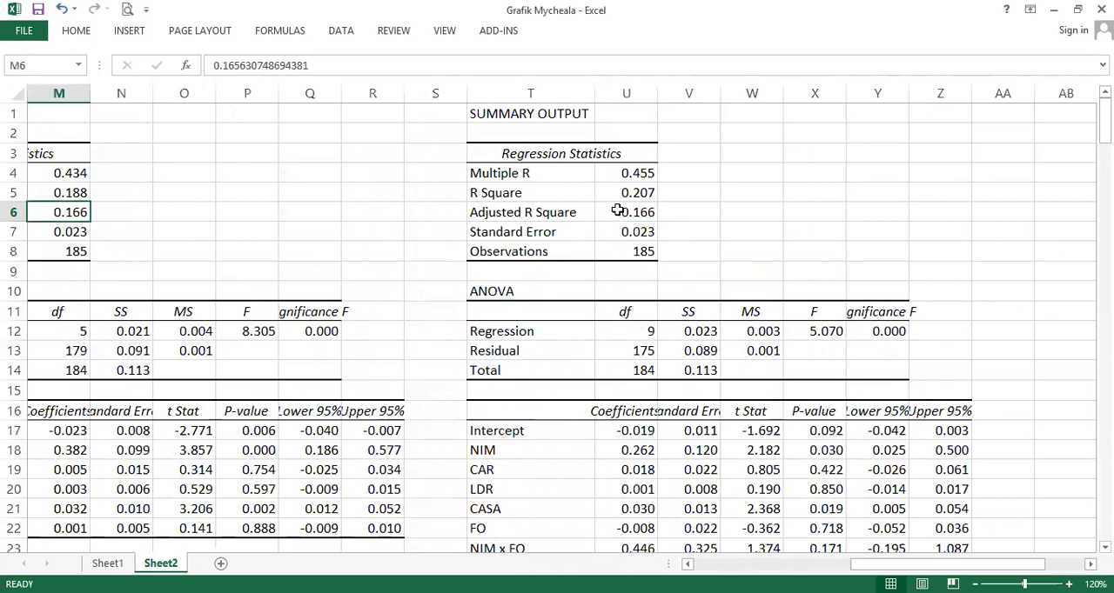
{"action": "left_click", "coordinate": [237, 65]}
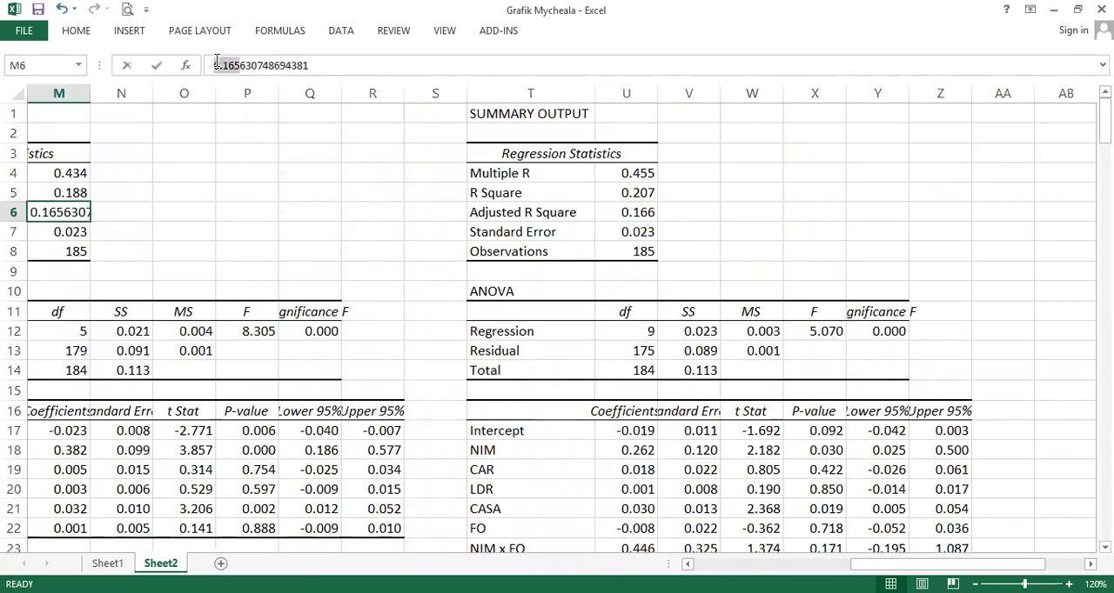
{"action": "left_click", "coordinate": [635, 213]}
{"action": "left_click_drag", "start_coordinate": [240, 69], "coordinate": [211, 66]}
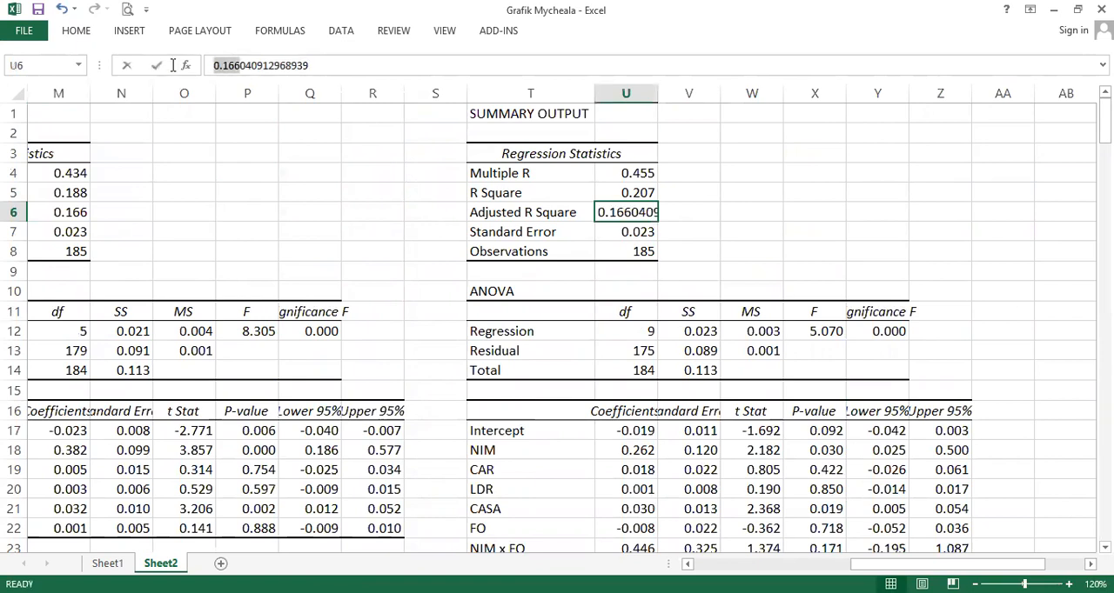
{"action": "left_click", "coordinate": [603, 235]}
{"action": "left_click", "coordinate": [626, 212]}
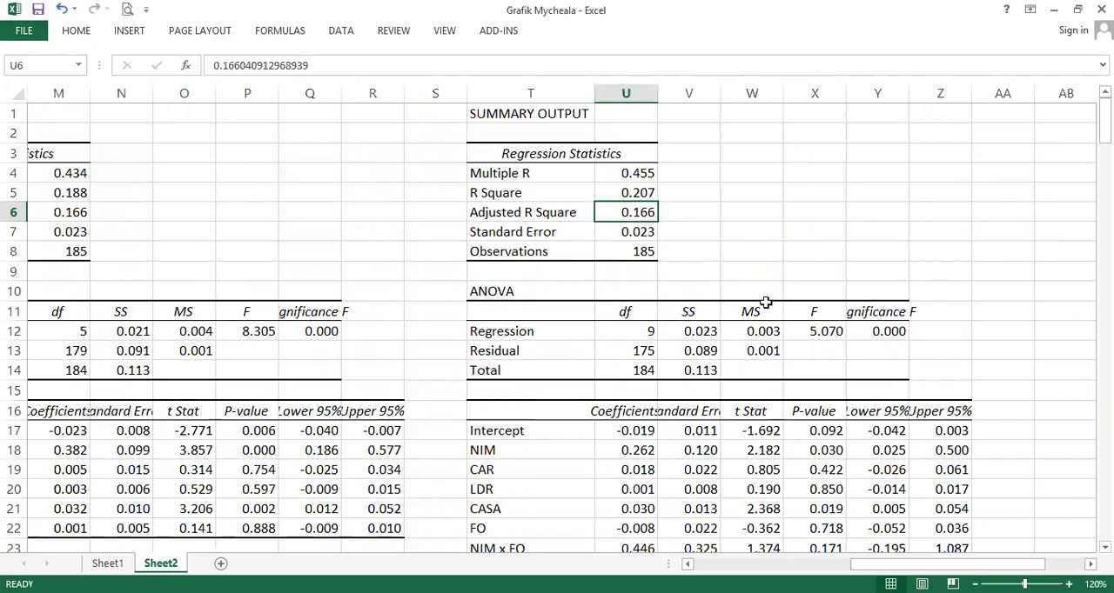
{"action": "left_click", "coordinate": [829, 330]}
{"action": "mouse_move", "coordinate": [836, 331]}
{"action": "left_mouse_down"}
{"action": "mouse_move", "coordinate": [853, 330]}
{"action": "mouse_move", "coordinate": [807, 329]}
{"action": "mouse_move", "coordinate": [865, 329]}
{"action": "left_mouse_up"}
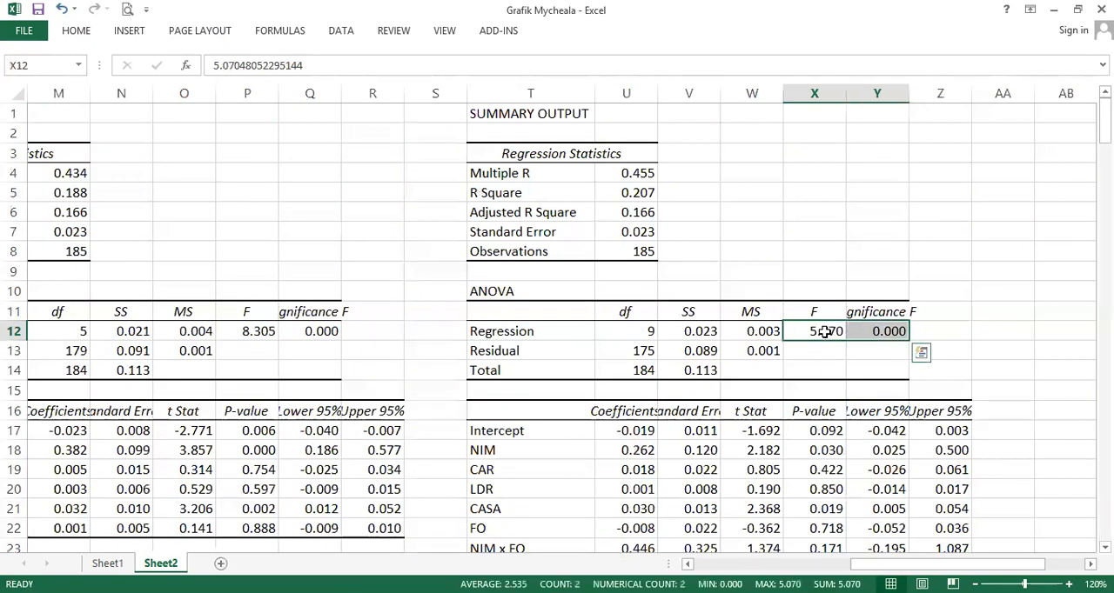
{"action": "left_click", "coordinate": [824, 331]}
{"action": "scroll", "coordinate": [753, 353], "scroll_direction": "down", "scroll_amount": 1}
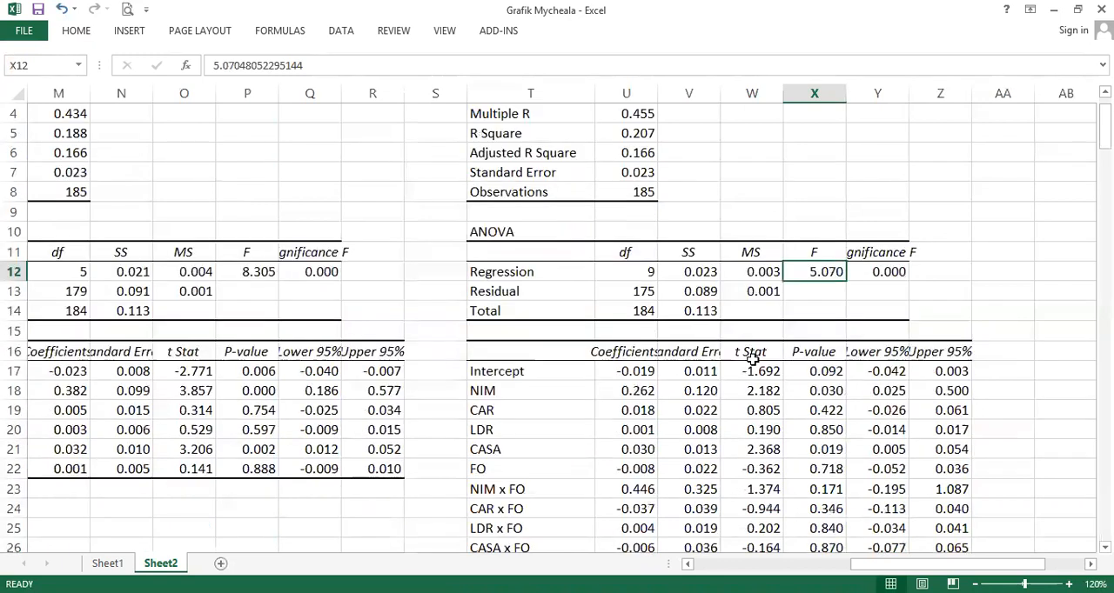
{"action": "scroll", "coordinate": [753, 356], "scroll_direction": "down", "scroll_amount": 2}
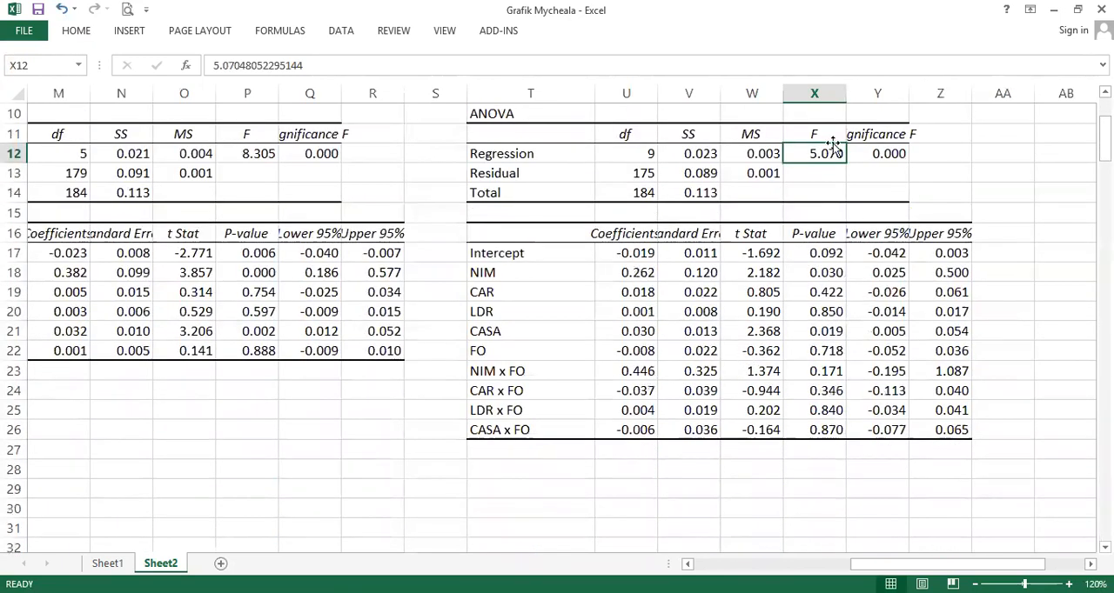
{"action": "left_click", "coordinate": [872, 142]}
{"action": "scroll", "coordinate": [846, 182], "scroll_direction": "down", "scroll_amount": 1}
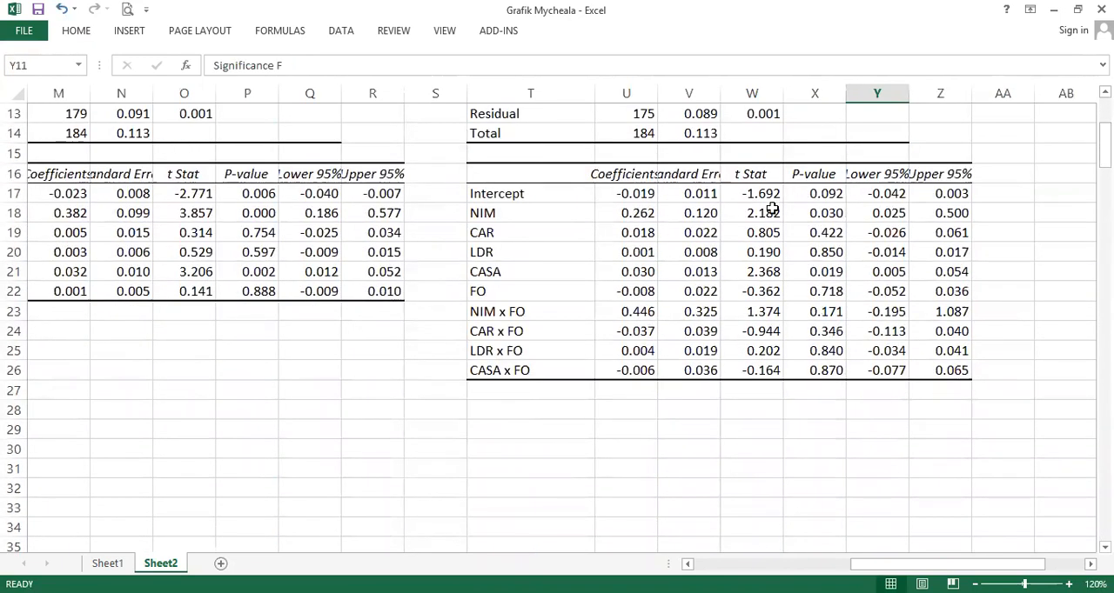
{"action": "left_click", "coordinate": [393, 247]}
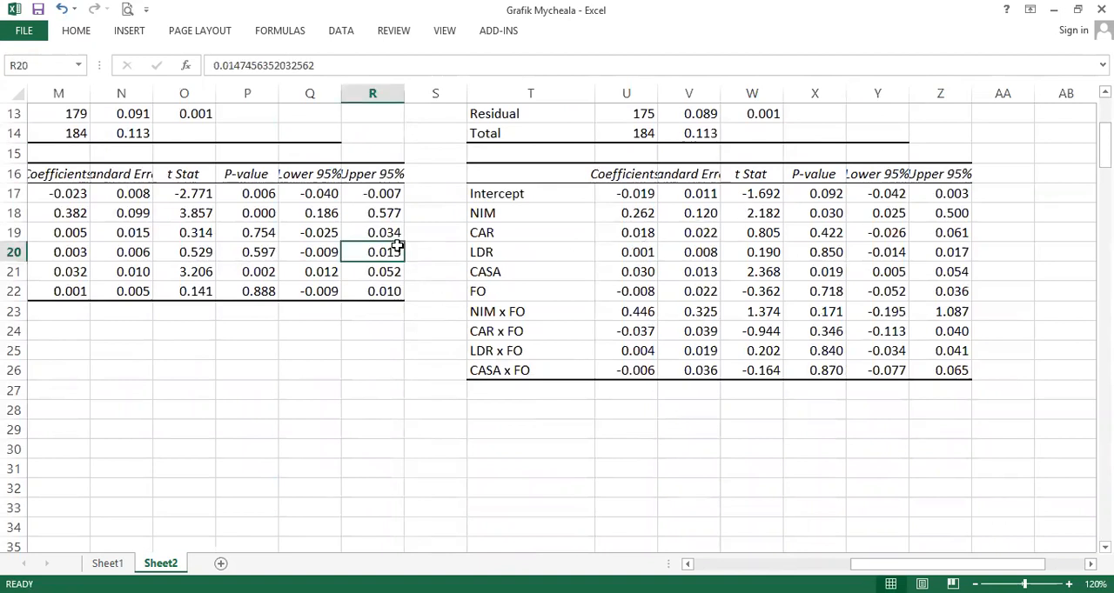
{"action": "key", "text": "ctrl+Left"}
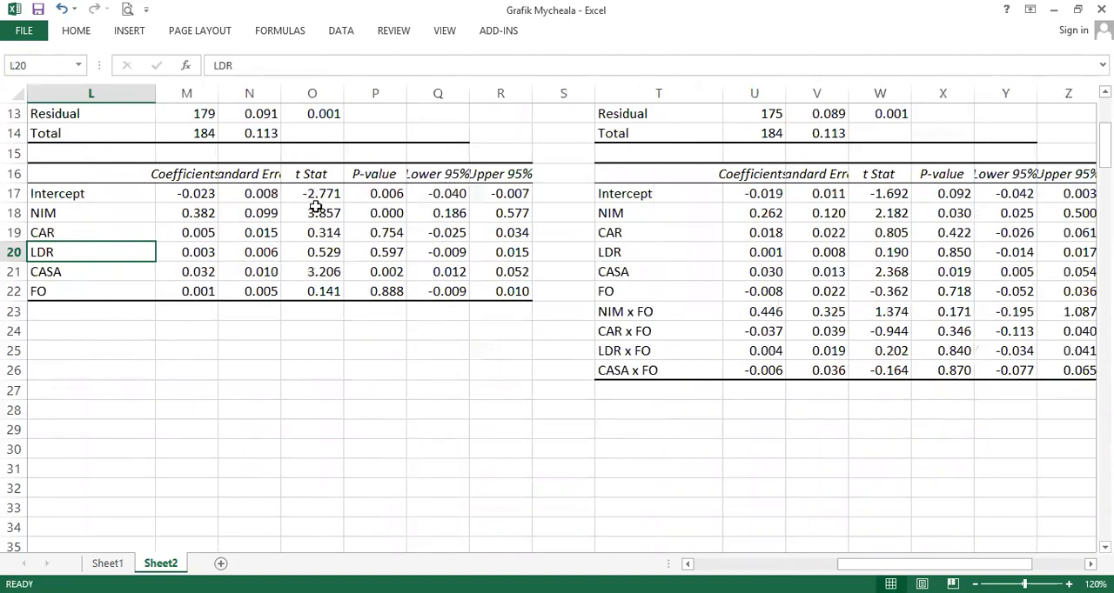
- Select the NIM row in both coefficient tables and the CASA row in the moderated table for comparison
{"action": "left_click", "coordinate": [143, 213]}
{"action": "left_click_drag", "start_coordinate": [143, 213], "coordinate": [357, 216]}
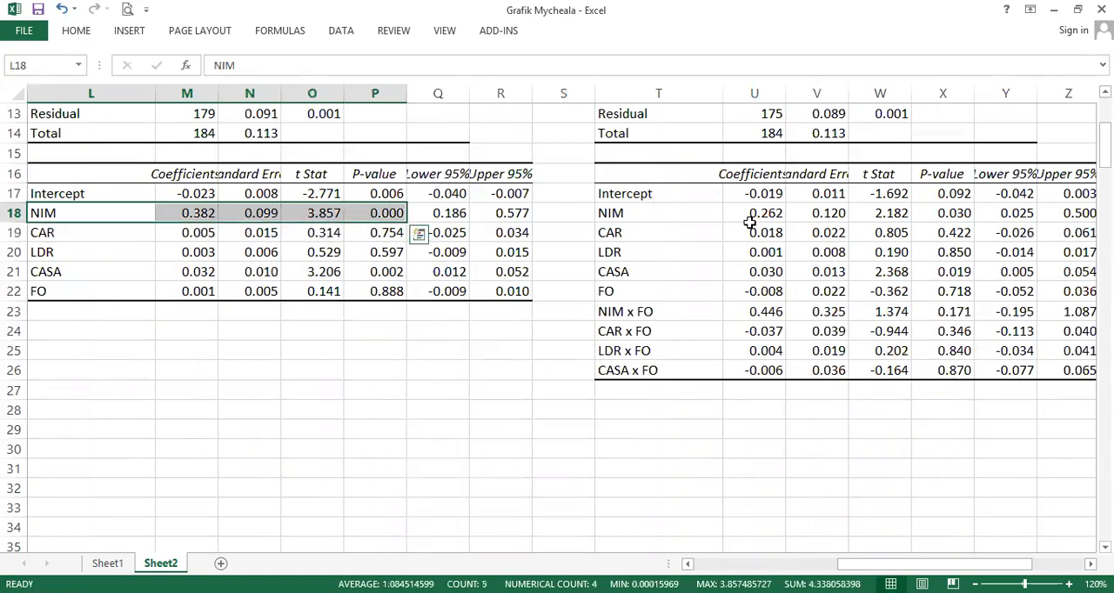
{"action": "left_click_drag", "start_coordinate": [677, 213], "coordinate": [926, 213]}
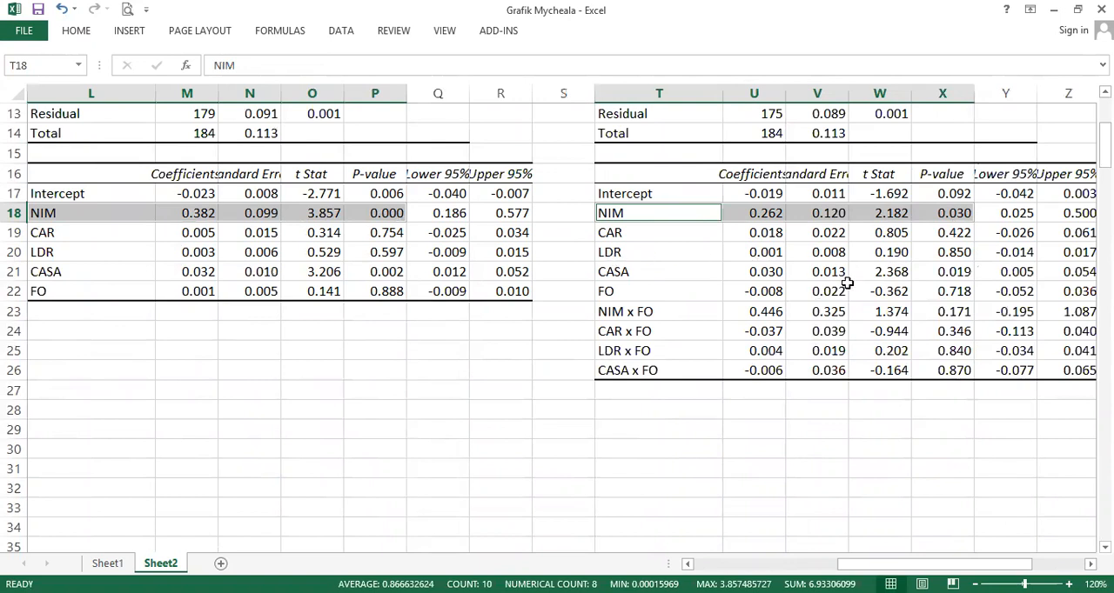
{"action": "left_click_drag", "start_coordinate": [657, 271], "coordinate": [901, 275]}
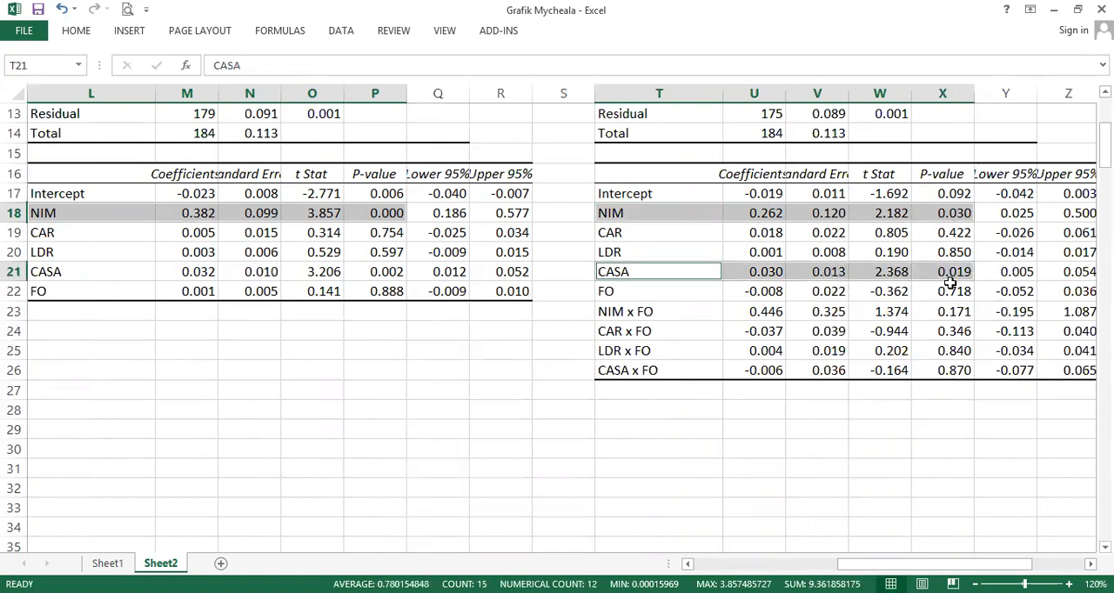
- Select the CASA row of the first regression's coefficient table for comparison
{"action": "left_click_drag", "start_coordinate": [133, 271], "coordinate": [380, 275]}
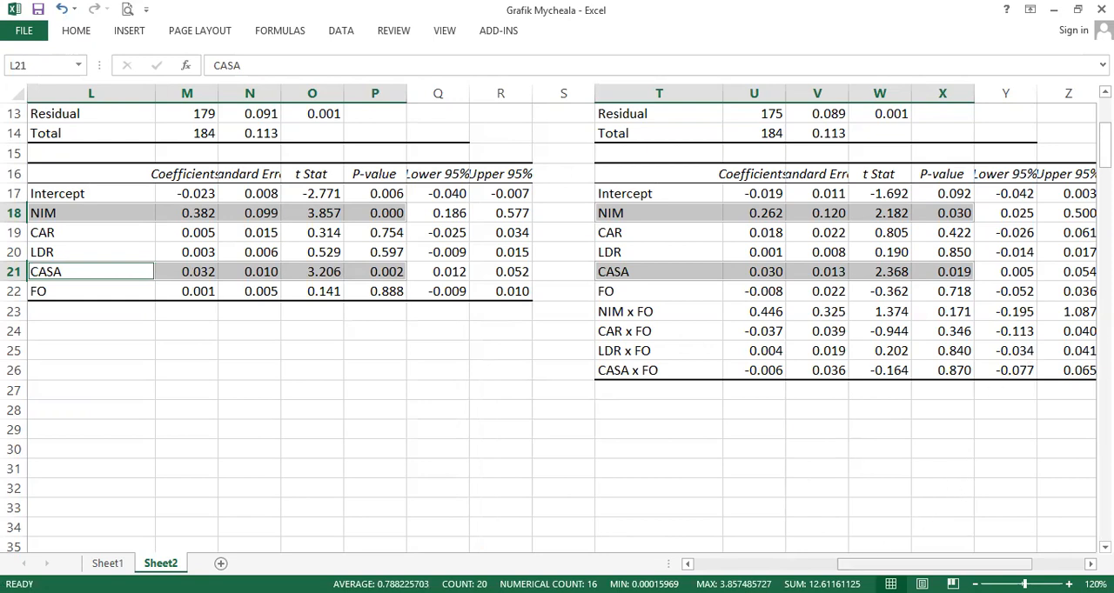
{"action": "scroll", "coordinate": [740, 360], "scroll_direction": "up", "scroll_amount": 4}
{"action": "left_click", "coordinate": [520, 133]}
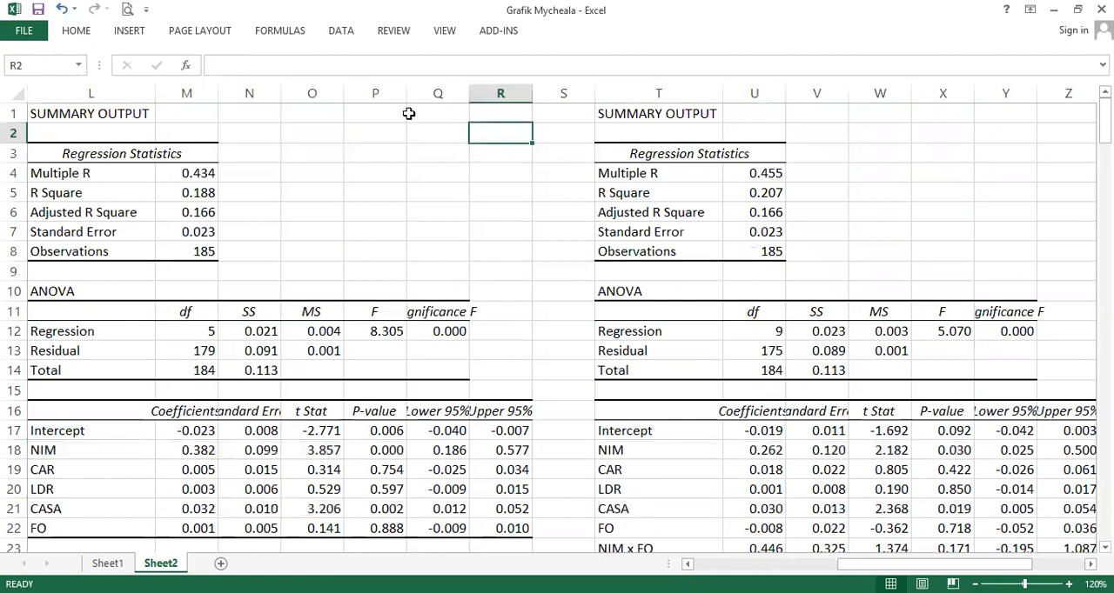
- Open the Data Analysis tools and start the Correlation analysis
{"action": "left_click", "coordinate": [342, 32]}
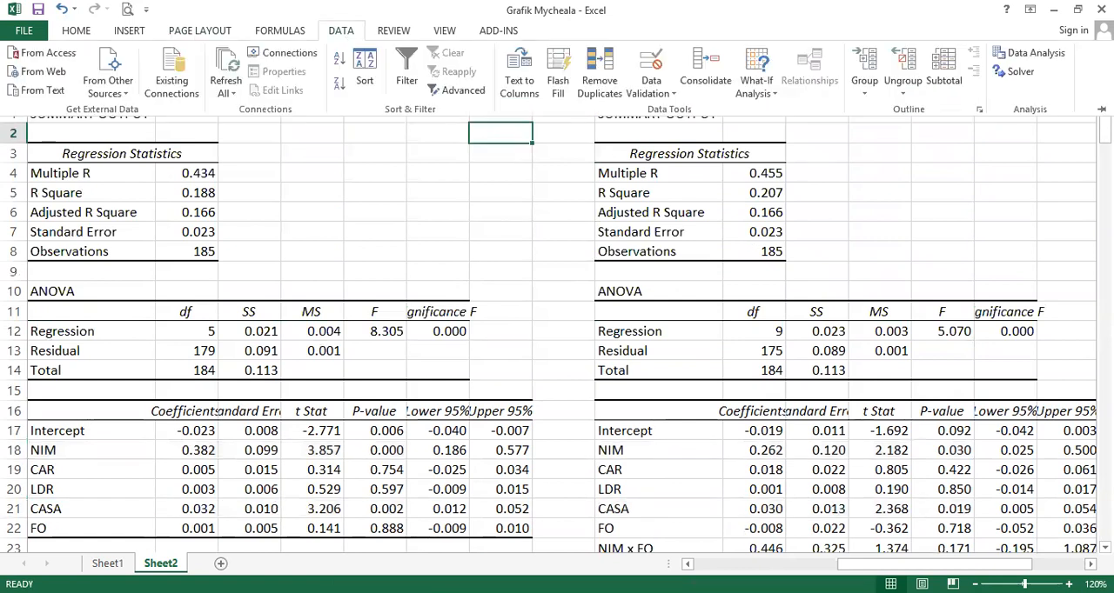
{"action": "left_click", "coordinate": [1056, 56]}
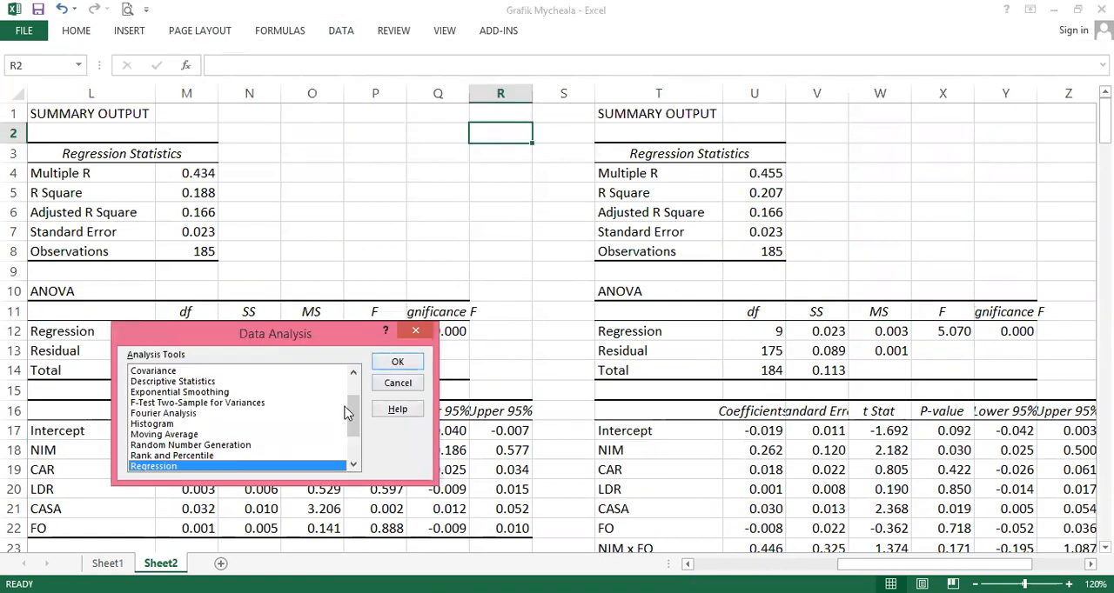
{"action": "scroll", "coordinate": [353, 416], "scroll_direction": "up", "scroll_amount": 1}
{"action": "left_click", "coordinate": [188, 383]}
{"action": "left_click", "coordinate": [189, 392]}
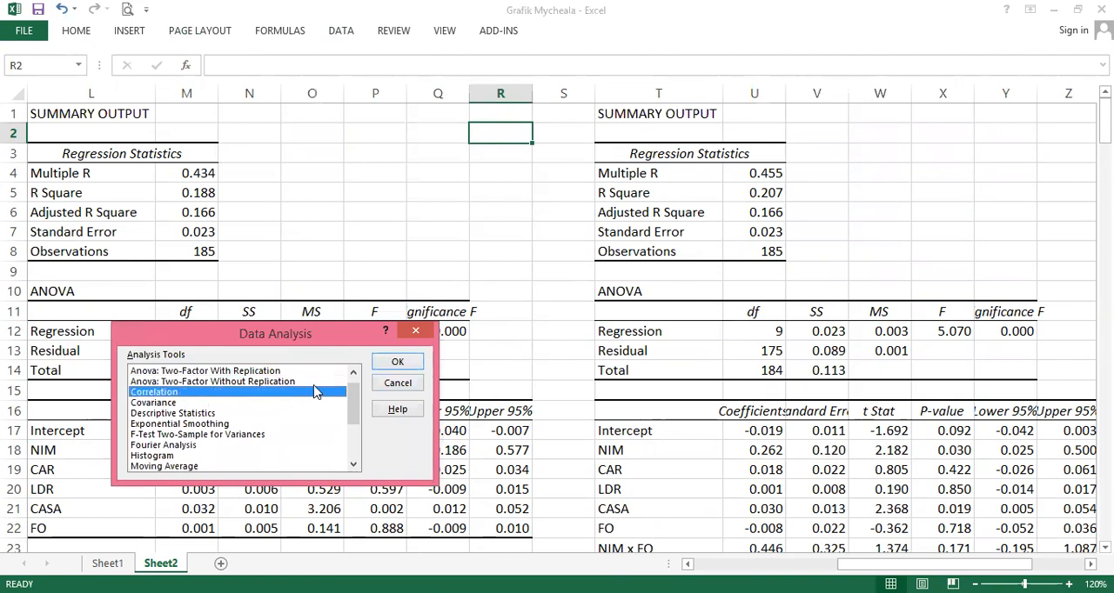
{"action": "left_click", "coordinate": [398, 363]}
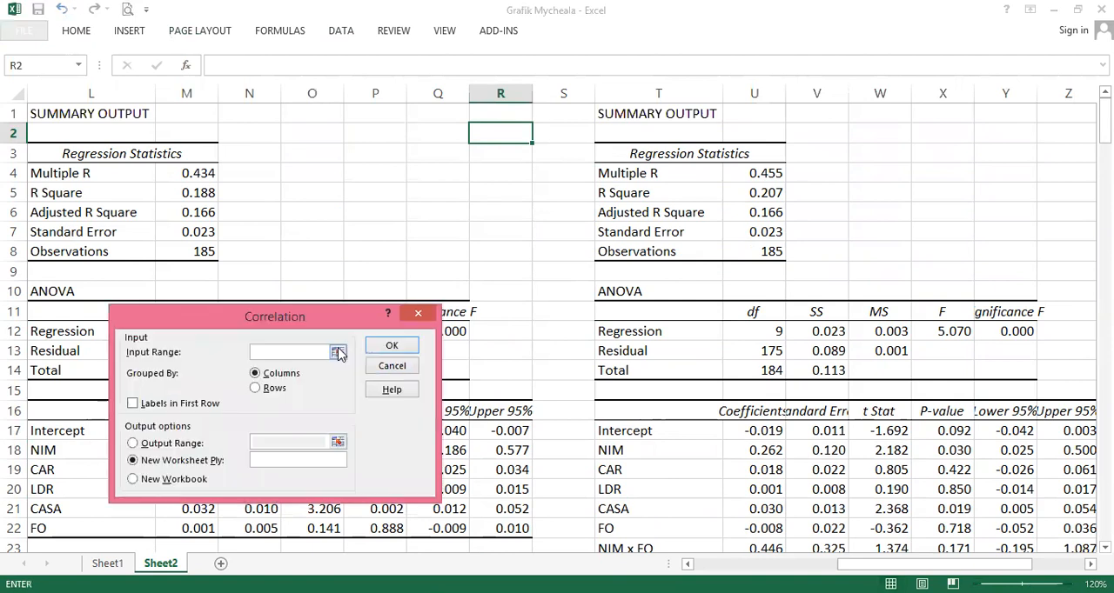
- Run the correlation on A1:J186 with labels in the first row, placing the output at AB1
{"action": "left_click", "coordinate": [294, 179]}
{"action": "key", "text": "Home"}
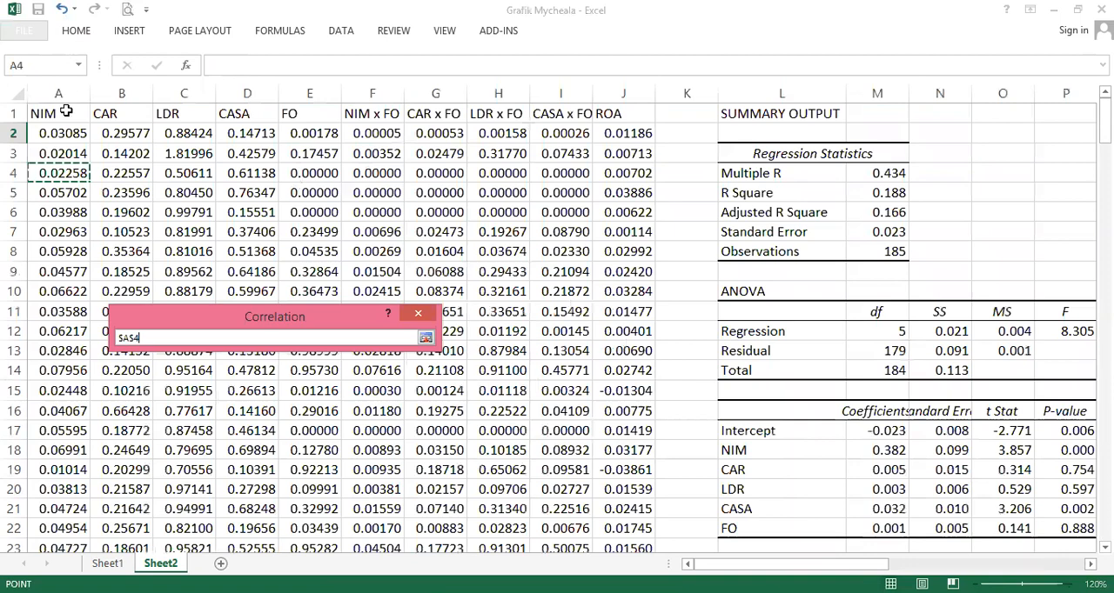
{"action": "key", "text": "ctrl+Up"}
{"action": "left_click", "coordinate": [638, 222], "text": "shift"}
{"action": "key", "text": "ctrl+shift+Down"}
{"action": "key", "text": "Return"}
{"action": "left_click", "coordinate": [169, 404]}
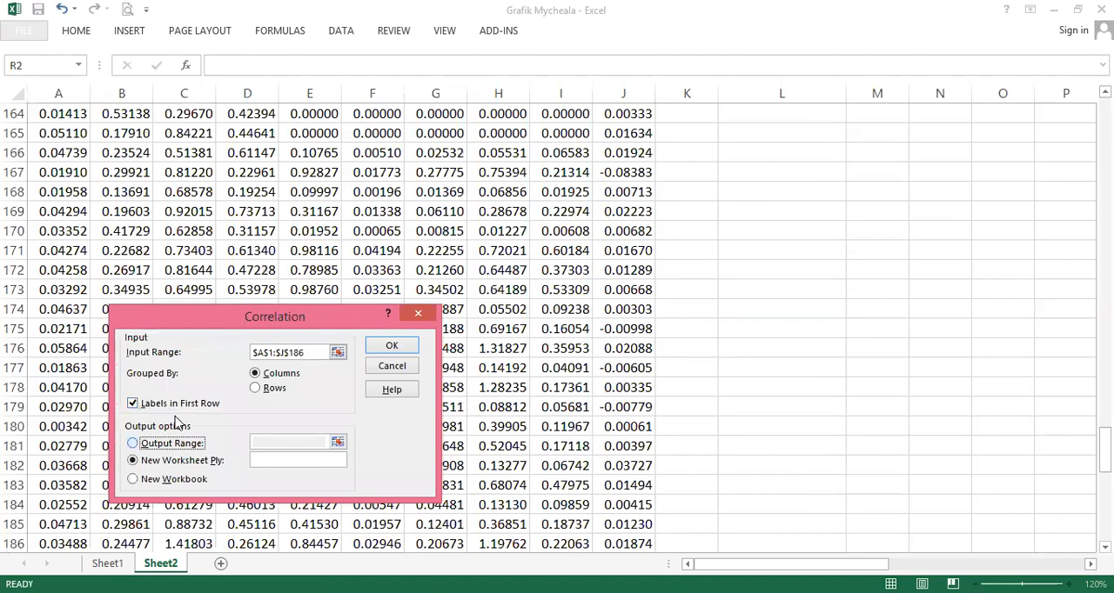
{"action": "key", "text": "ctrl+Home"}
{"action": "left_click", "coordinate": [820, 109]}
{"action": "key", "text": "ctrl+Right"}
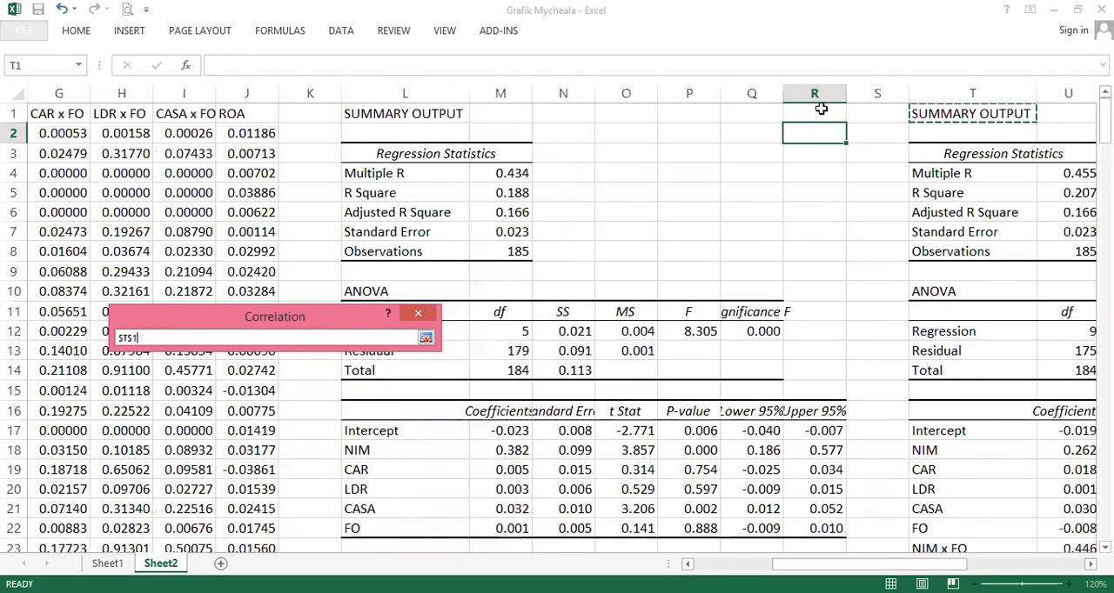
{"action": "key", "text": "Right"}
{"action": "key", "text": "Right"}
{"action": "key", "text": "Right"}
{"action": "key", "text": "Right"}
{"action": "key", "text": "Right"}
{"action": "key", "text": "Right"}
{"action": "key", "text": "Right"}
{"action": "key", "text": "Right"}
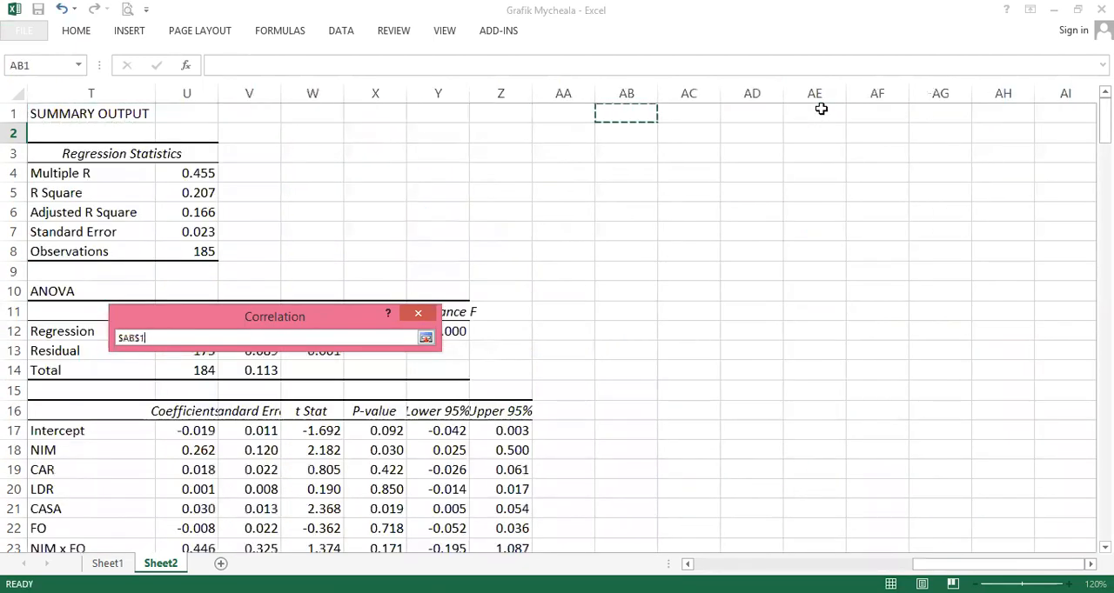
{"action": "key", "text": "Return"}
- Format the whole correlation matrix to show three decimal places
{"action": "left_click_drag", "start_coordinate": [701, 154], "coordinate": [709, 313]}
{"action": "left_click_drag", "start_coordinate": [752, 173], "coordinate": [752, 313]}
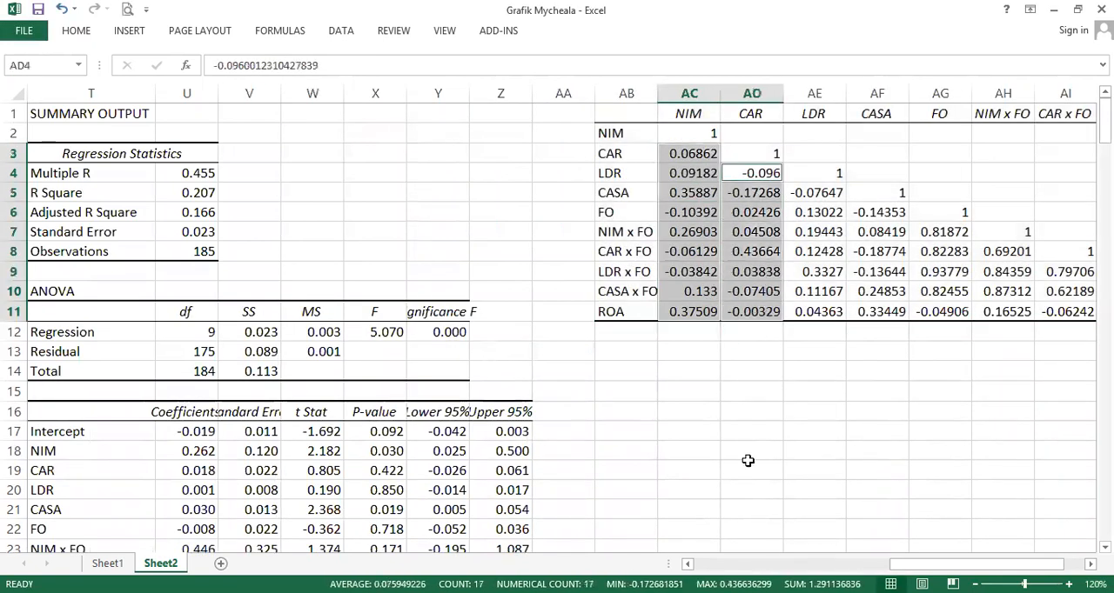
{"action": "scroll", "coordinate": [816, 278], "scroll_direction": "right", "scroll_amount": 2}
{"action": "left_click_drag", "start_coordinate": [1087, 311], "coordinate": [508, 133]}
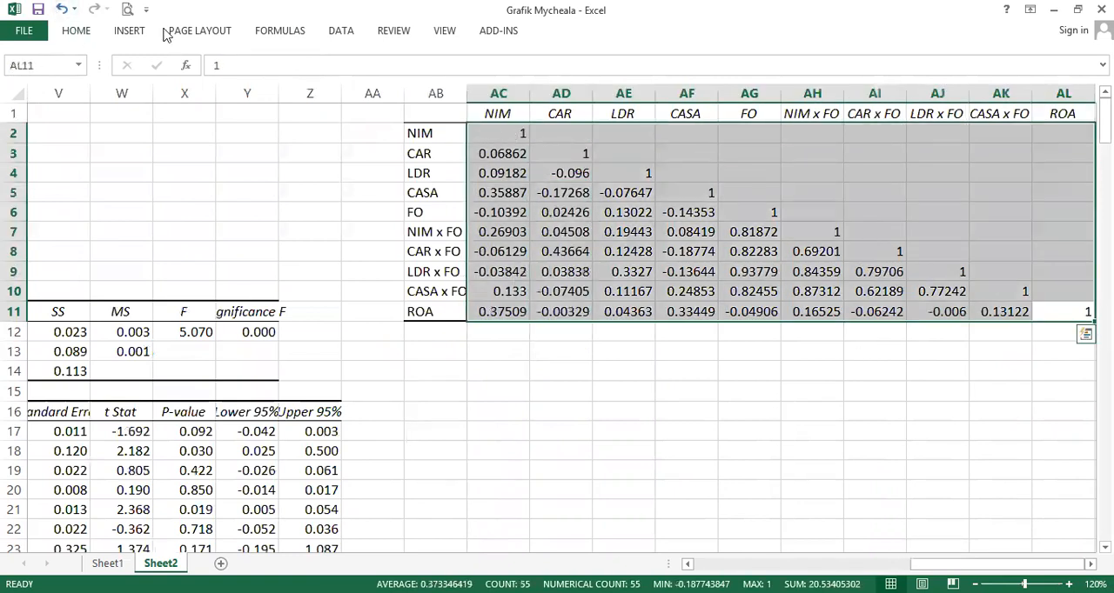
{"action": "left_click", "coordinate": [76, 30]}
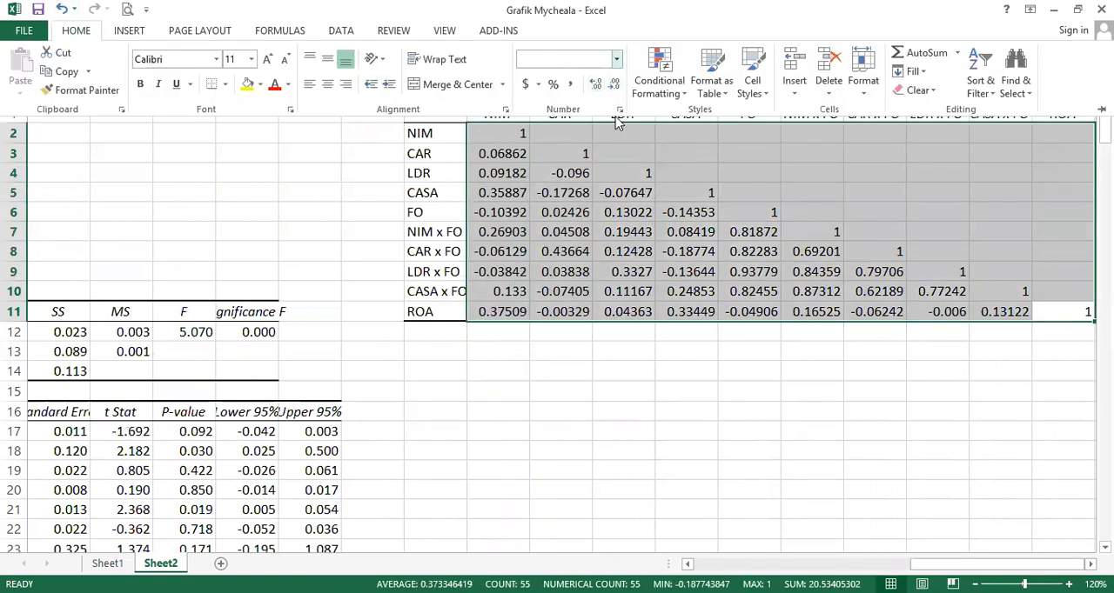
{"action": "left_click", "coordinate": [595, 84]}
{"action": "left_click", "coordinate": [595, 83]}
{"action": "left_click", "coordinate": [595, 84]}
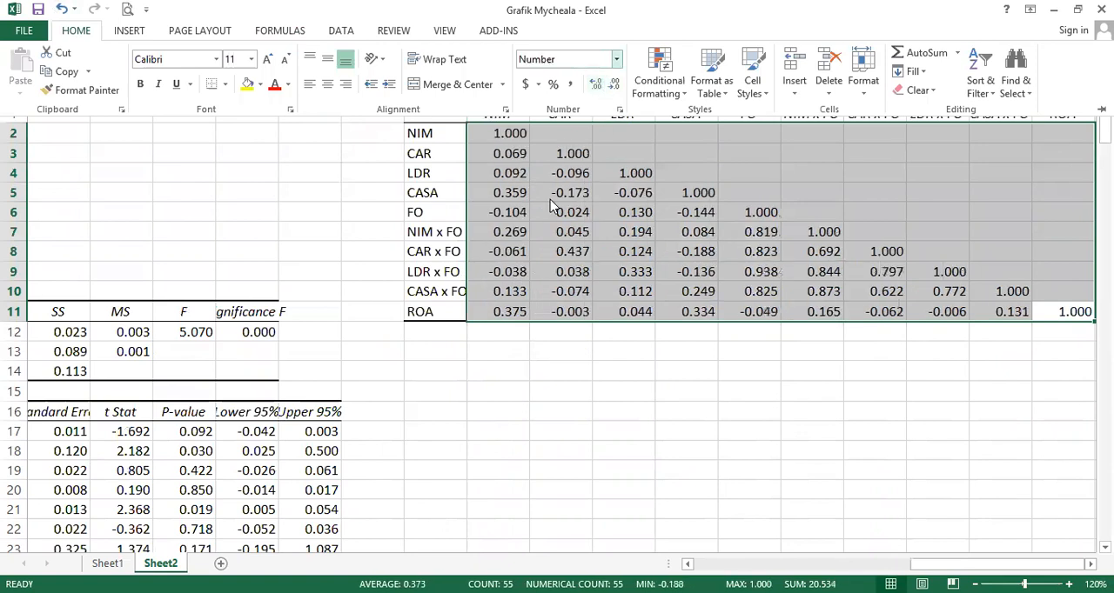
- Examine the ROA row of the correlation matrix against the other variables
{"action": "left_click", "coordinate": [550, 199]}
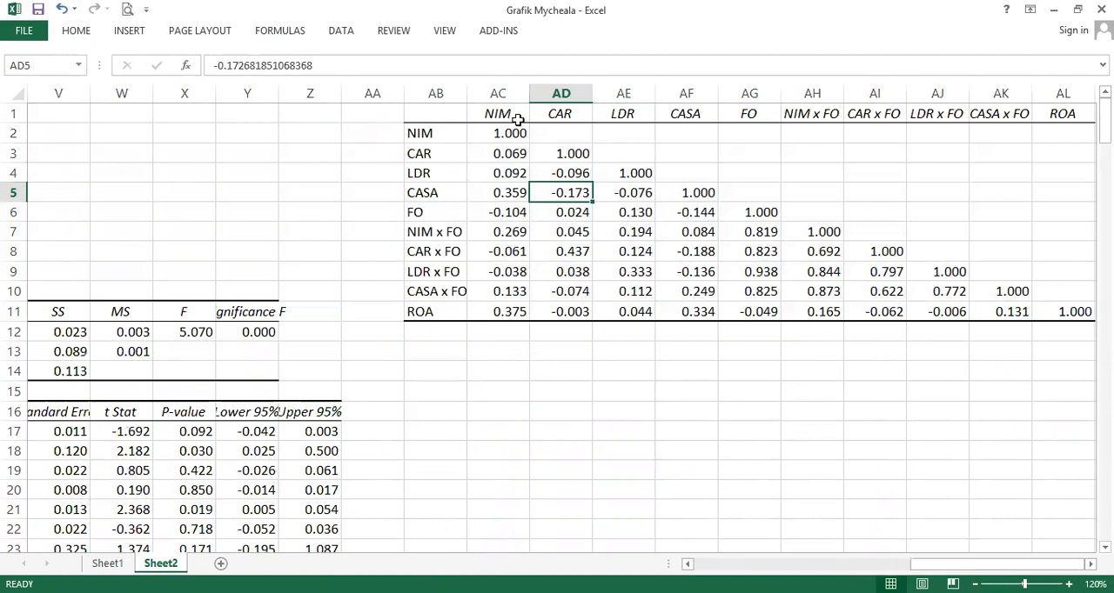
{"action": "left_click", "coordinate": [499, 311]}
{"action": "left_click_drag", "start_coordinate": [499, 312], "coordinate": [1068, 320]}
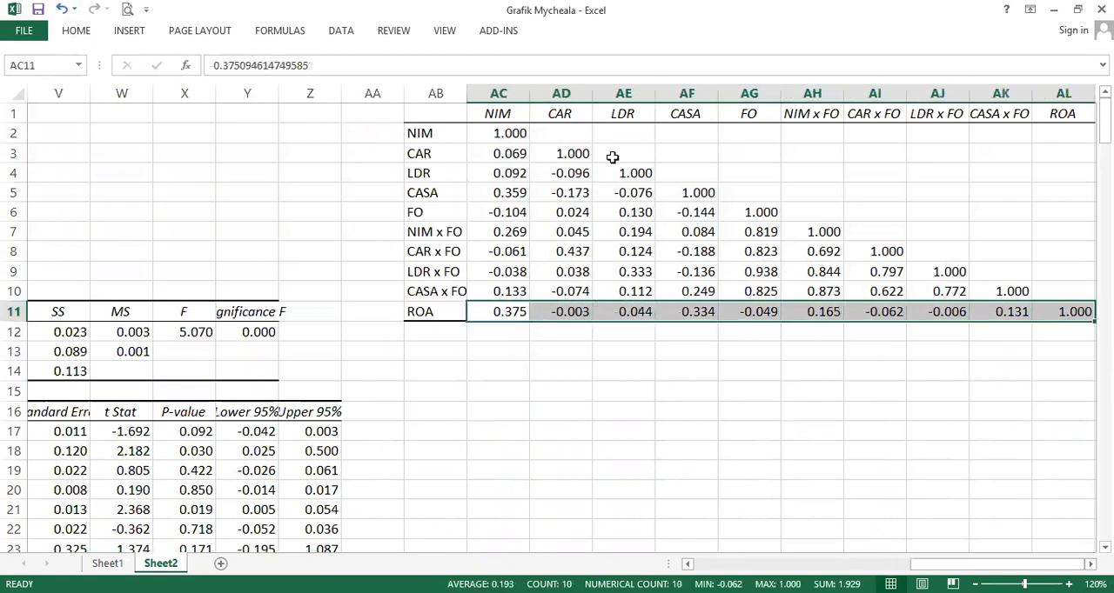
{"action": "left_click", "coordinate": [623, 315]}
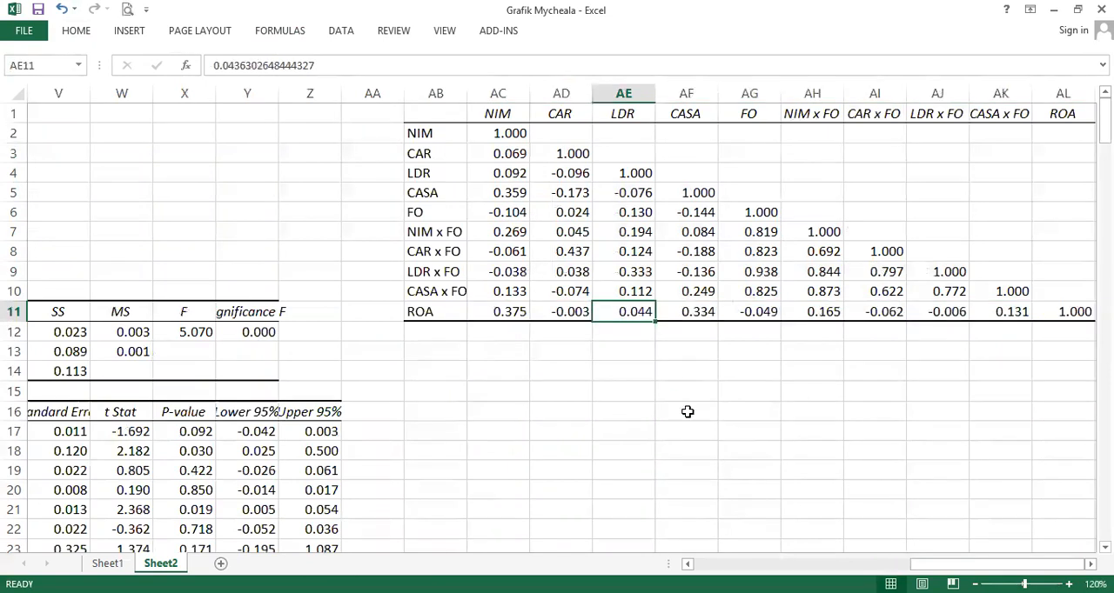
{"action": "scroll", "coordinate": [806, 534], "scroll_direction": "left", "scroll_amount": 4}
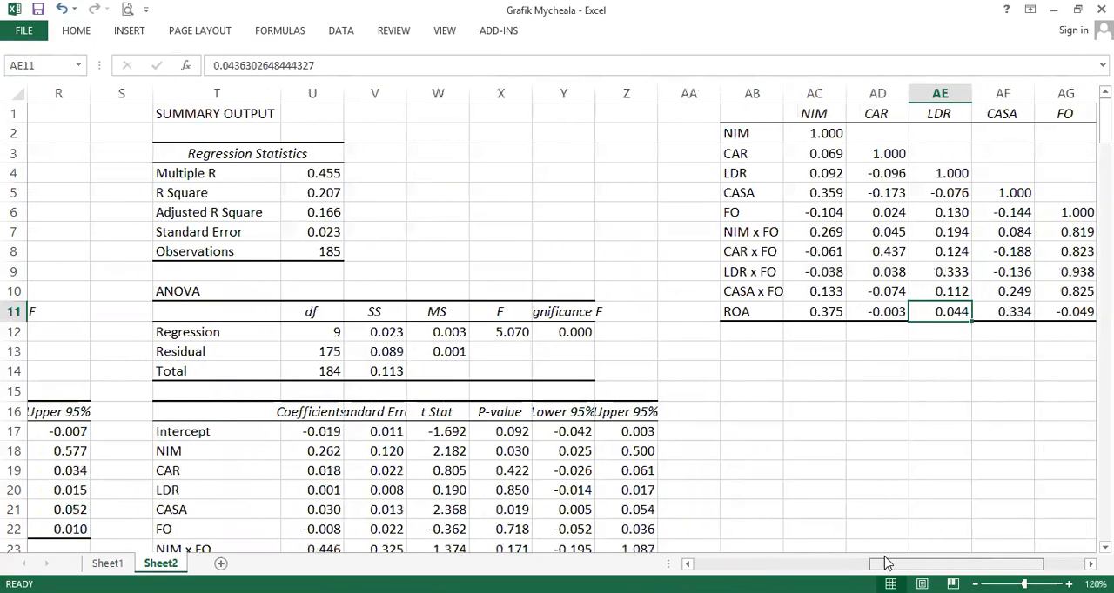
{"action": "scroll", "coordinate": [806, 535], "scroll_direction": "down", "scroll_amount": 1}
{"action": "scroll", "coordinate": [806, 534], "scroll_direction": "up", "scroll_amount": 1}
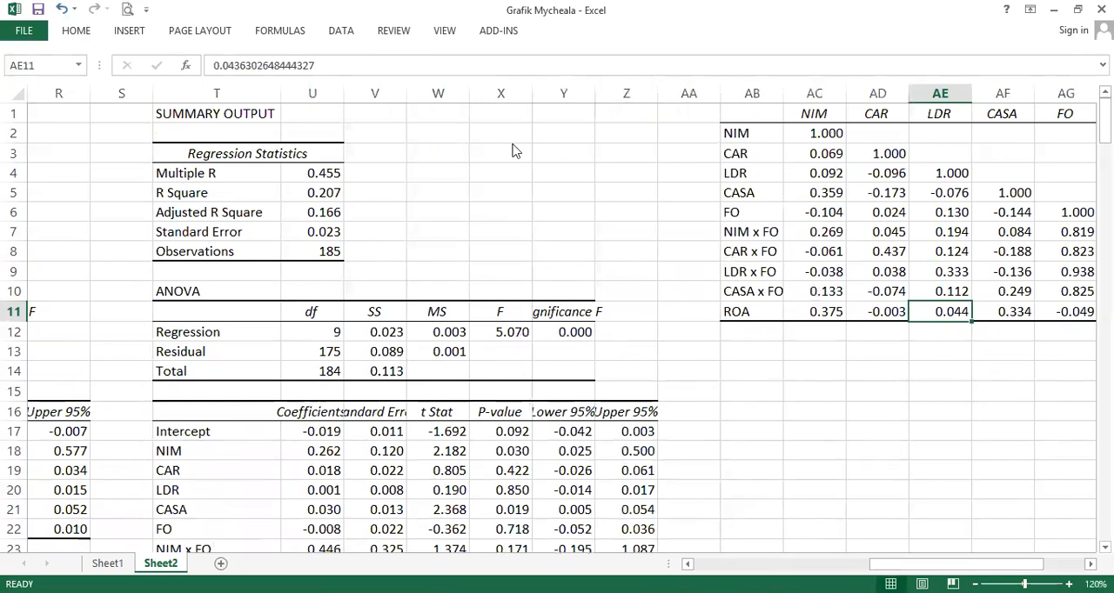
- Select ROA's correlations with NIM, CAR and FO alongside their moderated regression coefficients for comparison
{"action": "left_click", "coordinate": [833, 310]}
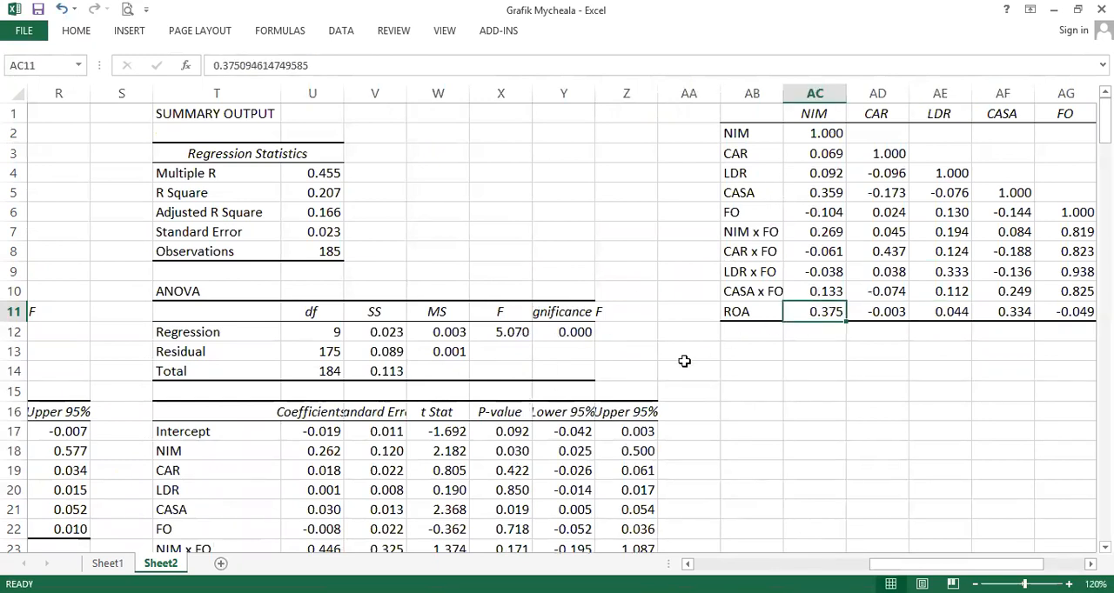
{"action": "left_click", "coordinate": [333, 450], "text": "ctrl"}
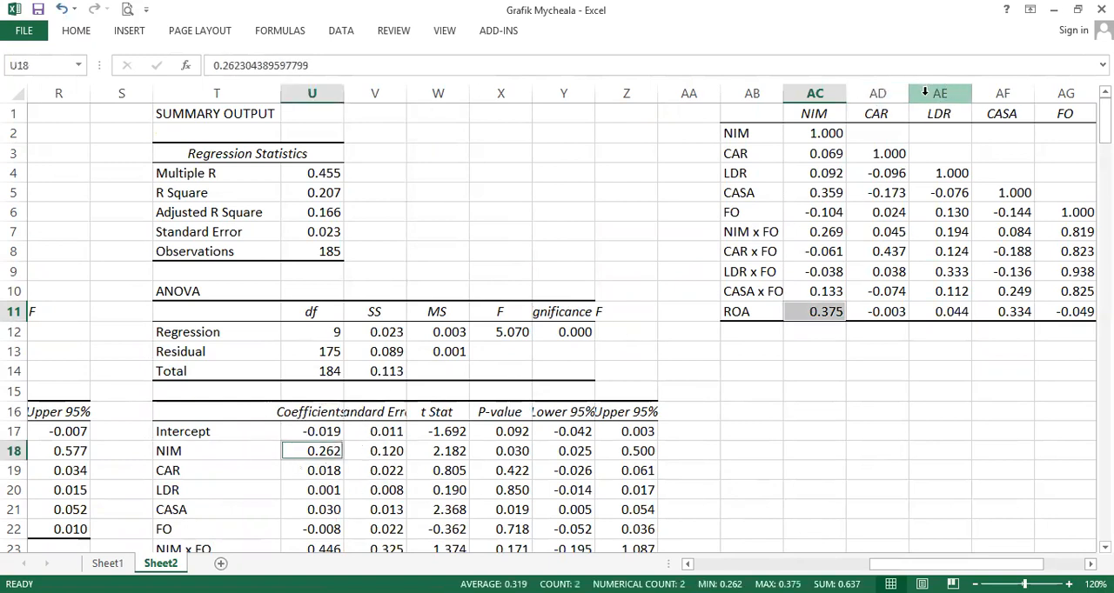
{"action": "left_click", "coordinate": [872, 313], "text": "ctrl"}
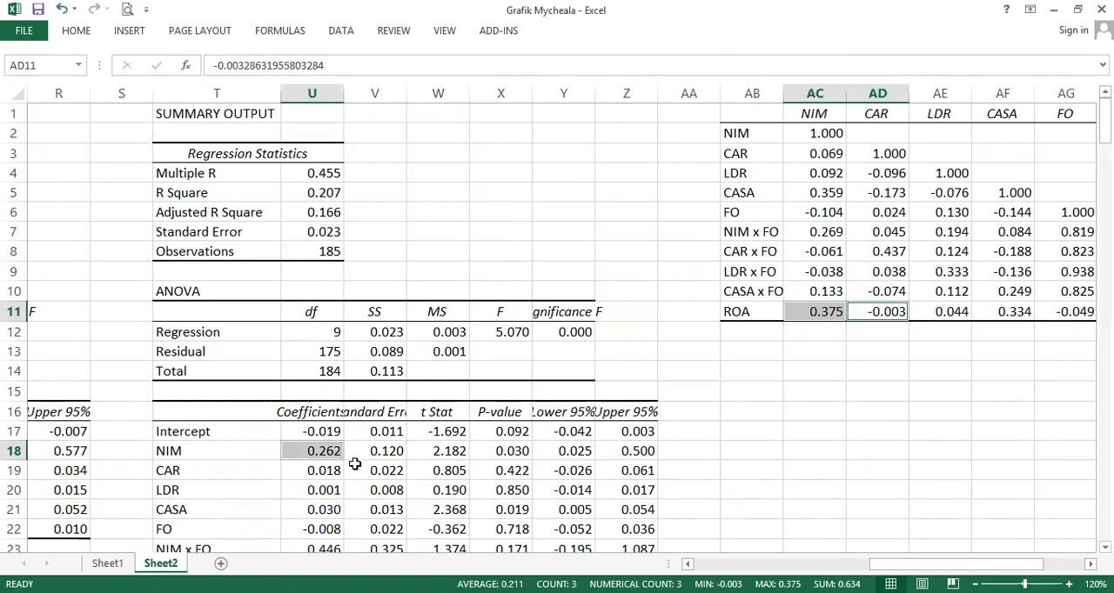
{"action": "left_click", "coordinate": [328, 470], "text": "ctrl"}
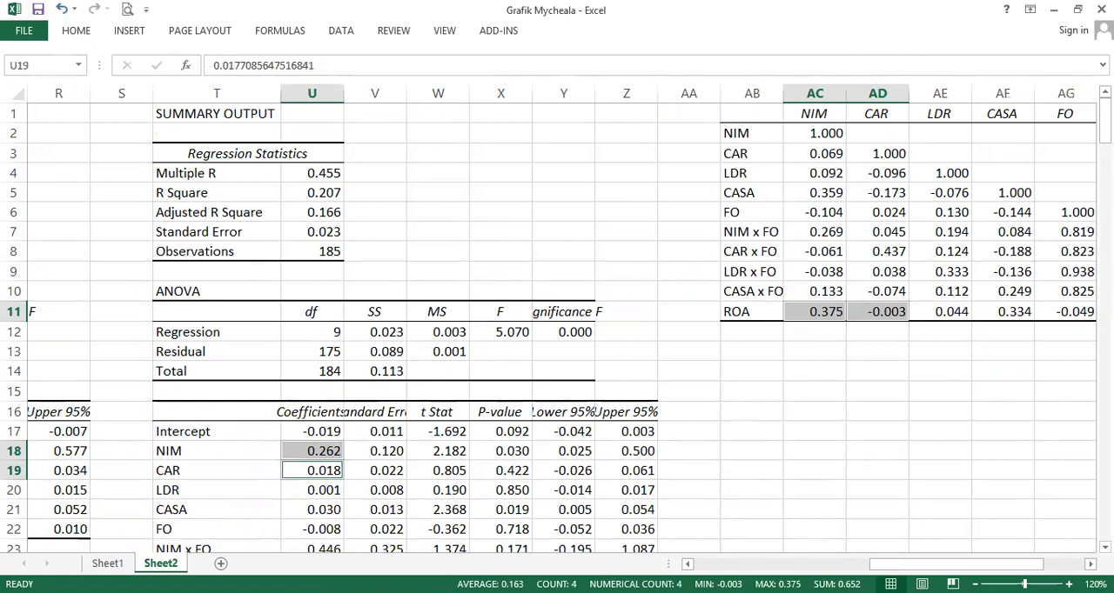
{"action": "left_click", "coordinate": [1084, 308], "text": "ctrl"}
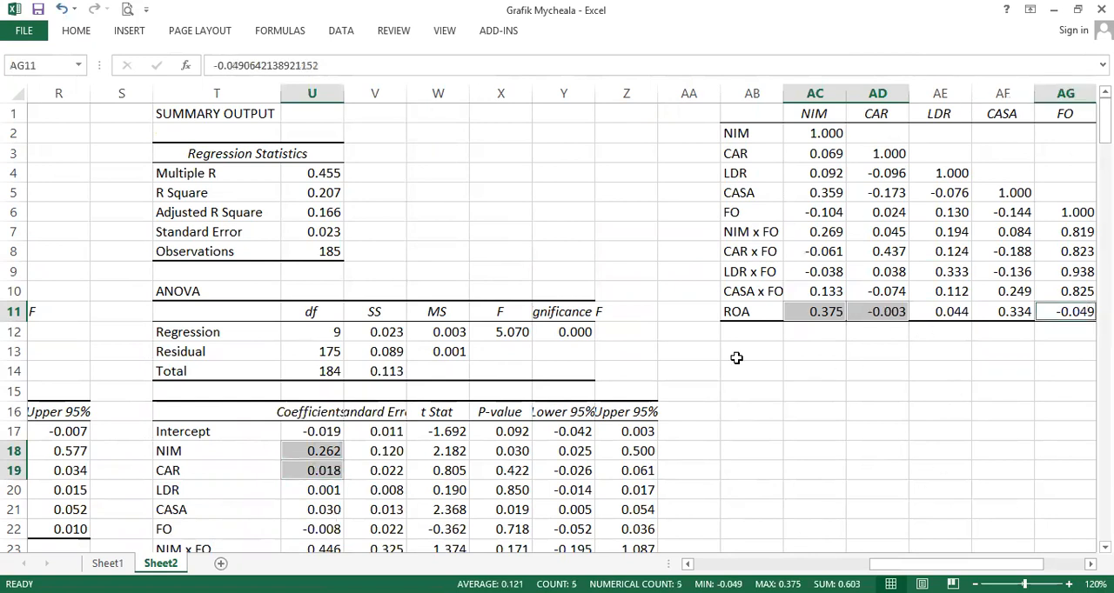
{"action": "left_click", "coordinate": [319, 530], "text": "ctrl"}
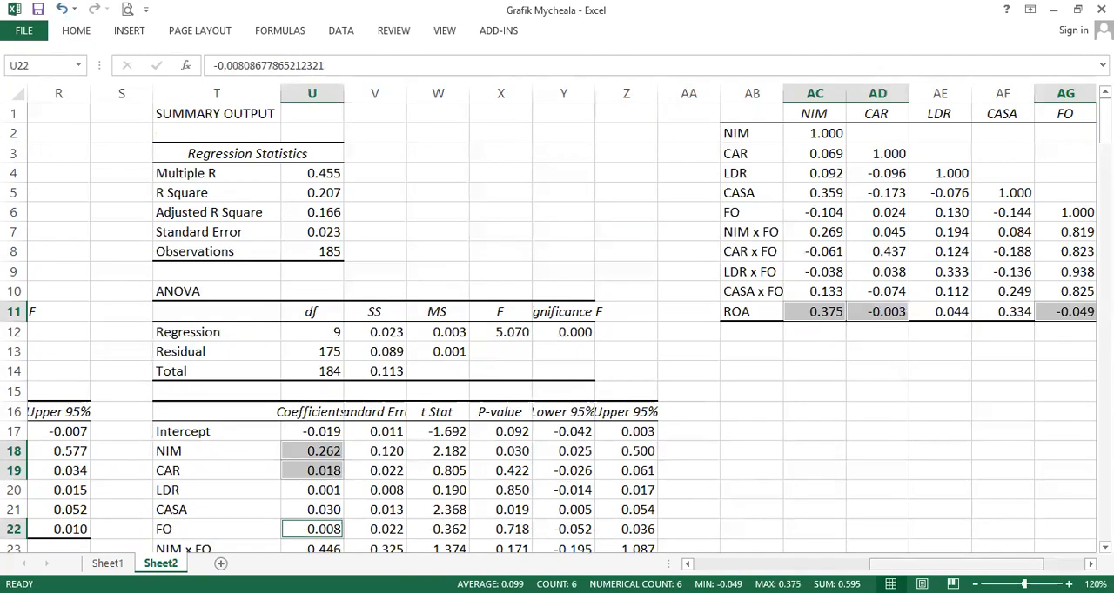
- Compare ROA's correlations with CAR x FO and LDR x FO against their interaction coefficients
{"action": "scroll", "coordinate": [542, 473], "scroll_direction": "right", "scroll_amount": 4}
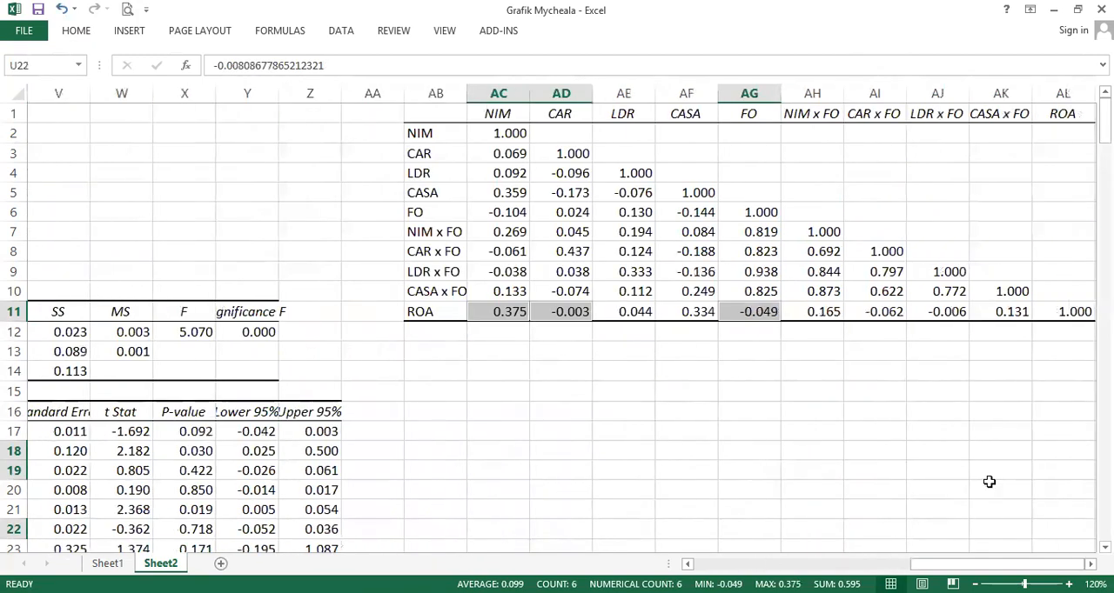
{"action": "left_click", "coordinate": [947, 311]}
{"action": "key", "text": "shift+Left"}
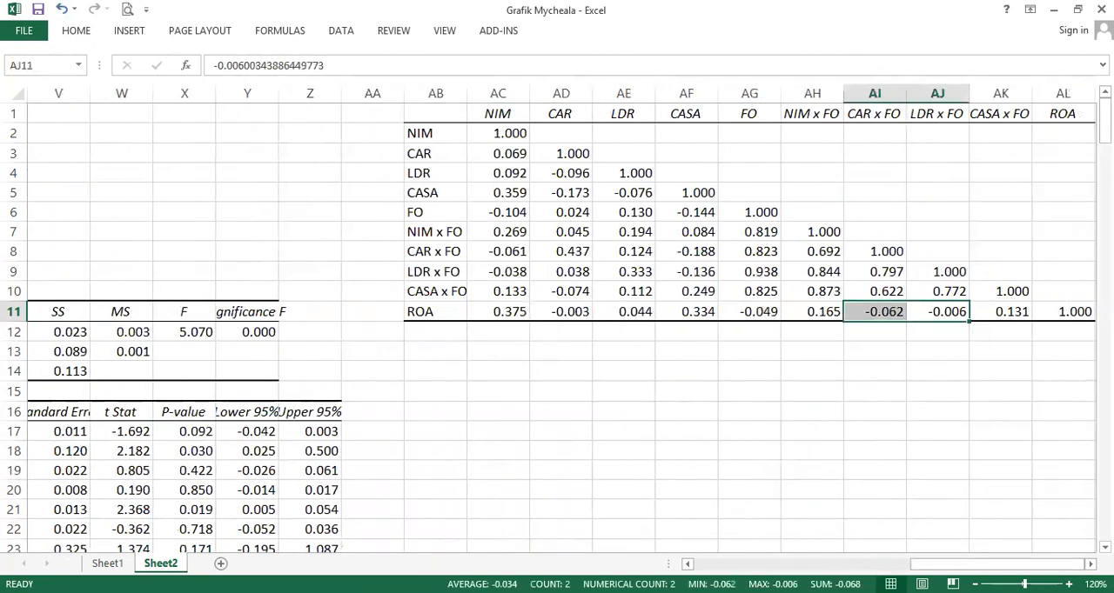
{"action": "scroll", "coordinate": [553, 466], "scroll_direction": "left", "scroll_amount": 8}
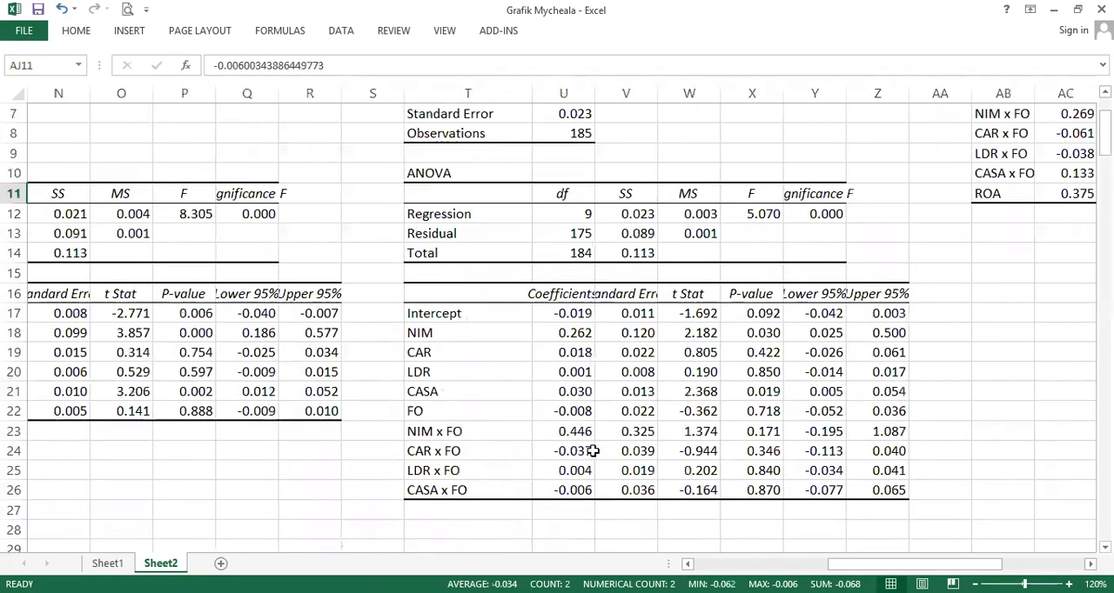
{"action": "left_click_drag", "start_coordinate": [574, 451], "coordinate": [574, 470]}
{"action": "left_click", "coordinate": [576, 470]}
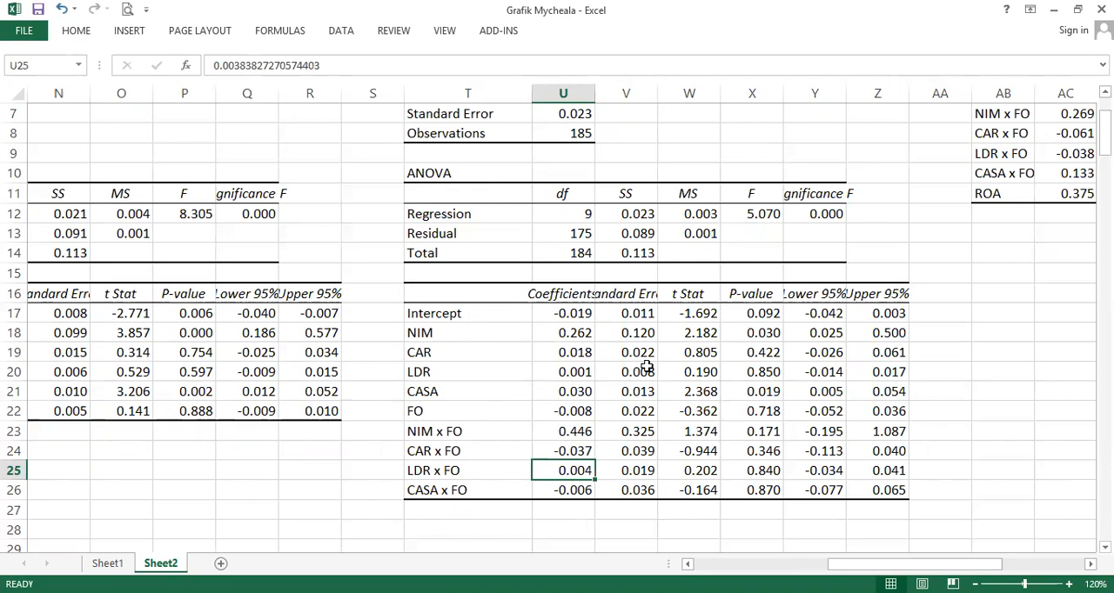
- Review the moderated regression's Multiple R and R Square values
{"action": "mouse_move", "coordinate": [914, 563]}
{"action": "left_mouse_down"}
{"action": "mouse_move", "coordinate": [998, 564]}
{"action": "mouse_move", "coordinate": [932, 564]}
{"action": "left_mouse_up"}
{"action": "scroll", "coordinate": [626, 433], "scroll_direction": "up", "scroll_amount": 1}
{"action": "scroll", "coordinate": [627, 432], "scroll_direction": "up", "scroll_amount": 1}
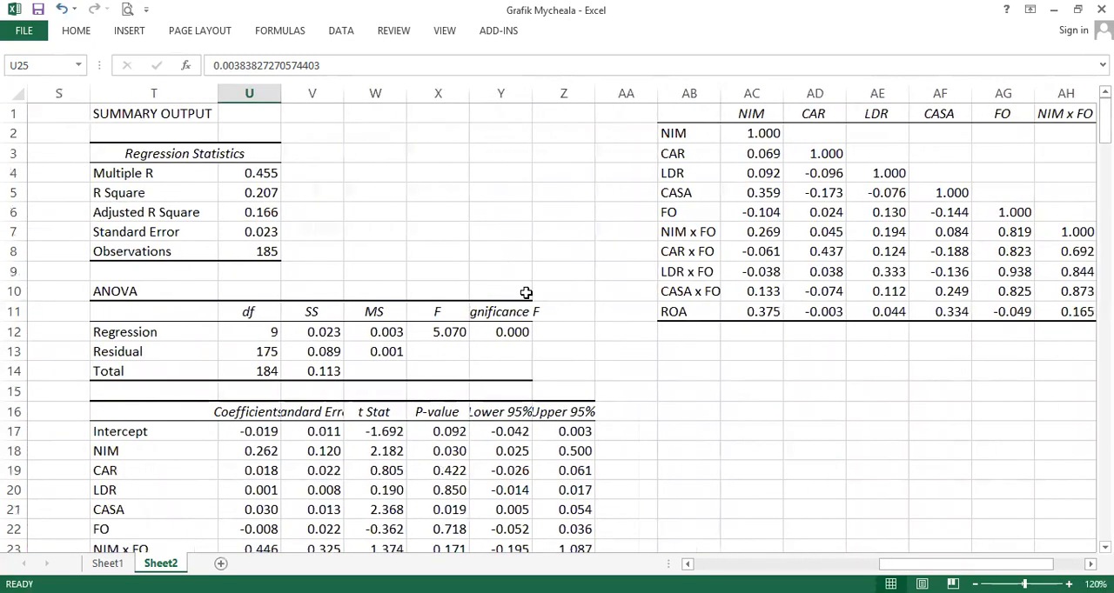
{"action": "left_click", "coordinate": [259, 186]}
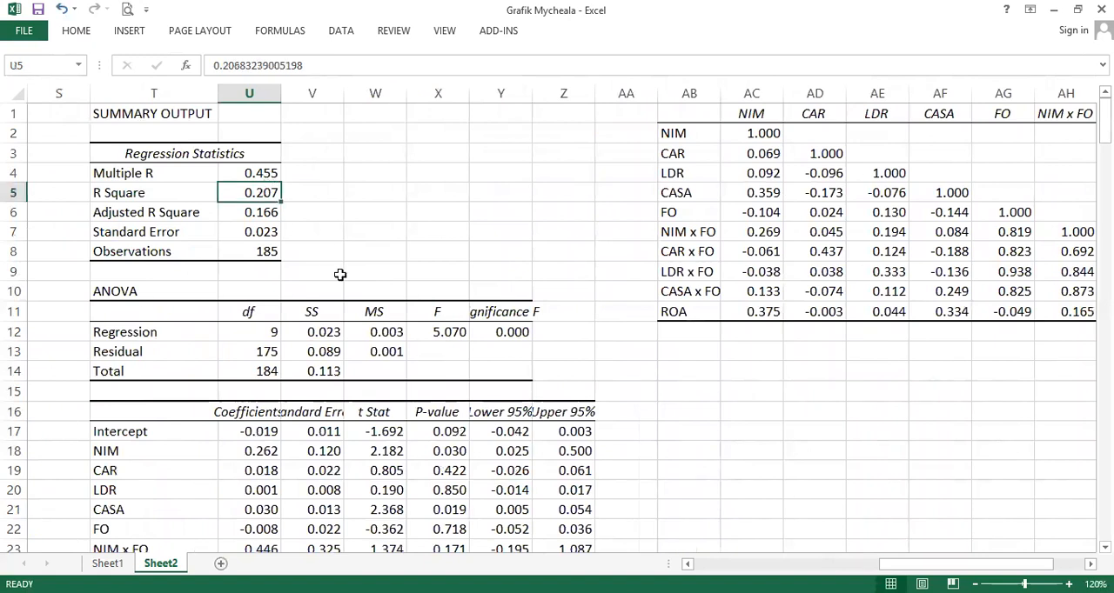
{"action": "left_click", "coordinate": [235, 177]}
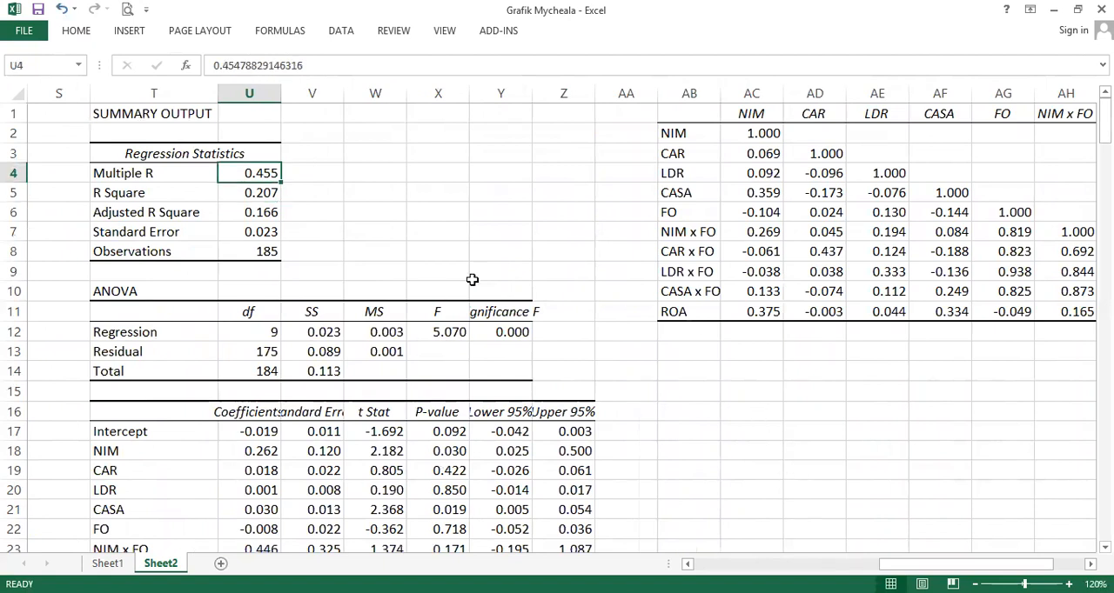
- Select ROA's entire correlation row in the matrix for review
{"action": "left_click", "coordinate": [763, 312]}
{"action": "left_click_drag", "start_coordinate": [763, 312], "coordinate": [818, 309]}
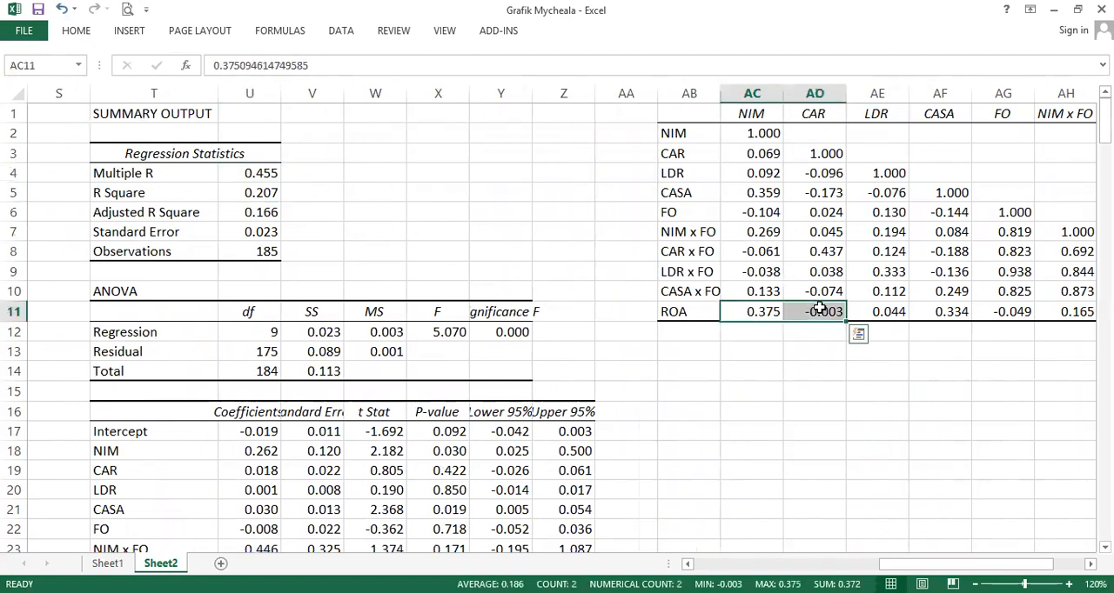
{"action": "key", "text": "shift+Right"}
{"action": "key", "text": "ctrl+shift+Right"}
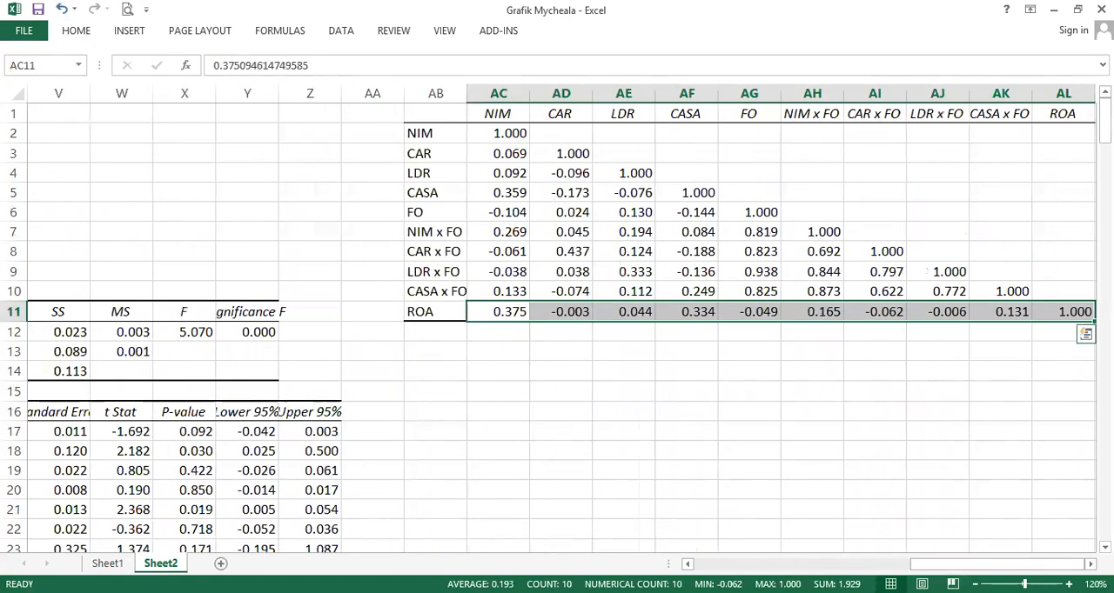
{"action": "left_click_drag", "start_coordinate": [911, 567], "coordinate": [859, 567]}
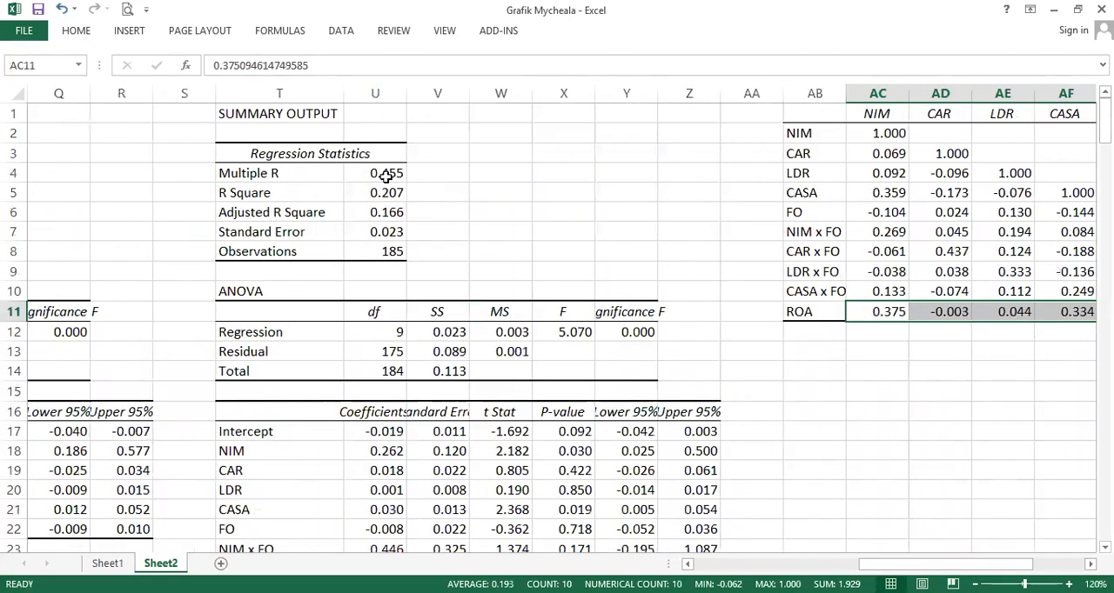
{"action": "left_click_drag", "start_coordinate": [1000, 564], "coordinate": [1075, 566]}
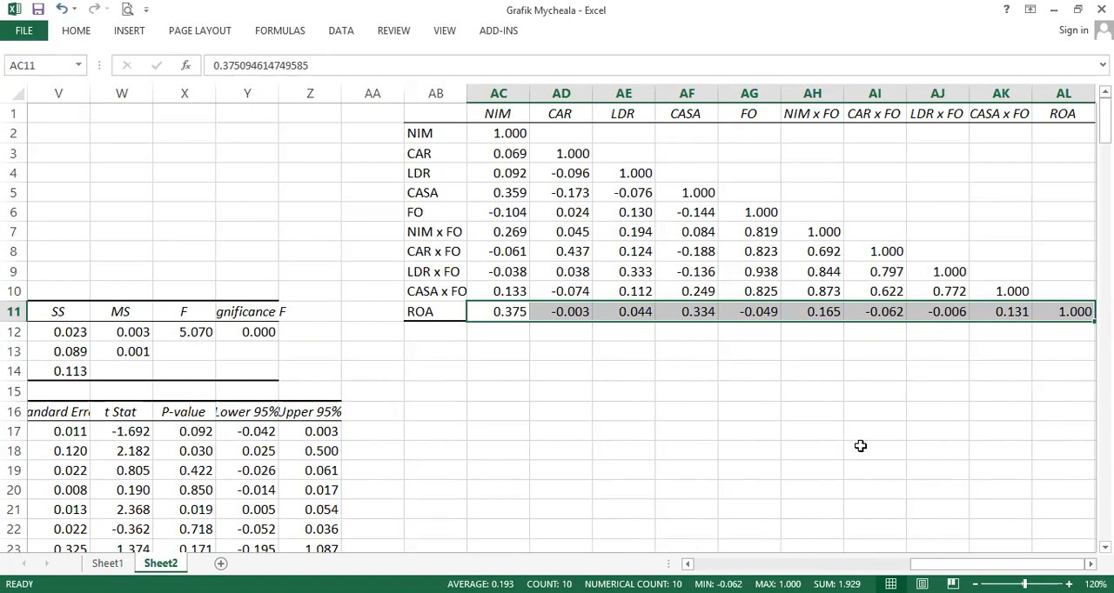
{"action": "left_click", "coordinate": [341, 32]}
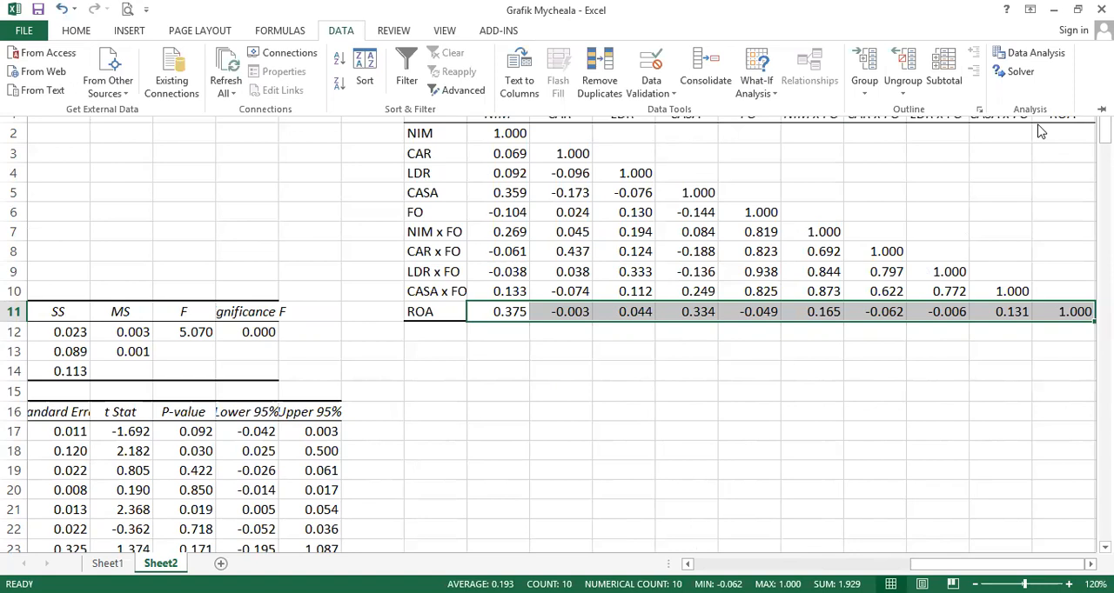
{"action": "left_click", "coordinate": [1032, 53]}
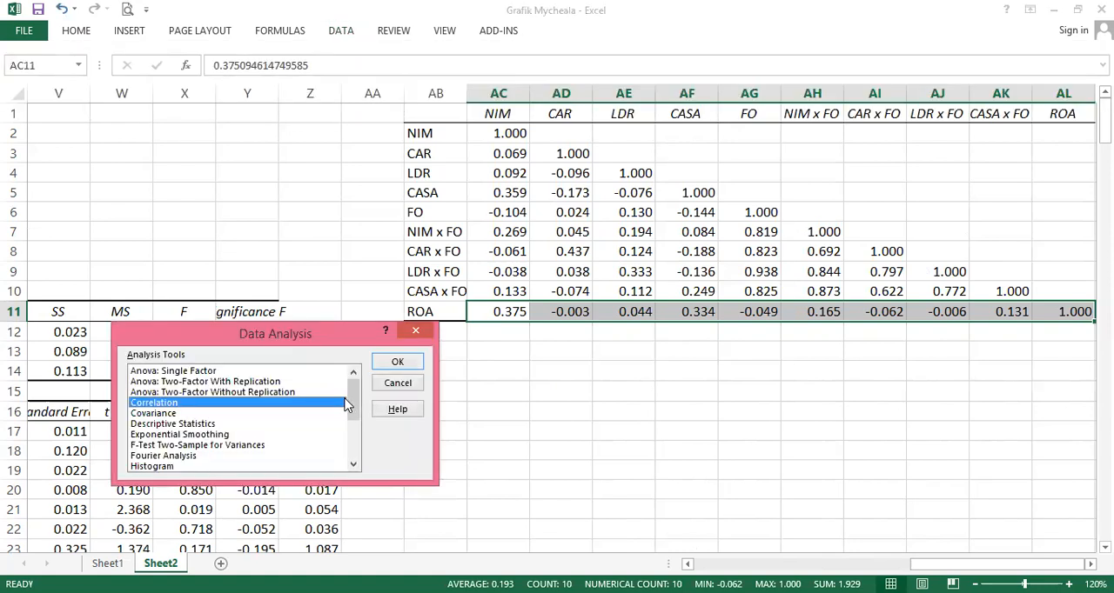
{"action": "left_click", "coordinate": [392, 387]}
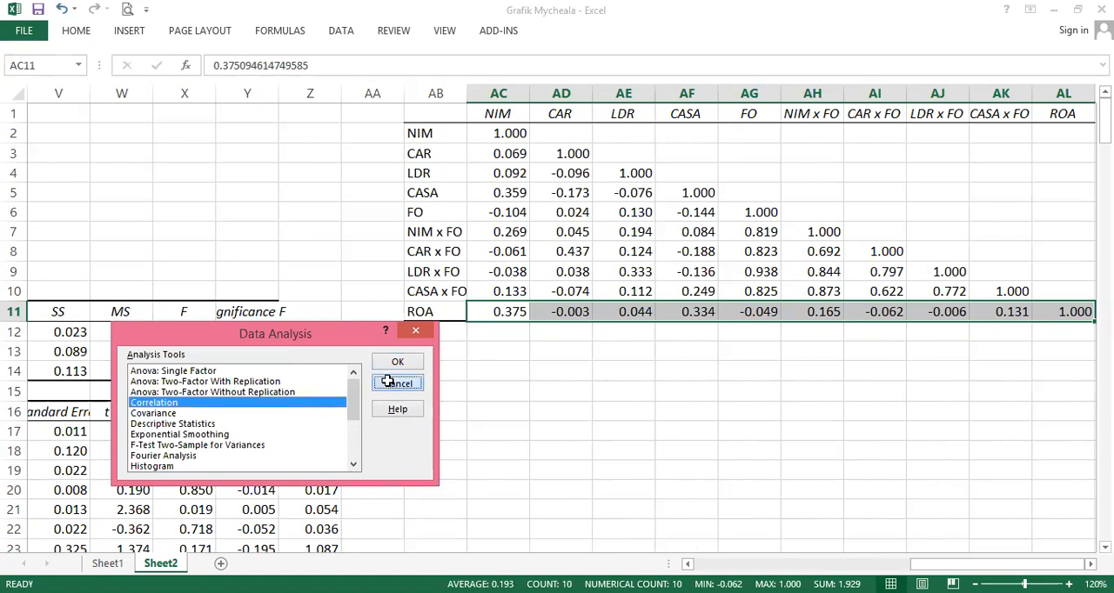
- Review the moderated regression's coefficient table, including the four FO interaction terms
{"action": "left_click", "coordinate": [185, 472]}
{"action": "key", "text": "ctrl+Left"}
{"action": "key", "text": "Right"}
{"action": "key", "text": "Left"}
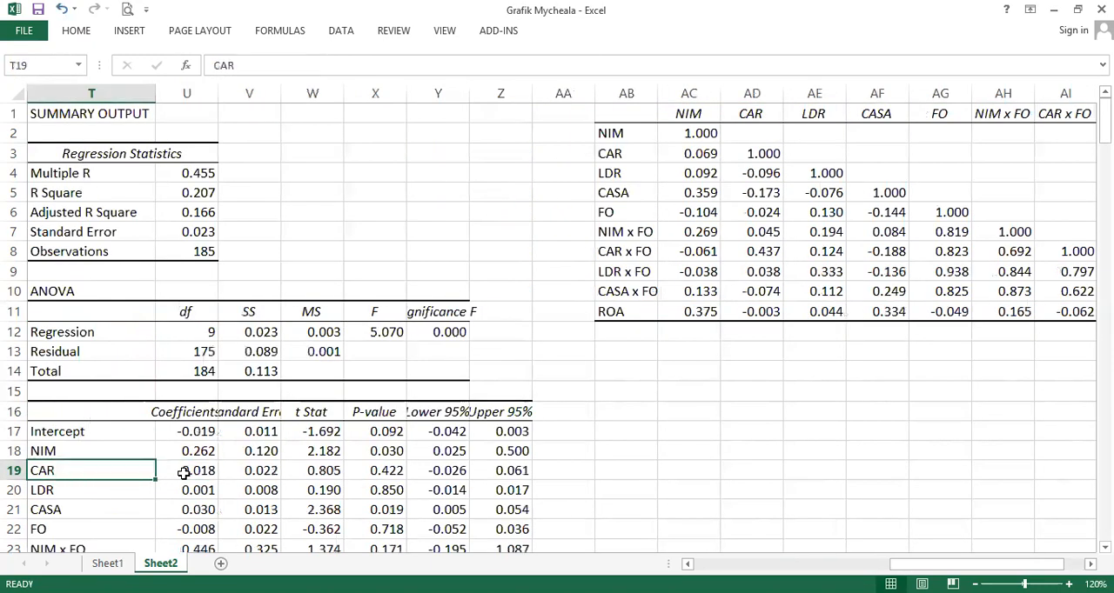
{"action": "key", "text": "ctrl+Left"}
{"action": "key", "text": "ctrl+Right"}
{"action": "key", "text": "Right"}
{"action": "key", "text": "ctrl+Down"}
{"action": "key", "text": "Down"}
{"action": "key", "text": "Down"}
{"action": "key", "text": "Down"}
{"action": "key", "text": "Up"}
{"action": "key", "text": "Up"}
{"action": "scroll", "coordinate": [708, 397], "scroll_direction": "up", "scroll_amount": 3}
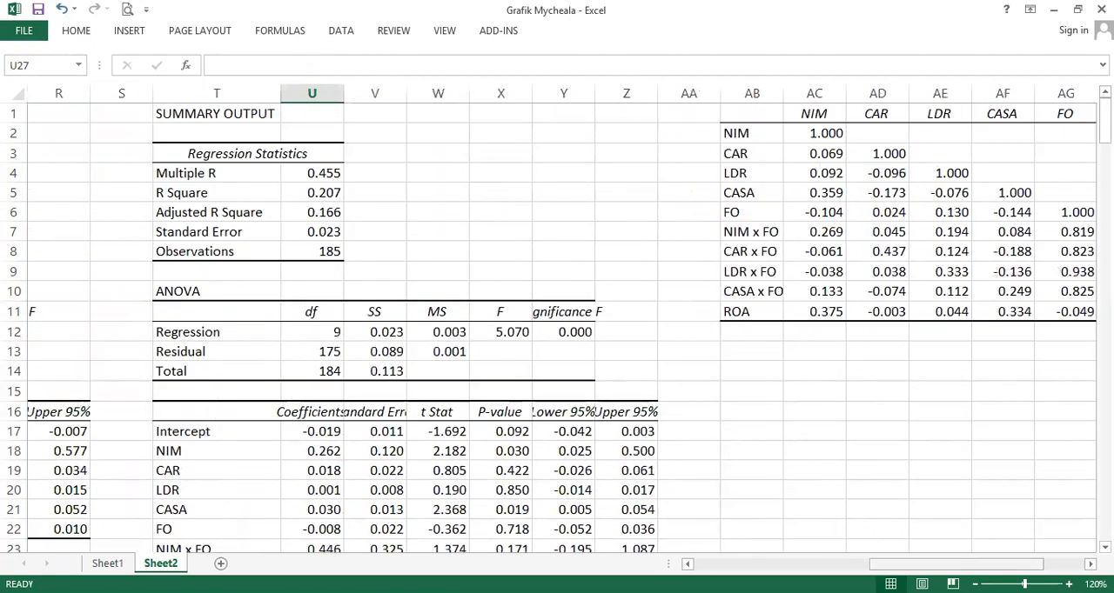
{"action": "scroll", "coordinate": [257, 368], "scroll_direction": "down", "scroll_amount": 4}
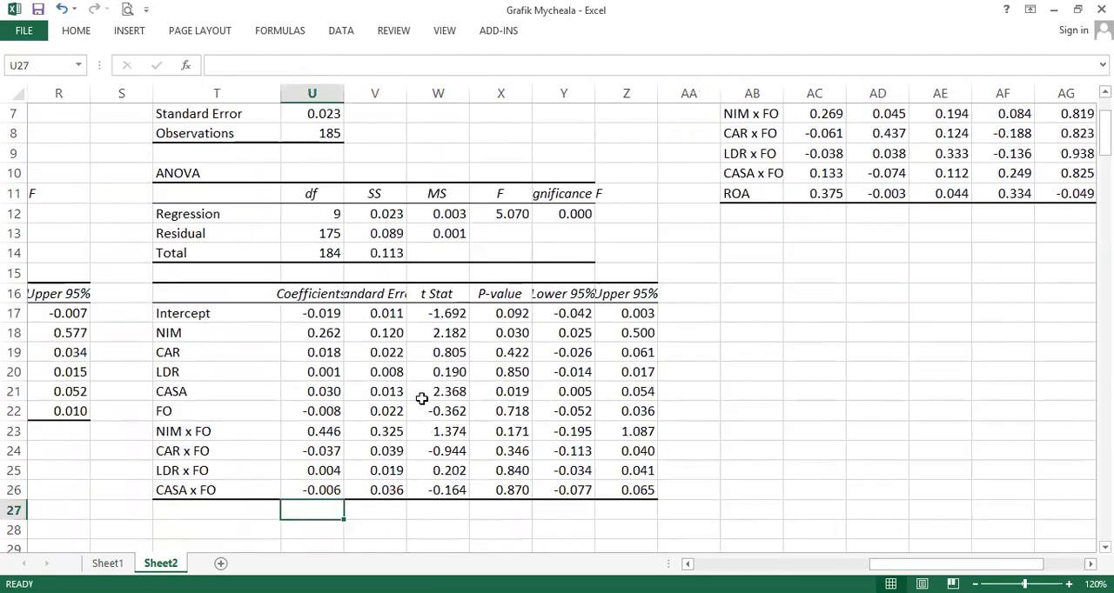
{"action": "left_click", "coordinate": [223, 405]}
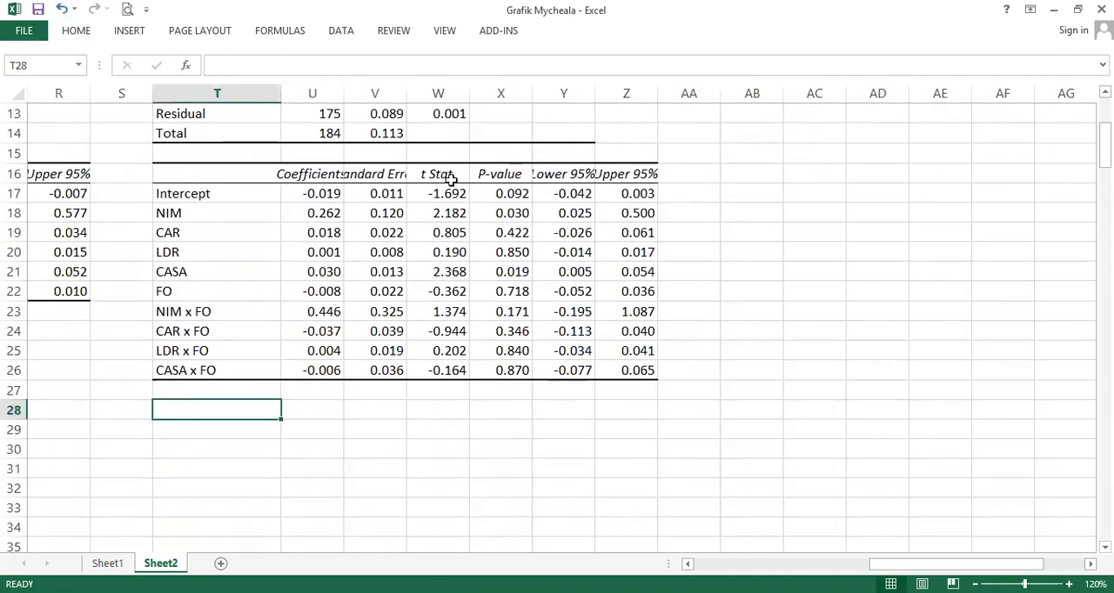
{"action": "scroll", "coordinate": [447, 188], "scroll_direction": "up", "scroll_amount": 4}
- Insert blank columns in front of the correlation matrix to make room for new output
{"action": "left_click", "coordinate": [750, 87]}
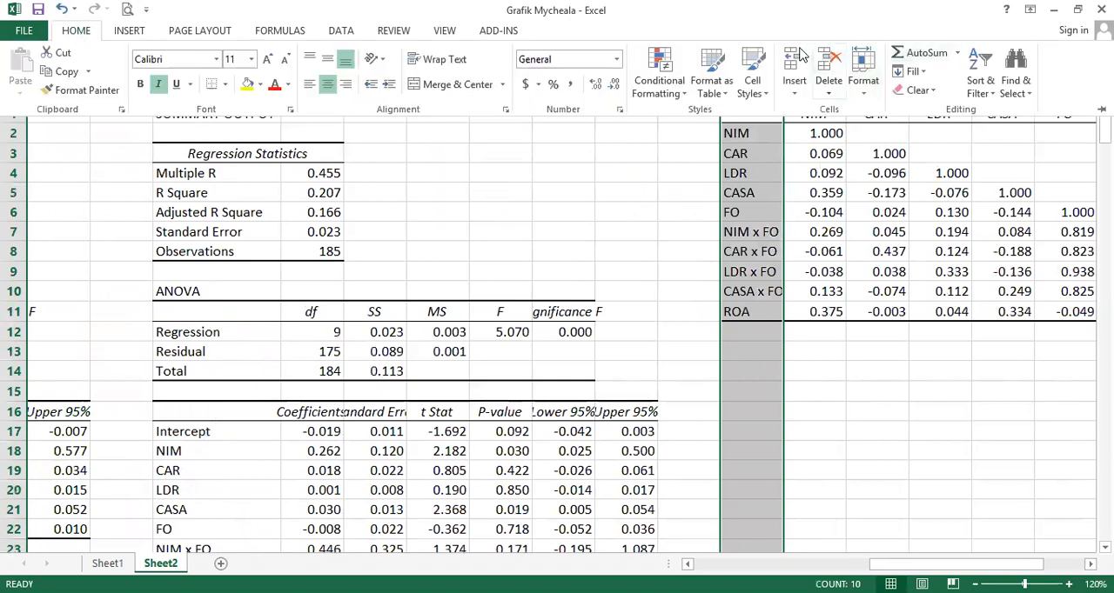
{"action": "left_click", "coordinate": [798, 54]}
{"action": "left_click", "coordinate": [798, 53]}
{"action": "left_click", "coordinate": [797, 54]}
{"action": "left_click", "coordinate": [798, 54]}
{"action": "left_click", "coordinate": [798, 54]}
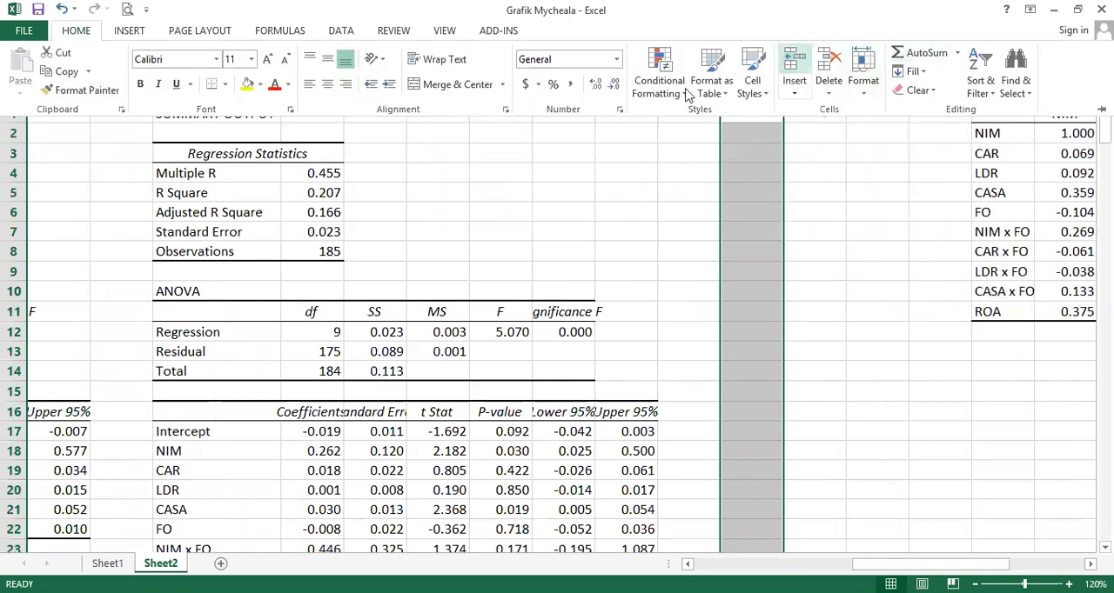
{"action": "left_click", "coordinate": [205, 181]}
- Rerun the moderated Regression with output at V1, adding Residuals and Standardized Residuals, and overwrite the existing range
{"action": "left_click", "coordinate": [347, 29]}
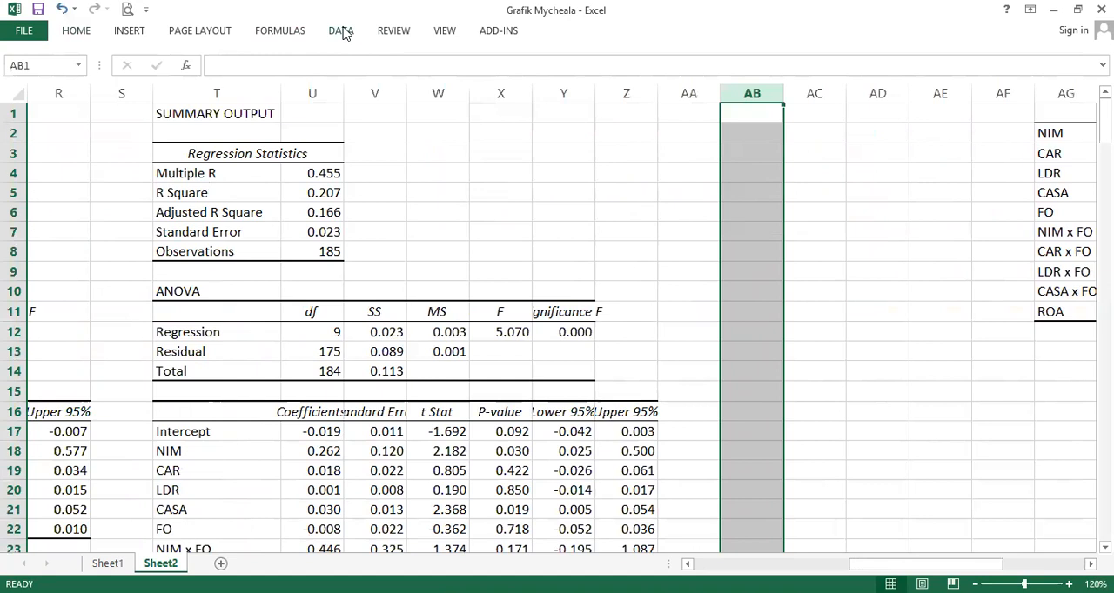
{"action": "left_click", "coordinate": [1050, 61]}
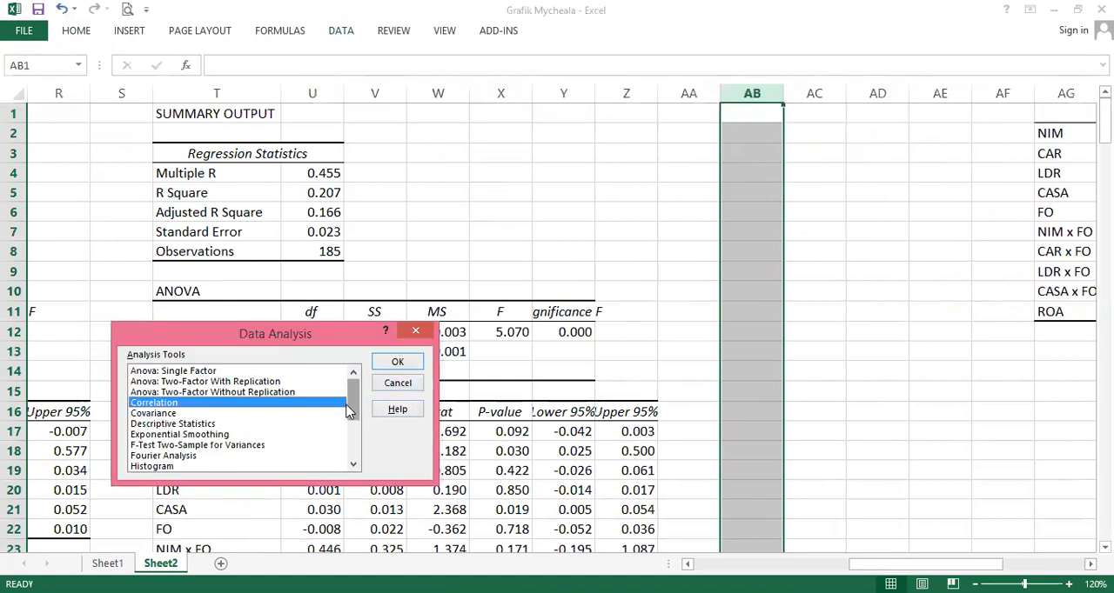
{"action": "scroll", "coordinate": [213, 448], "scroll_direction": "down", "scroll_amount": 3}
{"action": "left_click", "coordinate": [183, 414]}
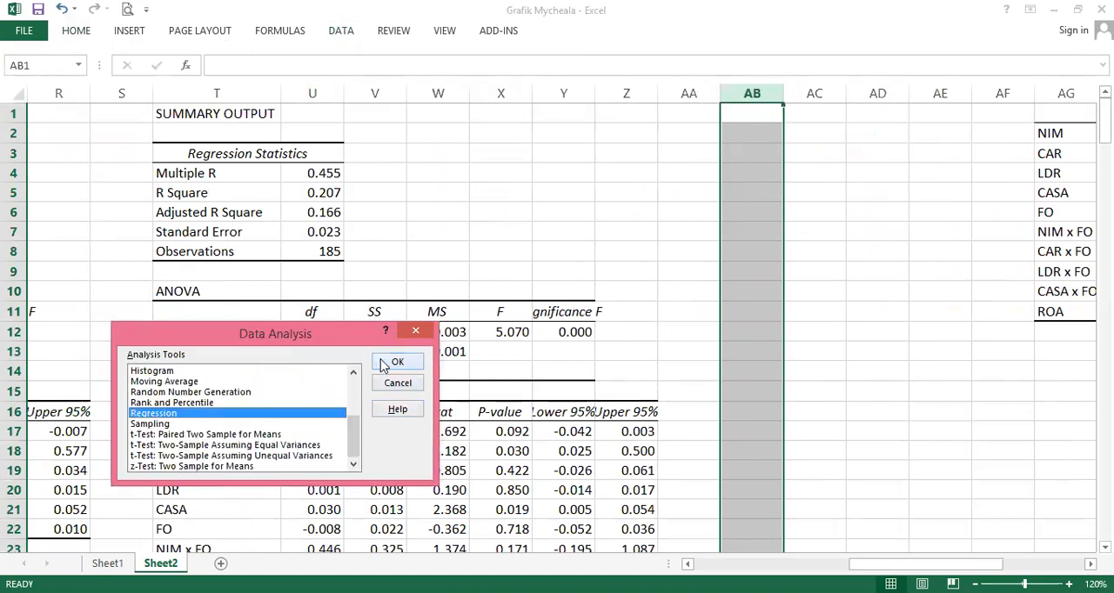
{"action": "left_click", "coordinate": [396, 361]}
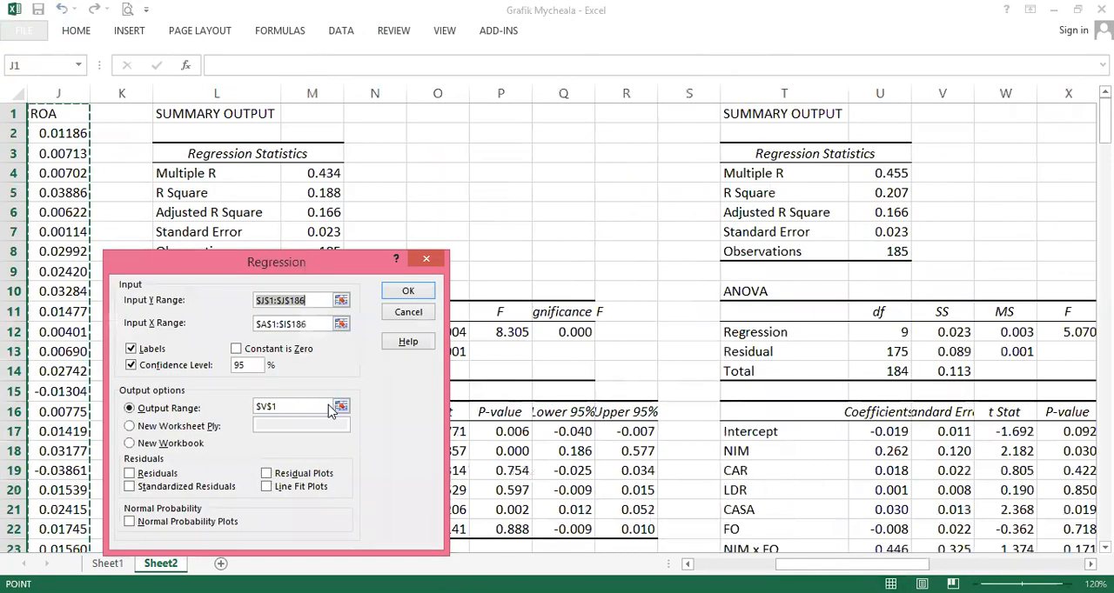
{"action": "left_click", "coordinate": [169, 475]}
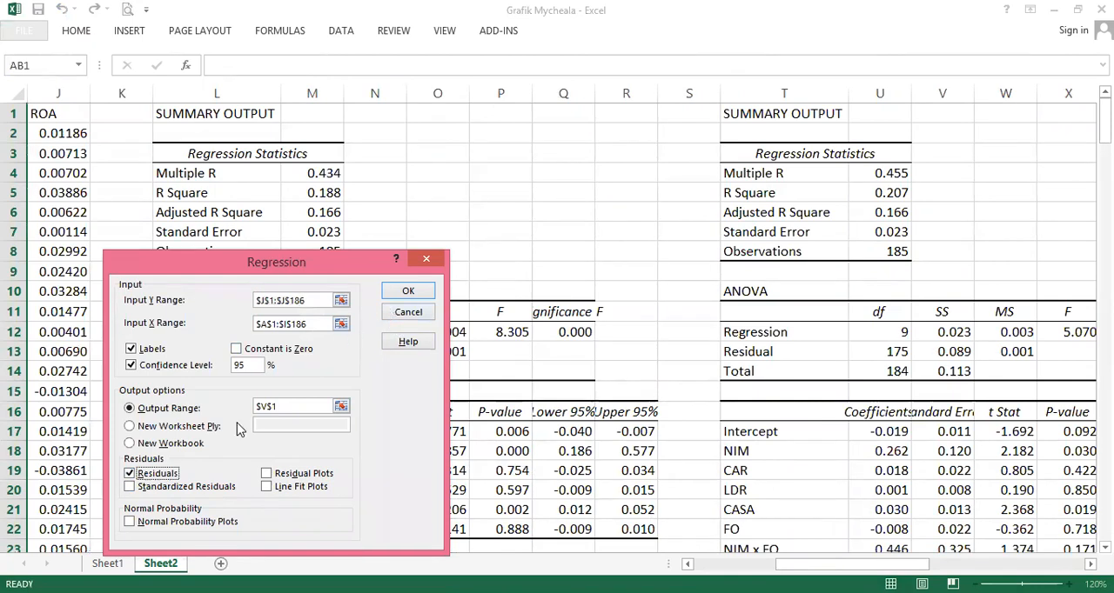
{"action": "left_click", "coordinate": [204, 492]}
{"action": "left_click", "coordinate": [408, 292]}
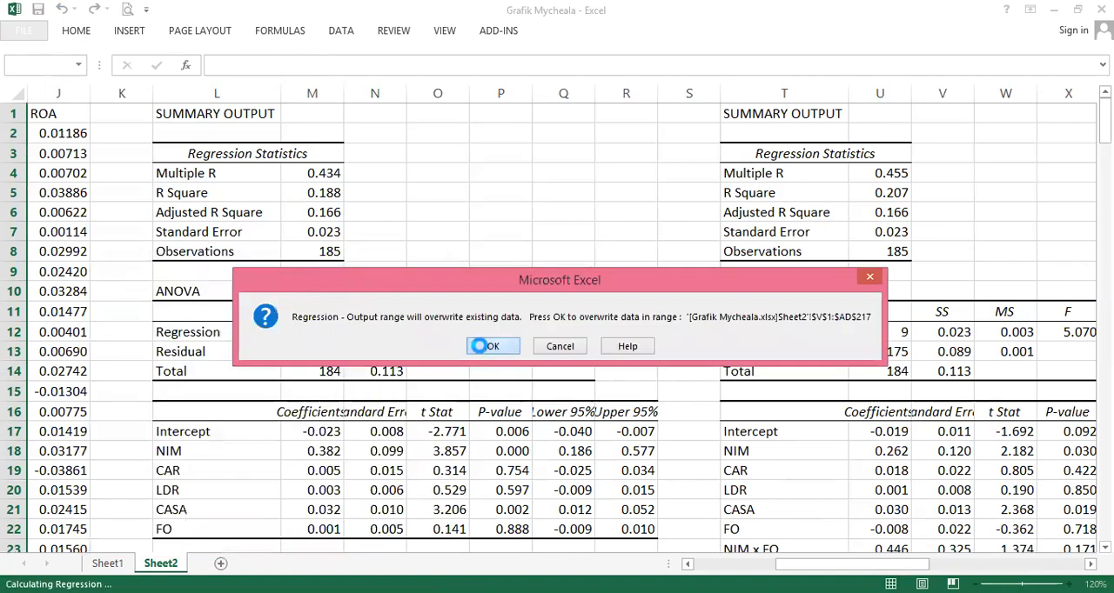
{"action": "left_click", "coordinate": [483, 346]}
- Delete the old moderated regression output columns T and U
{"action": "mouse_move", "coordinate": [850, 563]}
{"action": "left_mouse_down"}
{"action": "mouse_move", "coordinate": [932, 564]}
{"action": "mouse_move", "coordinate": [870, 564]}
{"action": "left_mouse_up"}
{"action": "left_click", "coordinate": [716, 93]}
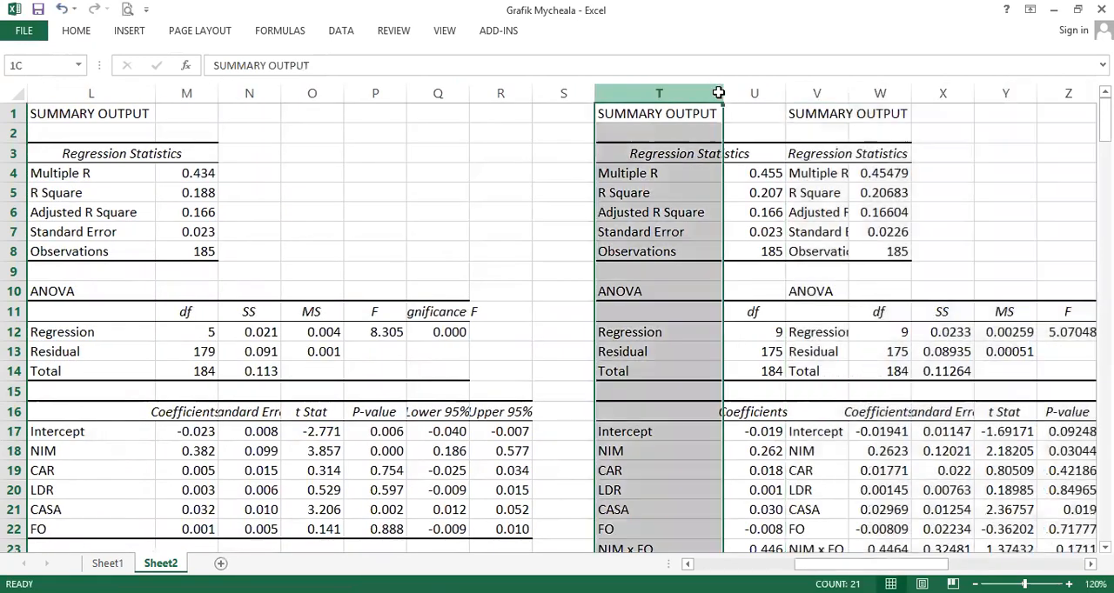
{"action": "left_click", "coordinate": [731, 97], "text": "shift"}
{"action": "right_click", "coordinate": [732, 97]}
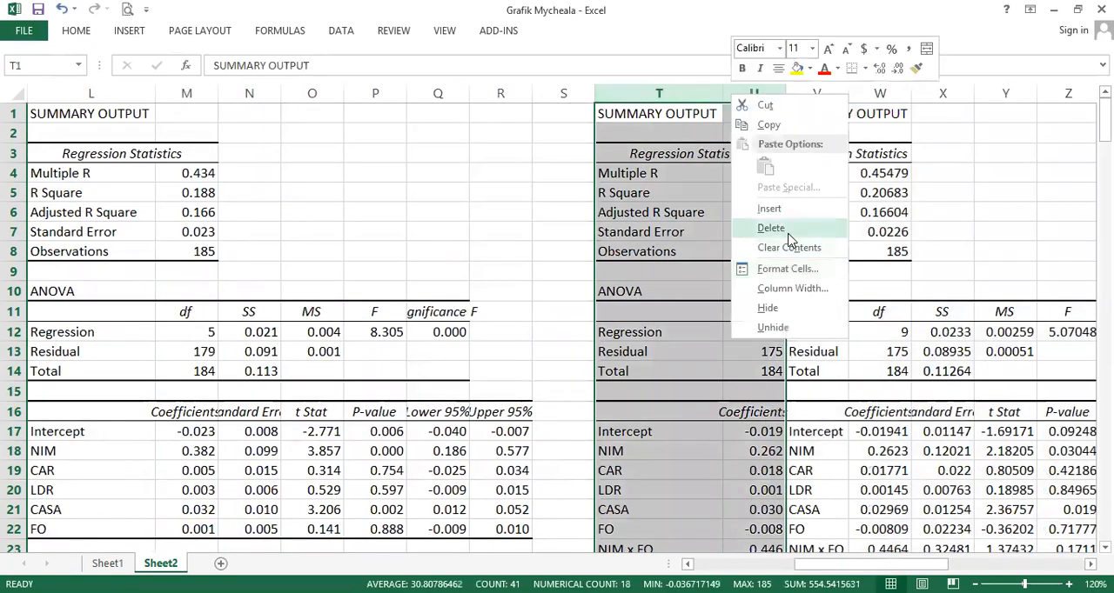
{"action": "left_click", "coordinate": [771, 228]}
- Format the new regression statistics, ANOVA and coefficient values to three decimal places
{"action": "left_click_drag", "start_coordinate": [693, 173], "coordinate": [696, 228]}
{"action": "left_click_drag", "start_coordinate": [753, 334], "coordinate": [941, 373]}
{"action": "left_click_drag", "start_coordinate": [706, 438], "coordinate": [1091, 547]}
{"action": "left_click", "coordinate": [76, 30]}
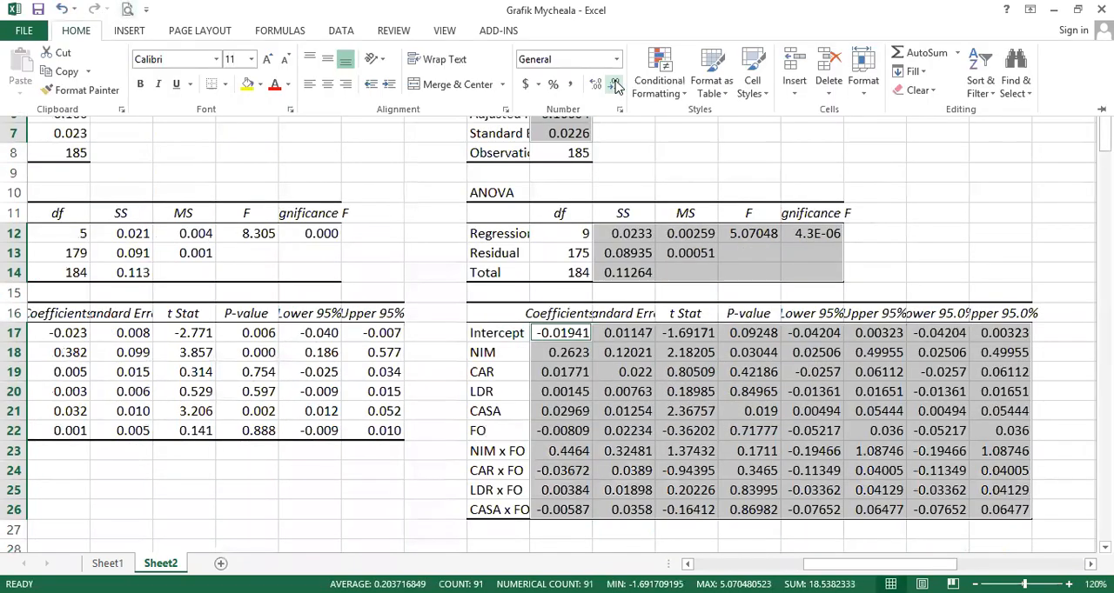
{"action": "left_click", "coordinate": [615, 83]}
{"action": "left_click", "coordinate": [614, 84]}
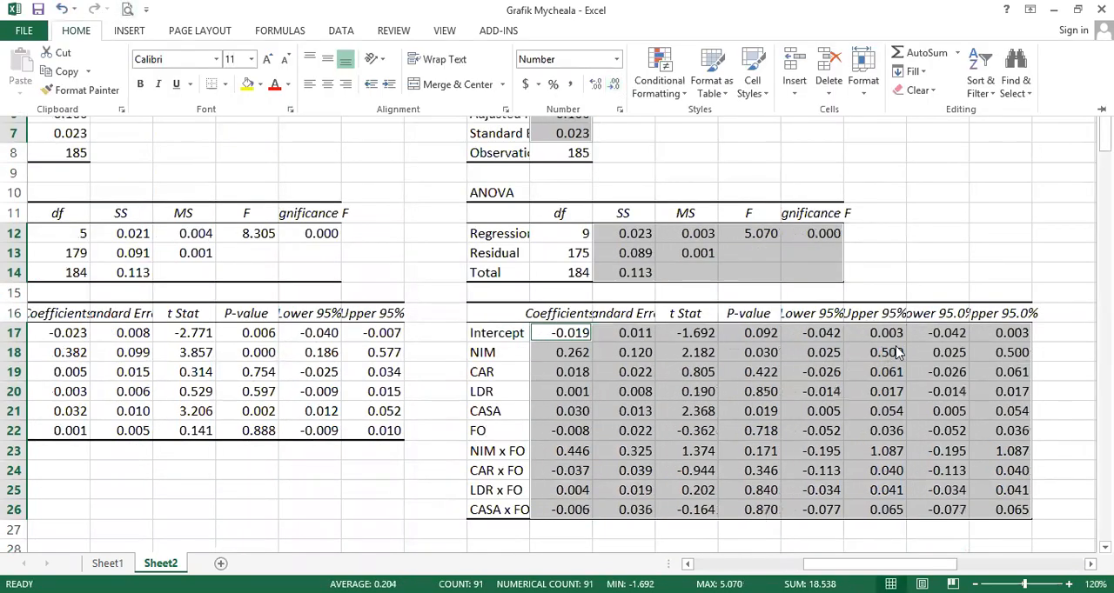
- Delete the duplicate Lower 95.0% and Upper 95.0% columns from the new output
{"action": "scroll", "coordinate": [923, 261], "scroll_direction": "down", "scroll_amount": 4}
{"action": "scroll", "coordinate": [964, 183], "scroll_direction": "up", "scroll_amount": 6}
{"action": "left_click", "coordinate": [966, 94]}
{"action": "left_click_drag", "start_coordinate": [972, 96], "coordinate": [998, 94]}
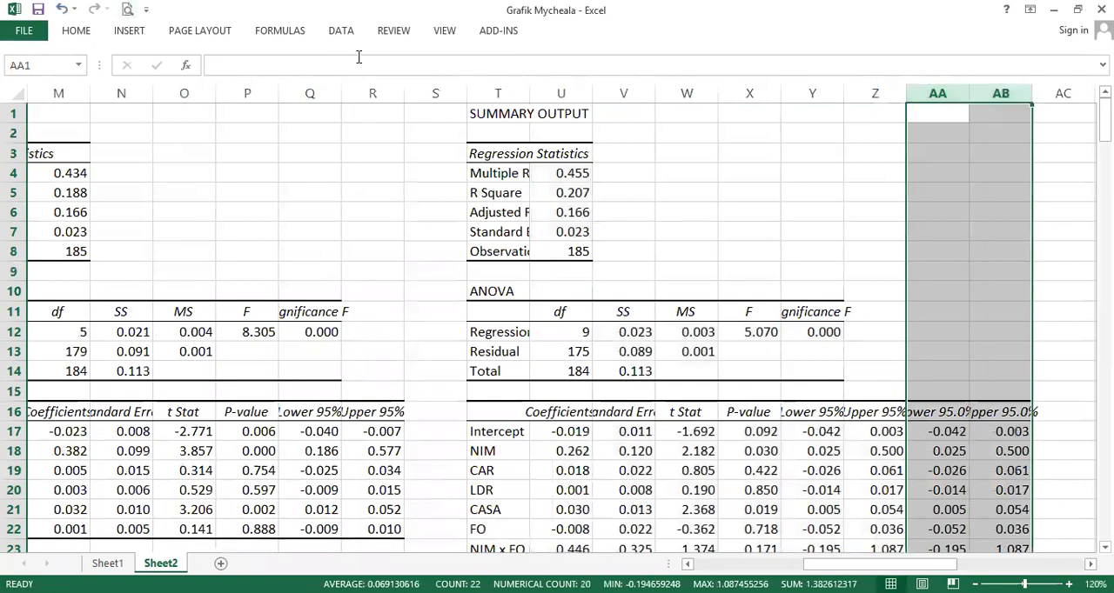
{"action": "right_click", "coordinate": [998, 92]}
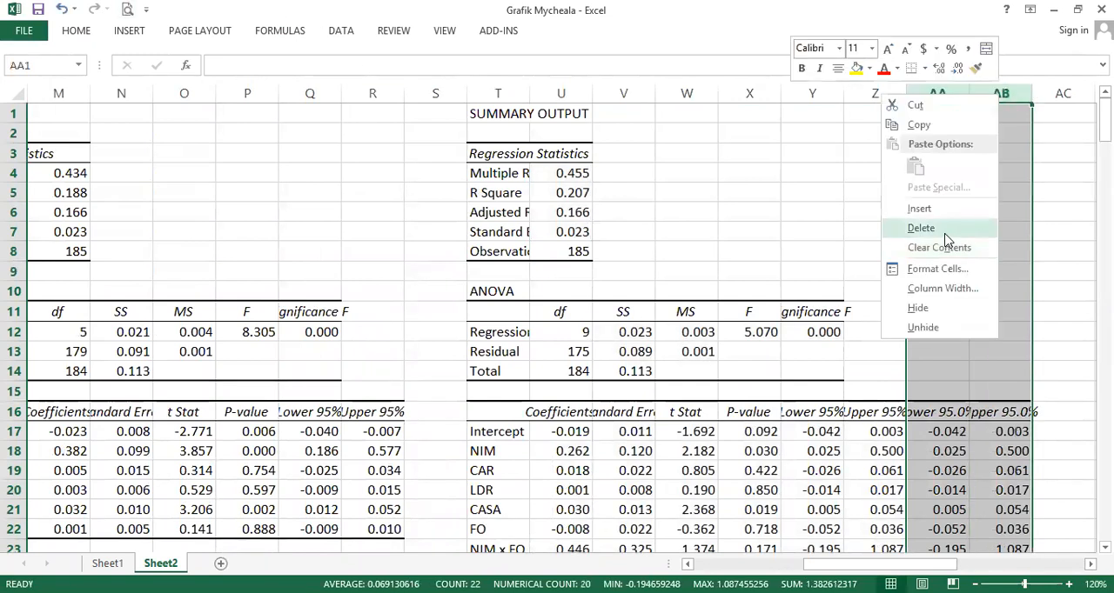
{"action": "left_click", "coordinate": [945, 228]}
- Autofit the Residuals and Standard Residuals columns in the residual output
{"action": "left_click_drag", "start_coordinate": [809, 565], "coordinate": [898, 556]}
{"action": "scroll", "coordinate": [560, 276], "scroll_direction": "down", "scroll_amount": 3}
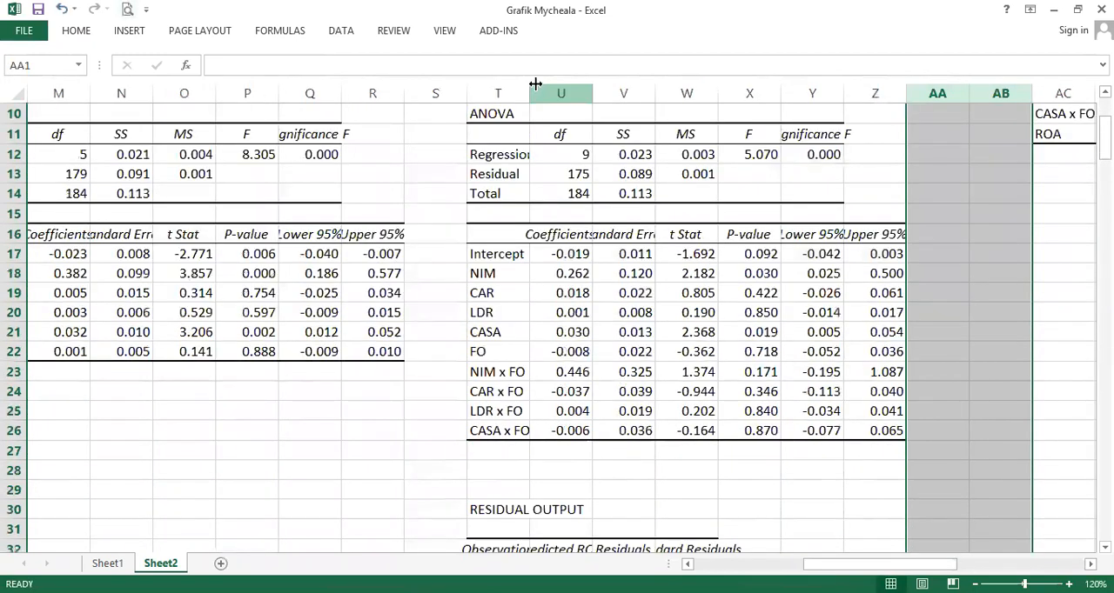
{"action": "scroll", "coordinate": [795, 482], "scroll_direction": "down", "scroll_amount": 4}
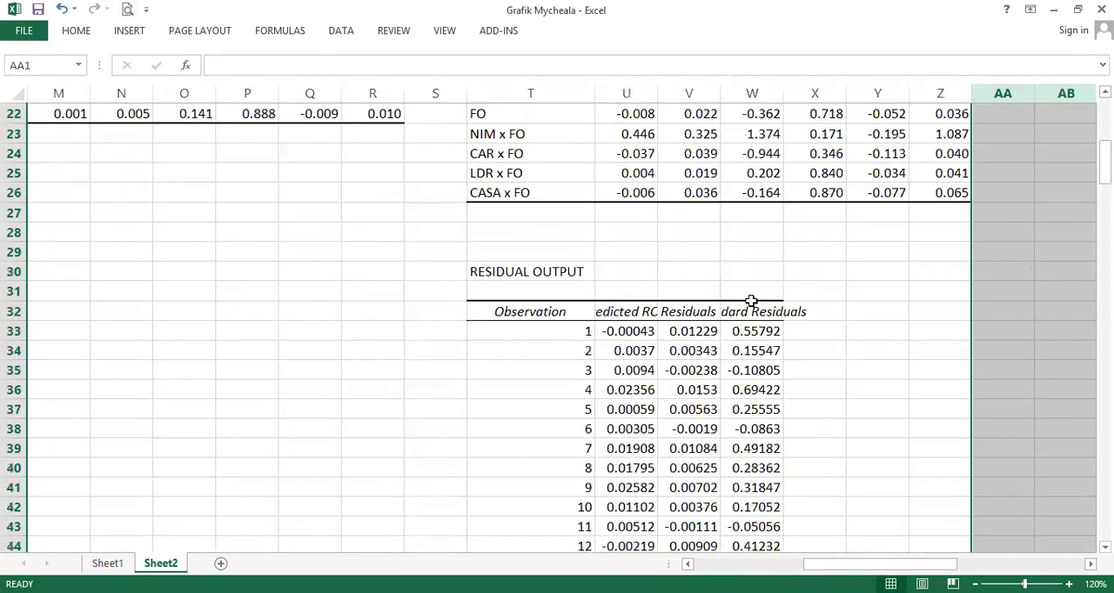
{"action": "double_click", "coordinate": [779, 98]}
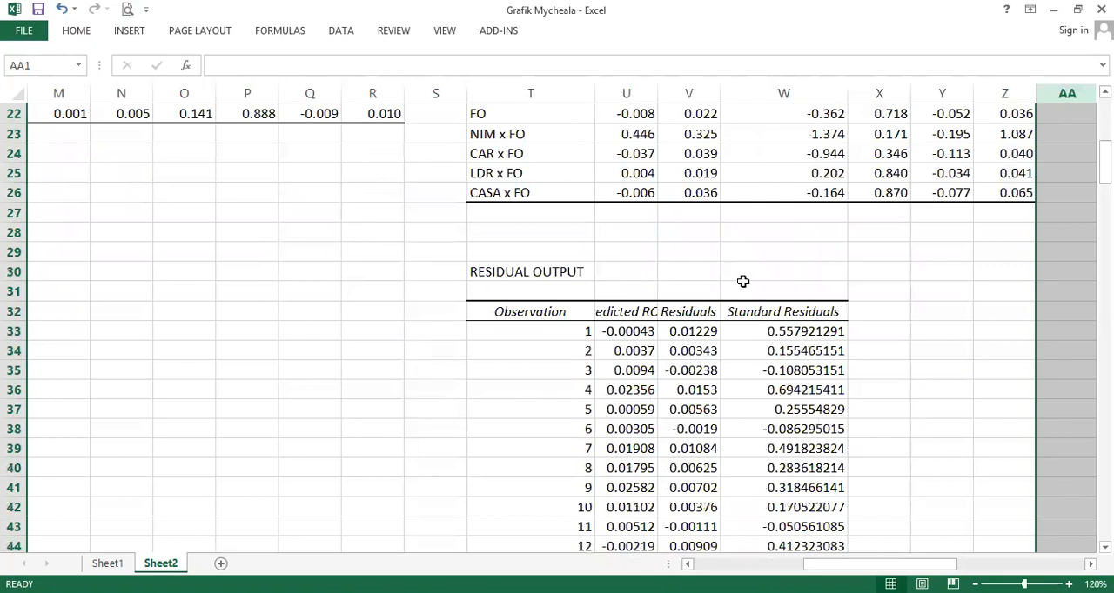
{"action": "left_click", "coordinate": [743, 329]}
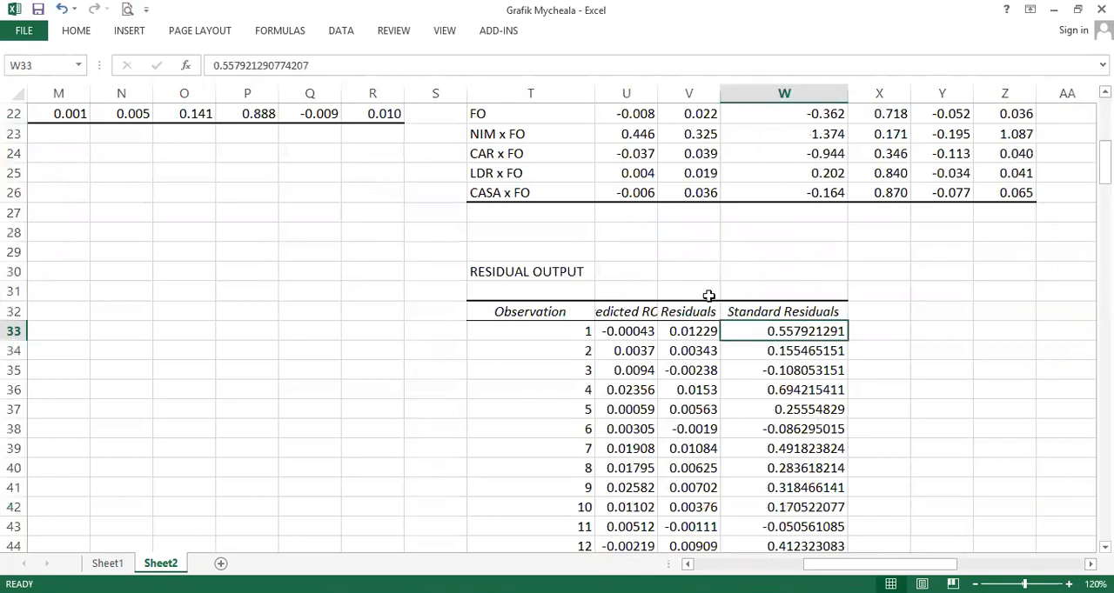
{"action": "double_click", "coordinate": [724, 92]}
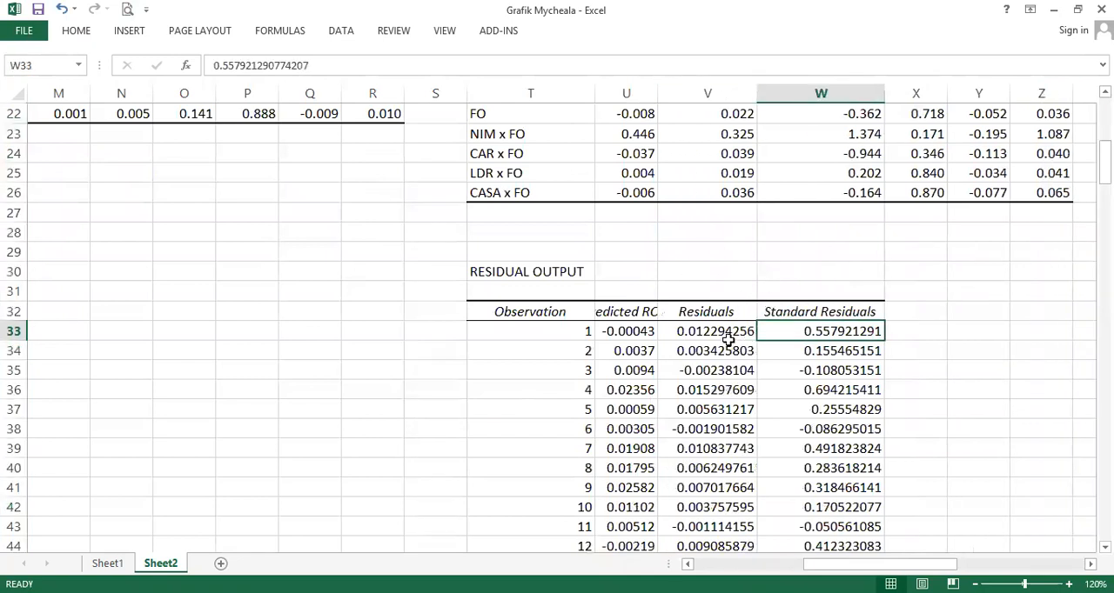
{"action": "left_click", "coordinate": [707, 315]}
{"action": "left_click", "coordinate": [798, 327]}
- Insert a new blank column K right after the ROA data column
{"action": "left_click", "coordinate": [924, 337]}
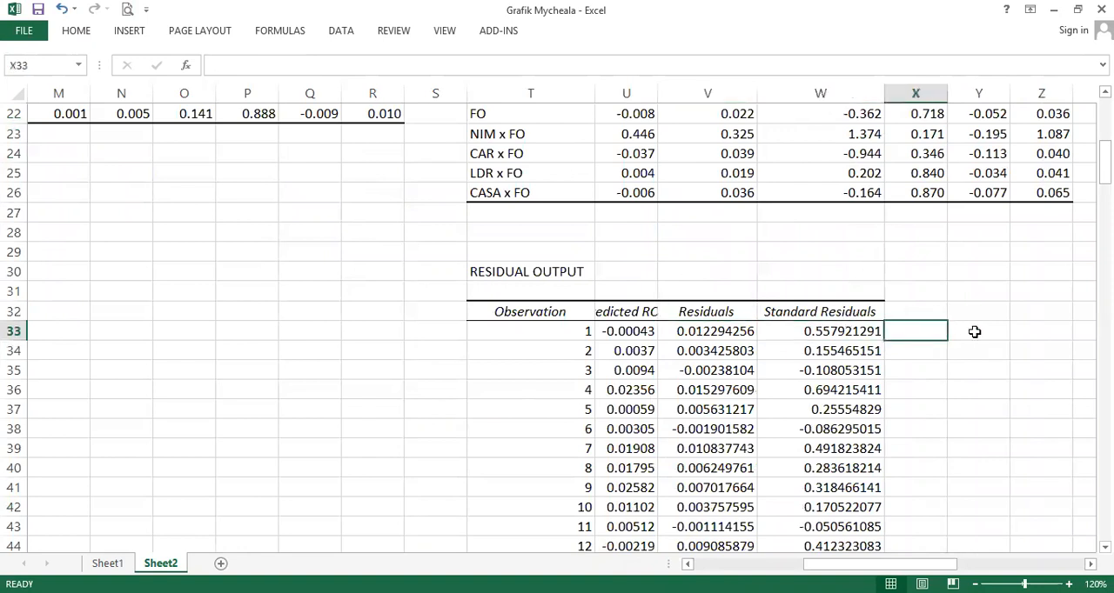
{"action": "left_click", "coordinate": [971, 332]}
{"action": "key", "text": "Up"}
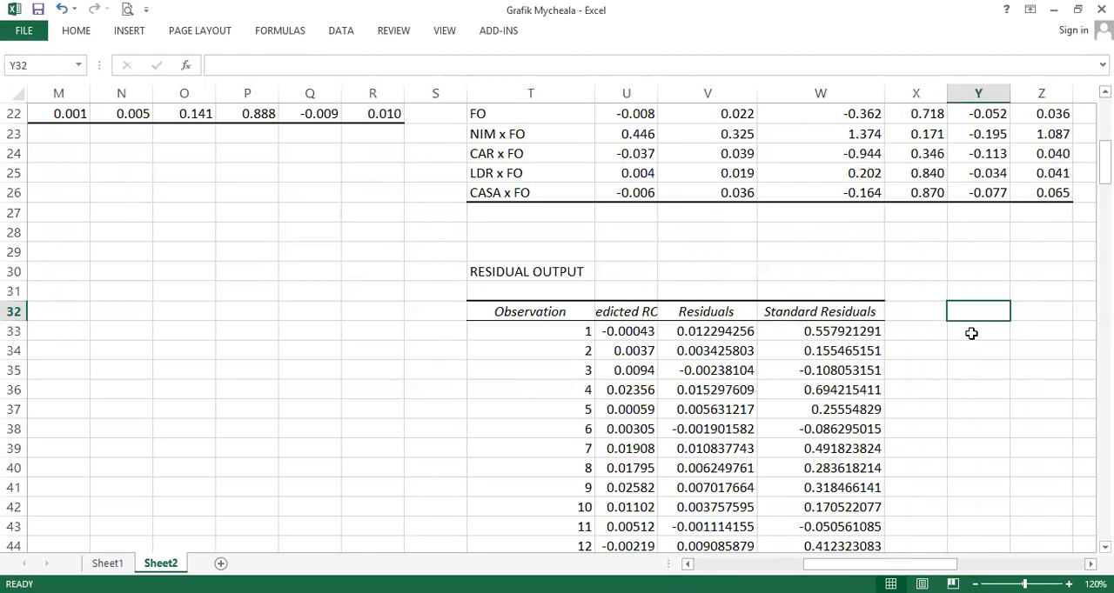
{"action": "key", "text": "Home"}
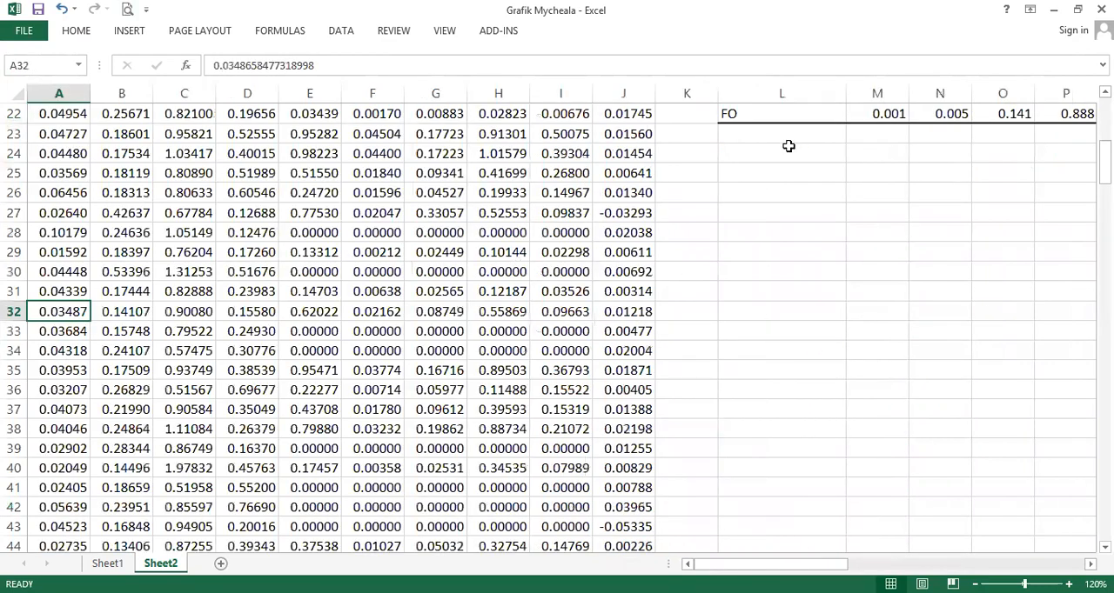
{"action": "scroll", "coordinate": [788, 145], "scroll_direction": "up", "scroll_amount": 6}
{"action": "scroll", "coordinate": [710, 78], "scroll_direction": "up", "scroll_amount": 1}
{"action": "left_click", "coordinate": [691, 93]}
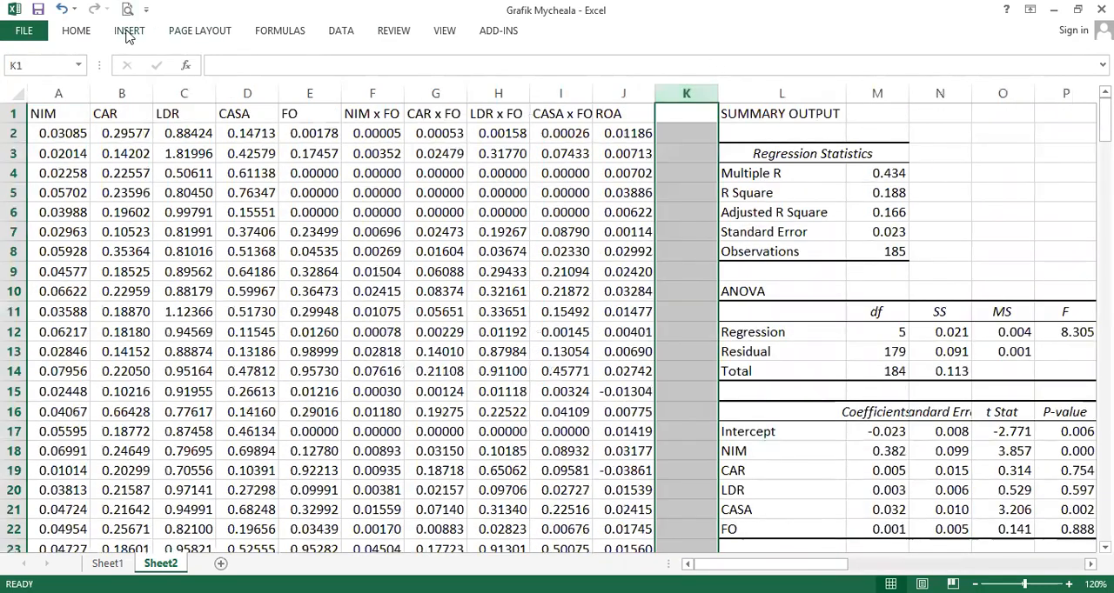
{"action": "left_click", "coordinate": [804, 66]}
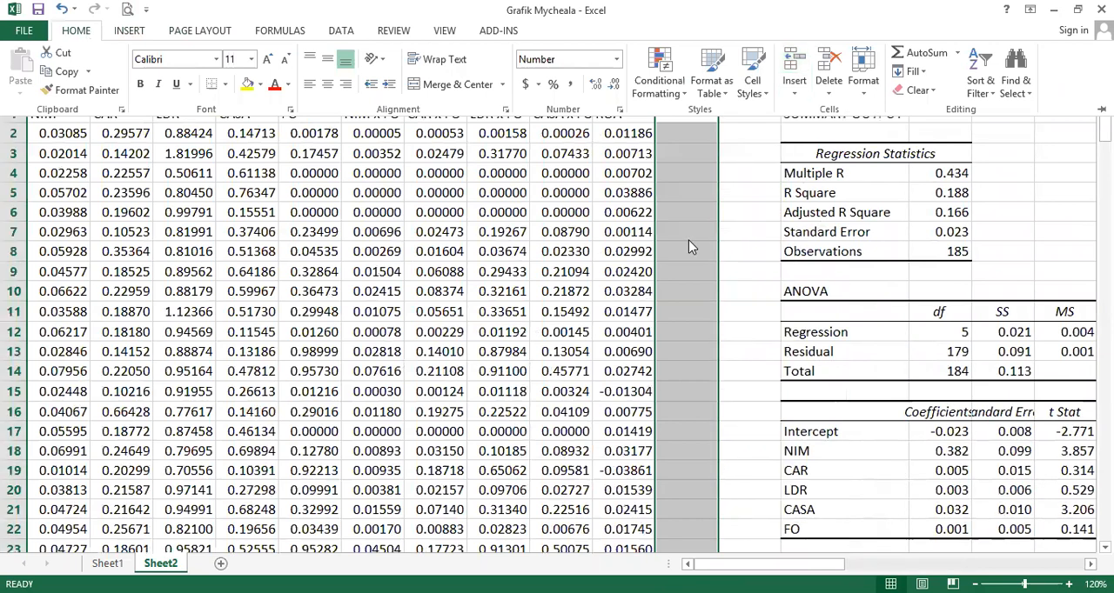
- Name the new column K header ABS_RES
{"action": "left_click", "coordinate": [689, 239]}
{"action": "type", "text": "ABS_RES"}
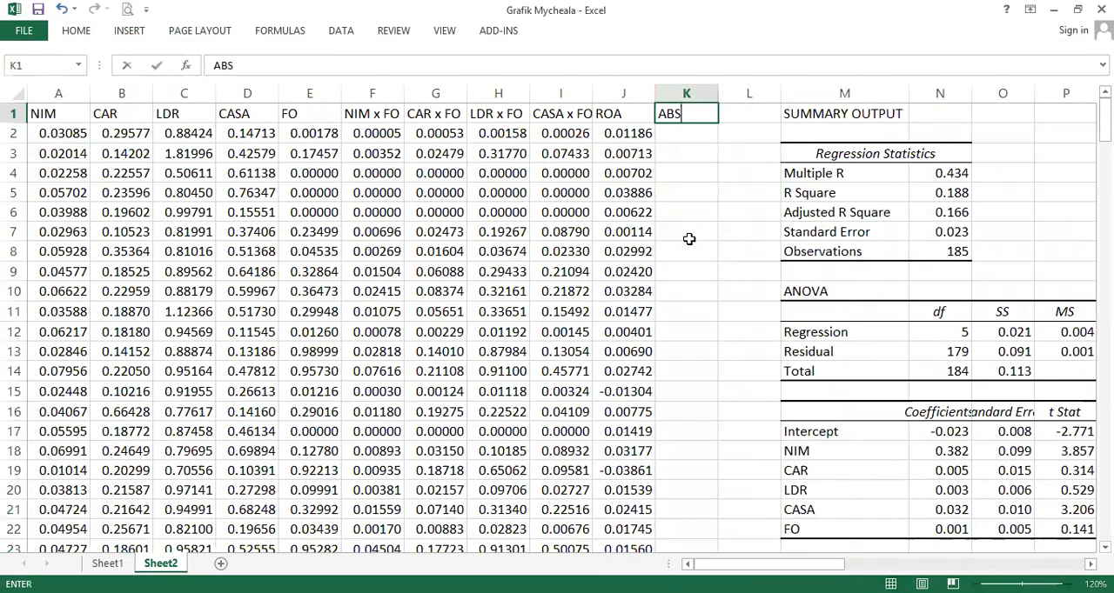
{"action": "key", "text": "ctrl+Return"}
- Enter a formula in K2 taking the absolute value of the first residual in W33 of the moderated regression output
{"action": "key", "text": "Down"}
{"action": "type", "text": "="}
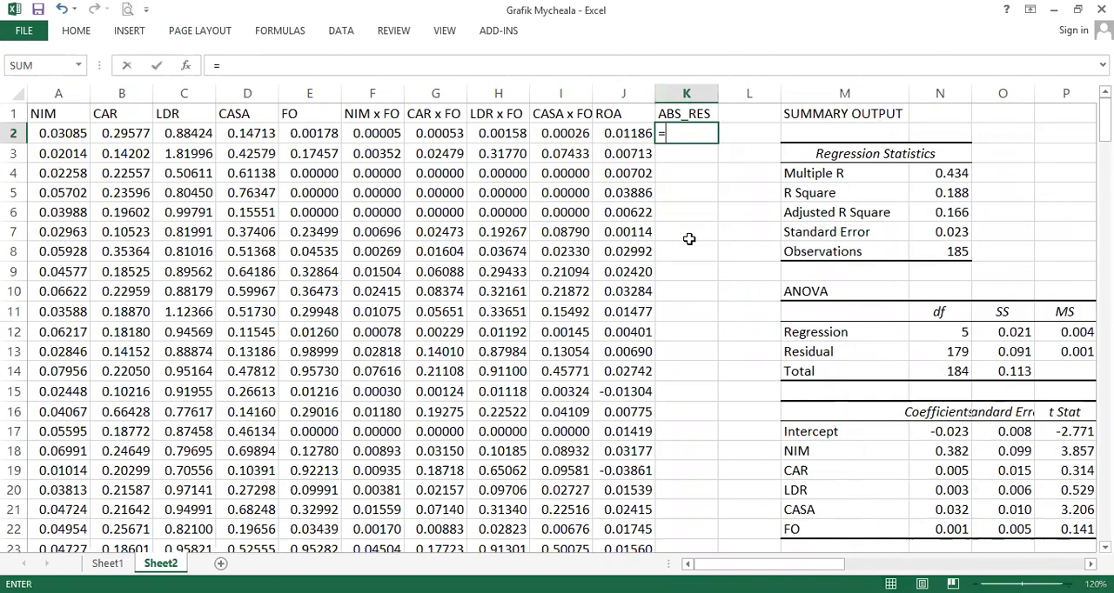
{"action": "type", "text": "abs("}
{"action": "scroll", "coordinate": [825, 421], "scroll_direction": "down", "scroll_amount": 16}
{"action": "scroll", "coordinate": [882, 362], "scroll_direction": "up", "scroll_amount": 5}
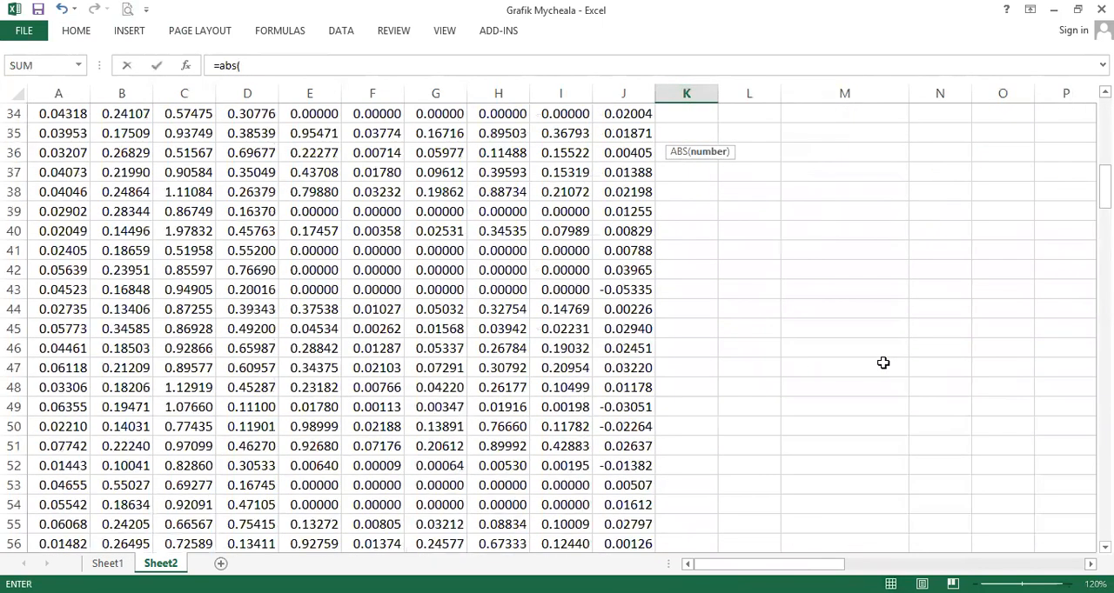
{"action": "left_click", "coordinate": [883, 363]}
{"action": "key", "text": "ctrl+Right"}
{"action": "key", "text": "ctrl+Right"}
{"action": "key", "text": "ctrl+Up"}
{"action": "key", "text": "Right"}
{"action": "key", "text": "Left"}
{"action": "key", "text": "Down"}
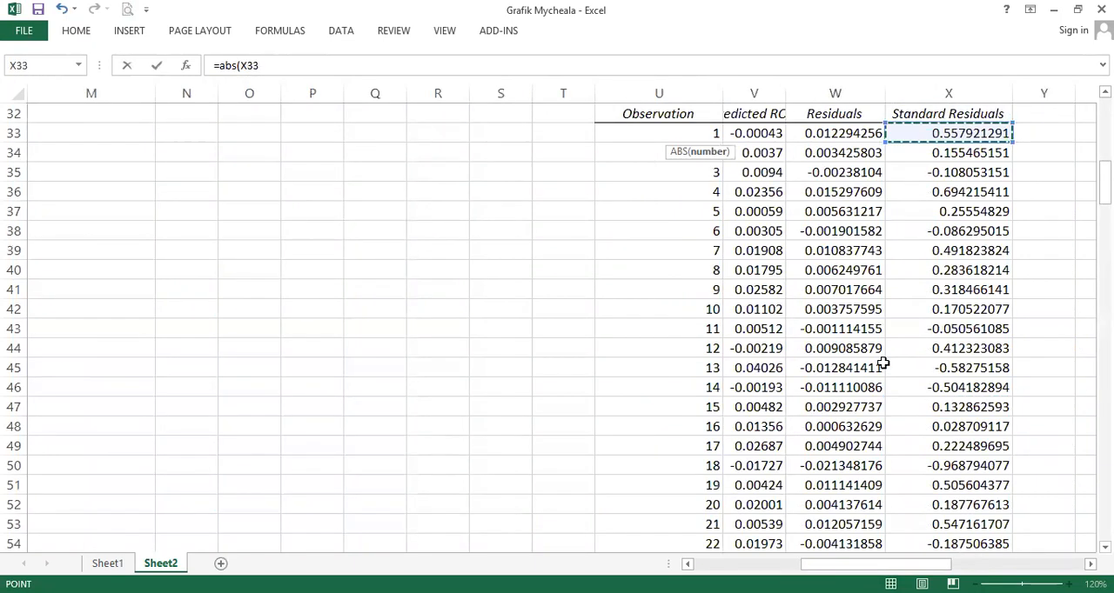
{"action": "key", "text": "Left"}
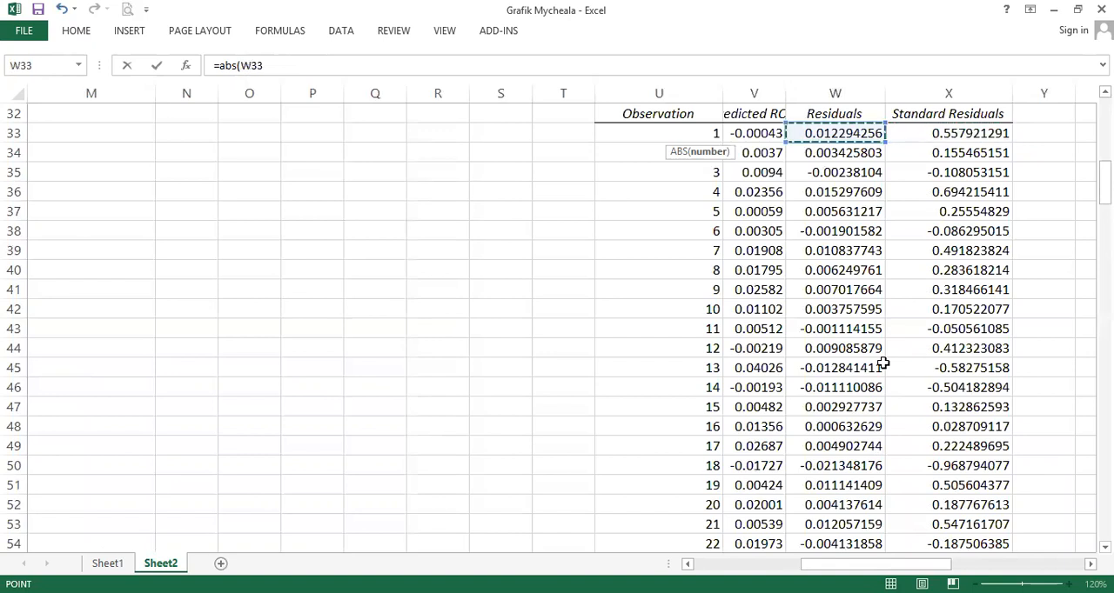
{"action": "type", "text": ")"}
{"action": "key", "text": "shift+Return"}
{"action": "key", "text": "Down"}
{"action": "key", "text": "ctrl+Home"}
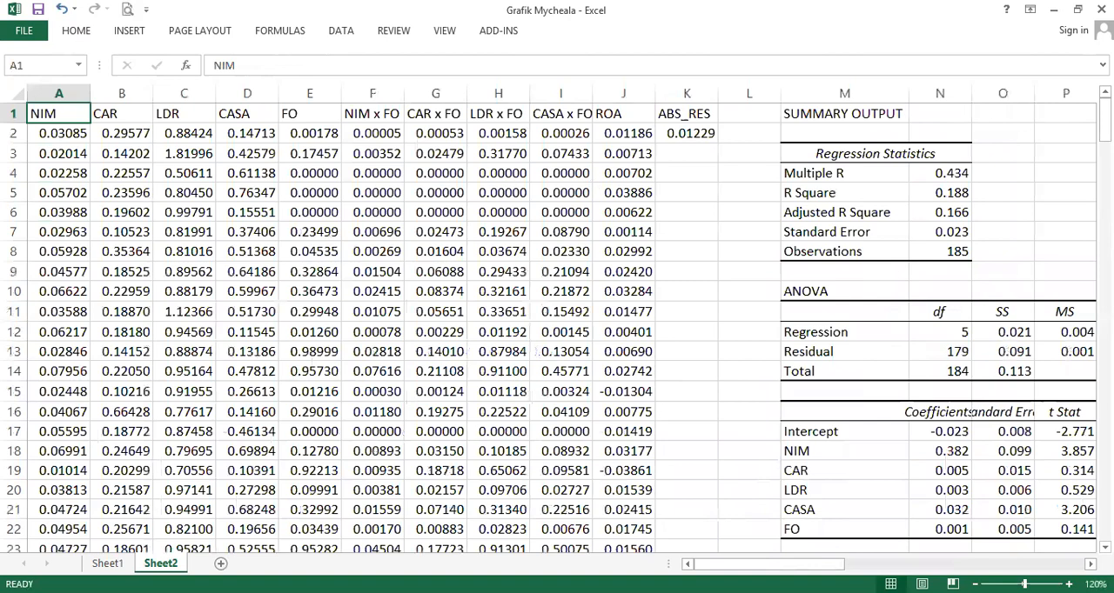
- Fill the absolute-residual formula down the ABS_RES column to the last data row
{"action": "left_click", "coordinate": [705, 135]}
{"action": "double_click", "coordinate": [719, 143]}
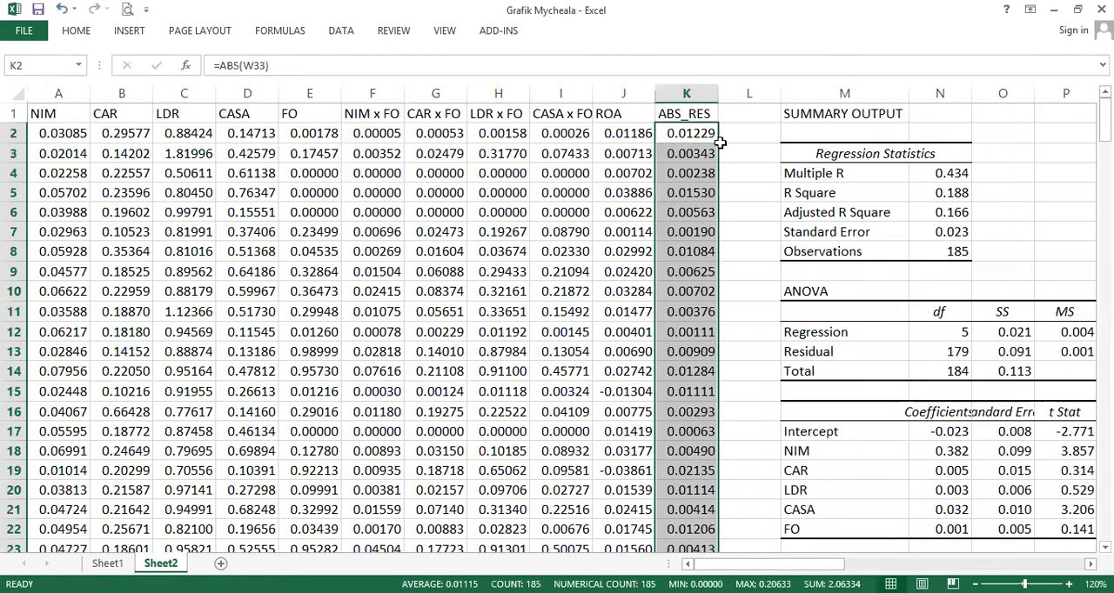
{"action": "key", "text": "ctrl+Down"}
{"action": "key", "text": "ctrl+Up"}
{"action": "left_click", "coordinate": [712, 139]}
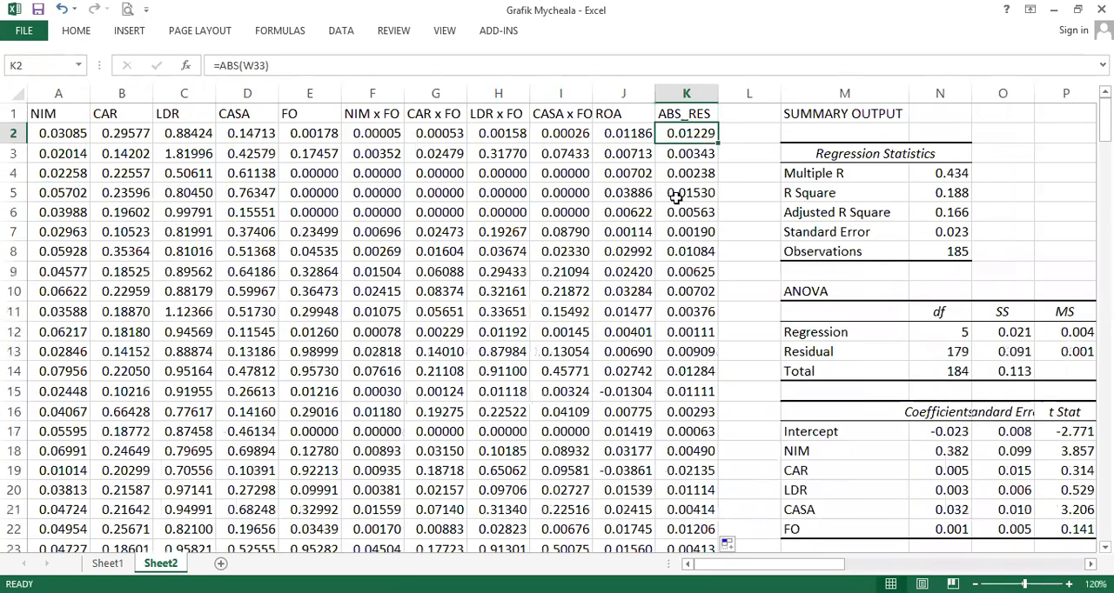
{"action": "left_click", "coordinate": [129, 30]}
{"action": "left_click", "coordinate": [1020, 53]}
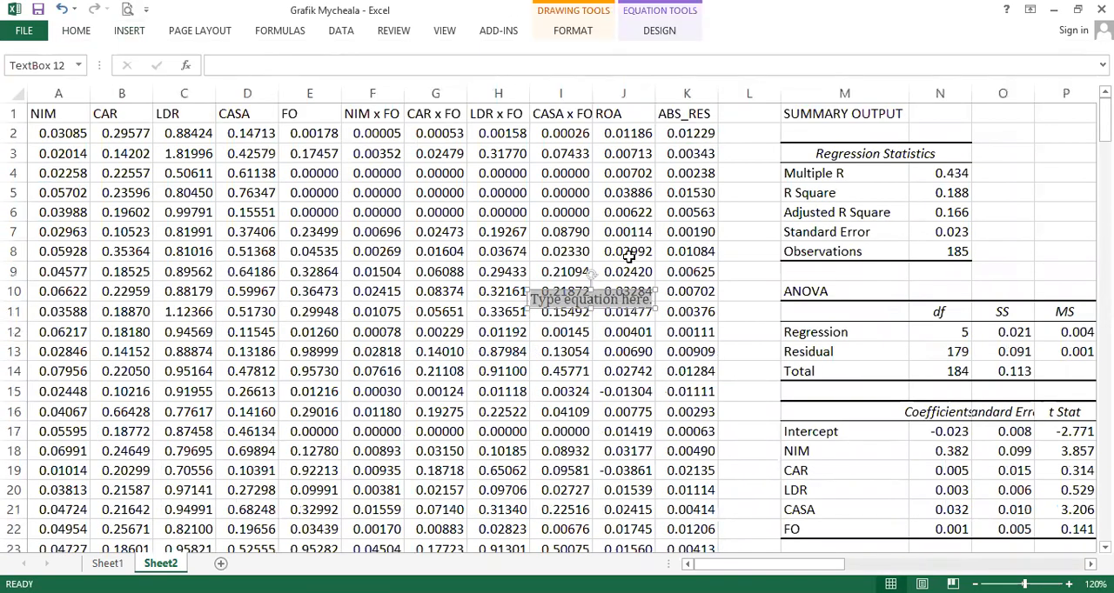
{"action": "left_click", "coordinate": [660, 304]}
{"action": "key", "text": "Delete"}
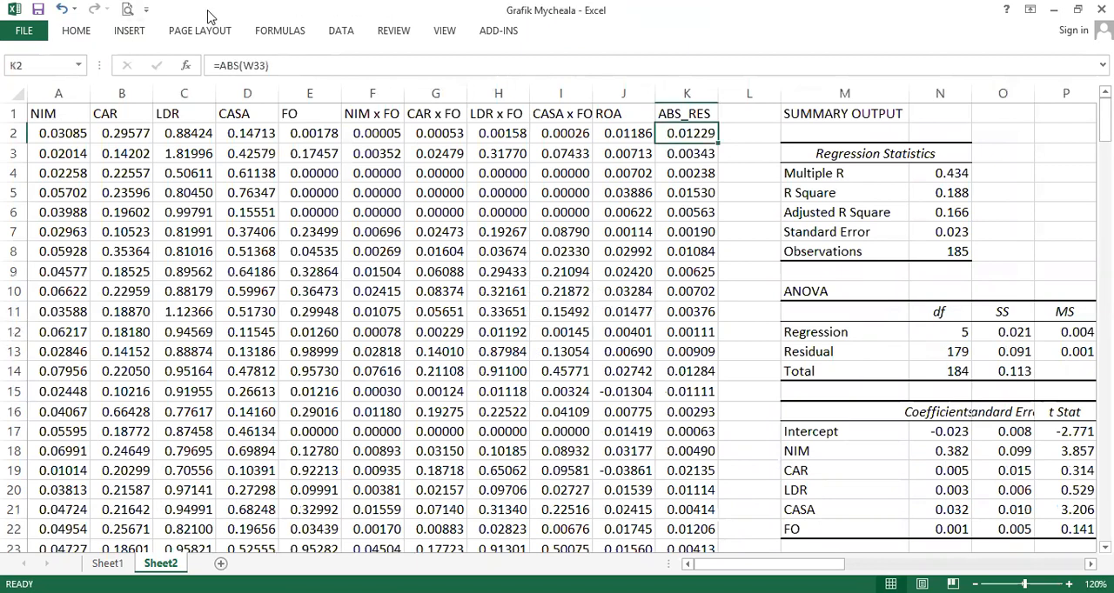
- Run a Regression with ABS_RES in K1:K186 as Y range, A1:I186 as X range, output at AP1
{"action": "left_click", "coordinate": [344, 32]}
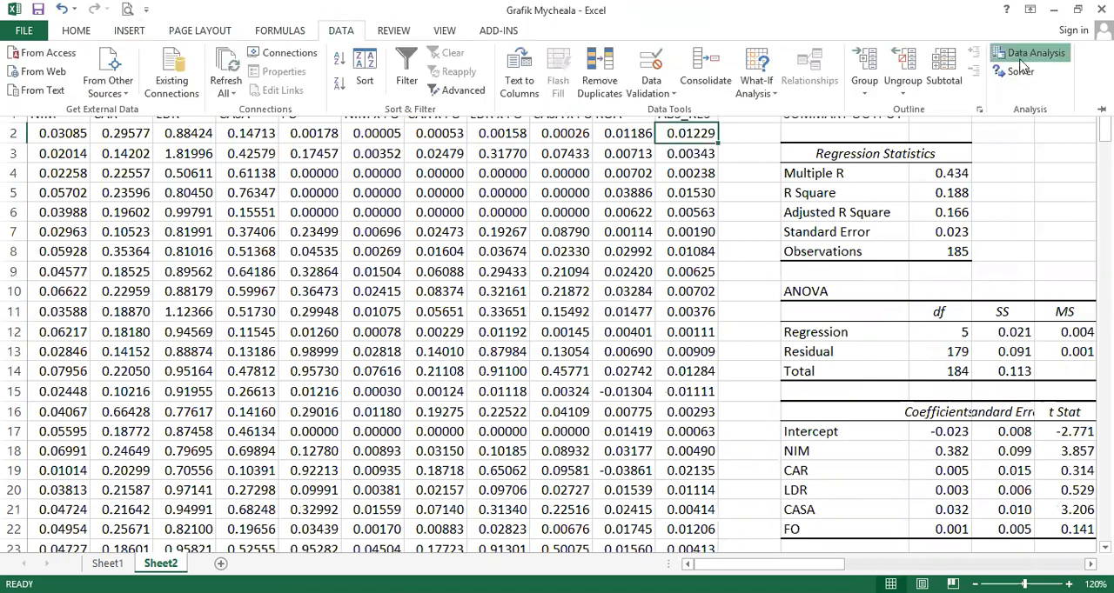
{"action": "left_click", "coordinate": [1057, 54]}
{"action": "left_click", "coordinate": [400, 359]}
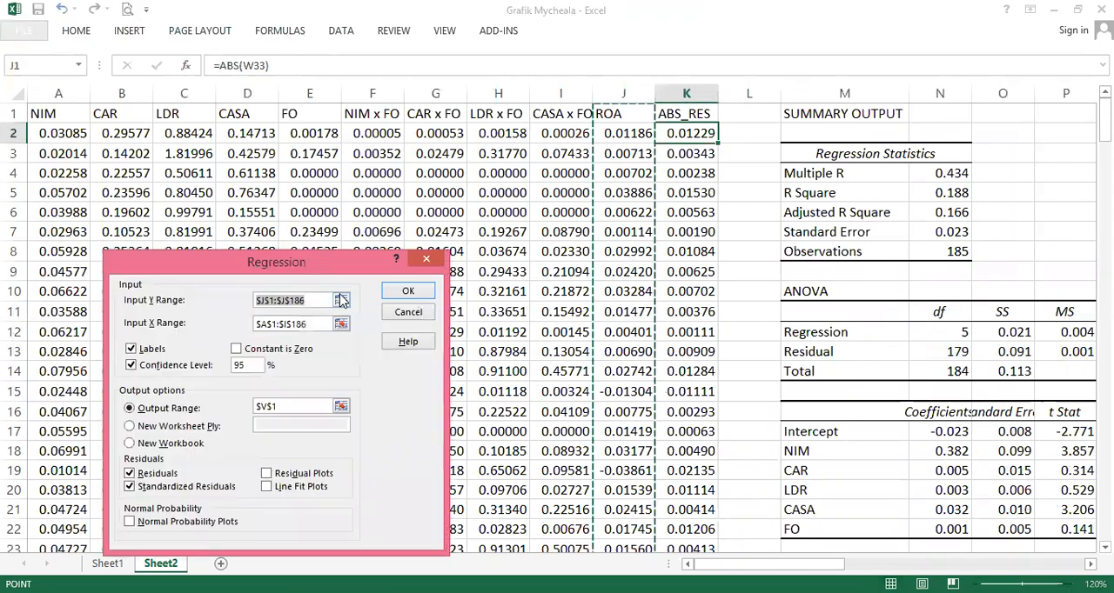
{"action": "left_click", "coordinate": [310, 324]}
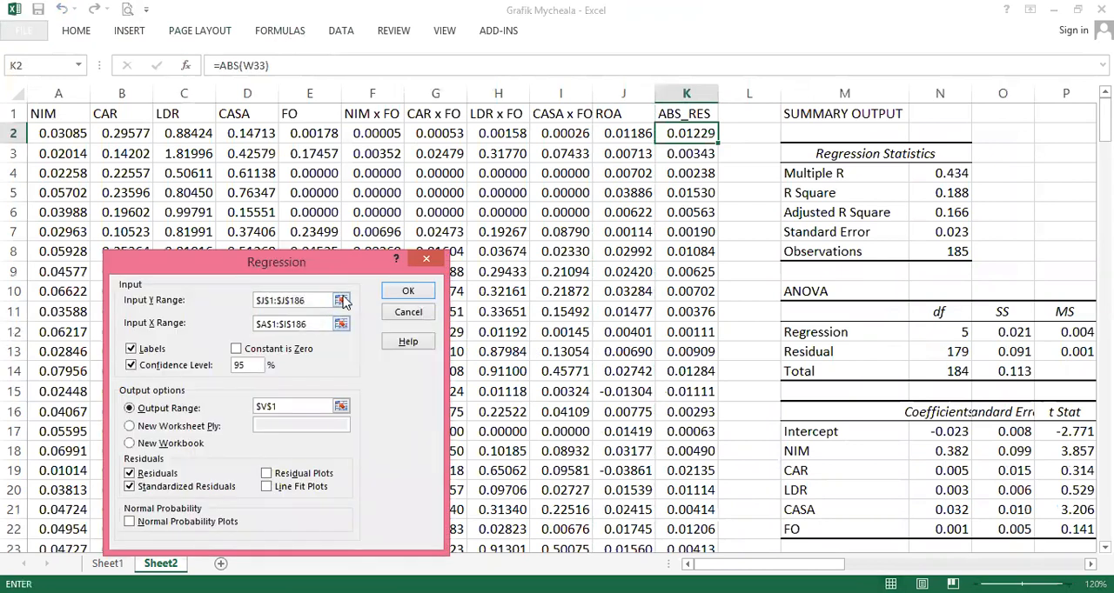
{"action": "left_click", "coordinate": [343, 300]}
{"action": "left_click", "coordinate": [342, 301]}
{"action": "left_click", "coordinate": [687, 113]}
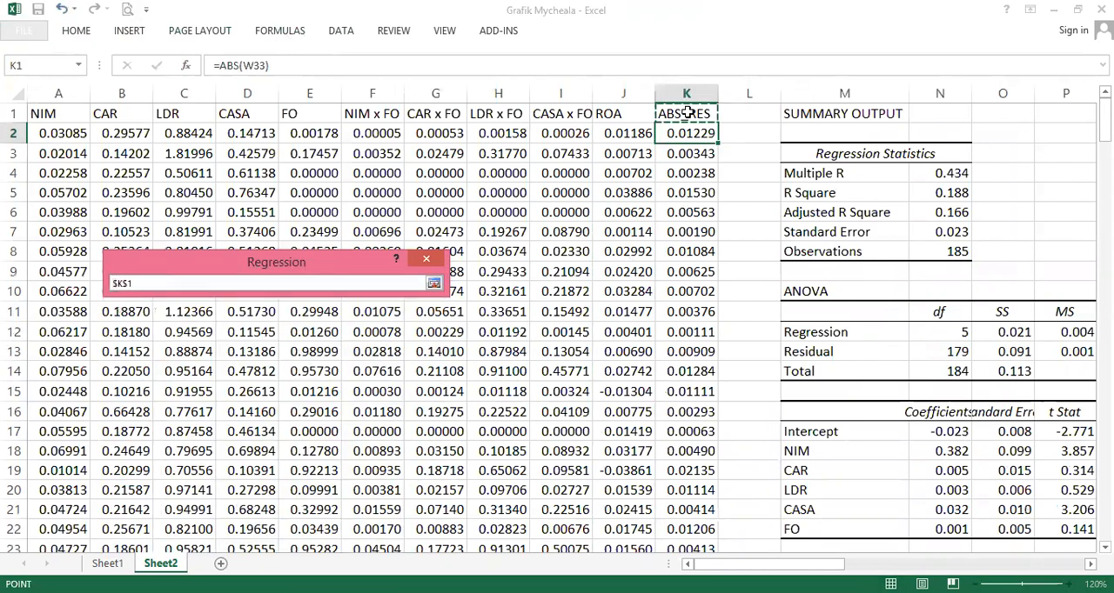
{"action": "key", "text": "ctrl+shift+Down"}
{"action": "key", "text": "Return"}
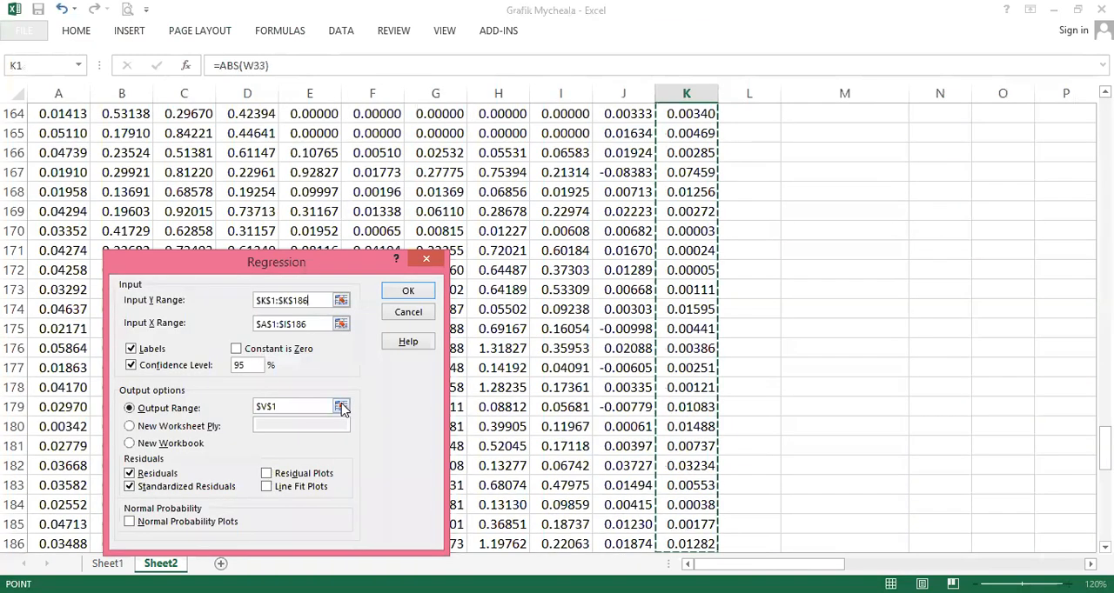
{"action": "left_click", "coordinate": [343, 407]}
{"action": "left_click", "coordinate": [833, 227]}
{"action": "key", "text": "ctrl+Home"}
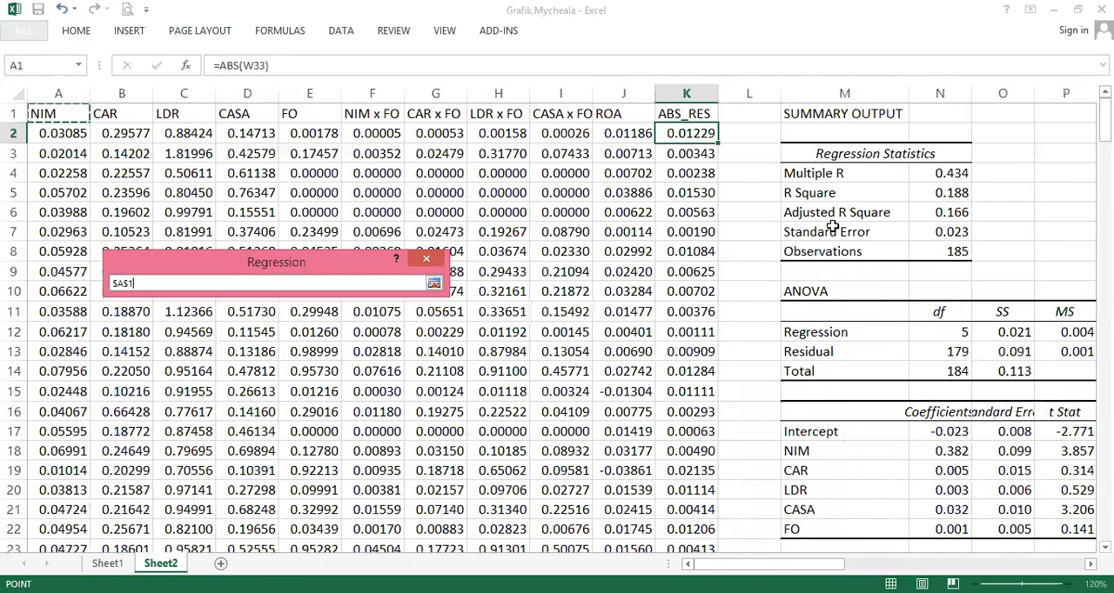
{"action": "key", "text": "ctrl+Right"}
{"action": "key", "text": "ctrl+Right"}
{"action": "key", "text": "ctrl+Right"}
{"action": "key", "text": "ctrl+Right"}
{"action": "key", "text": "ctrl+Right"}
{"action": "key", "text": "Right"}
{"action": "key", "text": "Right"}
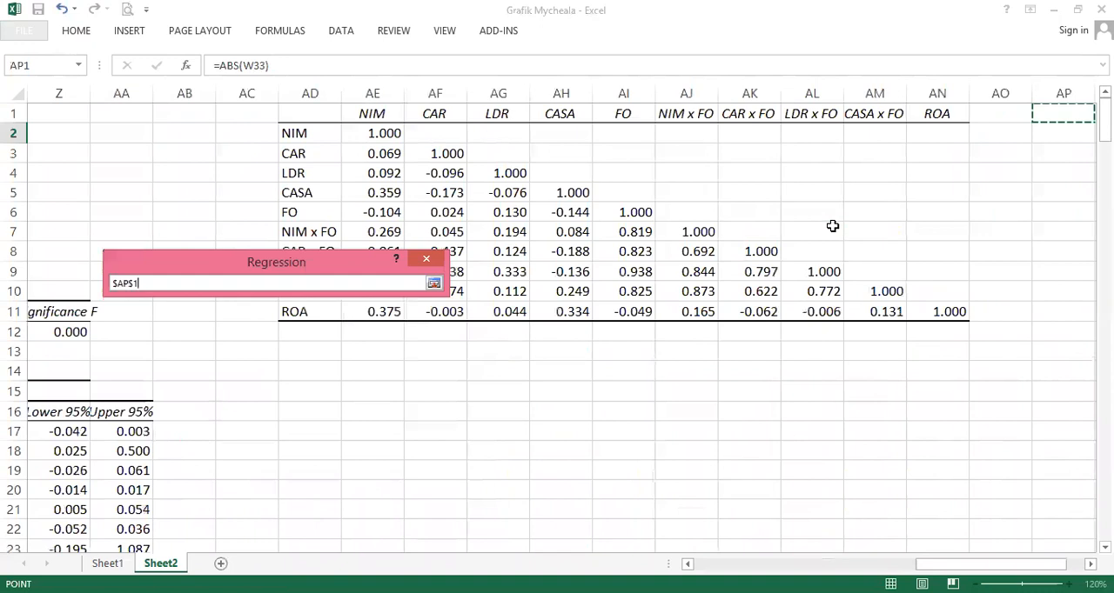
{"action": "key", "text": "Return"}
- Format the new regression output as Number with three decimal places and autofit its label column
{"action": "left_click_drag", "start_coordinate": [999, 564], "coordinate": [1034, 563]}
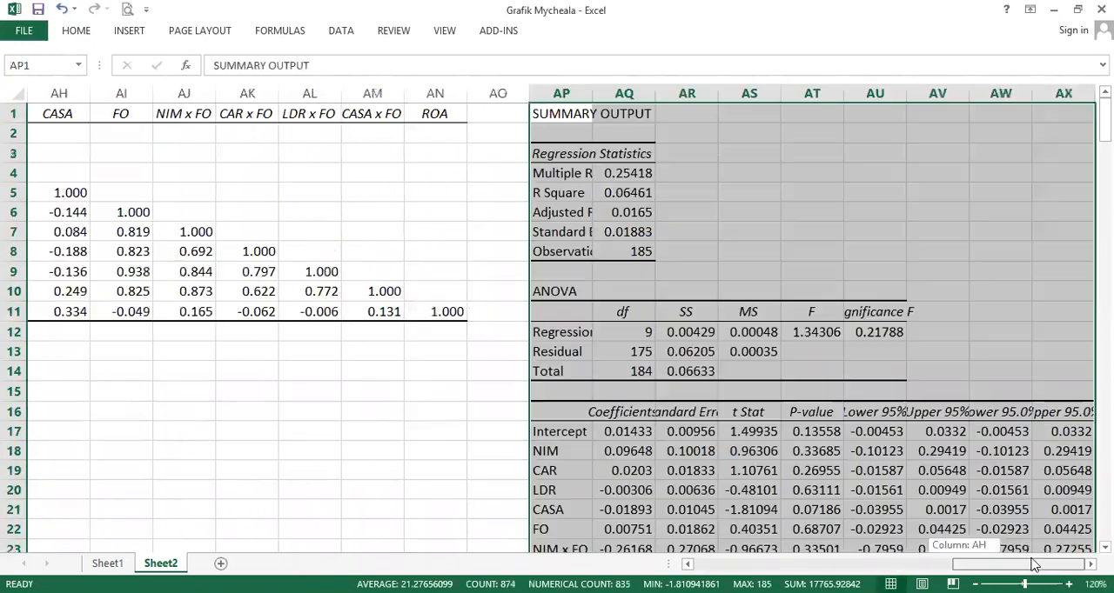
{"action": "left_click", "coordinate": [77, 33]}
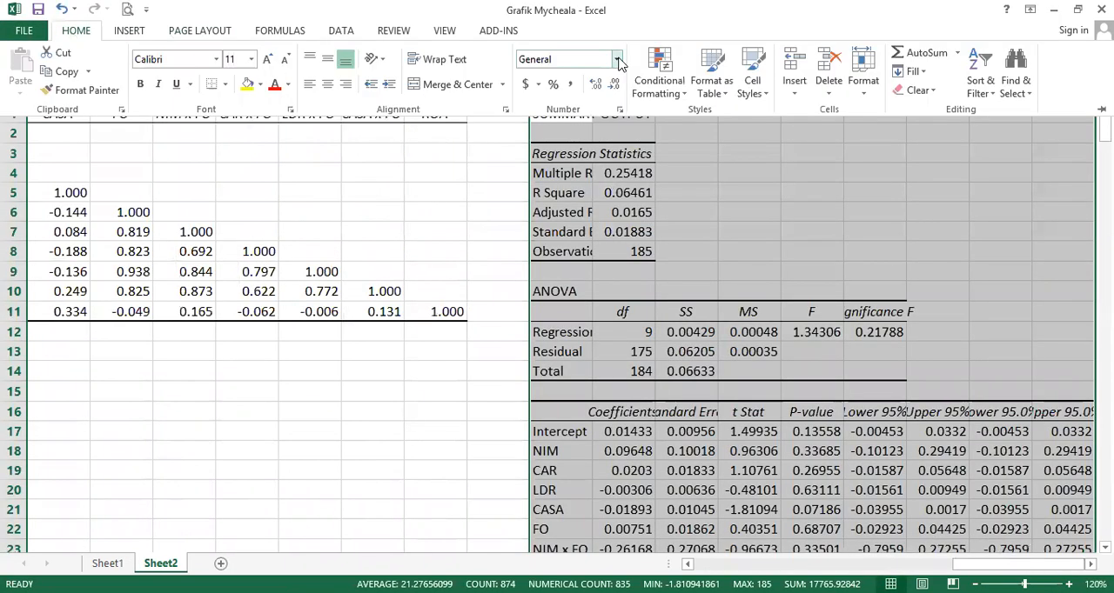
{"action": "left_click", "coordinate": [617, 60]}
{"action": "left_click", "coordinate": [574, 118]}
{"action": "left_click", "coordinate": [595, 85]}
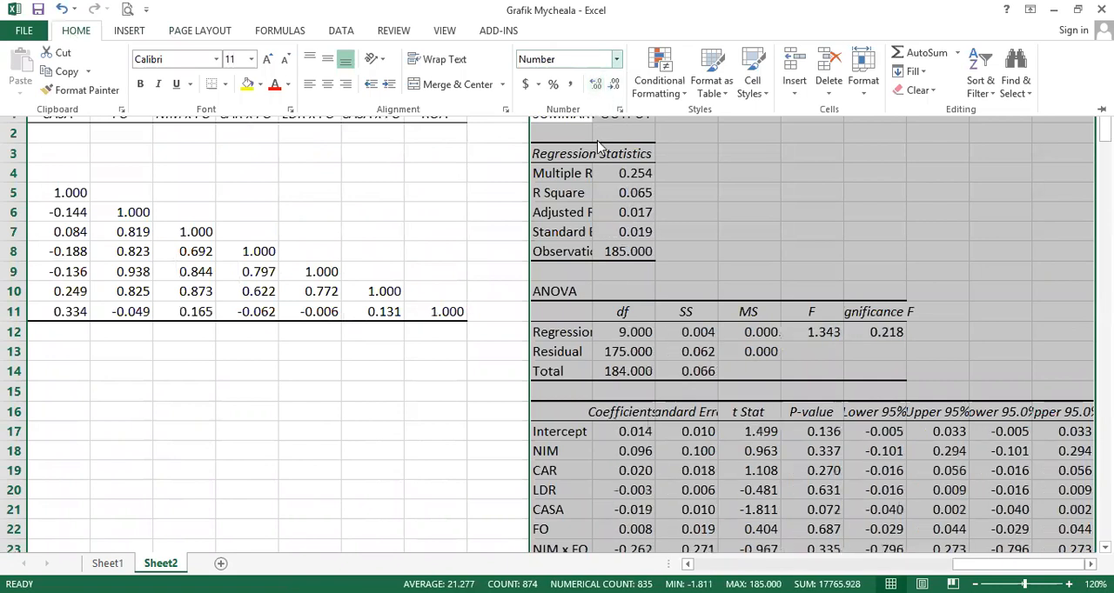
{"action": "double_click", "coordinate": [592, 94]}
- Examine the adjusted R square, F significance and coefficient p-values of the absolute-residual regression
{"action": "left_click", "coordinate": [817, 350]}
{"action": "scroll", "coordinate": [905, 270], "scroll_direction": "down", "scroll_amount": 2}
{"action": "scroll", "coordinate": [905, 270], "scroll_direction": "up", "scroll_amount": 2}
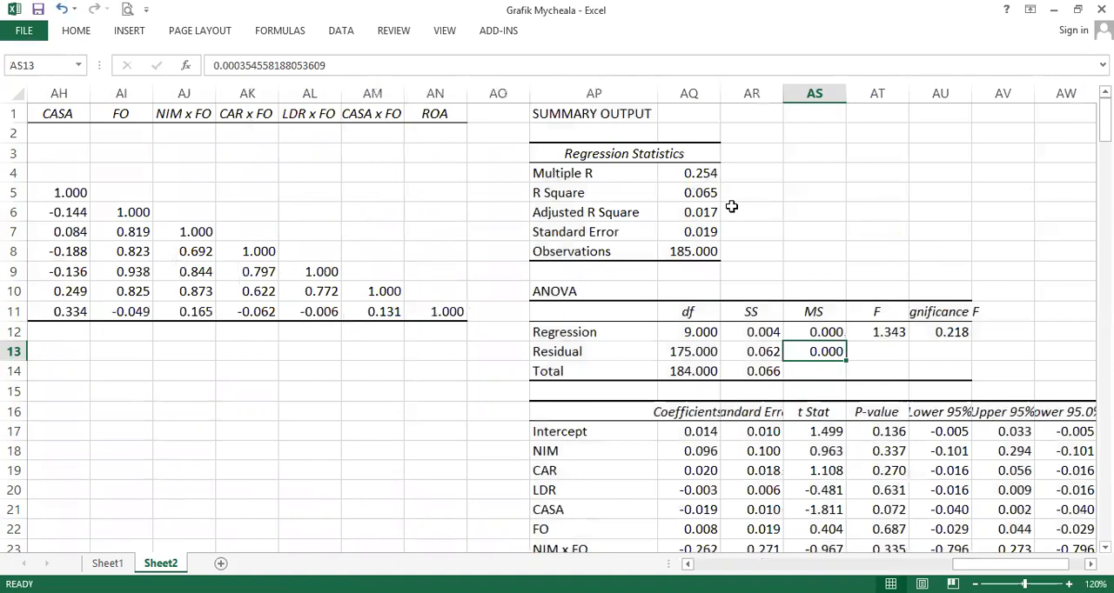
{"action": "left_click_drag", "start_coordinate": [654, 212], "coordinate": [686, 211]}
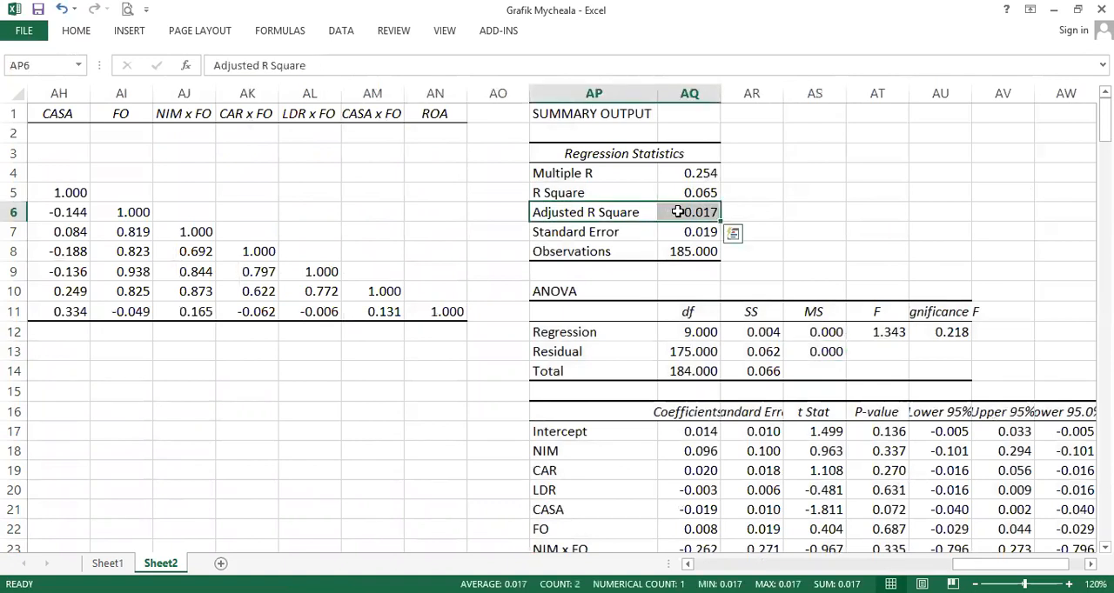
{"action": "left_click", "coordinate": [695, 211]}
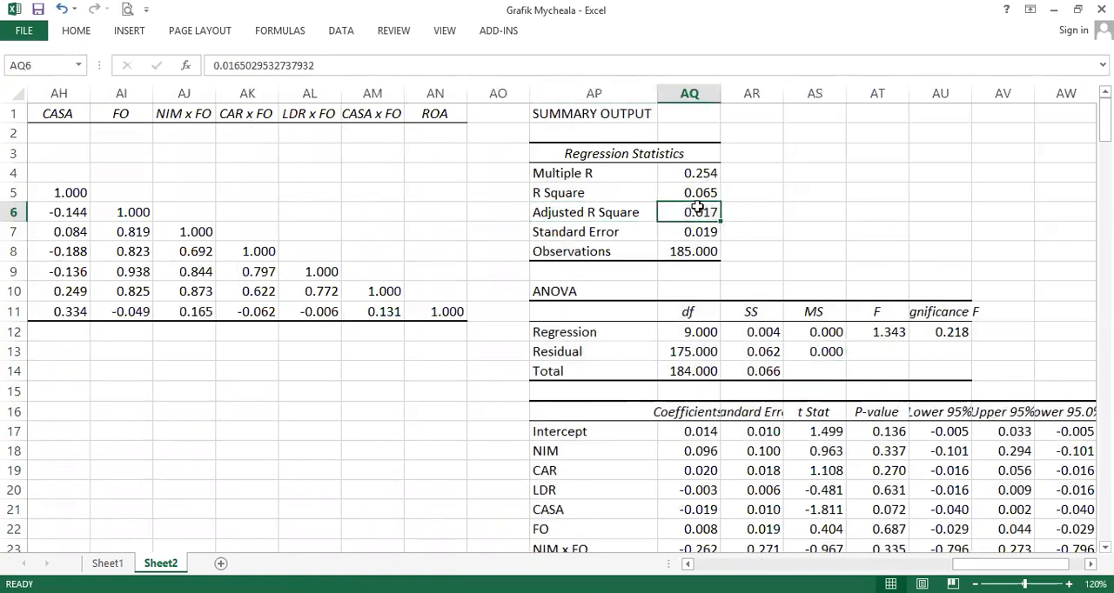
{"action": "left_click_drag", "start_coordinate": [938, 336], "coordinate": [901, 337]}
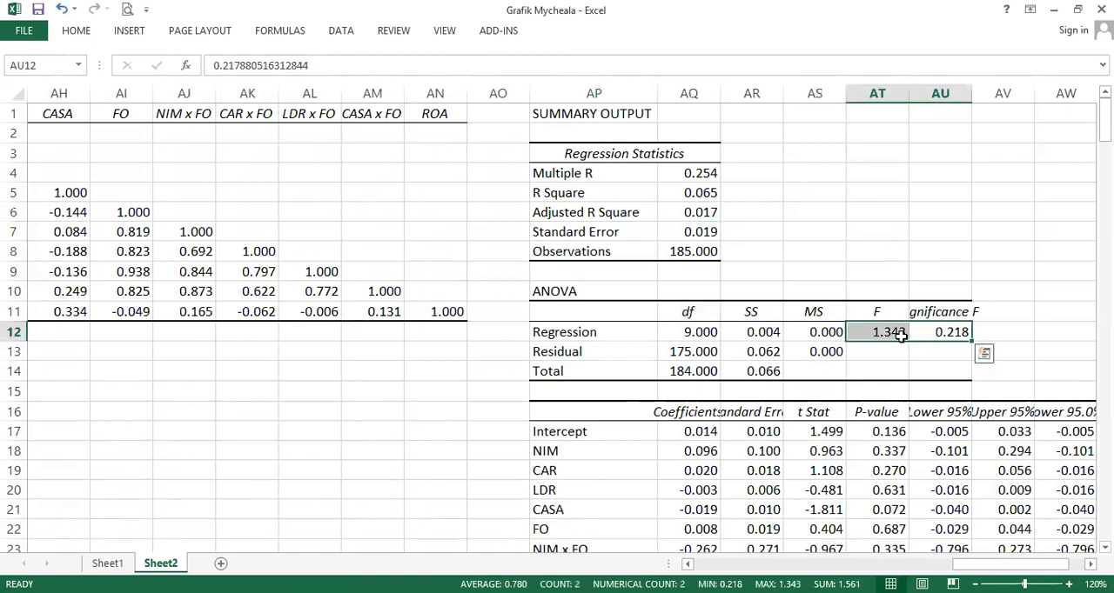
{"action": "scroll", "coordinate": [901, 333], "scroll_direction": "down", "scroll_amount": 2}
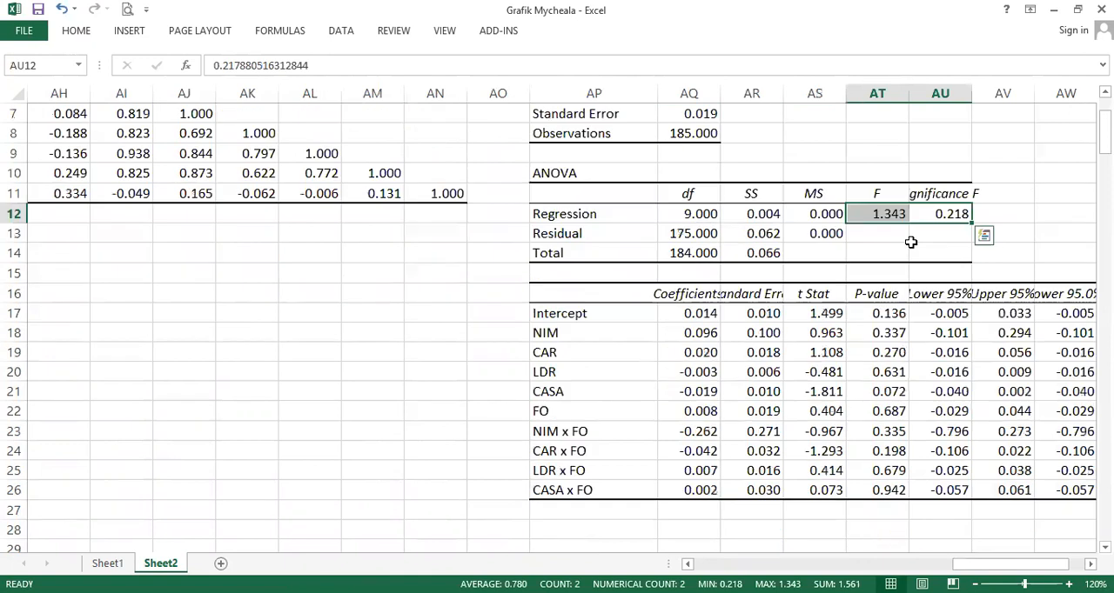
{"action": "left_click_drag", "start_coordinate": [889, 333], "coordinate": [890, 490]}
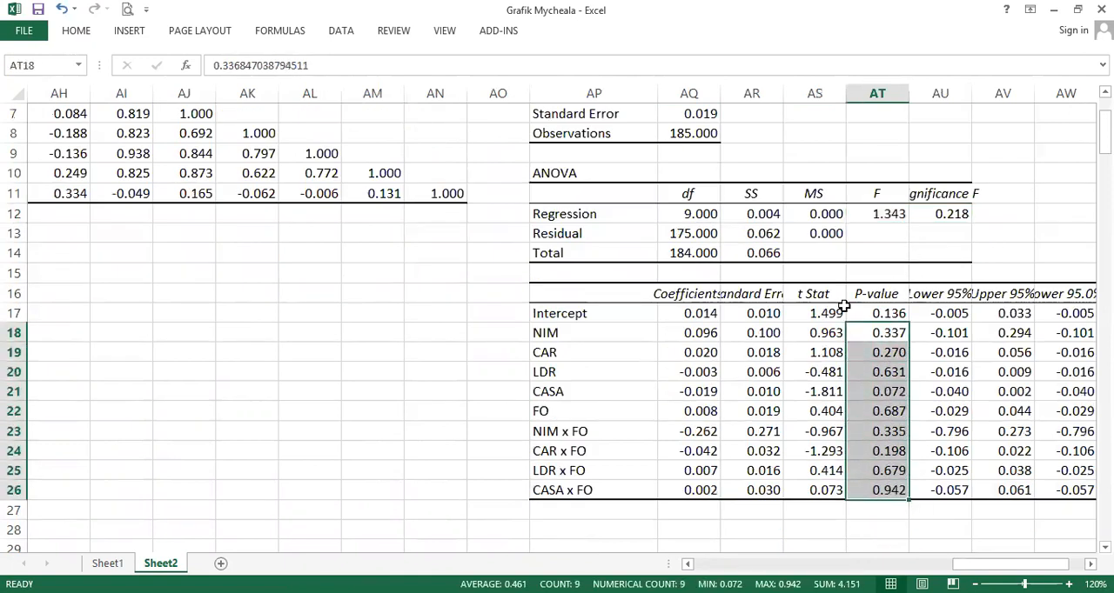
{"action": "left_click_drag", "start_coordinate": [889, 394], "coordinate": [650, 392]}
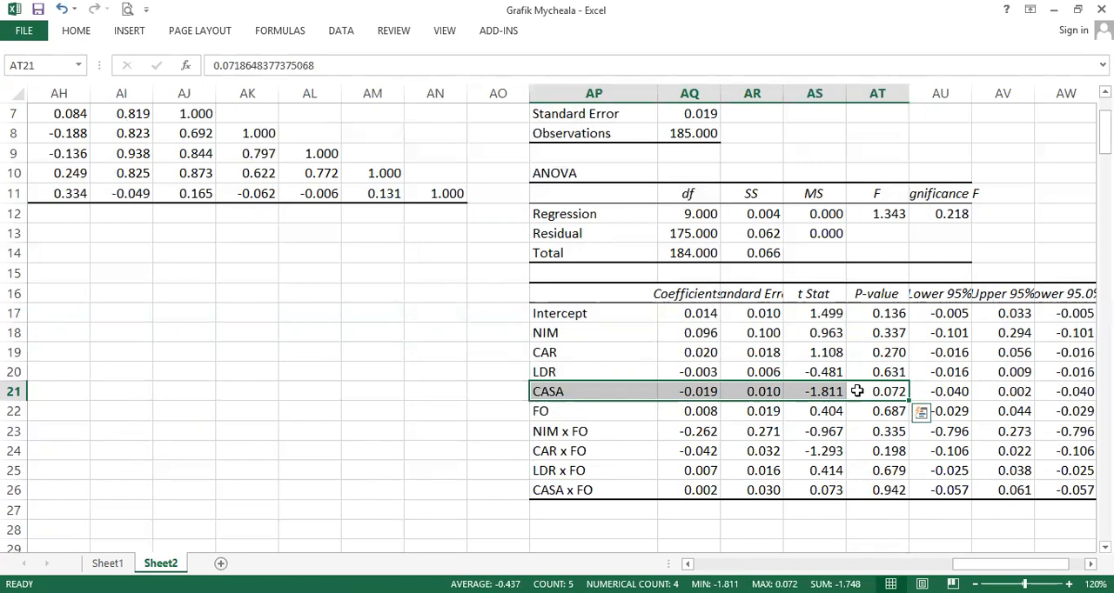
- Return to the start of Sheet2 and select the CASA values from D2 down to the last data row
{"action": "key", "text": "ctrl+Home"}
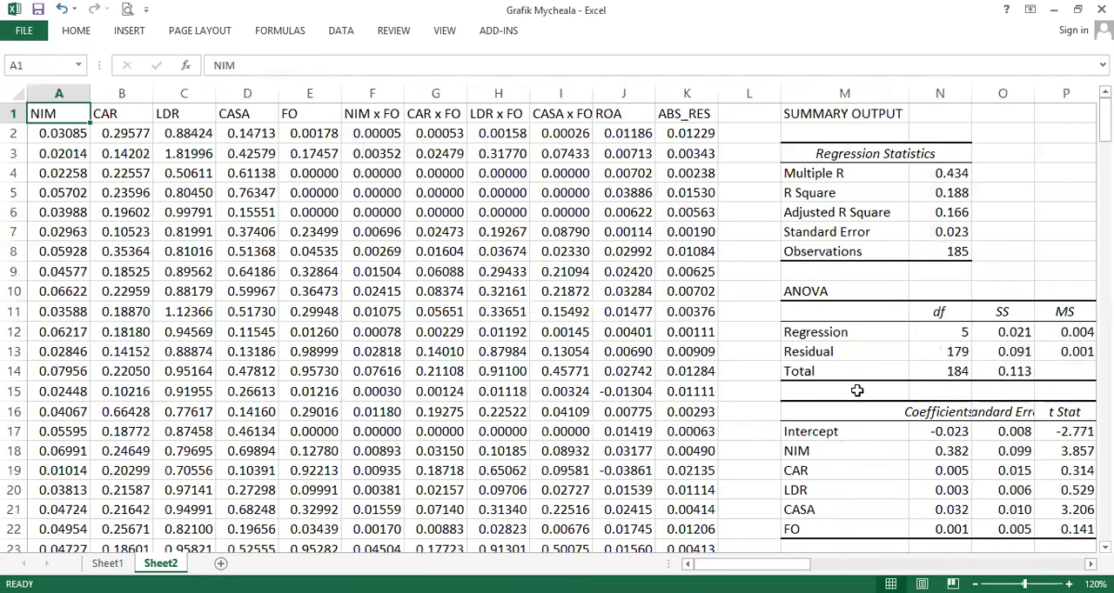
{"action": "left_click", "coordinate": [246, 133]}
{"action": "key", "text": "ctrl+shift+Down"}
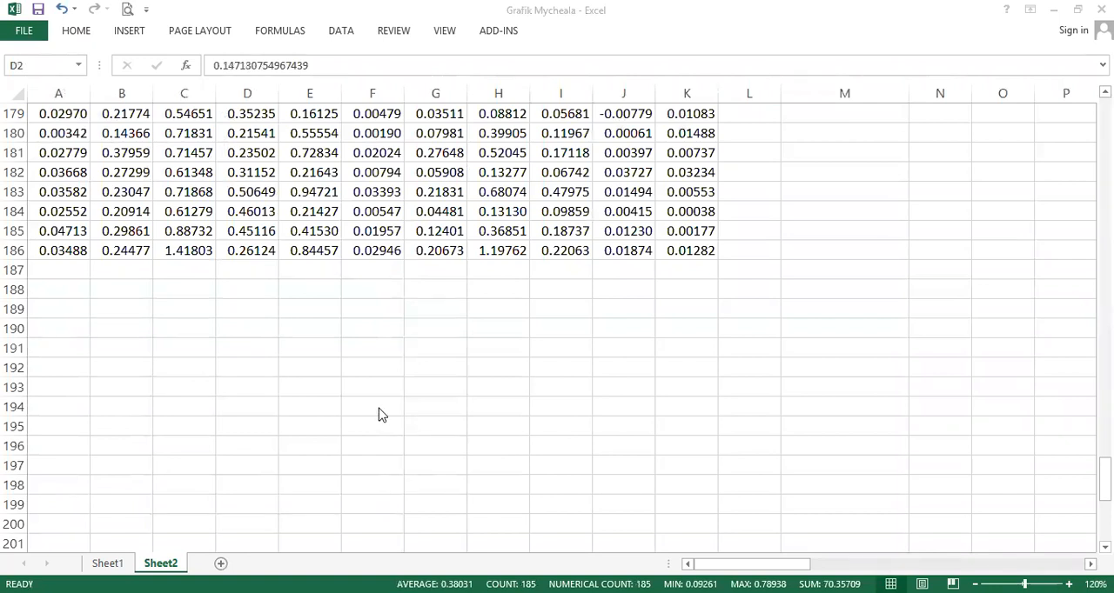
{"action": "left_click", "coordinate": [59, 288]}
{"action": "type", "text": "="}
{"action": "key", "text": "Escape"}
- Insert a blank column before the NIM data and label A188 Mean and A189 Stdev
{"action": "left_click", "coordinate": [82, 94]}
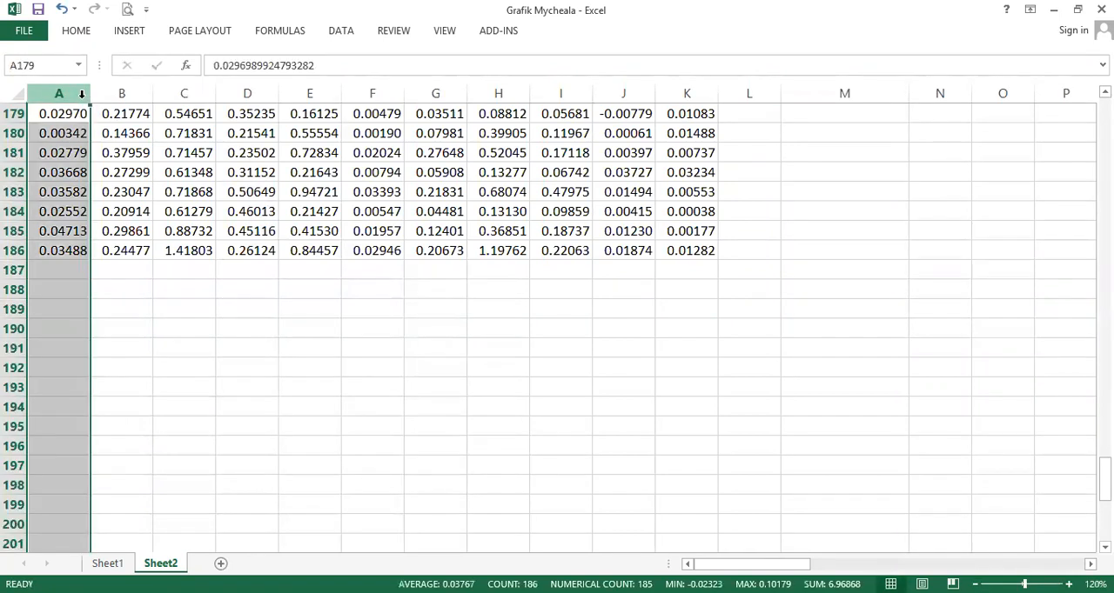
{"action": "key", "text": "ctrl+shift+equal"}
{"action": "left_click", "coordinate": [83, 289]}
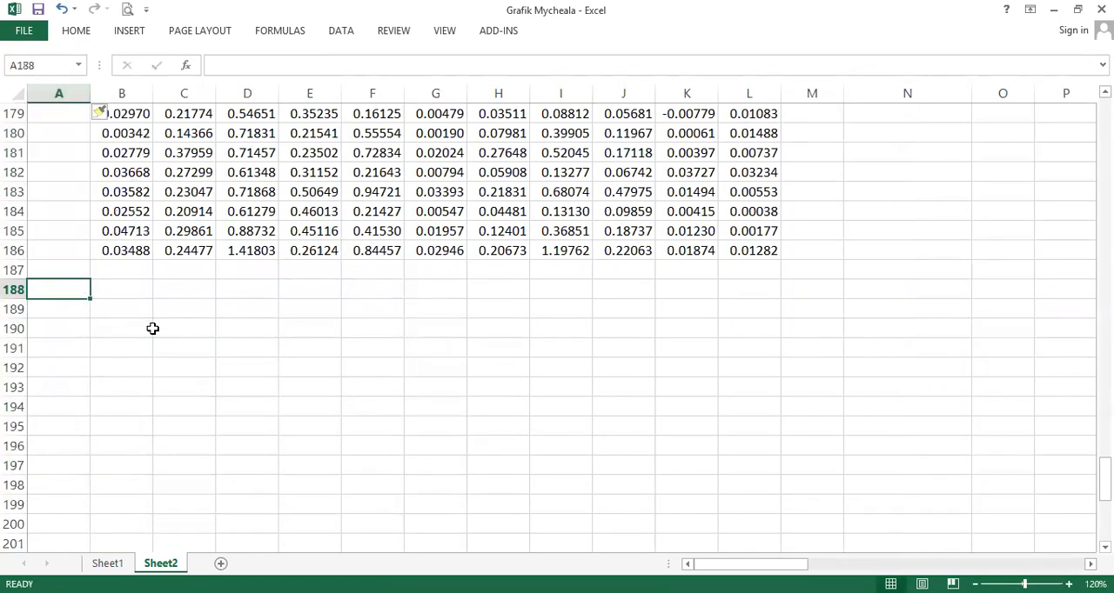
{"action": "type", "text": "Mean"}
{"action": "key", "text": "Return"}
{"action": "type", "text": "Stdev"}
{"action": "key", "text": "Tab"}
- Calculate the average of the NIM values B2:B186 in B188
{"action": "key", "text": "Up"}
{"action": "type", "text": "=avg("}
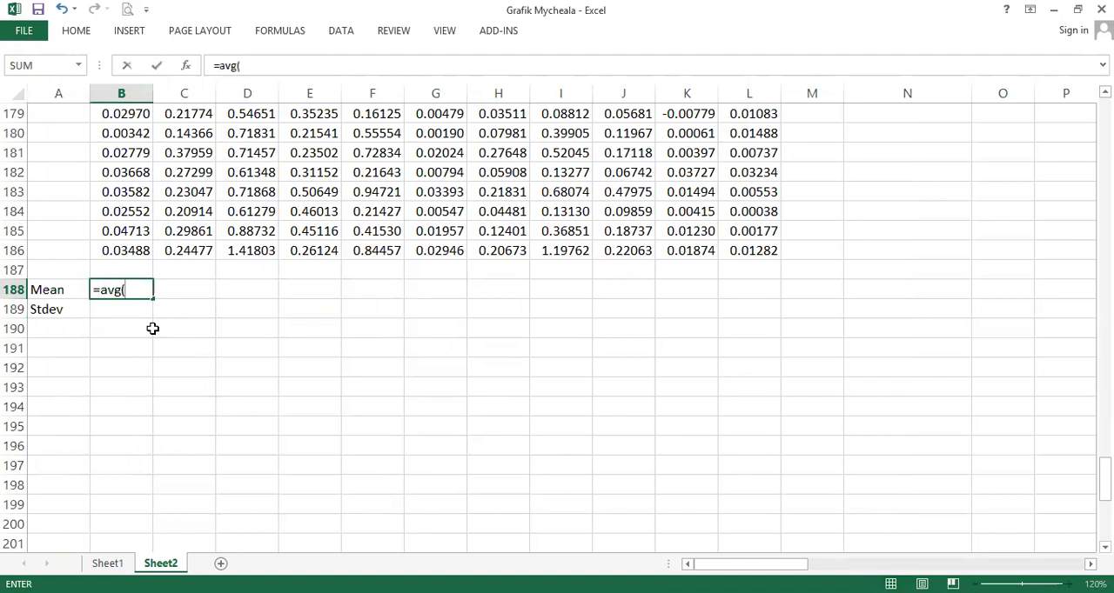
{"action": "key", "text": "Up"}
{"action": "key", "text": "Up"}
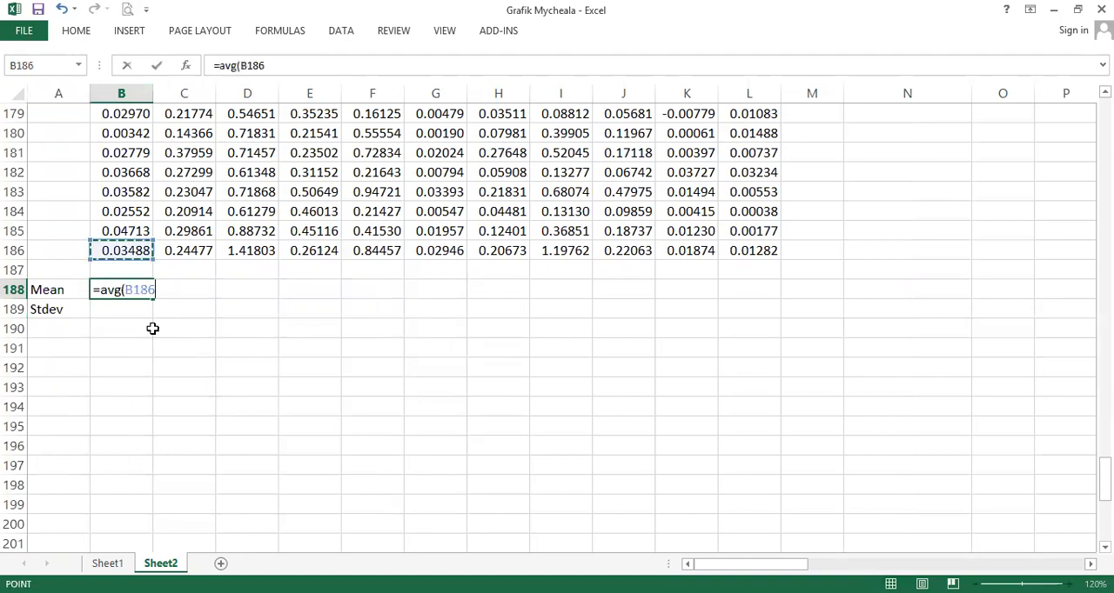
{"action": "key", "text": "ctrl+shift+Up"}
{"action": "key", "text": "Return"}
- Calculate the standard deviation of the NIM values in B189 with STDEV over B2:B186
{"action": "type", "text": "="}
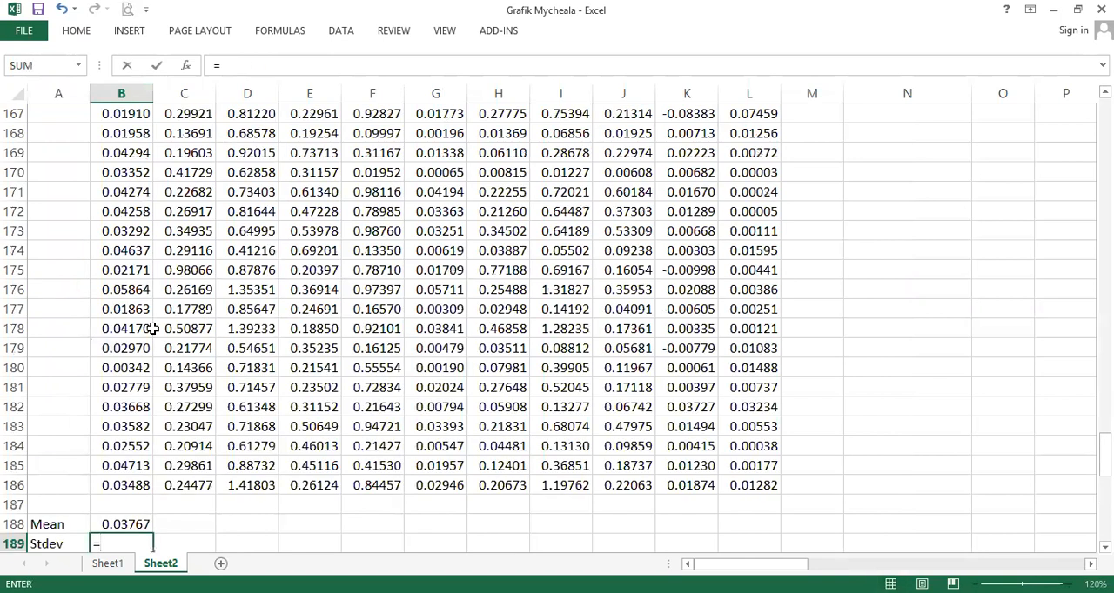
{"action": "type", "text": "stdev("}
{"action": "key", "text": "ctrl+Up"}
{"action": "key", "text": "ctrl+Up"}
{"action": "key", "text": "ctrl+Up"}
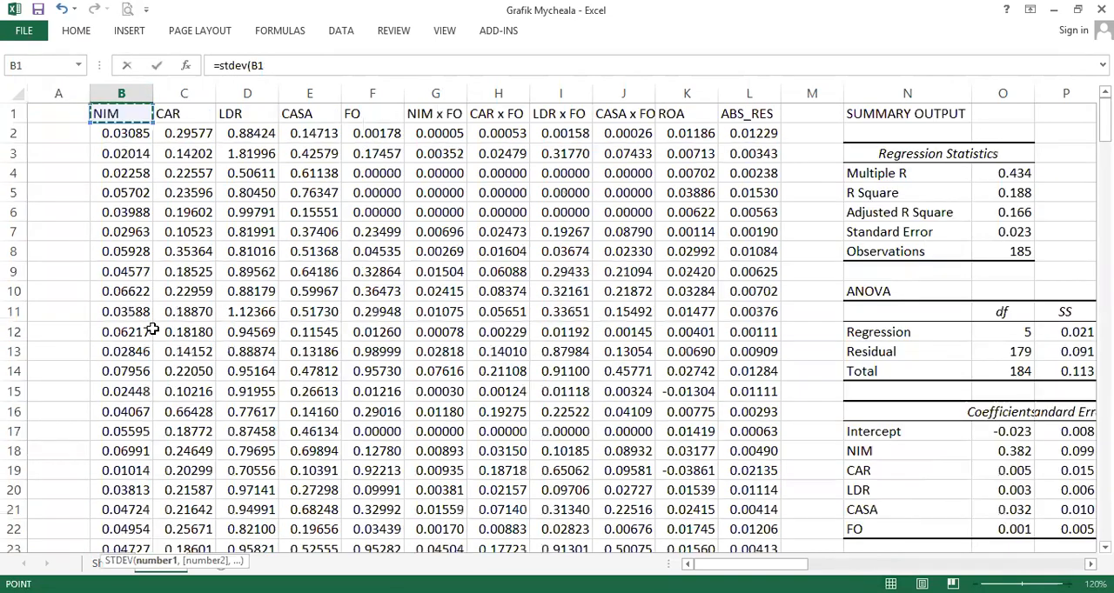
{"action": "key", "text": "Down"}
{"action": "key", "text": "ctrl+shift+Down"}
{"action": "key", "text": "Return"}
- Copy the Mean and Stdev formulas from B188:B189 across to the ABS_RES column, L
{"action": "key", "text": "Up"}
{"action": "key", "text": "Up"}
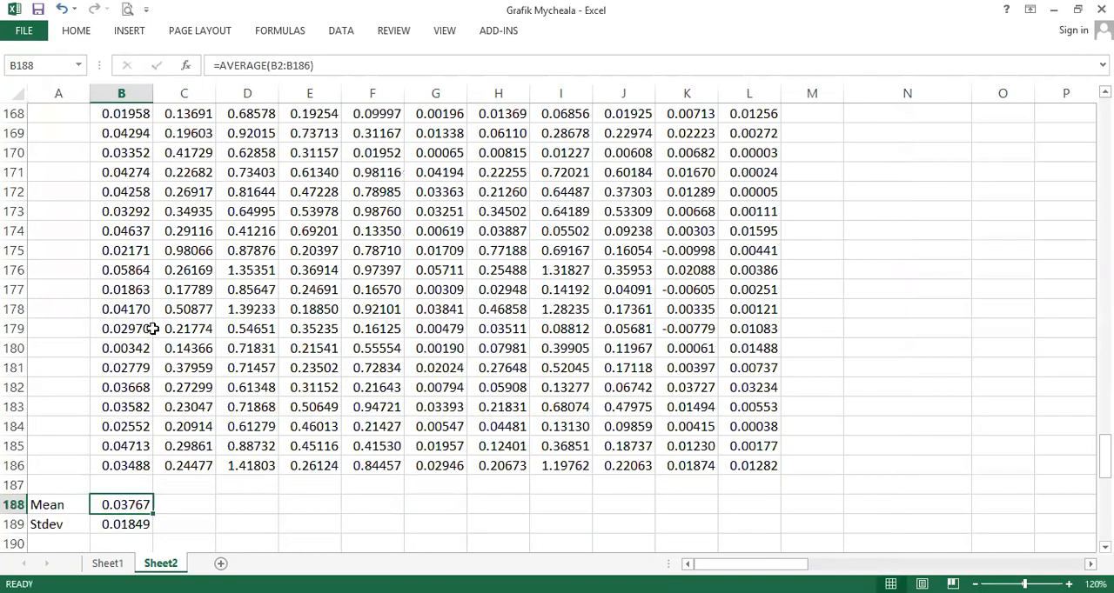
{"action": "key", "text": "shift+Down"}
{"action": "key", "text": "ctrl+c"}
{"action": "key", "text": "shift+Right"}
{"action": "key", "text": "shift+Right"}
{"action": "key", "text": "shift+Right"}
{"action": "key", "text": "shift+Right"}
{"action": "key", "text": "shift+Right"}
{"action": "key", "text": "shift+Right"}
{"action": "key", "text": "shift+Right"}
{"action": "key", "text": "shift+Right"}
{"action": "key", "text": "shift+Right"}
{"action": "key", "text": "shift+Right"}
{"action": "key", "text": "shift+Right"}
{"action": "key", "text": "shift+Left"}
{"action": "key", "text": "Return"}
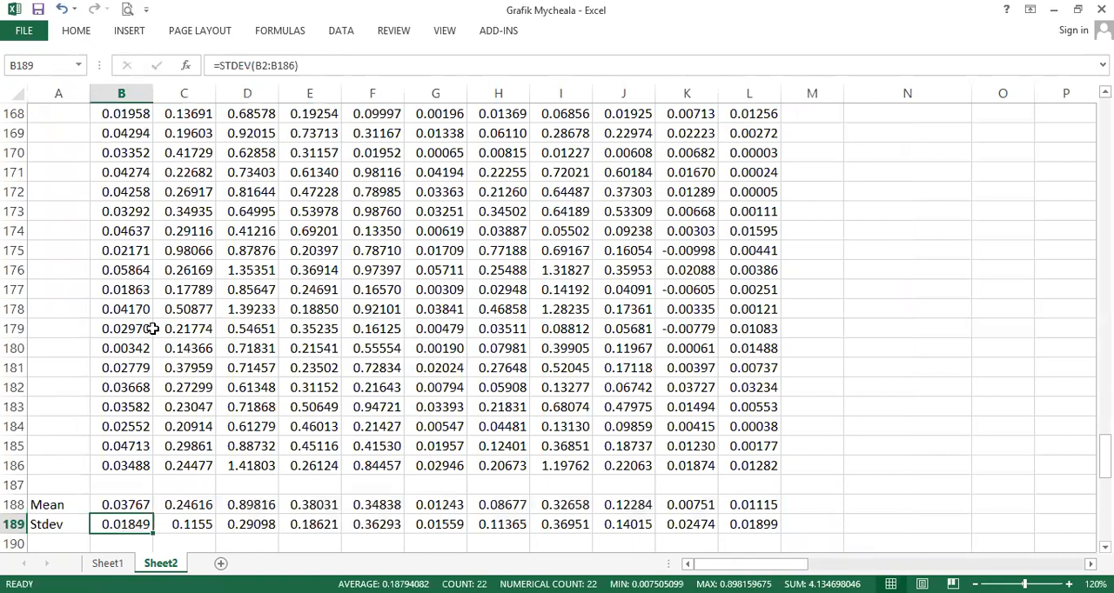
- Enter an IF formula in B190 that returns "Tidak Normal" when B188 is less than B189, otherwise "Normal"
{"action": "key", "text": "Down"}
{"action": "type", "text": "="}
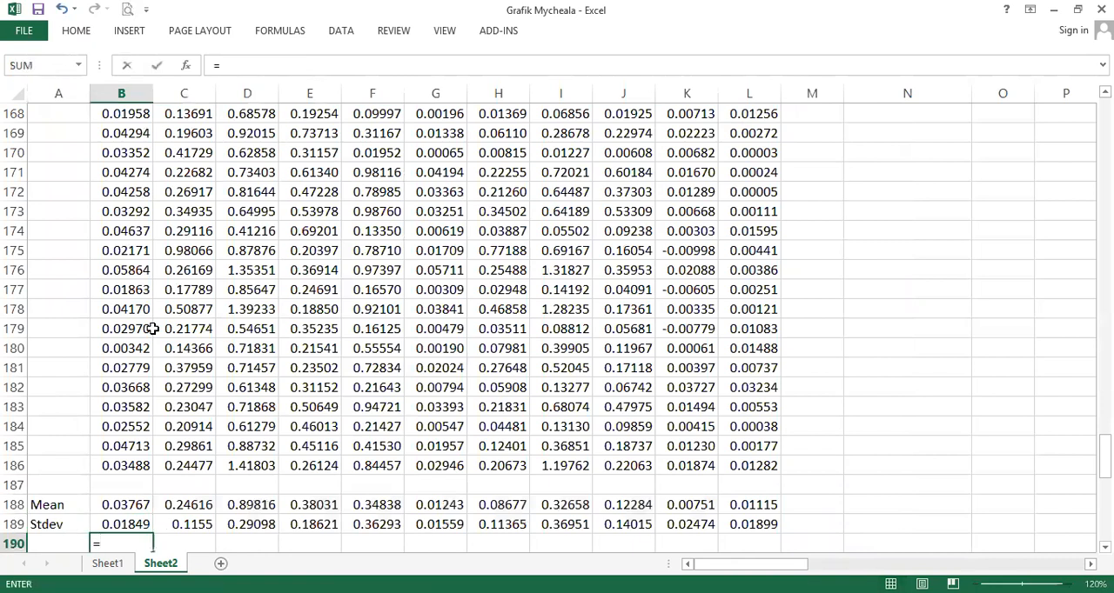
{"action": "type", "text": "if("}
{"action": "key", "text": "Up"}
{"action": "key", "text": "Up"}
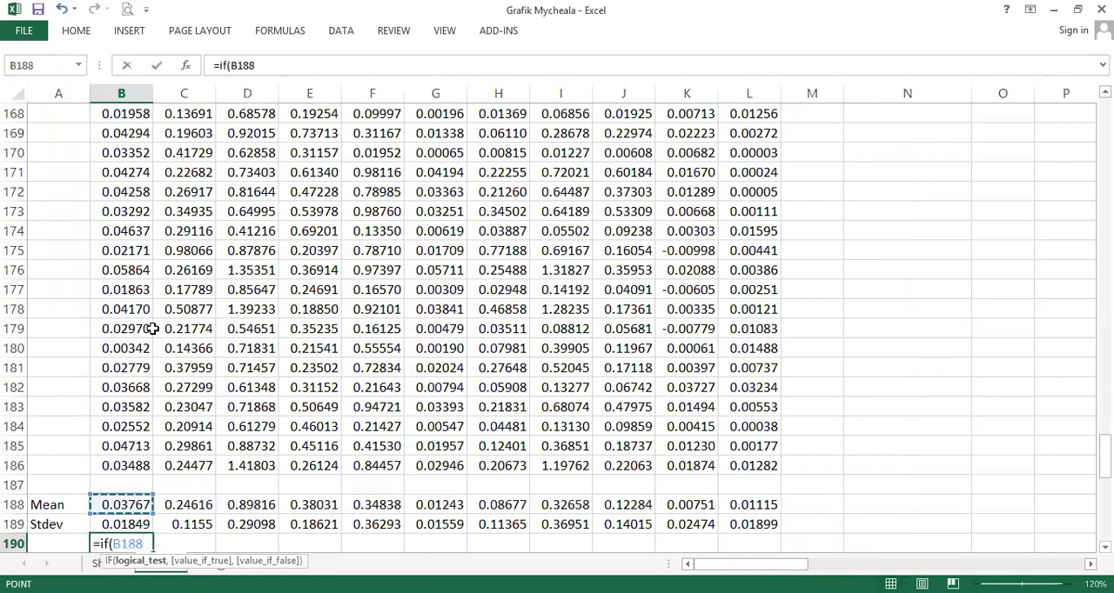
{"action": "type", "text": "<"}
{"action": "key", "text": "Up"}
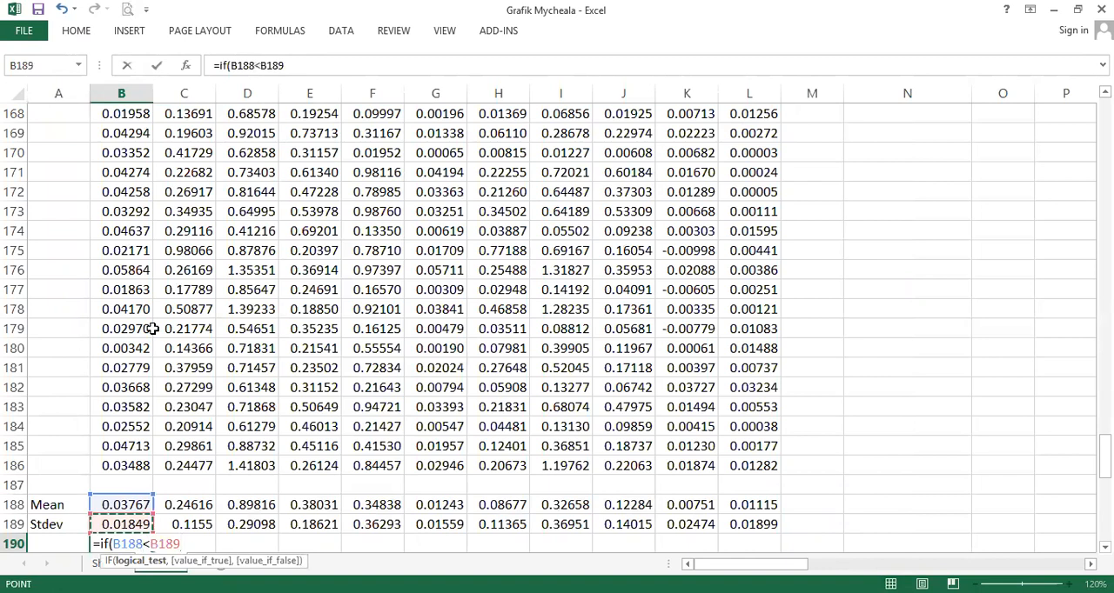
{"action": "type", "text": ","}
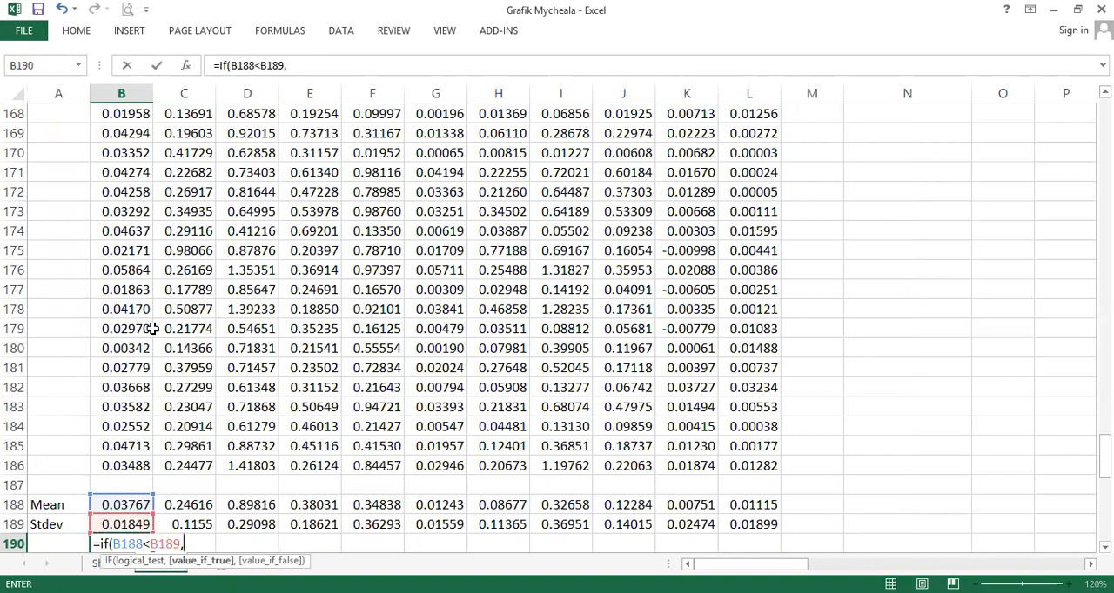
{"action": "type", "text": "\"Tidak Normal\",\"Normal"}
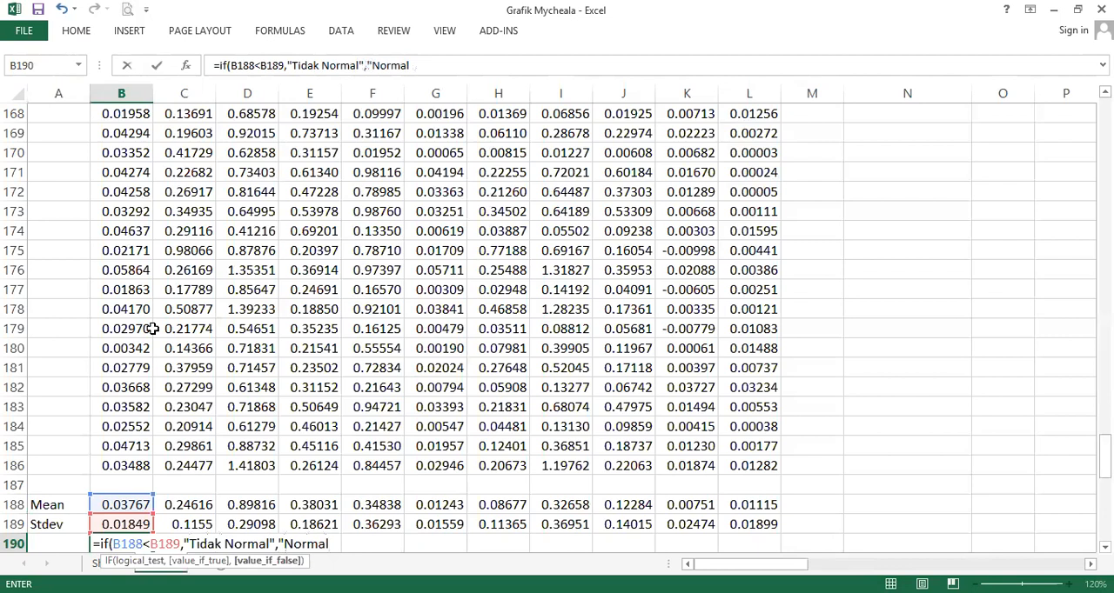
{"action": "type", "text": "\""}
{"action": "key", "text": "Return"}
- Copy the normality formula from B190 across row 190 to column L
{"action": "key", "text": "Up"}
{"action": "key", "text": "ctrl+c"}
{"action": "key", "text": "shift+Right"}
{"action": "key", "text": "shift+Right"}
{"action": "key", "text": "shift+Right"}
{"action": "key", "text": "shift+Right"}
{"action": "key", "text": "shift+Right"}
{"action": "key", "text": "shift+Right"}
{"action": "key", "text": "shift+Right"}
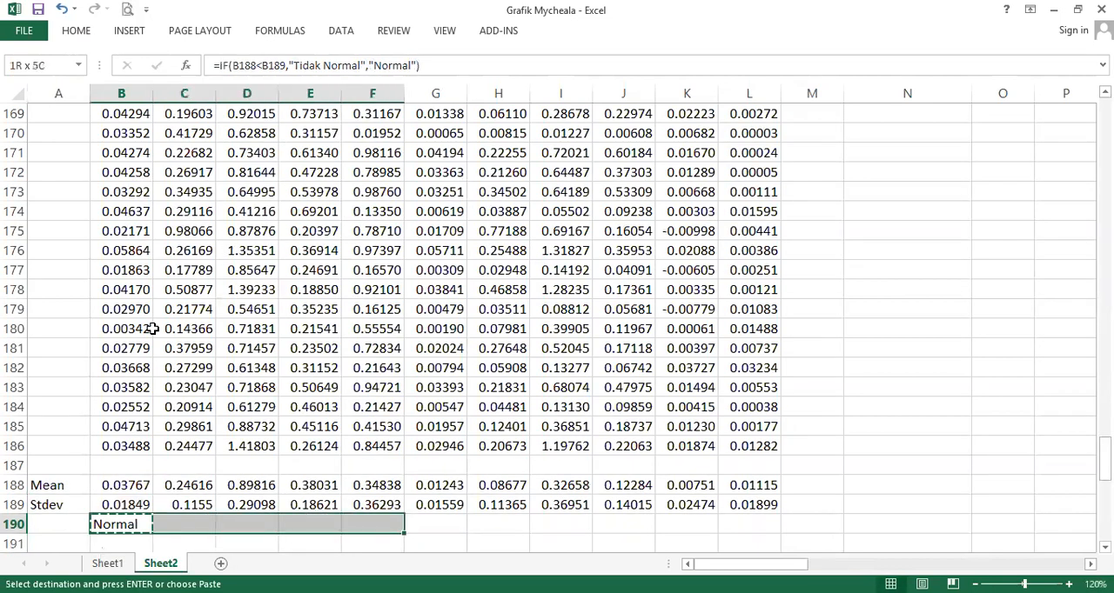
{"action": "key", "text": "shift+Right"}
{"action": "key", "text": "shift+Right"}
{"action": "key", "text": "shift+Right"}
{"action": "key", "text": "Return"}
- Review the normality labels in row 190, select F190:L190, and match those columns to their headers in row 1
{"action": "key", "text": "Up"}
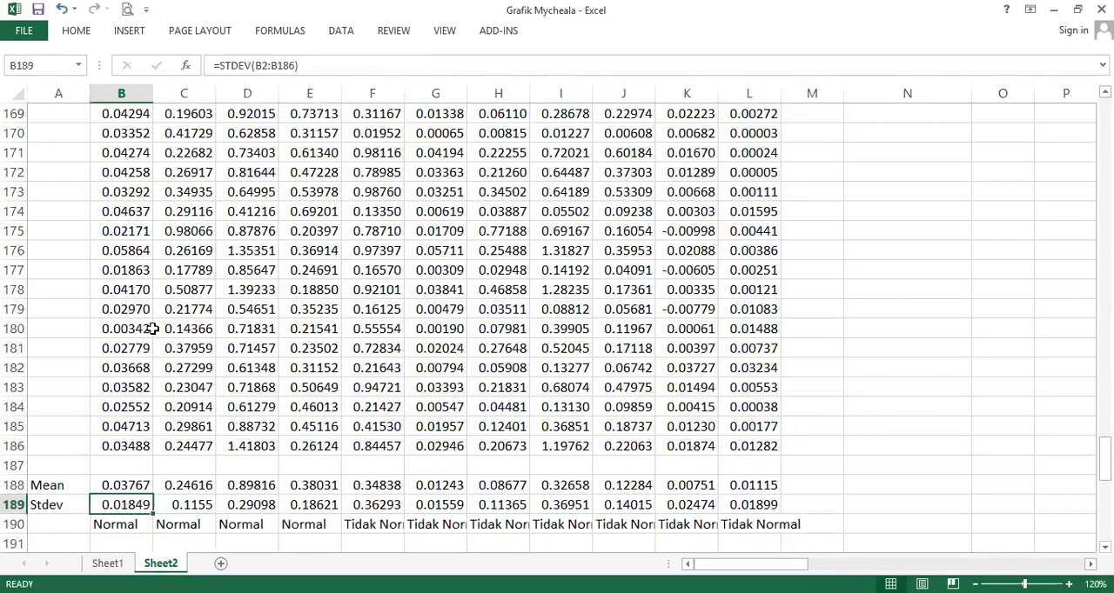
{"action": "key", "text": "Left"}
{"action": "key", "text": "Right"}
{"action": "key", "text": "Right"}
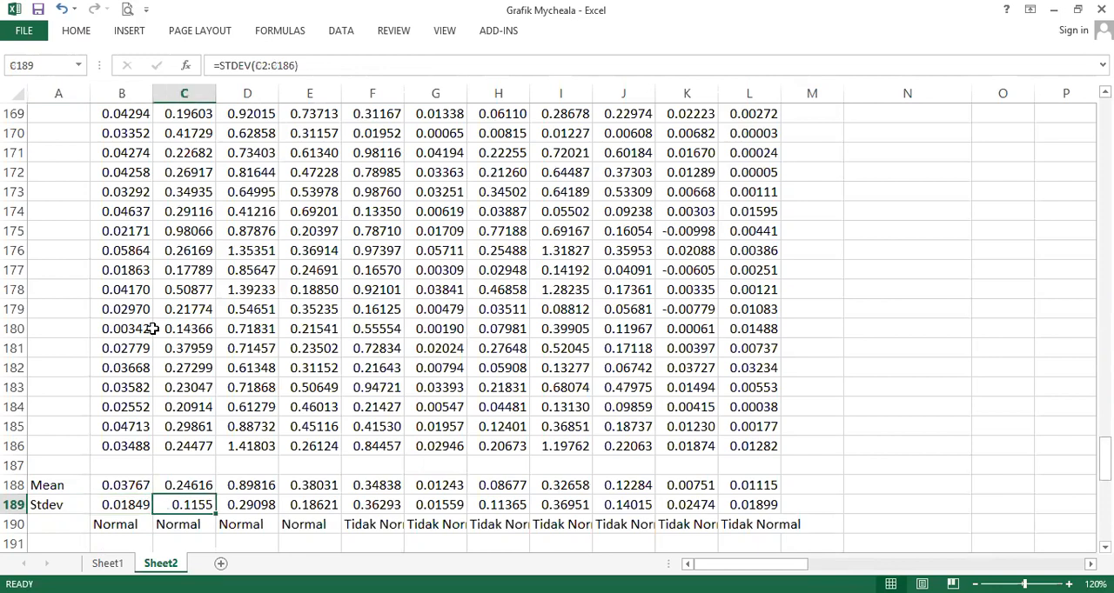
{"action": "key", "text": "Down"}
{"action": "key", "text": "Right"}
{"action": "key", "text": "Right"}
{"action": "key", "text": "Right"}
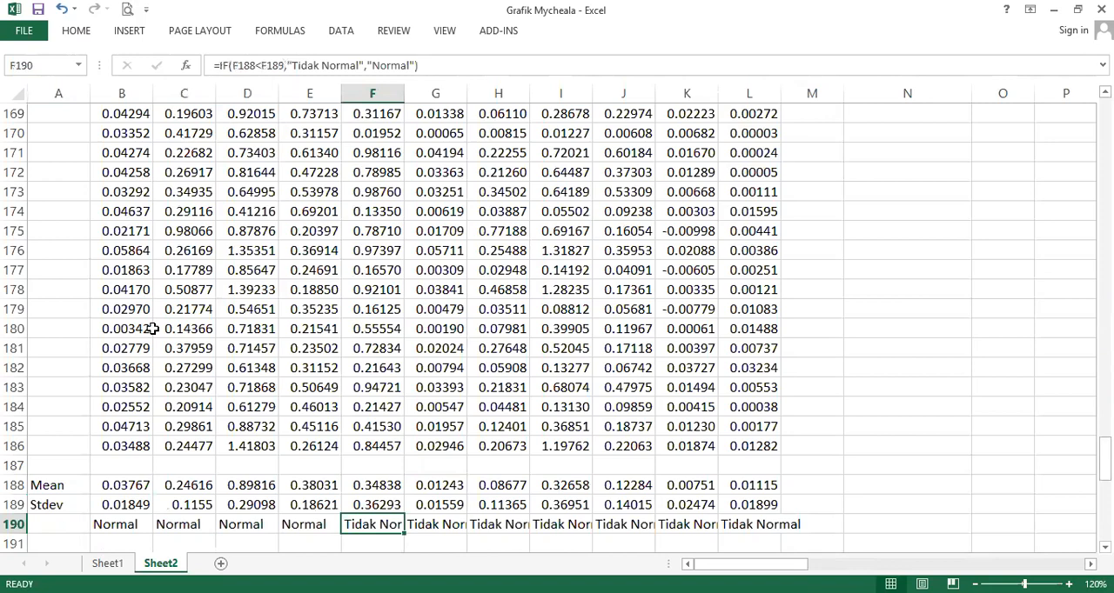
{"action": "key", "text": "ctrl+shift+Right"}
{"action": "scroll", "coordinate": [331, 466], "scroll_direction": "up", "scroll_amount": 15}
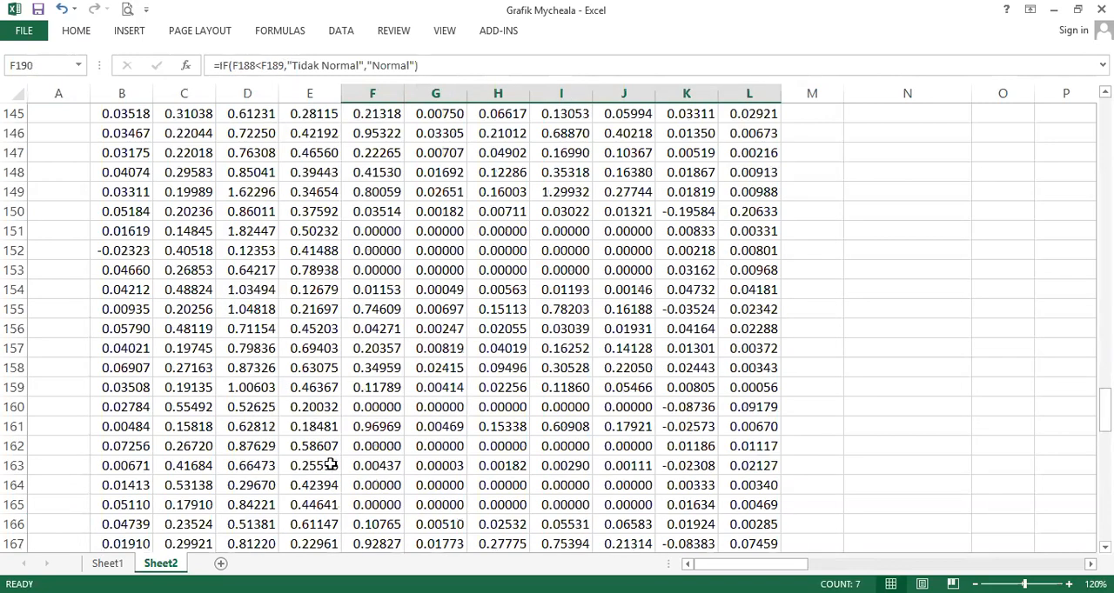
{"action": "scroll", "coordinate": [331, 466], "scroll_direction": "up", "scroll_amount": 20}
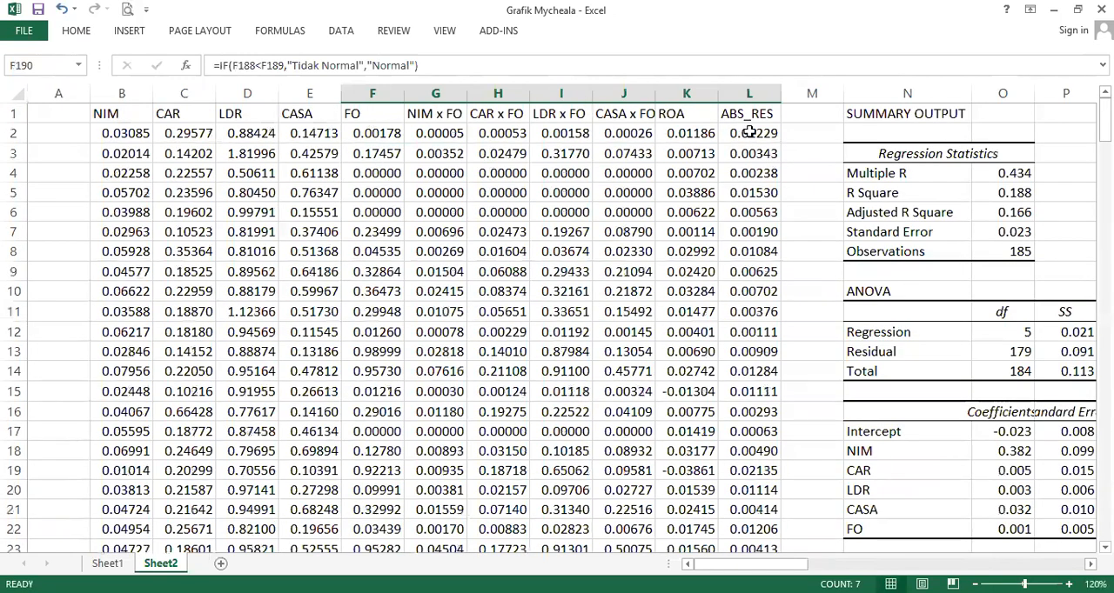
{"action": "scroll", "coordinate": [657, 264], "scroll_direction": "down", "scroll_amount": 18}
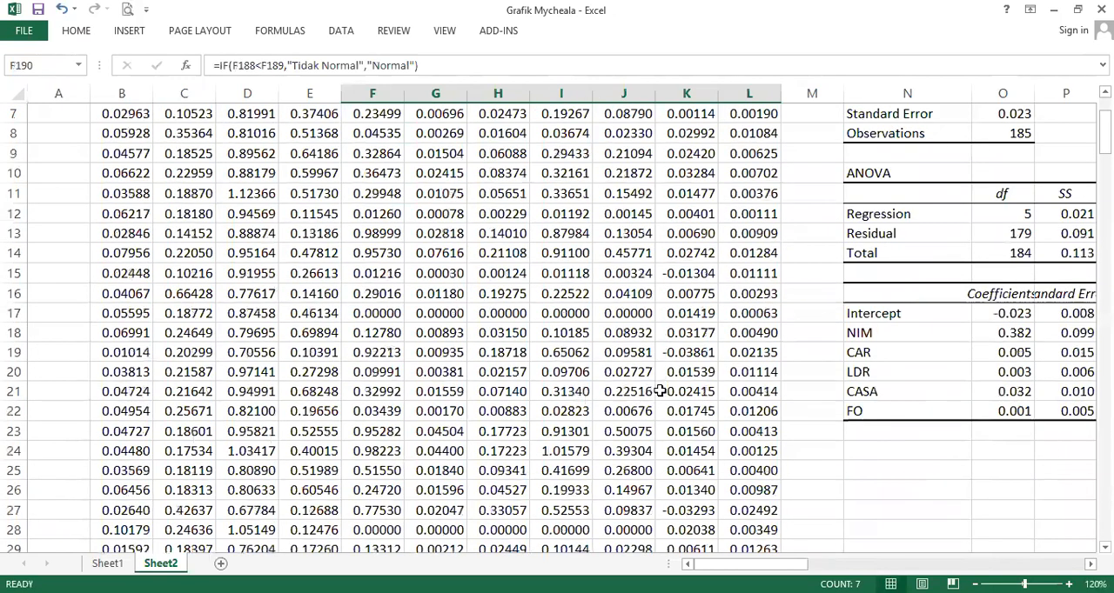
{"action": "scroll", "coordinate": [657, 442], "scroll_direction": "down", "scroll_amount": 20}
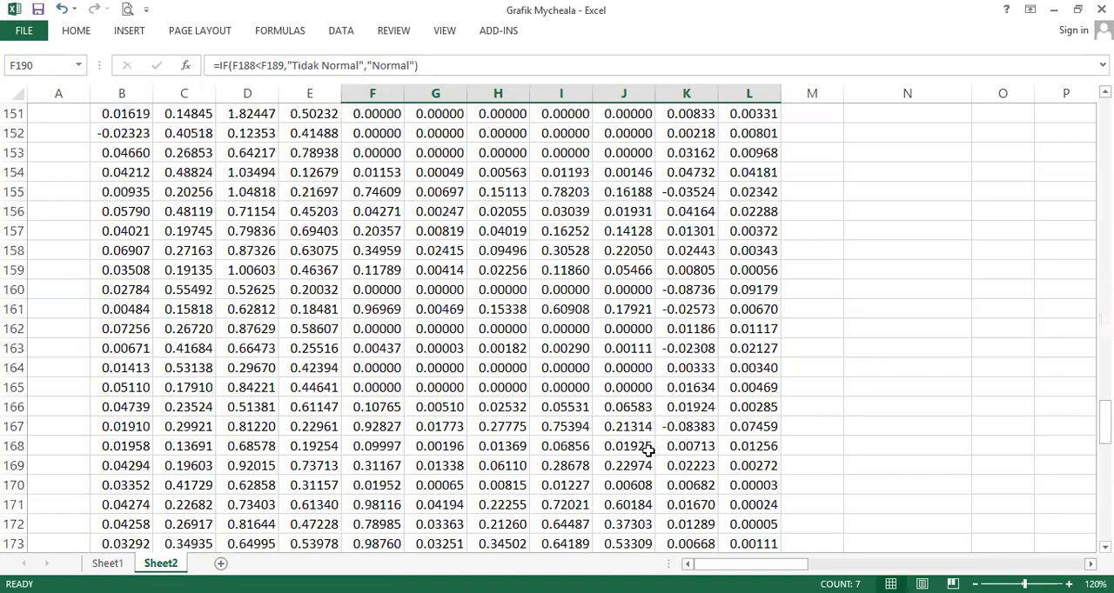
{"action": "scroll", "coordinate": [648, 450], "scroll_direction": "down", "scroll_amount": 6}
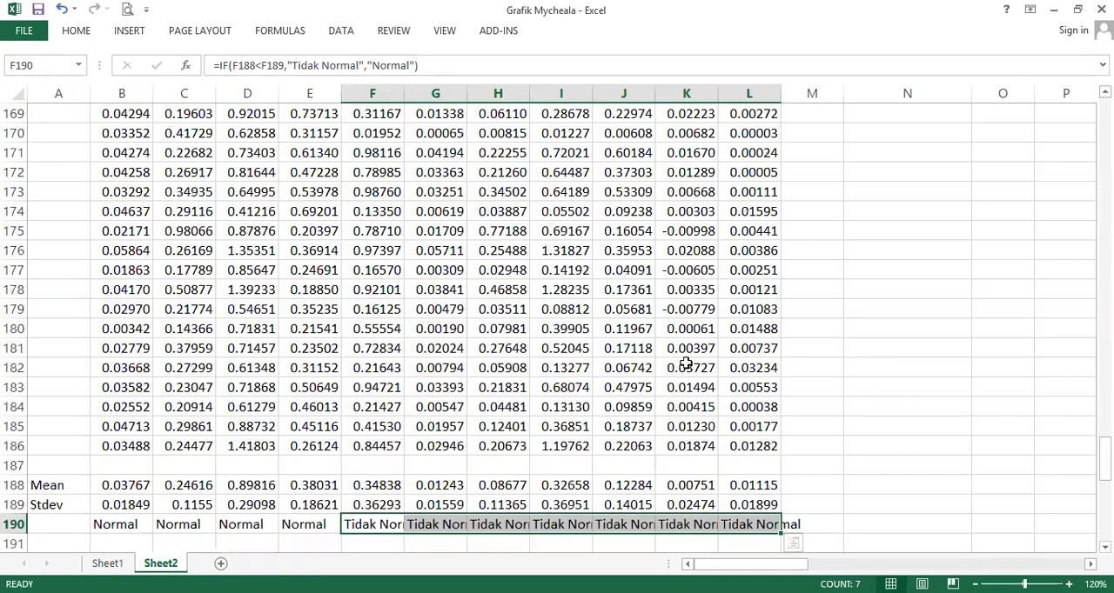
- Go to the ABS_RES regression output and highlight its CASA row from the P-value back to the label
{"action": "key", "text": "ctrl+Home"}
{"action": "key", "text": "ctrl+Right"}
{"action": "key", "text": "ctrl+Right"}
{"action": "key", "text": "ctrl+Right"}
{"action": "key", "text": "ctrl+Right"}
{"action": "key", "text": "ctrl+Right"}
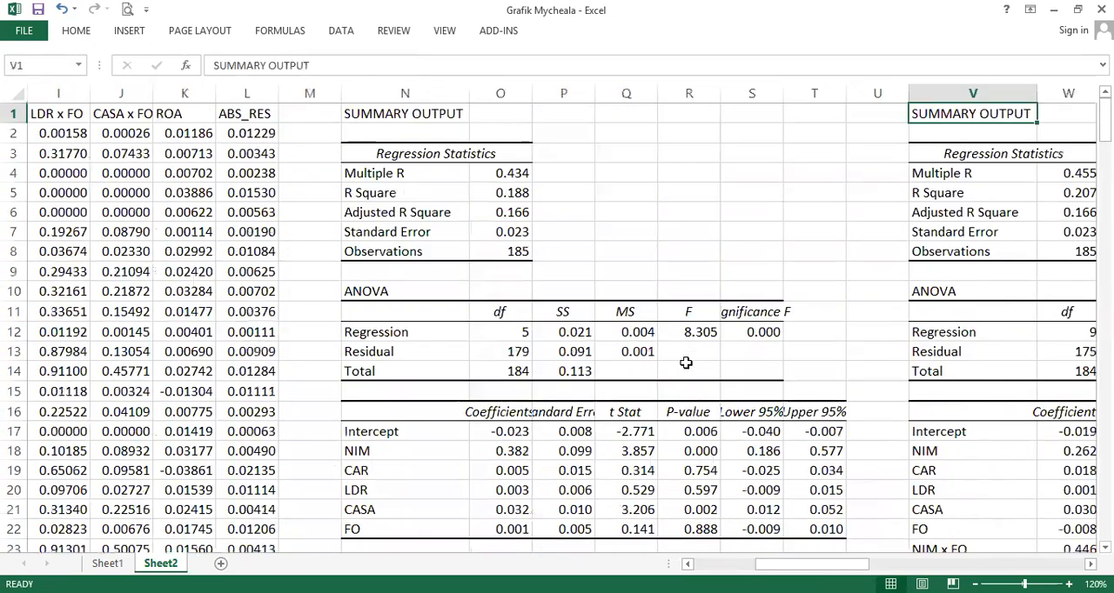
{"action": "key", "text": "ctrl+Right"}
{"action": "key", "text": "ctrl+Right"}
{"action": "key", "text": "ctrl+Right"}
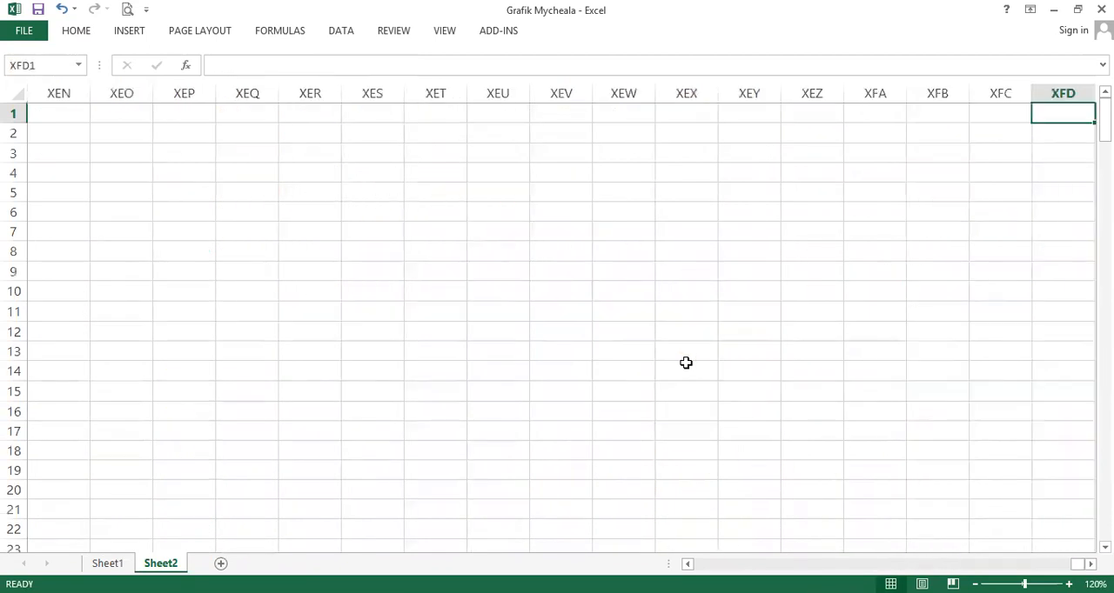
{"action": "key", "text": "ctrl+Left"}
{"action": "scroll", "coordinate": [572, 495], "scroll_direction": "down", "scroll_amount": 1}
{"action": "left_click_drag", "start_coordinate": [374, 450], "coordinate": [125, 449]}
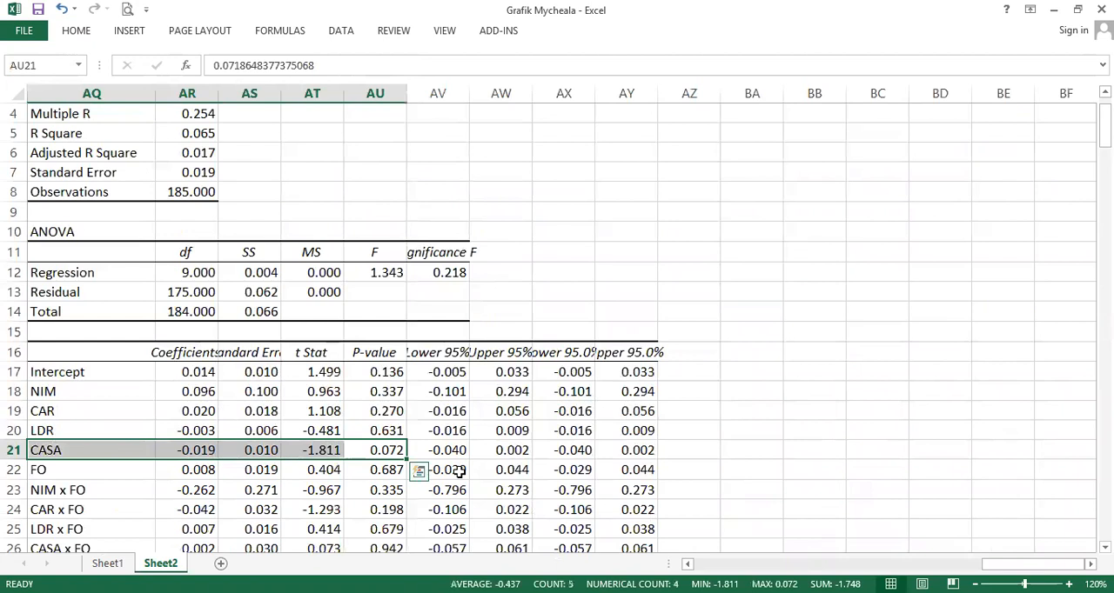
- Highlight the CASA row, V21:Z21, in the ROA regression with FO interaction terms and review its coefficient and P-value
{"action": "key", "text": "Home"}
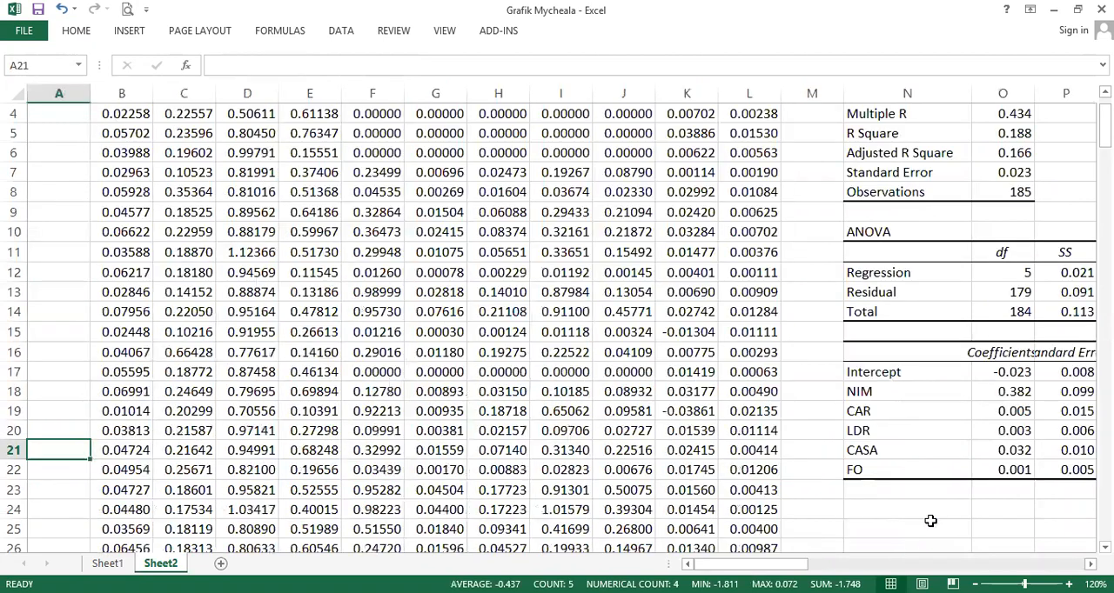
{"action": "left_click", "coordinate": [943, 433]}
{"action": "key", "text": "Down"}
{"action": "key", "text": "ctrl+Right"}
{"action": "key", "text": "ctrl+Right"}
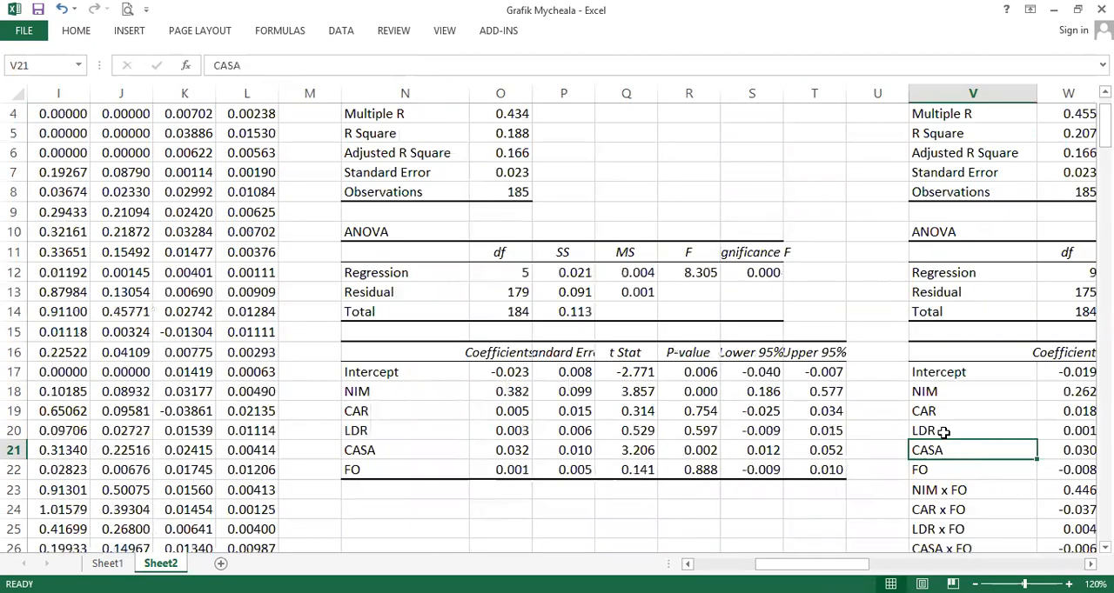
{"action": "key", "text": "ctrl+Right"}
{"action": "left_click", "coordinate": [924, 450]}
{"action": "left_click", "coordinate": [560, 450], "text": "shift"}
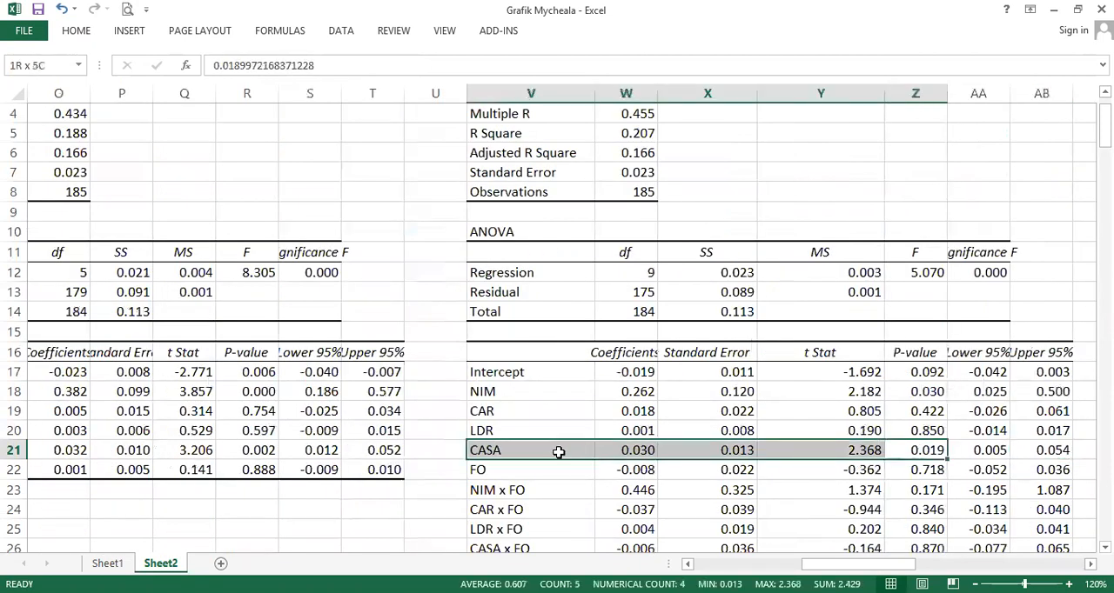
{"action": "scroll", "coordinate": [558, 453], "scroll_direction": "down", "scroll_amount": 1}
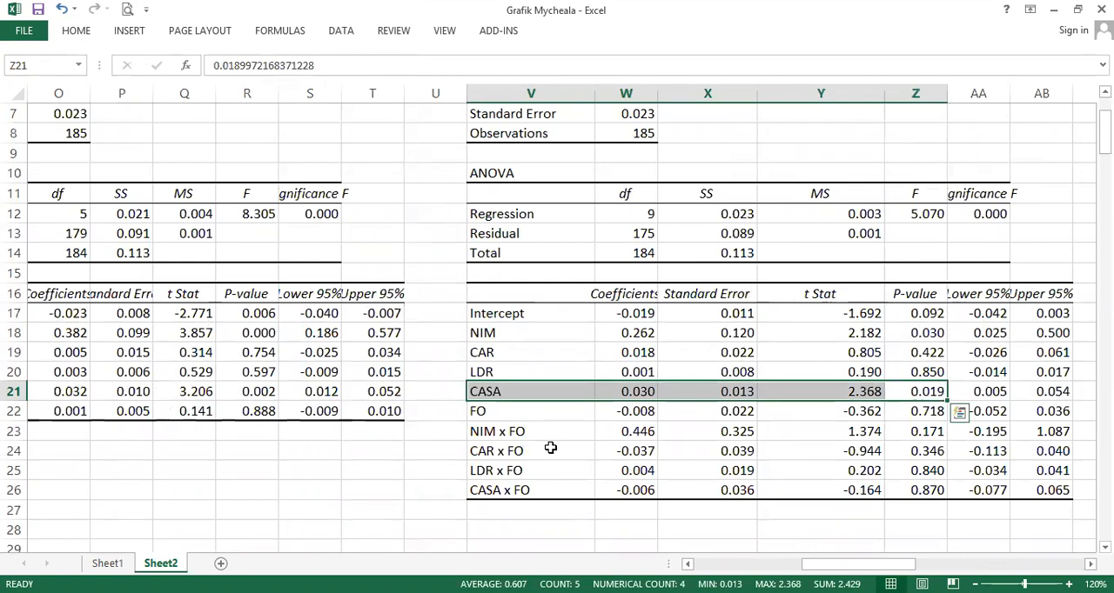
- Go back to the summary rows below the data and check the ABS_RES normality label in L190
{"action": "key", "text": "Home"}
{"action": "scroll", "coordinate": [435, 443], "scroll_direction": "down", "scroll_amount": 3}
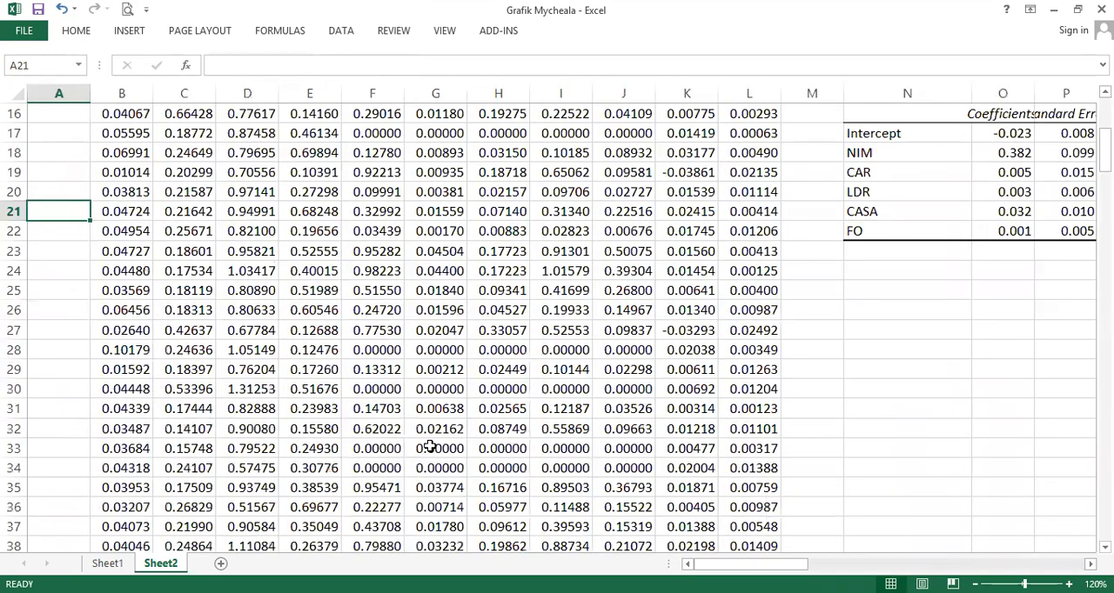
{"action": "scroll", "coordinate": [429, 446], "scroll_direction": "down", "scroll_amount": 20}
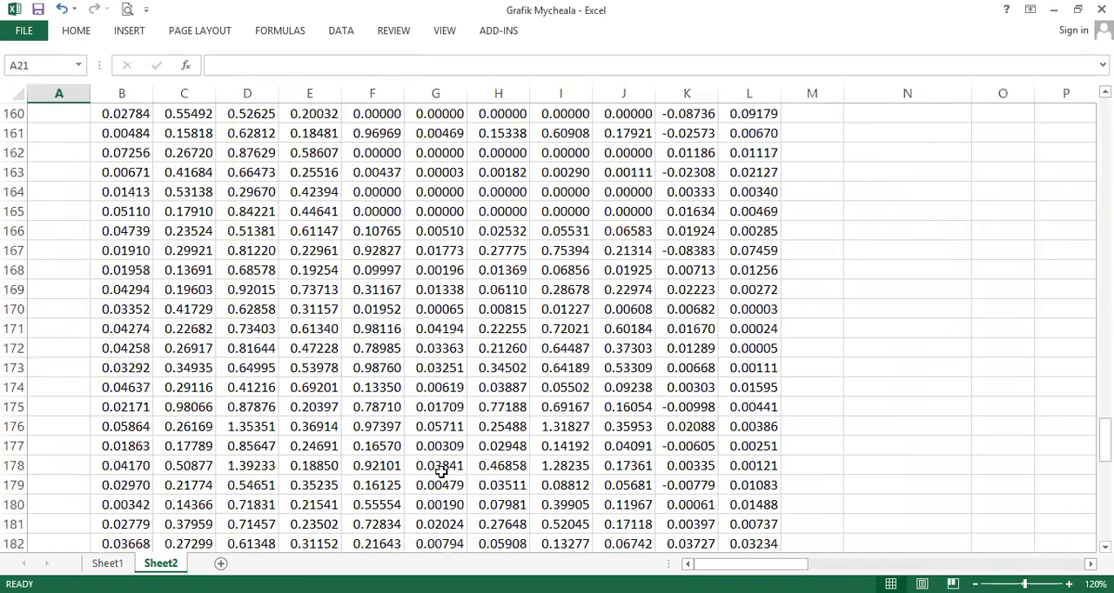
{"action": "scroll", "coordinate": [441, 471], "scroll_direction": "down", "scroll_amount": 4}
{"action": "left_click", "coordinate": [707, 346]}
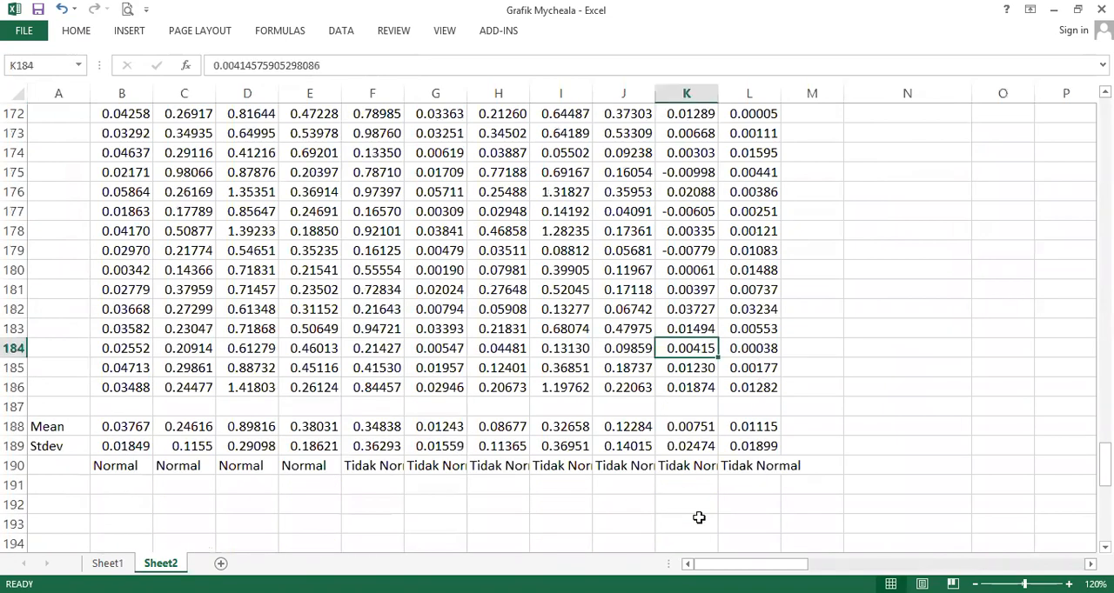
{"action": "left_click", "coordinate": [740, 467]}
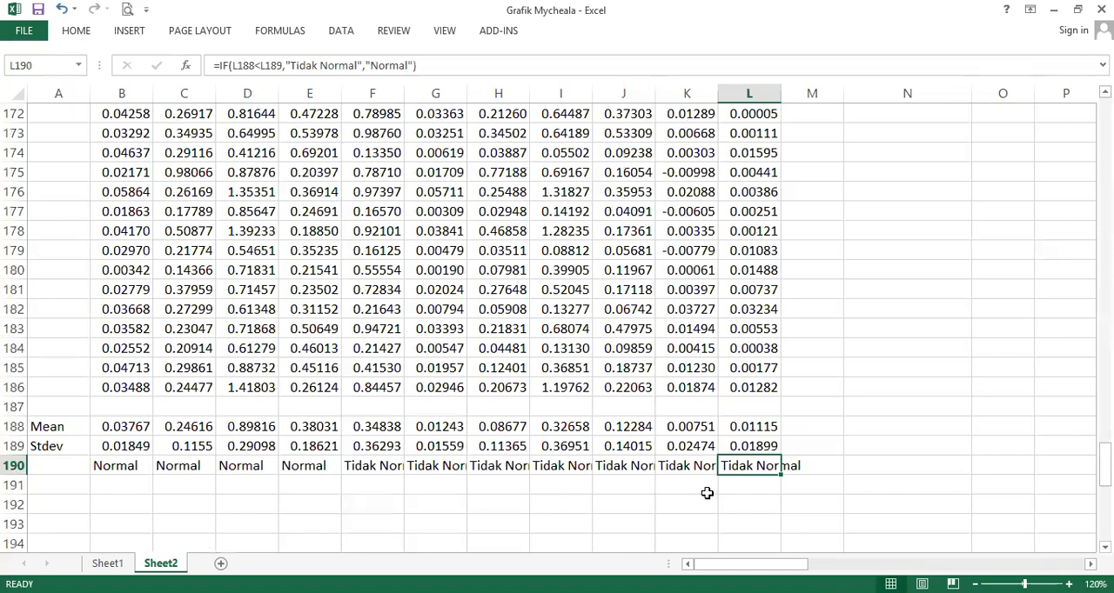
- Calculate the average of the Residuals, X33:X217, in cell X219 below the ROA regression's residual output
{"action": "key", "text": "ctrl+Up"}
{"action": "key", "text": "ctrl+Up"}
{"action": "key", "text": "ctrl+Up"}
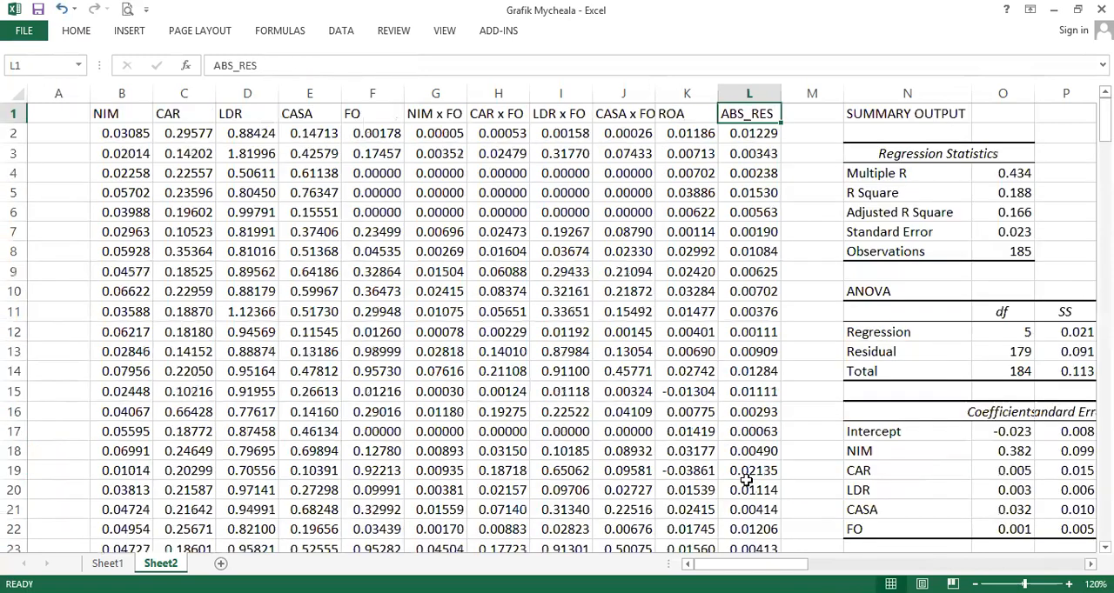
{"action": "key", "text": "ctrl+Down"}
{"action": "key", "text": "ctrl+Right"}
{"action": "key", "text": "Right"}
{"action": "key", "text": "Right"}
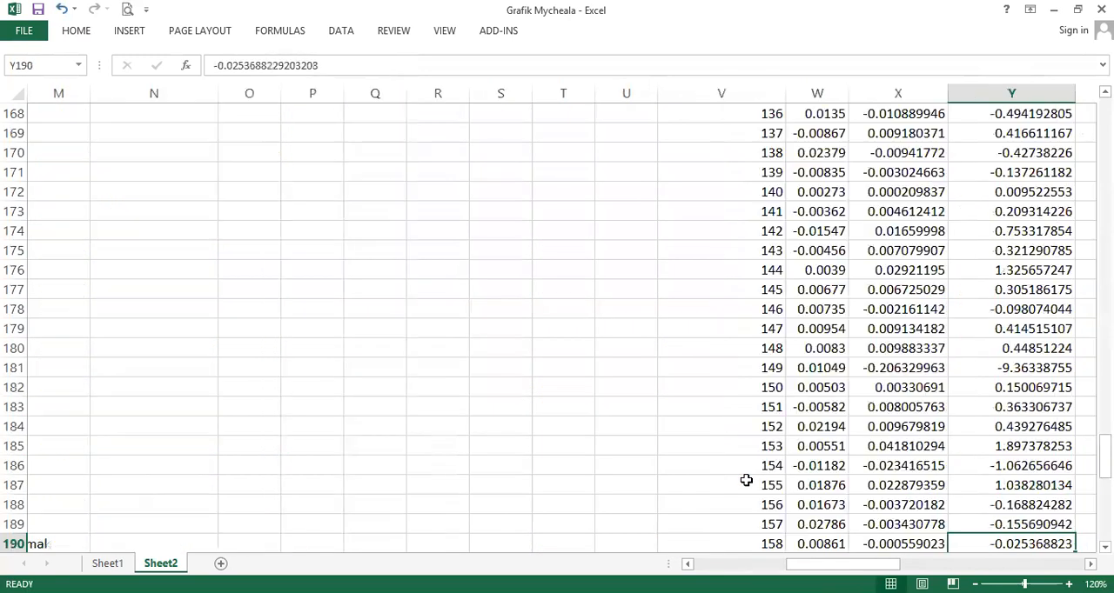
{"action": "key", "text": "ctrl+Up"}
{"action": "key", "text": "Down"}
{"action": "key", "text": "ctrl+Down"}
{"action": "key", "text": "Down"}
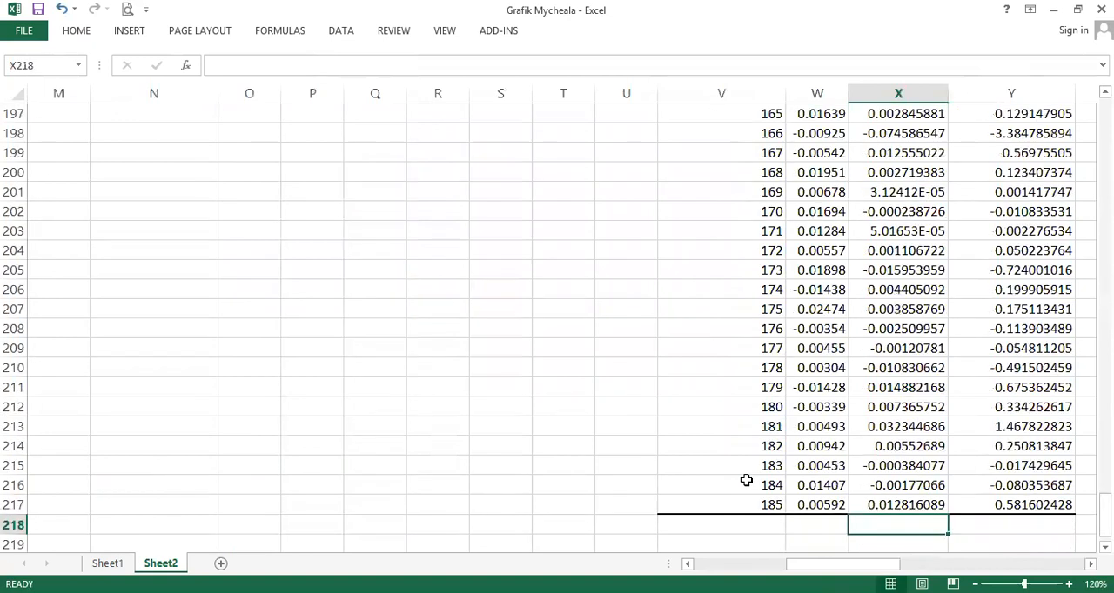
{"action": "key", "text": "Down"}
{"action": "type", "text": "=m"}
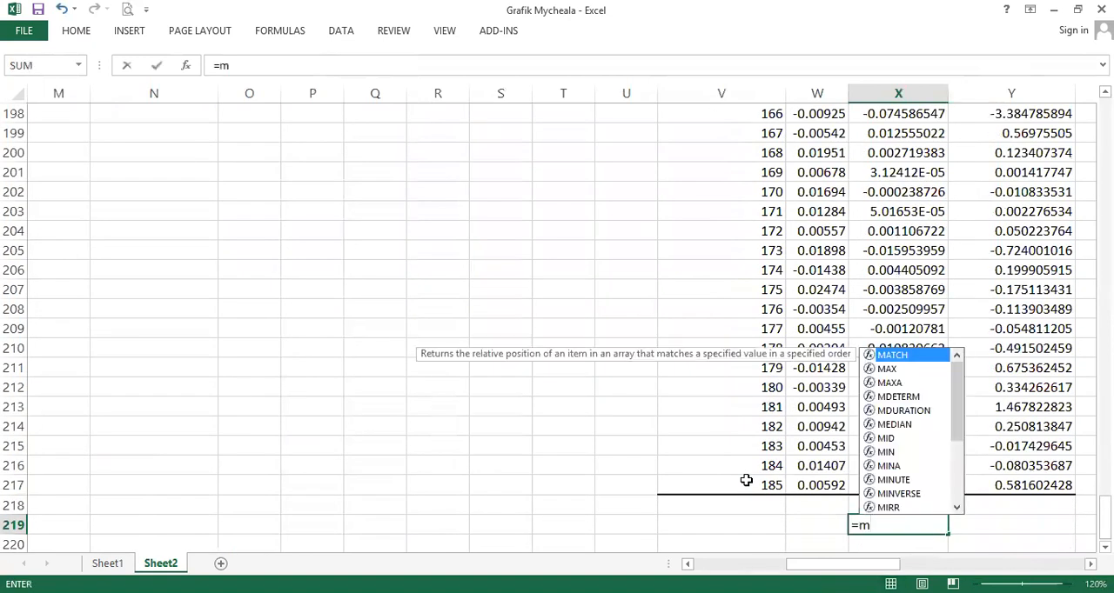
{"action": "key", "text": "BackSpace"}
{"action": "type", "text": "avg("}
{"action": "key", "text": "Up"}
{"action": "key", "text": "Up"}
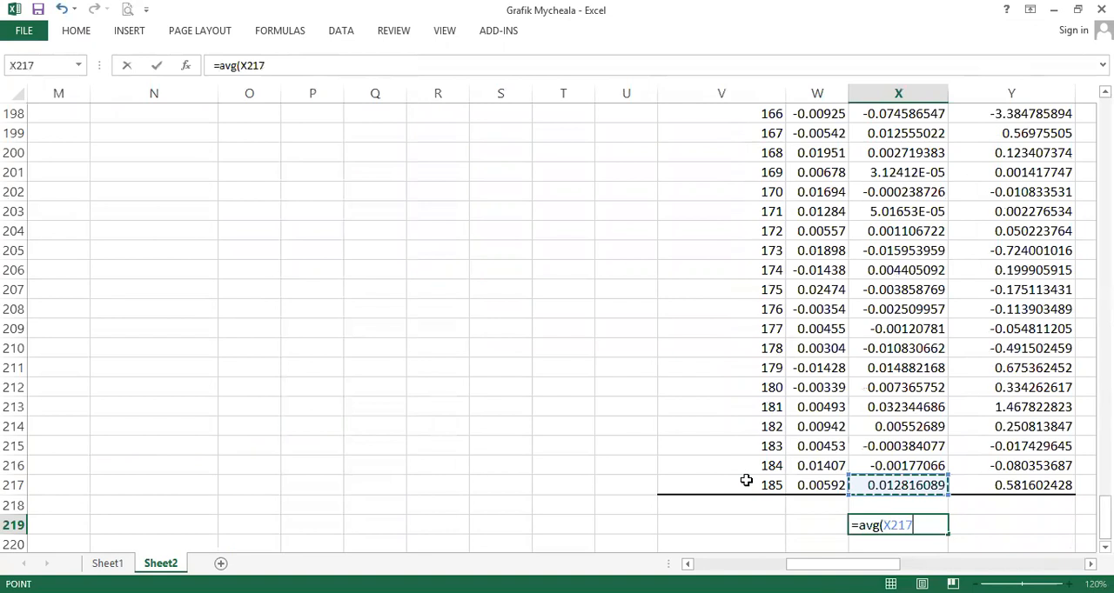
{"action": "key", "text": "Return"}
- Label W219 as Mean and W220 as Stdev, and calculate the residuals' standard deviation in X220
{"action": "key", "text": "Up"}
{"action": "key", "text": "Left"}
{"action": "type", "text": "Mean"}
{"action": "key", "text": "Return"}
{"action": "type", "text": "Stdev"}
{"action": "key", "text": "Right"}
{"action": "type", "text": "="}
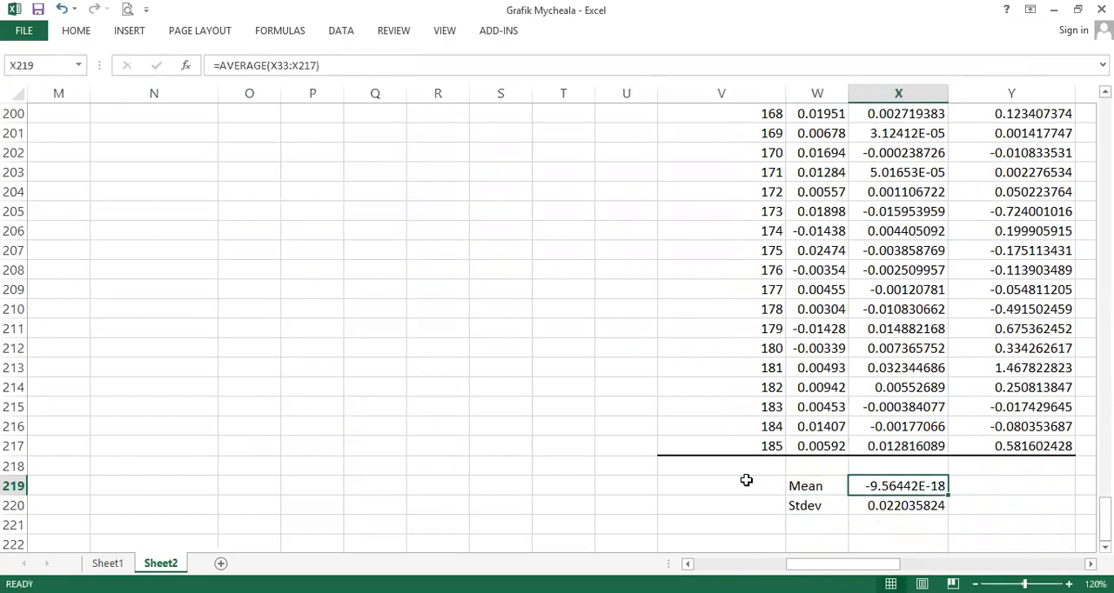
- Format the mean and standard deviation in X219:X220 as numbers with three decimal places
{"action": "key", "text": "shift+Down"}
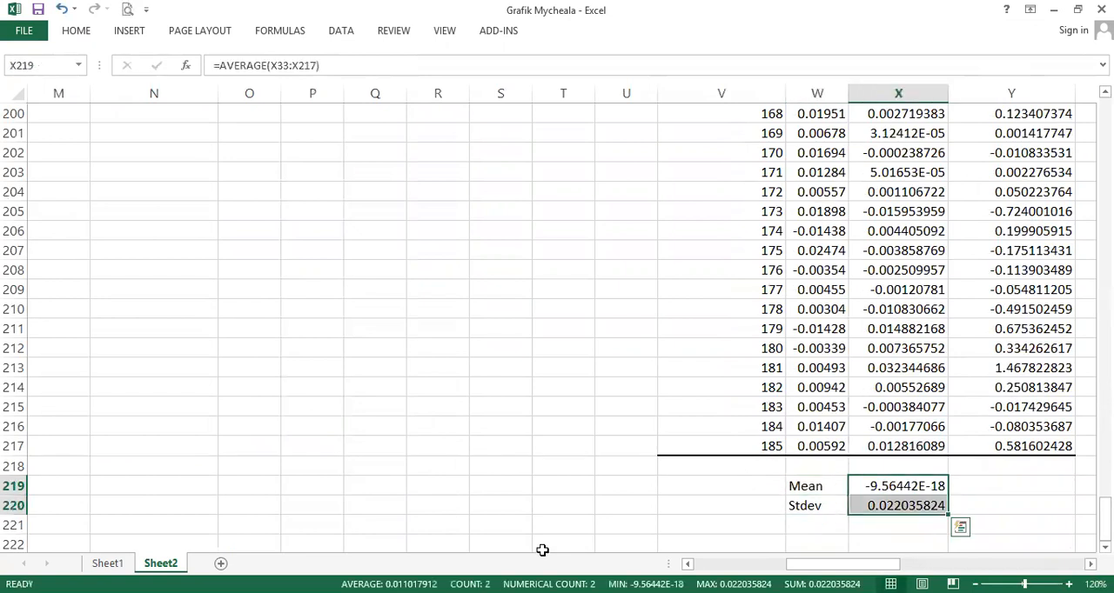
{"action": "left_click", "coordinate": [77, 31]}
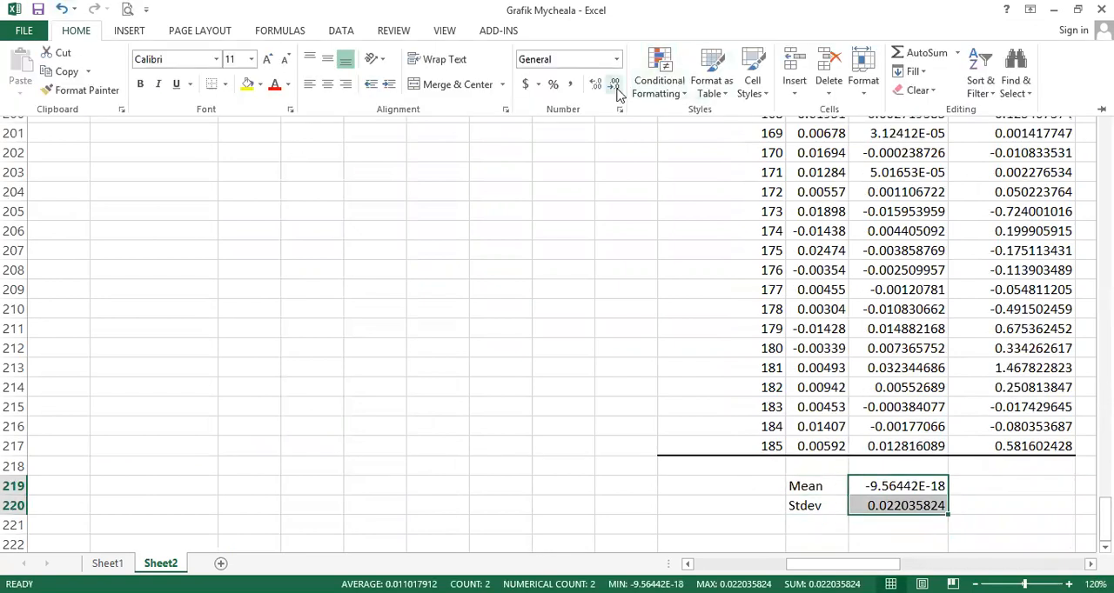
{"action": "left_click", "coordinate": [612, 87]}
{"action": "left_click", "coordinate": [611, 87]}
{"action": "left_click", "coordinate": [612, 87]}
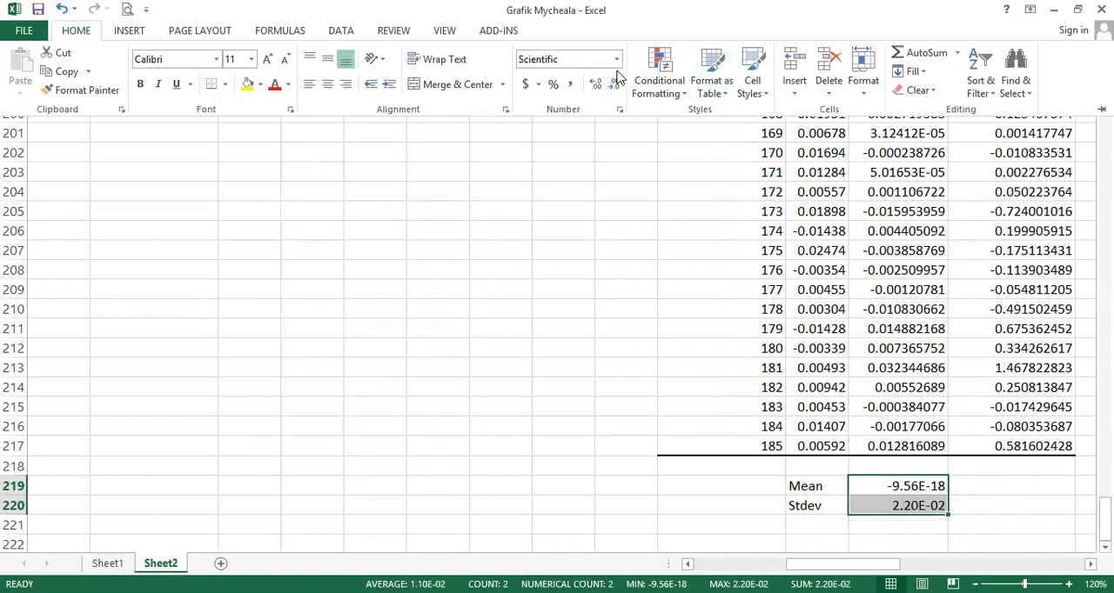
{"action": "left_click", "coordinate": [597, 84]}
{"action": "left_click", "coordinate": [600, 86]}
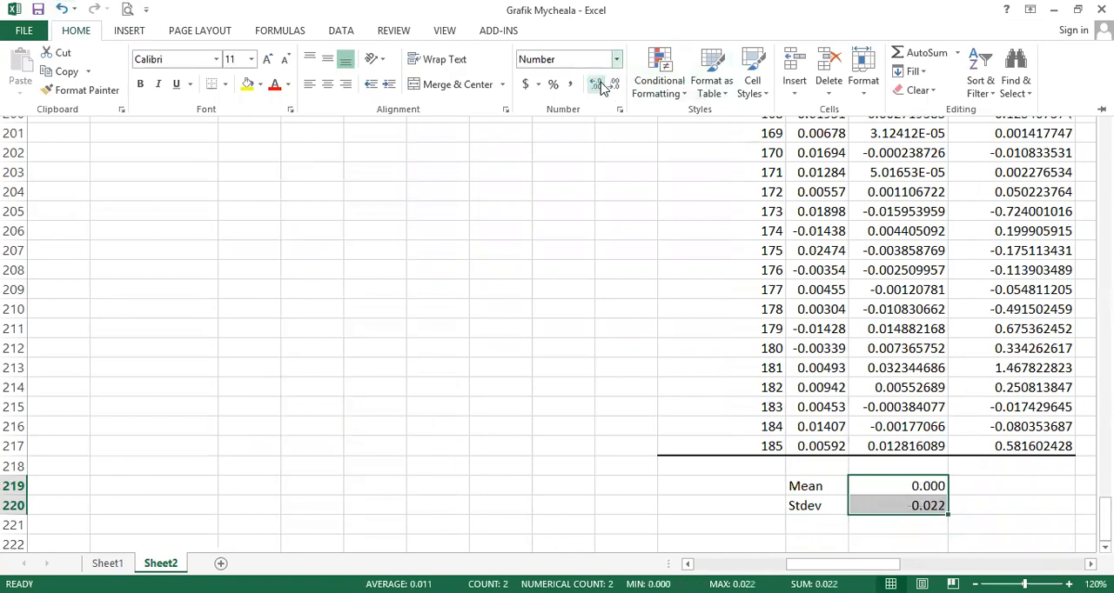
{"action": "left_click", "coordinate": [601, 88]}
{"action": "left_click", "coordinate": [599, 86]}
- Copy the mean and standard deviation formulas from X219:X220 to Y219:Y220 for the Standard Residuals
{"action": "left_click", "coordinate": [883, 508]}
{"action": "key", "text": "ctrl+c"}
{"action": "key", "text": "Right"}
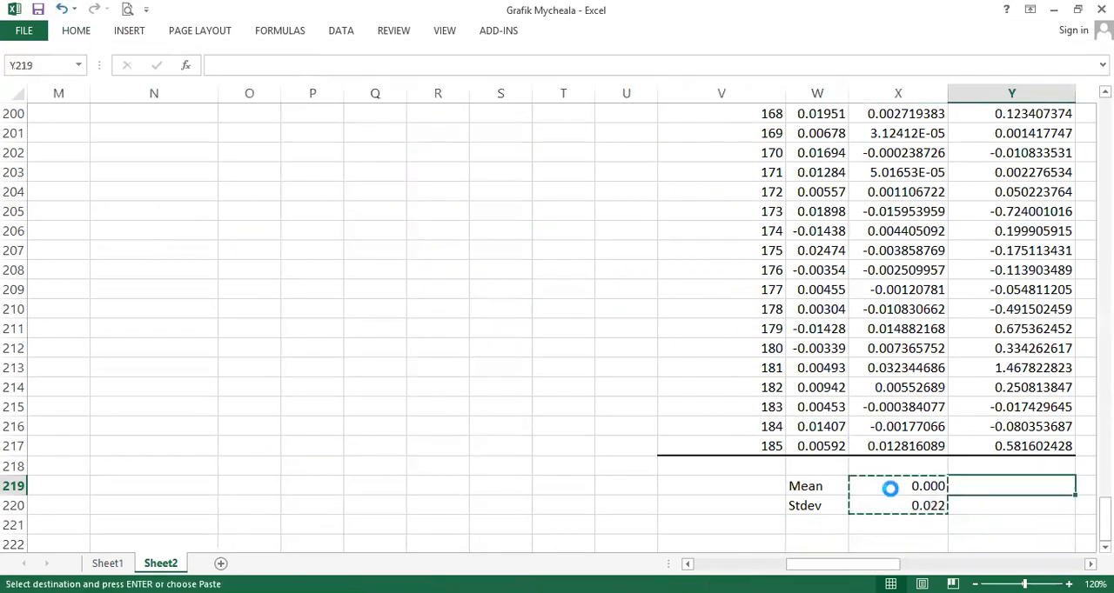
{"action": "key", "text": "Return"}
- Check the Mean and Stdev rows below the residuals and compare X219 with the last residual in X217
{"action": "key", "text": "Left"}
{"action": "key", "text": "Left"}
{"action": "key", "text": "Down"}
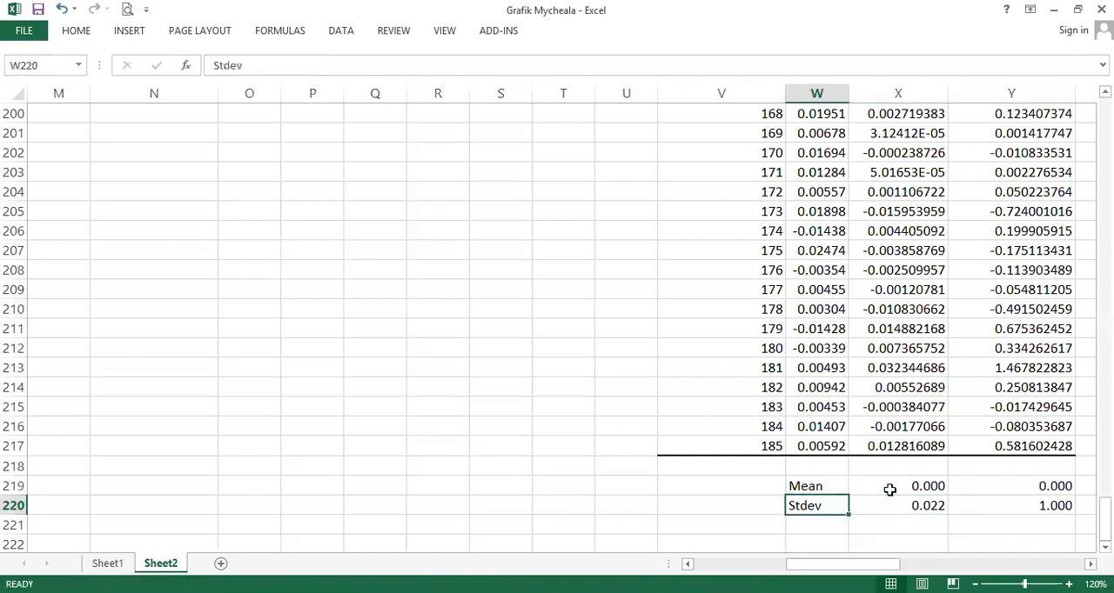
{"action": "key", "text": "Up"}
{"action": "key", "text": "Right"}
{"action": "key", "text": "Up"}
{"action": "key", "text": "Up"}
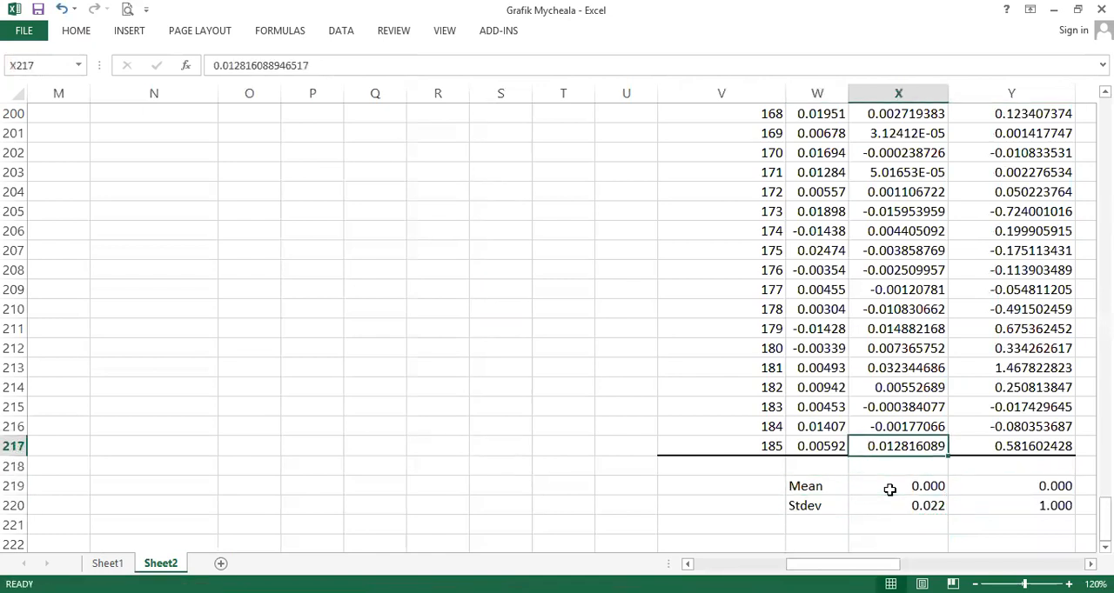
{"action": "key", "text": "Down"}
{"action": "key", "text": "Down"}
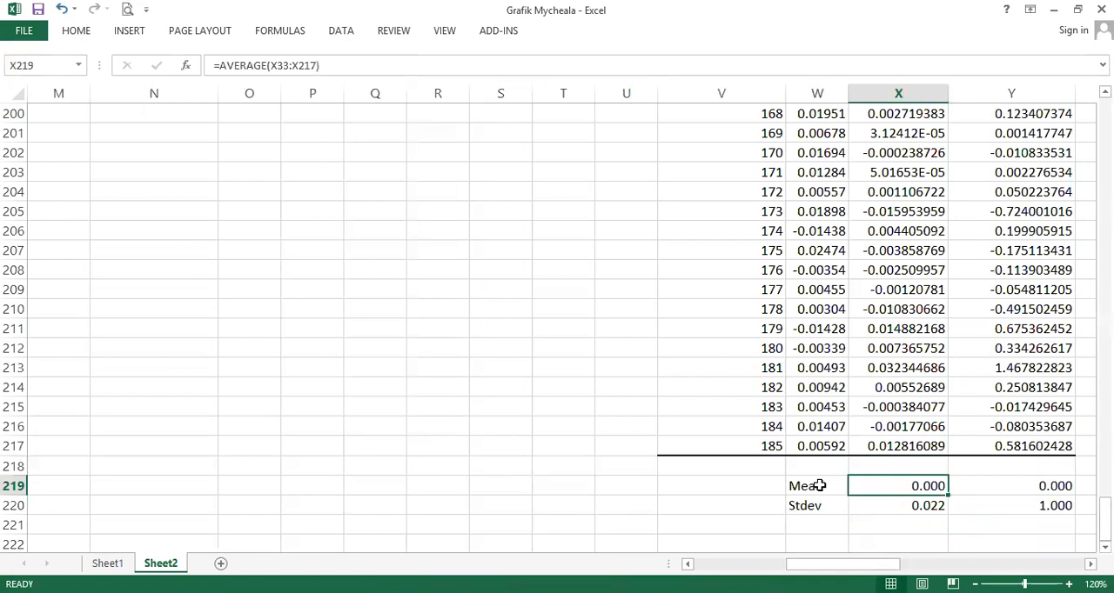
- Trace the Residuals column up to its first value in X33, return to its summary rows, and highlight W219:Y220
{"action": "key", "text": "Up"}
{"action": "key", "text": "Up"}
{"action": "key", "text": "Up"}
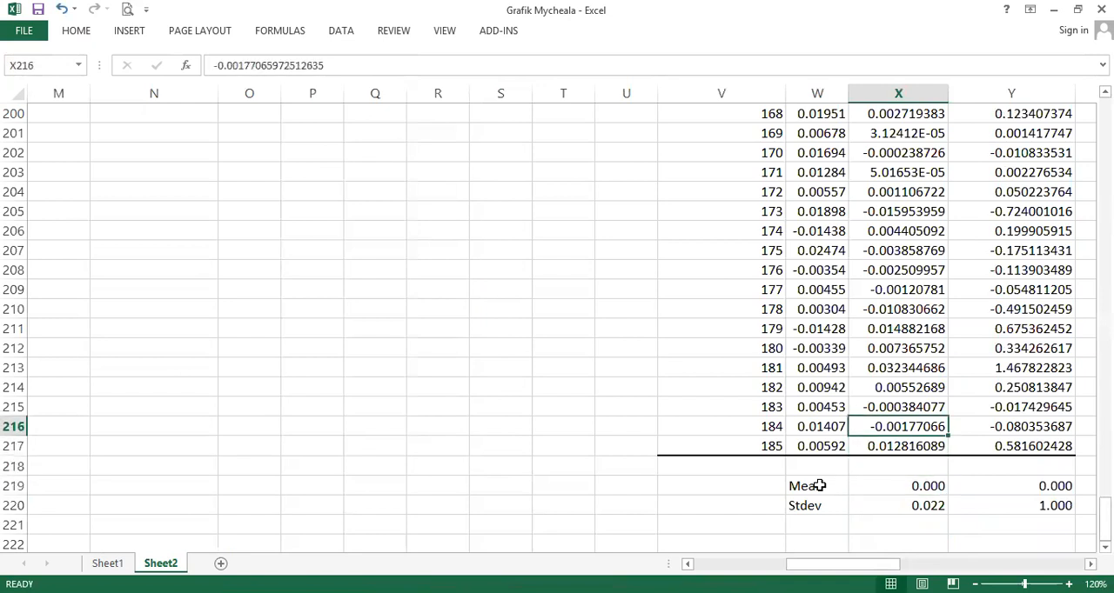
{"action": "key", "text": "ctrl+Up"}
{"action": "key", "text": "Down"}
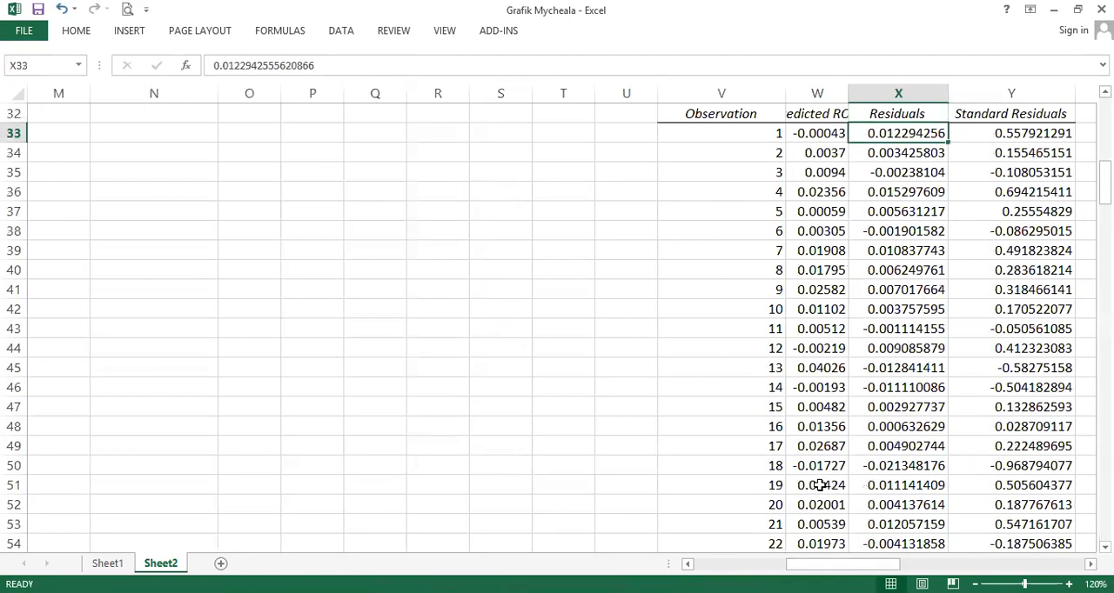
{"action": "key", "text": "ctrl+Down"}
{"action": "key", "text": "ctrl+Down"}
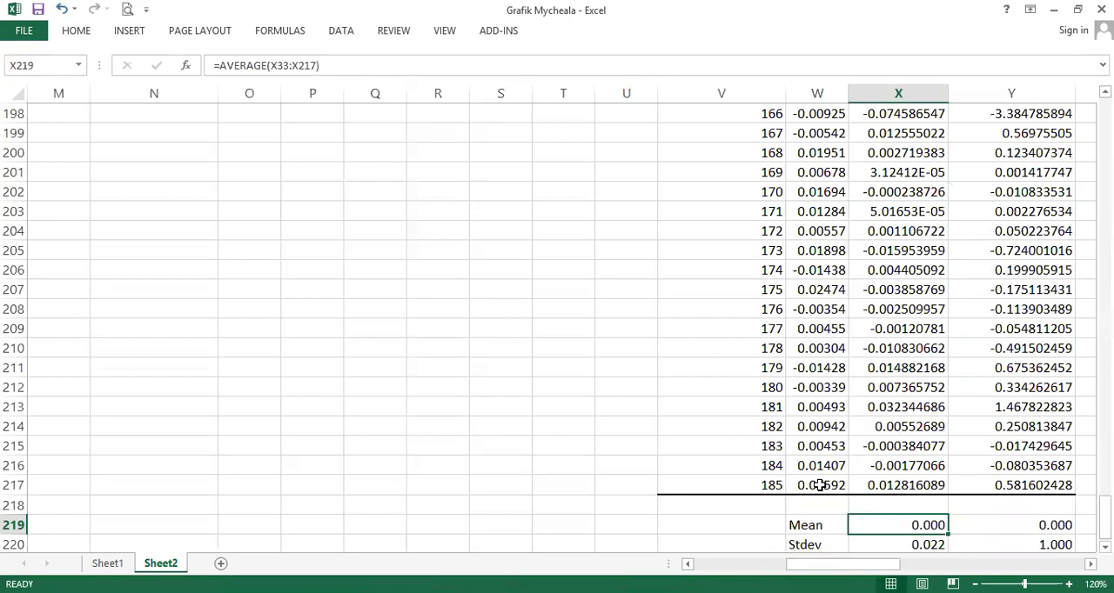
{"action": "key", "text": "Left"}
{"action": "key", "text": "shift+Down"}
{"action": "key", "text": "shift+Right"}
{"action": "key", "text": "shift+Right"}
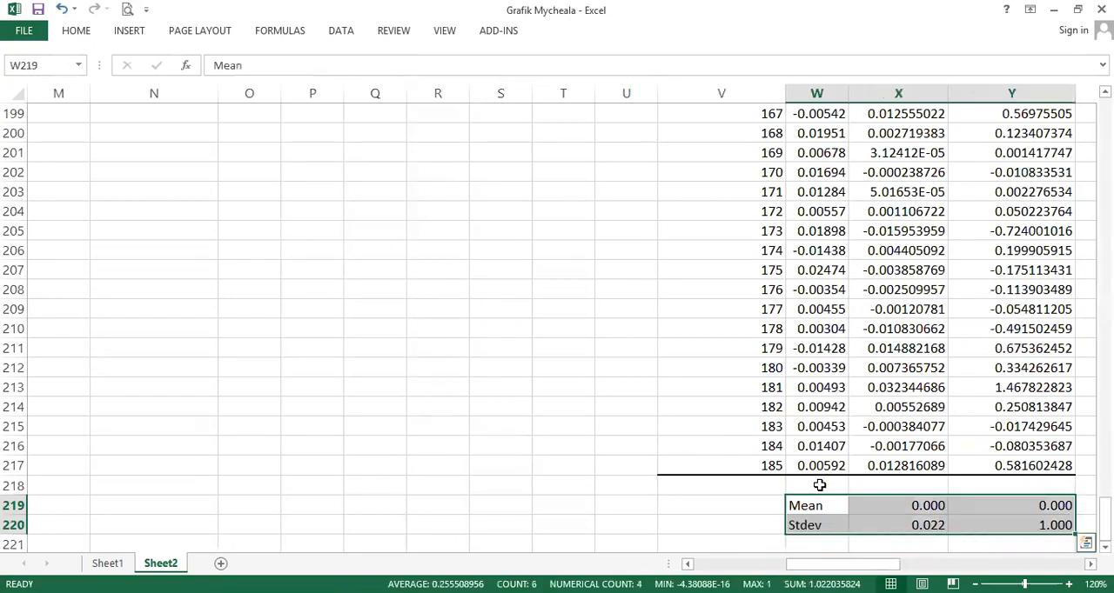
- Review the normality labels below the data, highlighting B190:K190 and the narrower range F190:K190
{"action": "key", "text": "ctrl+Home"}
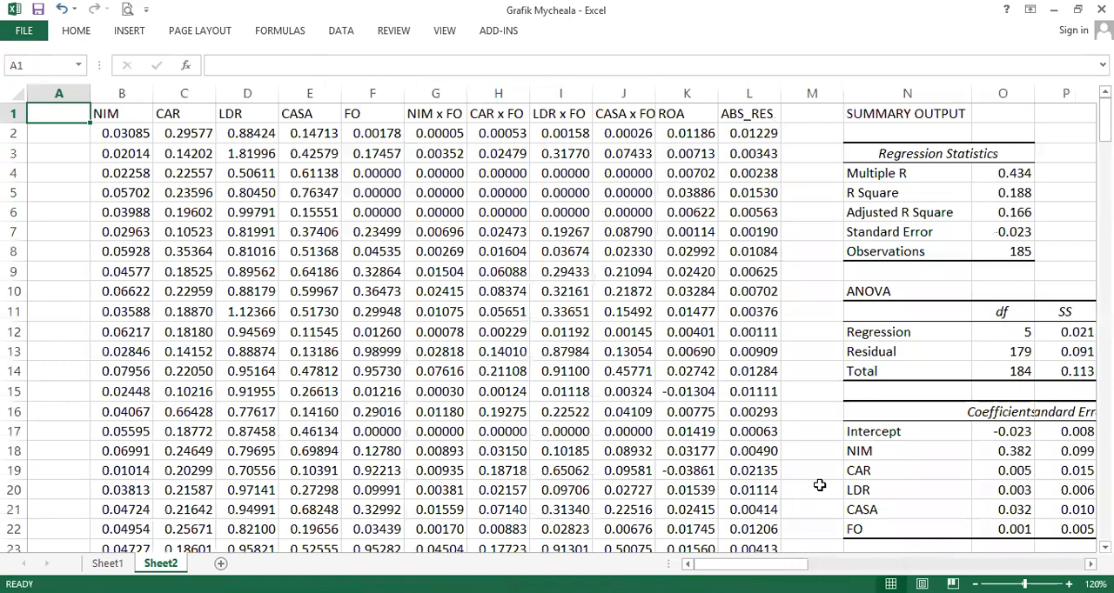
{"action": "key", "text": "Page_Down"}
{"action": "key", "text": "Page_Down"}
{"action": "key", "text": "Page_Down"}
{"action": "key", "text": "Page_Down"}
{"action": "key", "text": "Page_Down"}
{"action": "key", "text": "Page_Down"}
{"action": "key", "text": "Page_Down"}
{"action": "key", "text": "Page_Down"}
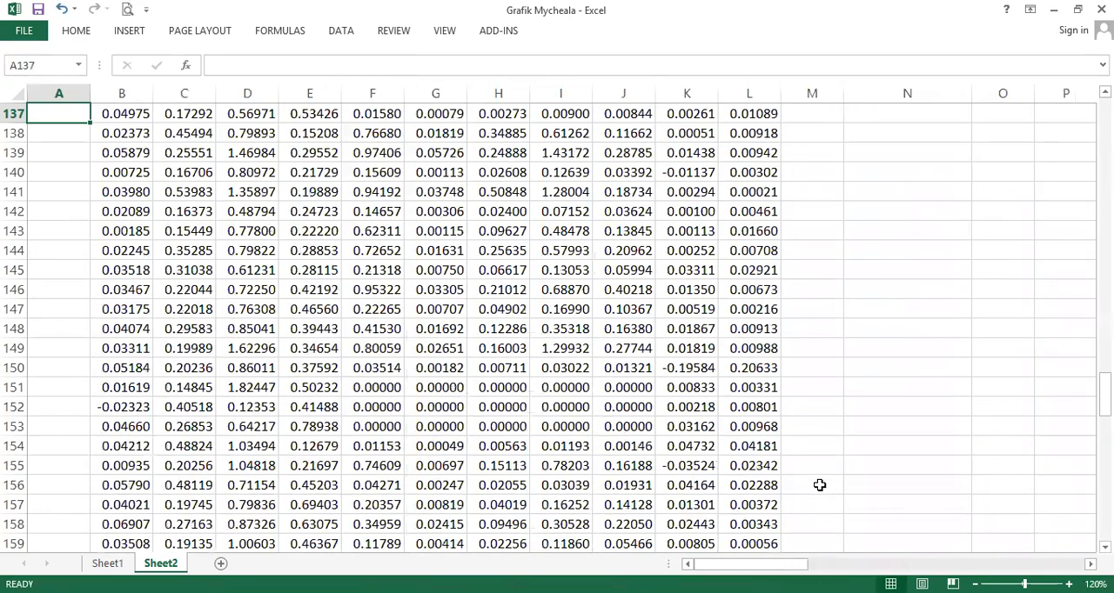
{"action": "left_click_drag", "start_coordinate": [126, 251], "coordinate": [708, 250]}
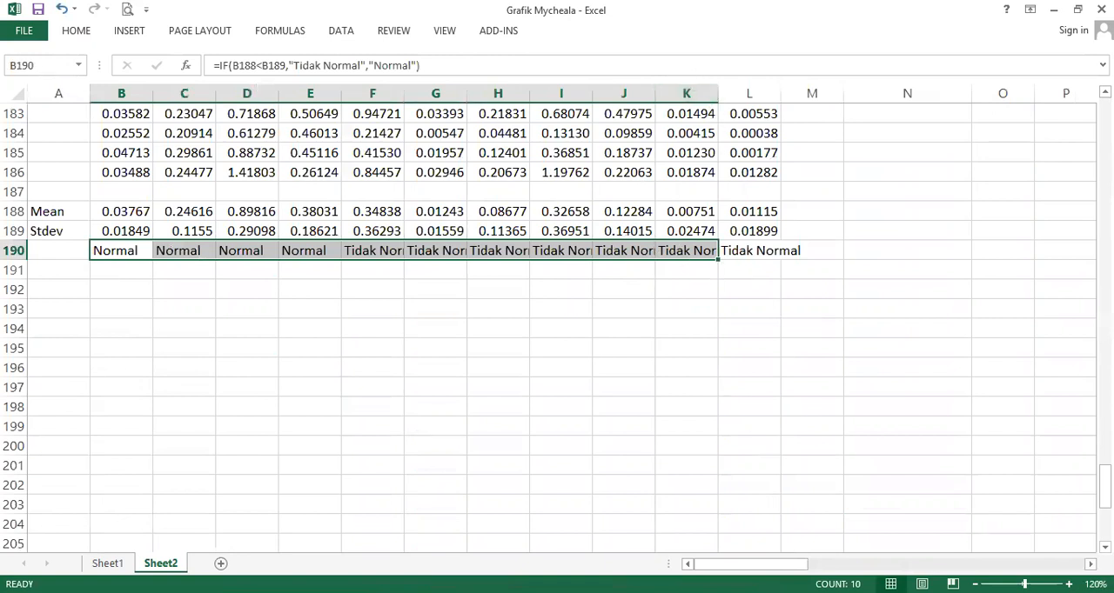
{"action": "left_click_drag", "start_coordinate": [389, 253], "coordinate": [672, 256]}
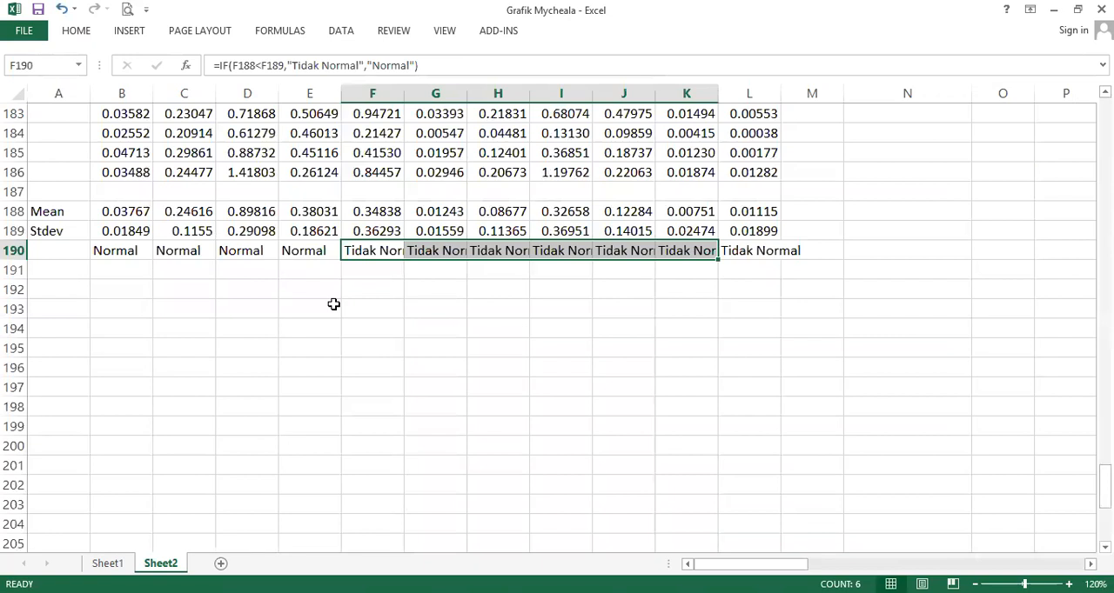
- Check the Significance F value in S12 of the first ROA regression's ANOVA table
{"action": "key", "text": "ctrl+Home"}
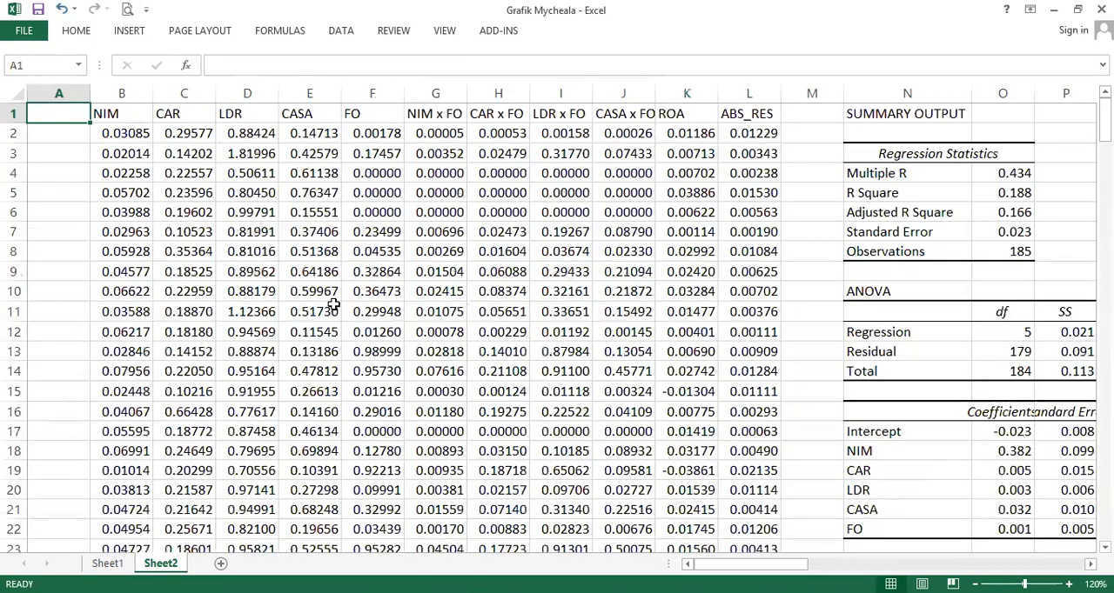
{"action": "left_click", "coordinate": [1028, 350]}
{"action": "key", "text": "Up"}
{"action": "key", "text": "Right"}
{"action": "key", "text": "Right"}
{"action": "key", "text": "Right"}
{"action": "key", "text": "Right"}
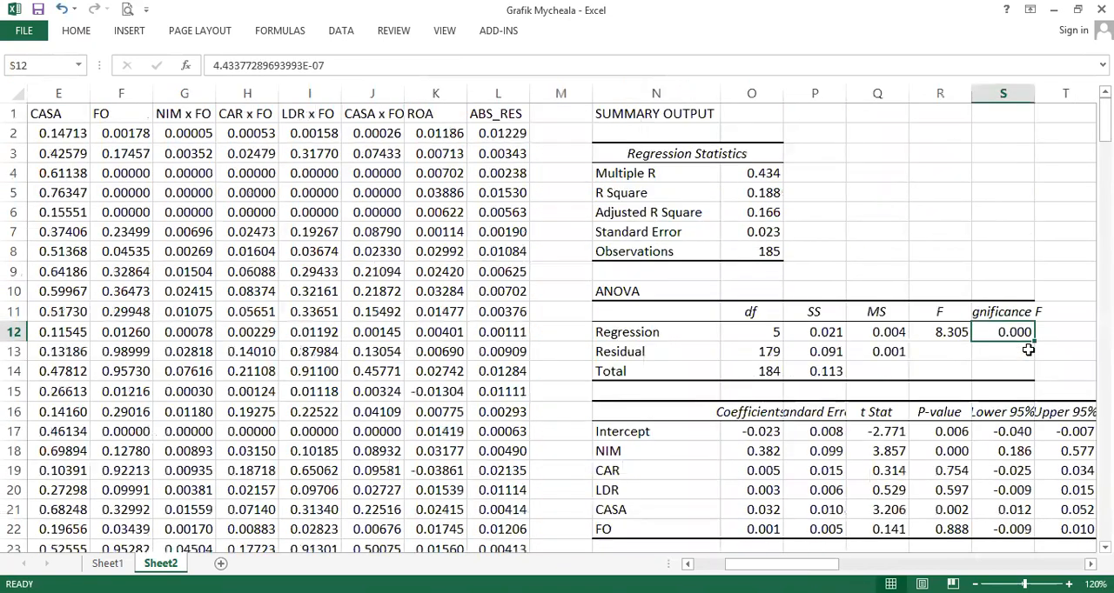
- Highlight the ROA correlations in AF11:AO11 and the CASA row, AQ21:AU21, in the ABS_RES regression
{"action": "left_click_drag", "start_coordinate": [822, 563], "coordinate": [988, 561]}
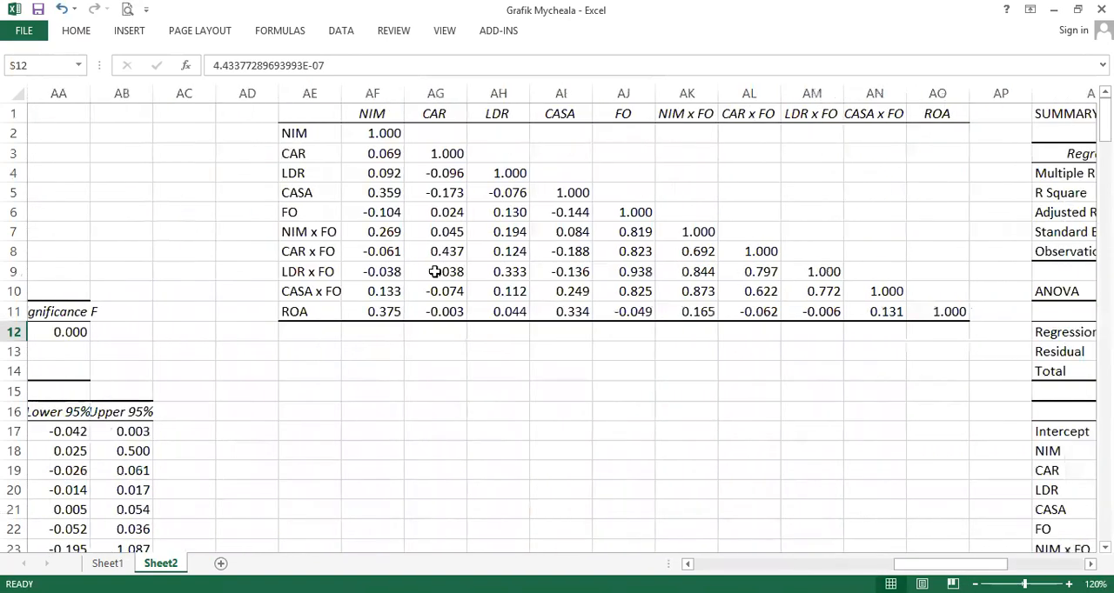
{"action": "left_click_drag", "start_coordinate": [397, 313], "coordinate": [959, 310]}
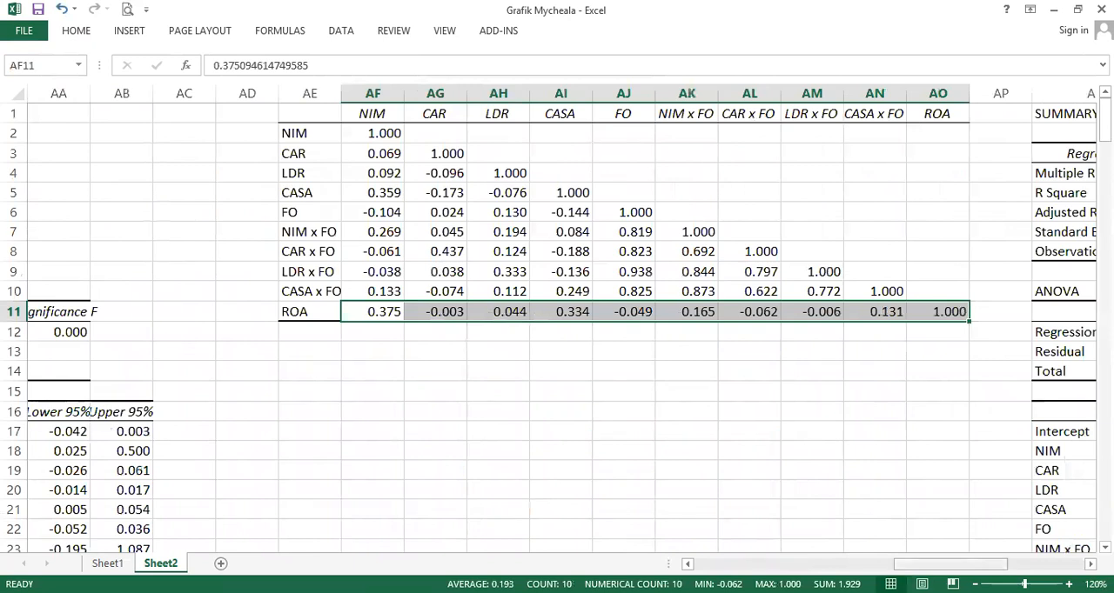
{"action": "left_click_drag", "start_coordinate": [930, 563], "coordinate": [1006, 553]}
{"action": "scroll", "coordinate": [889, 475], "scroll_direction": "down", "scroll_amount": 2}
{"action": "left_click_drag", "start_coordinate": [756, 394], "coordinate": [514, 393]}
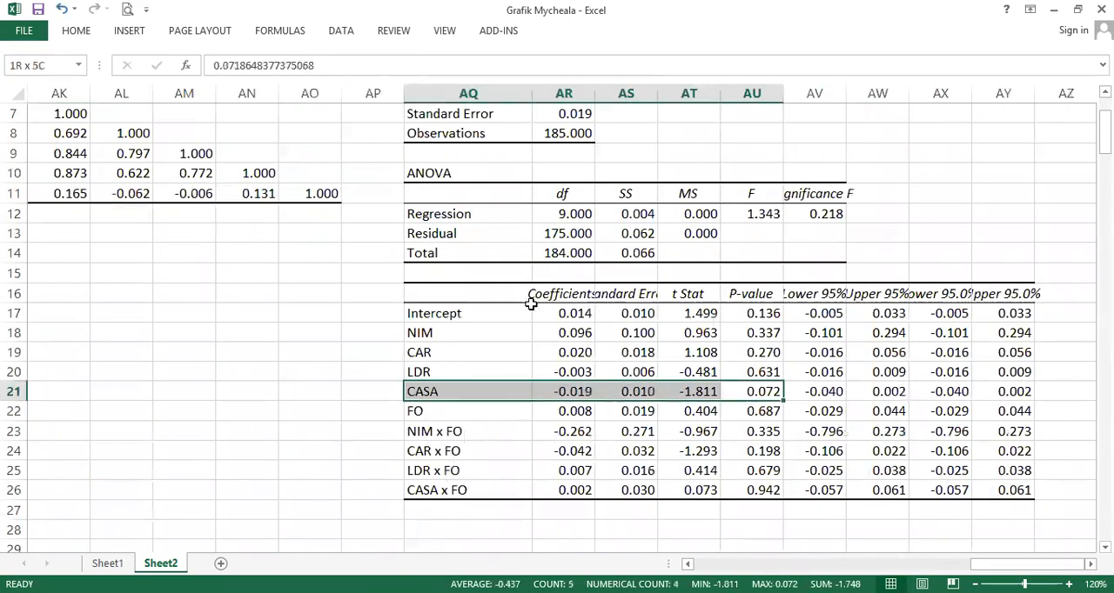
{"action": "scroll", "coordinate": [529, 306], "scroll_direction": "up", "scroll_amount": 2}
- Start a Jarque-Bera block below the normality labels with JB Test in A192, Skew in A193 and Kurt in A194
{"action": "key", "text": "ctrl+Home"}
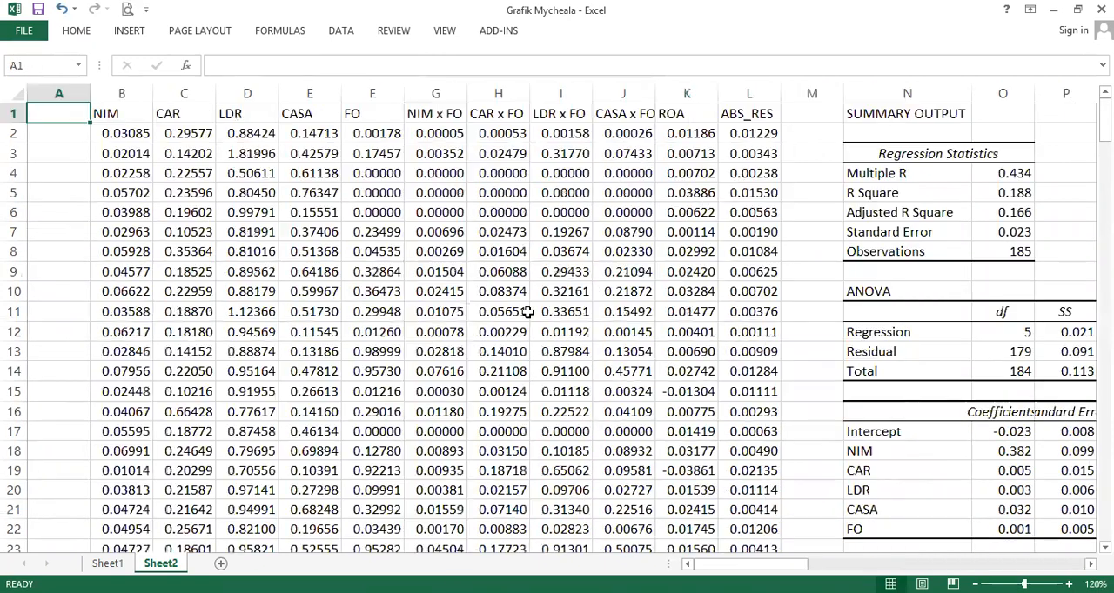
{"action": "left_click", "coordinate": [264, 412]}
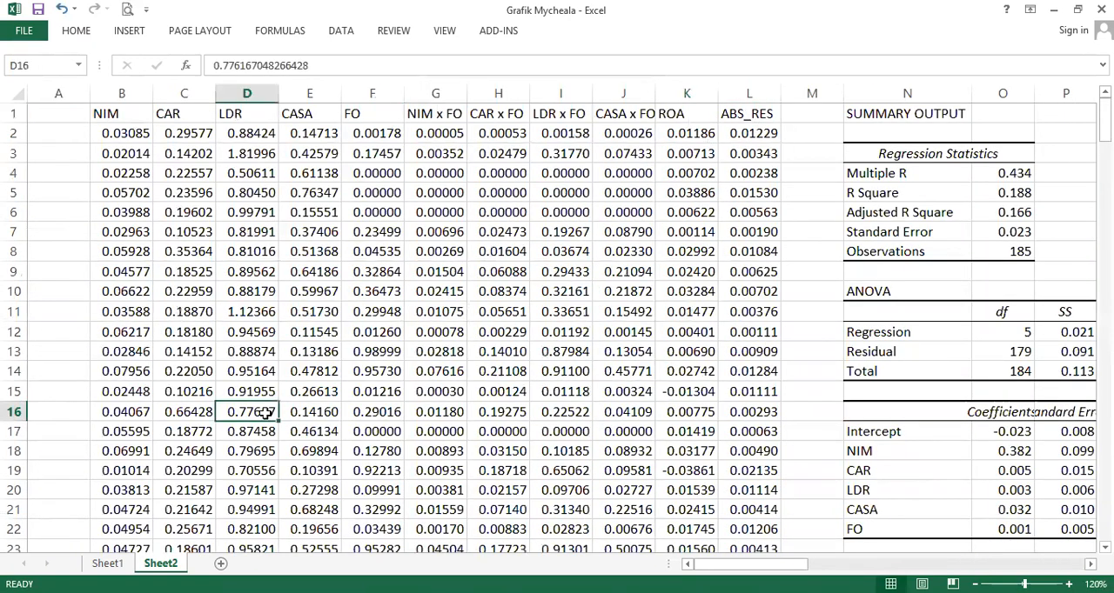
{"action": "double_click", "coordinate": [266, 417]}
{"action": "scroll", "coordinate": [252, 465], "scroll_direction": "down", "scroll_amount": 5}
{"action": "left_click", "coordinate": [155, 327]}
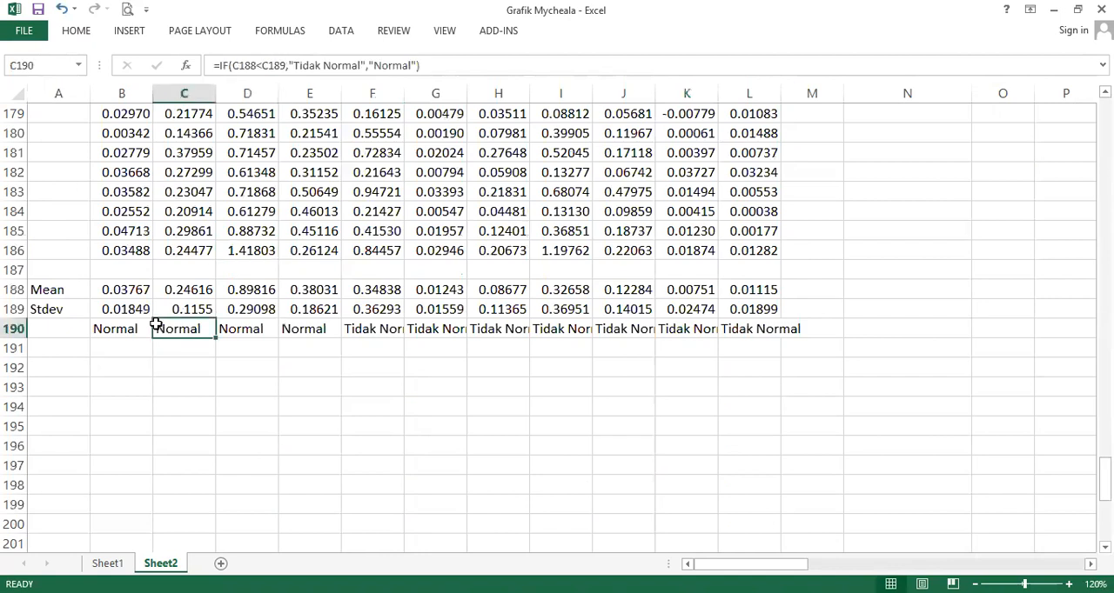
{"action": "left_click", "coordinate": [82, 365]}
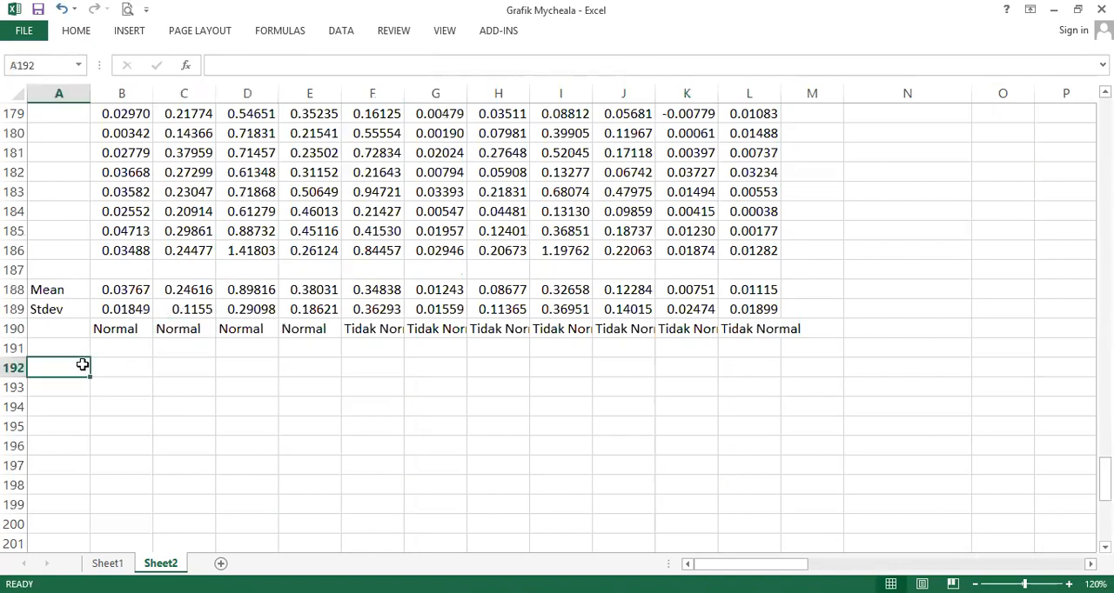
{"action": "type", "text": "JB"}
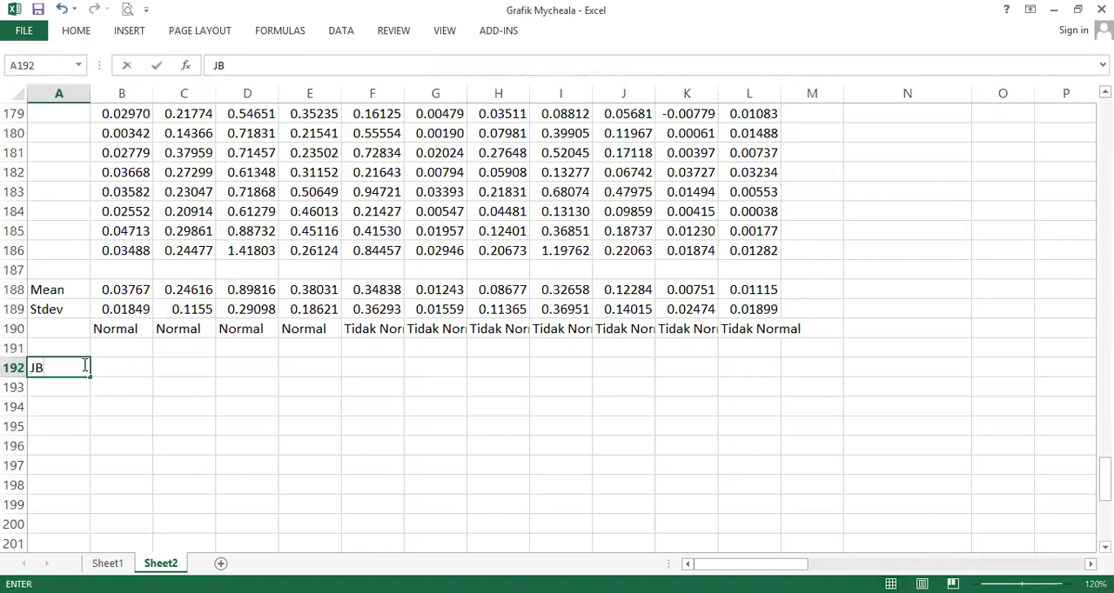
{"action": "type", "text": " Test"}
{"action": "key", "text": "Return"}
{"action": "type", "text": "Skew"}
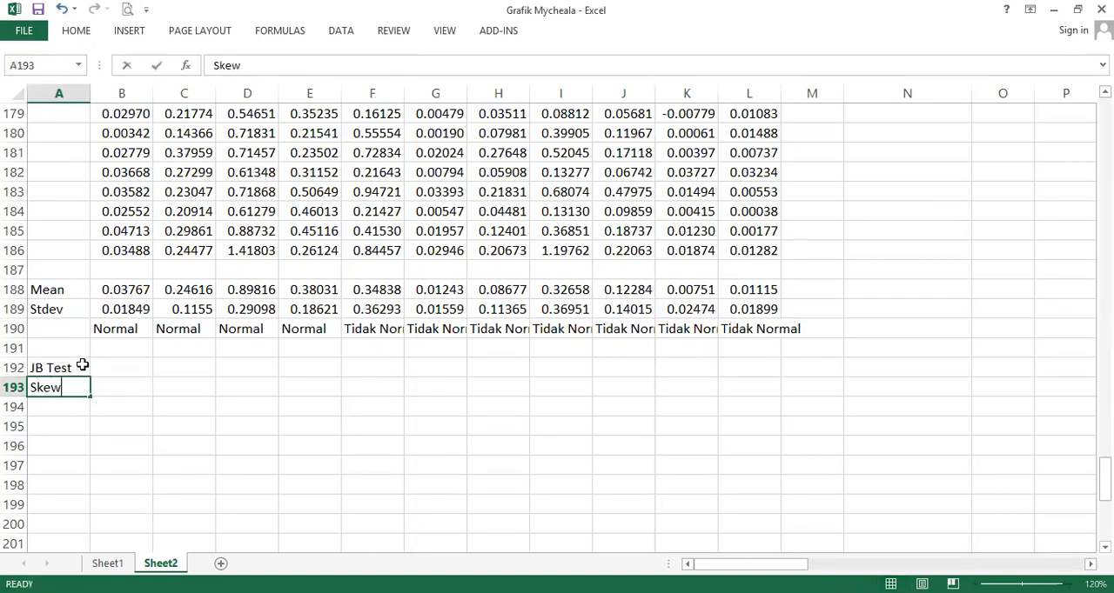
{"action": "key", "text": "Return"}
{"action": "type", "text": "Kurt"}
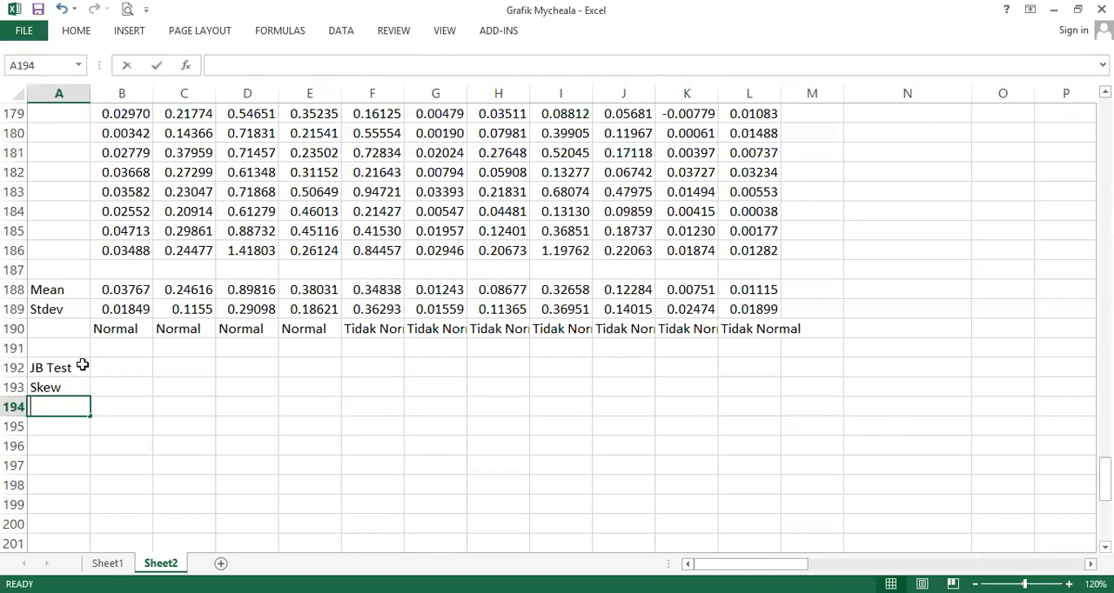
{"action": "key", "text": "Return"}
{"action": "key", "text": "Up"}
{"action": "key", "text": "Up"}
{"action": "key", "text": "Right"}
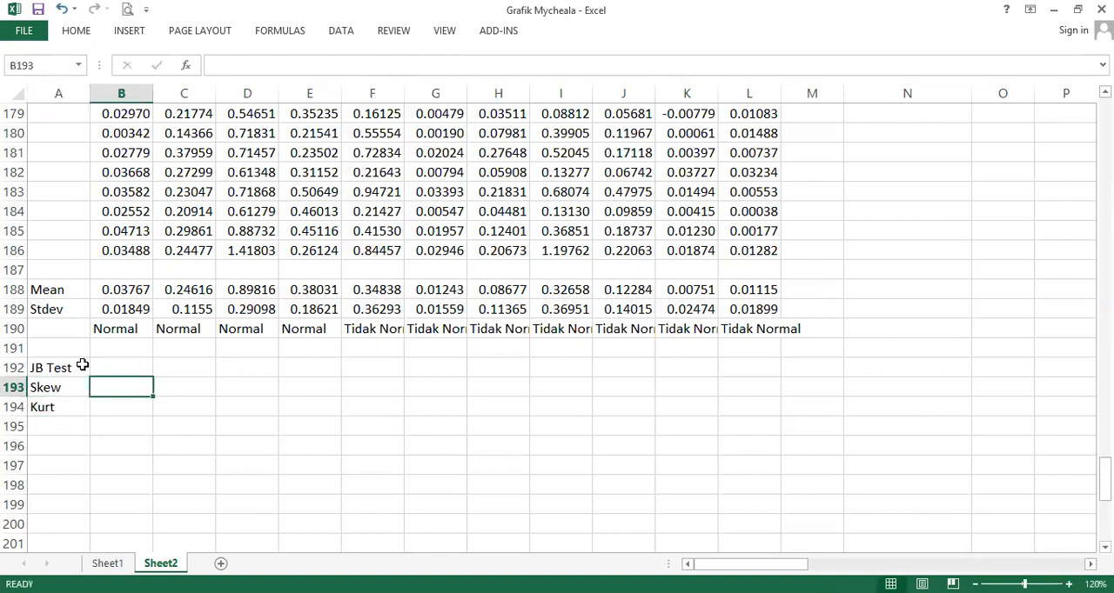